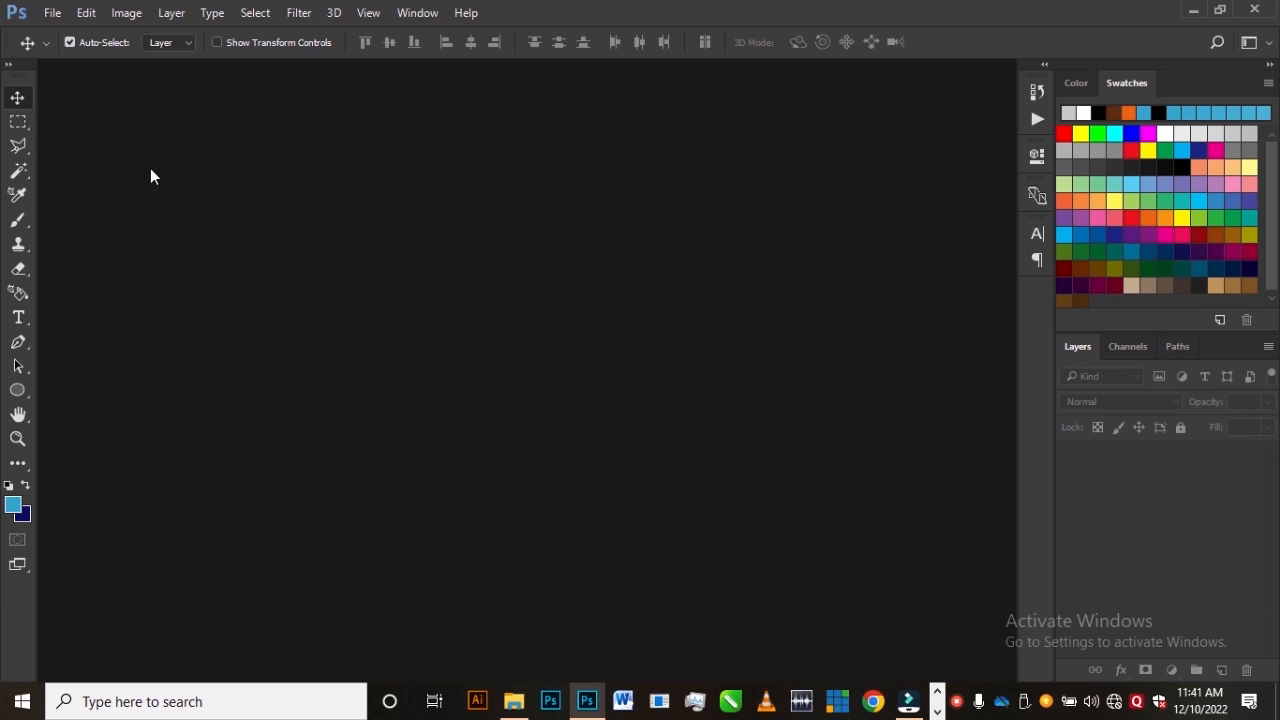
Create a new A4 document in landscape orientation, 297 x 210 mm at 300 pixels/inch, with CMYK Color mode and a white background
click(50, 12)
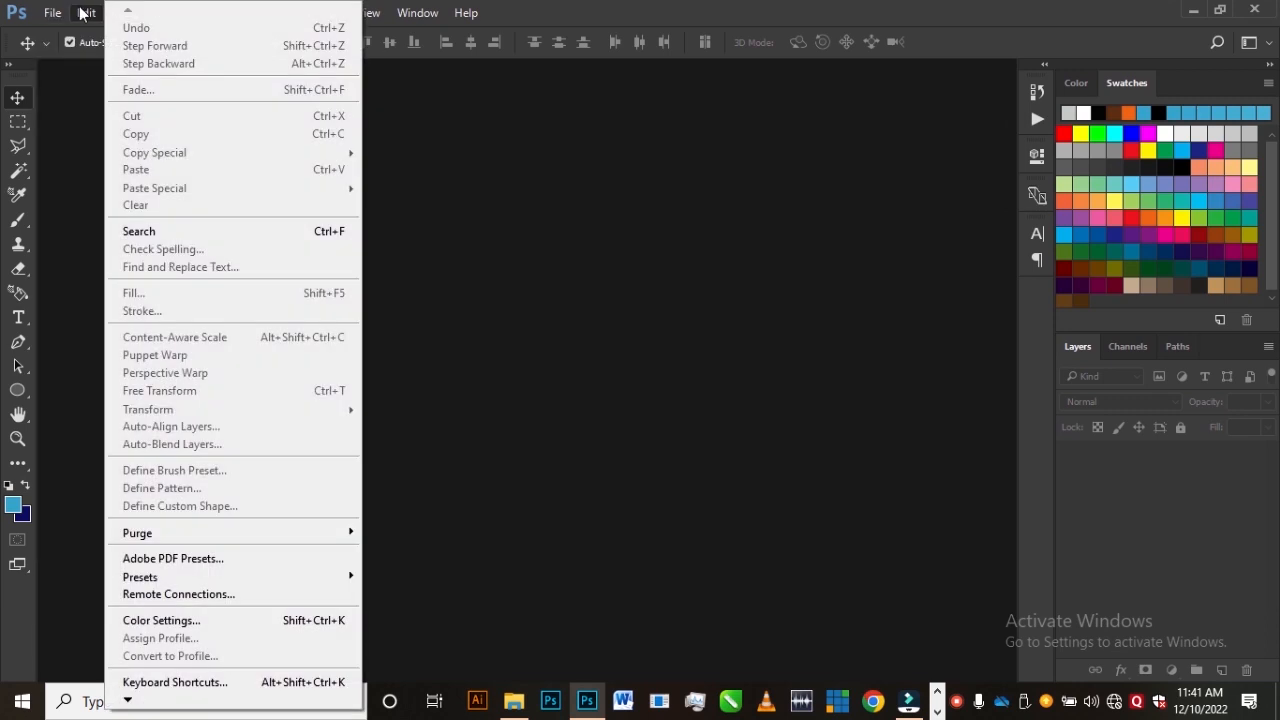
click(26, 33)
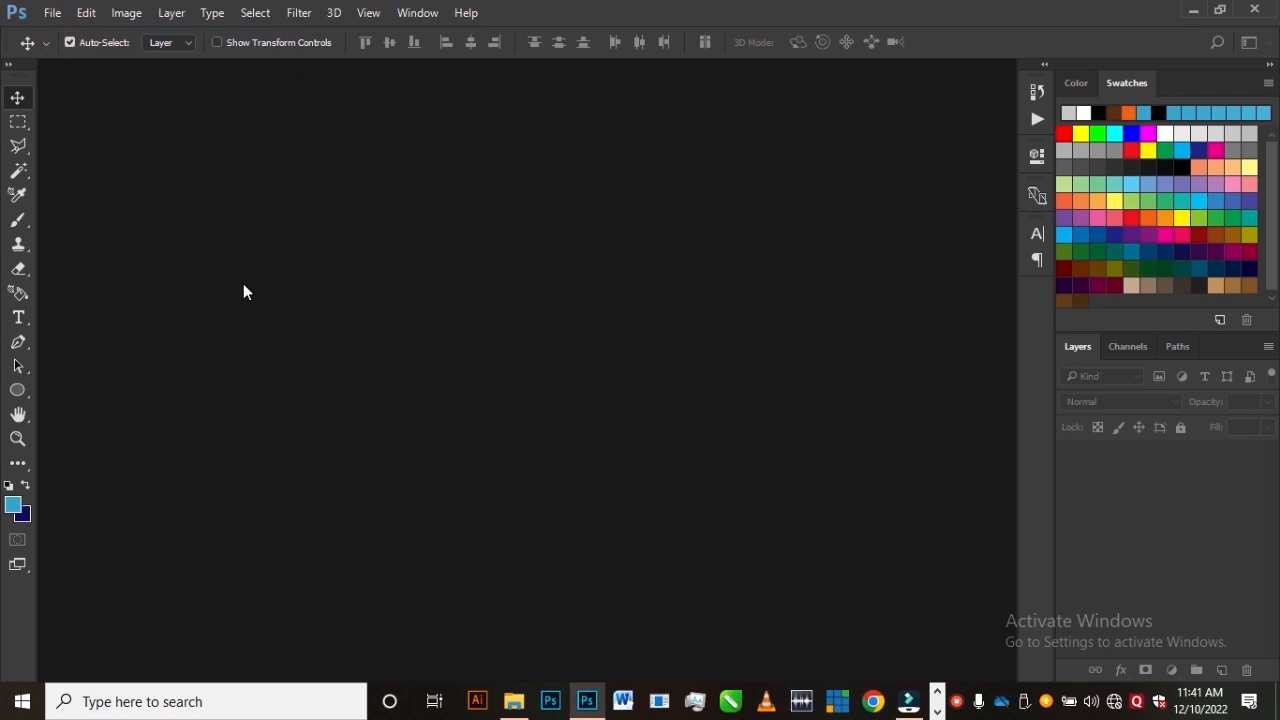
key(ctrl+n)
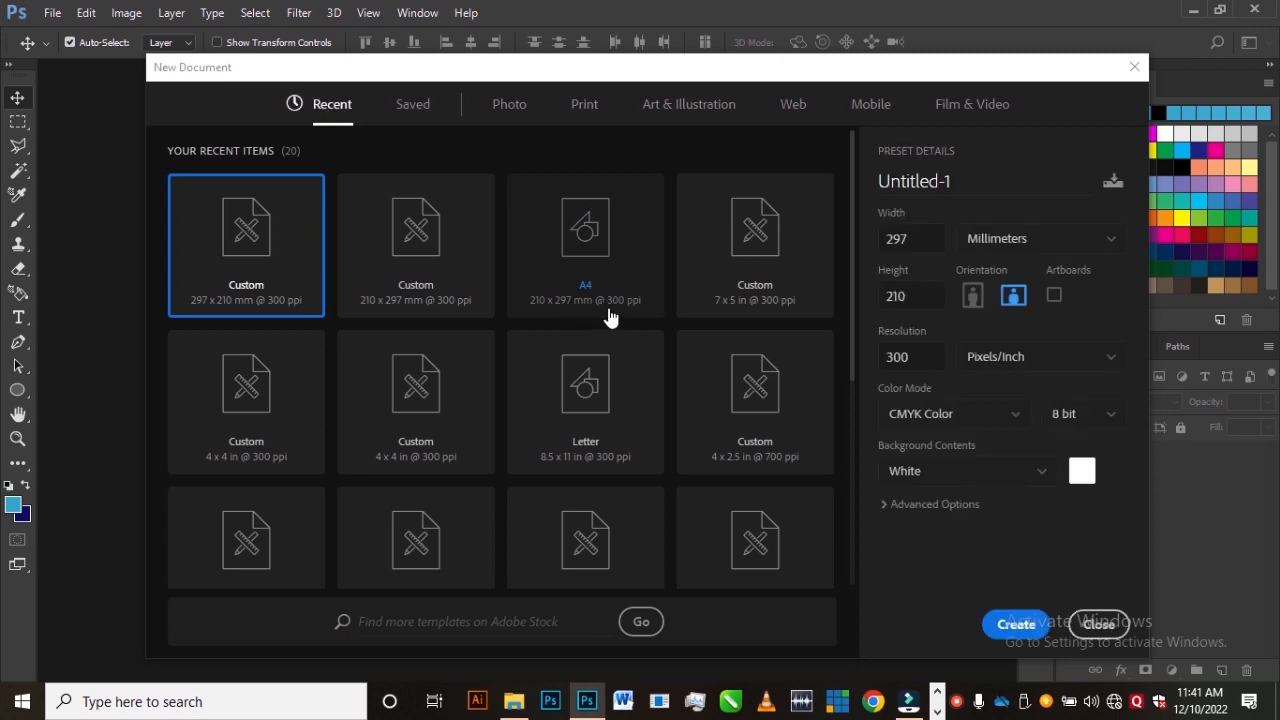
click(600, 255)
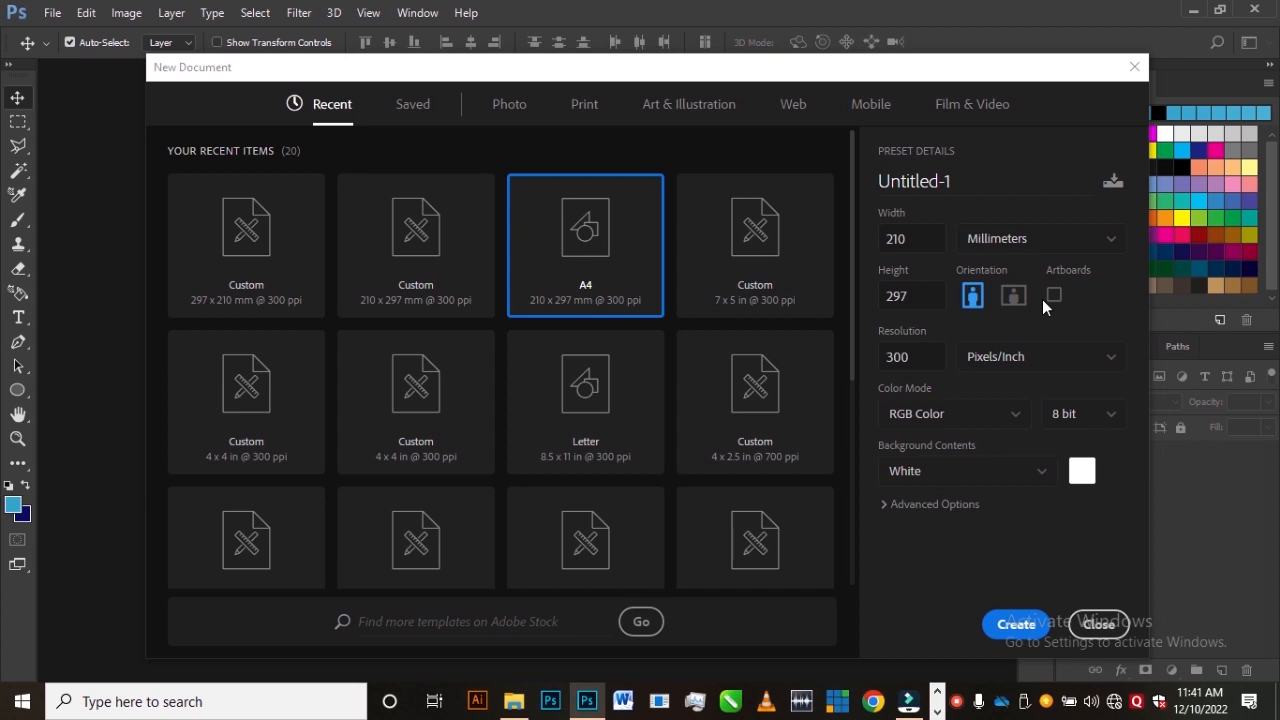
click(1012, 300)
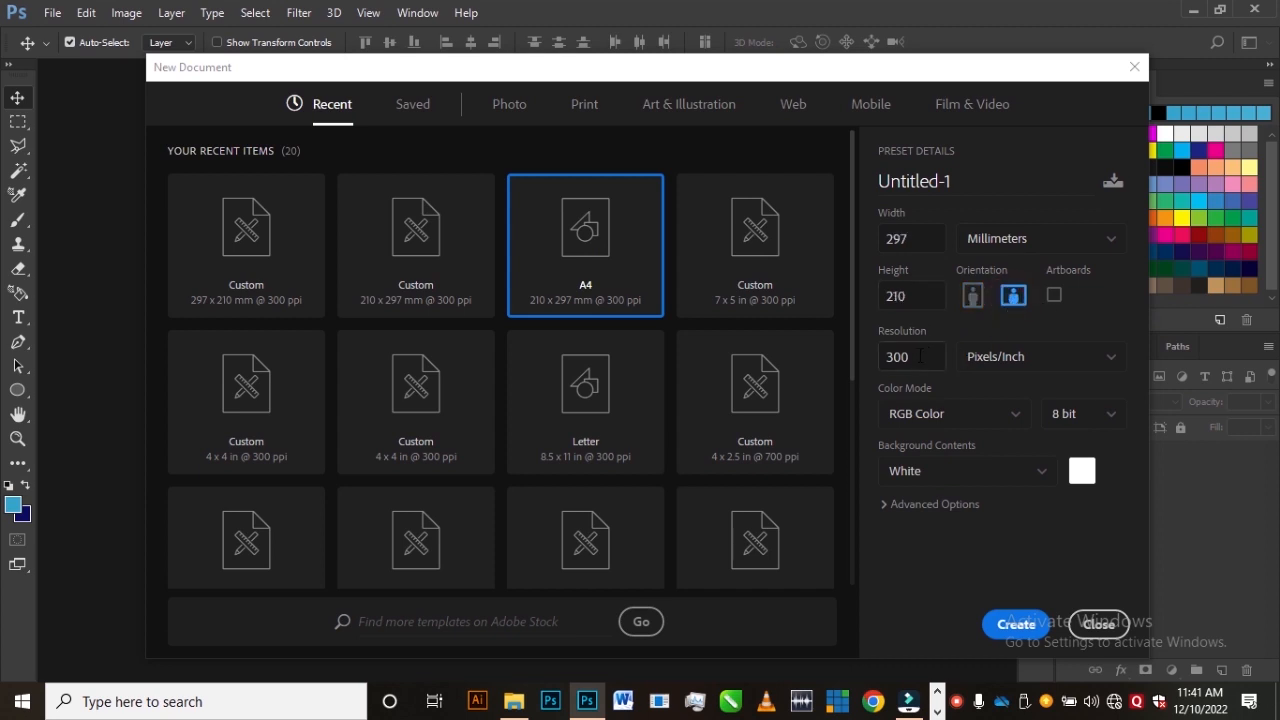
click(969, 414)
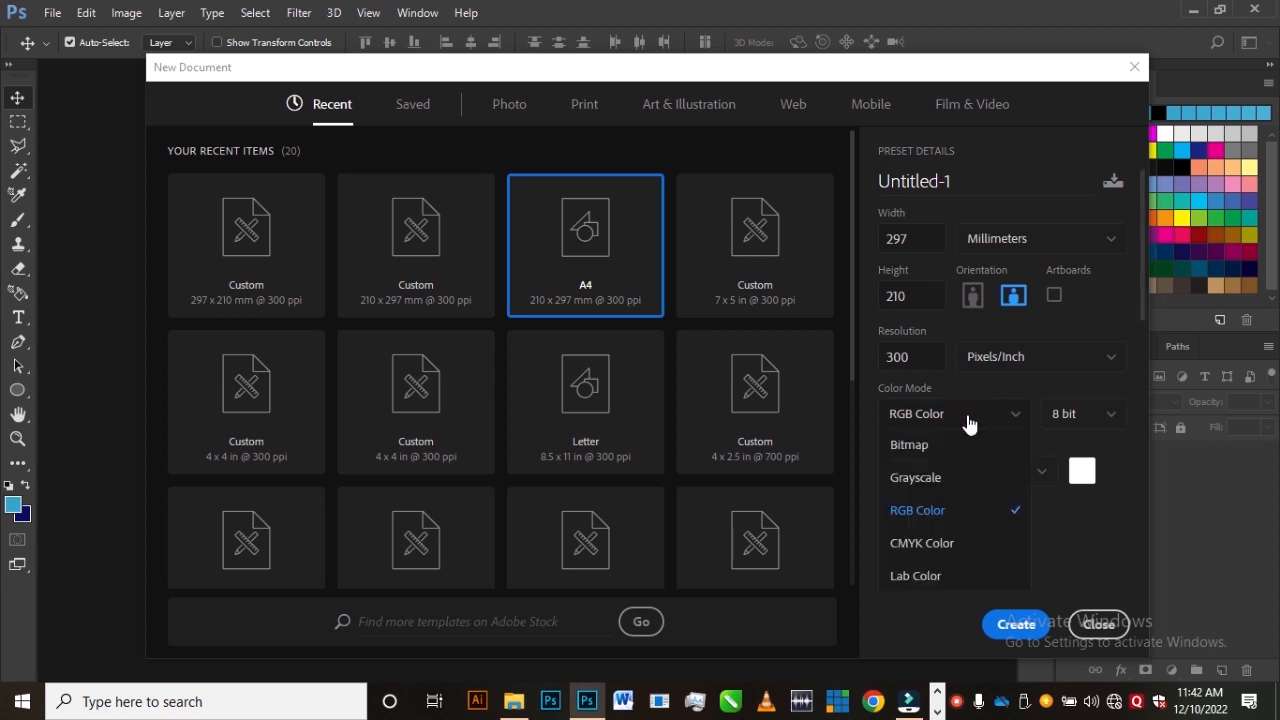
click(931, 550)
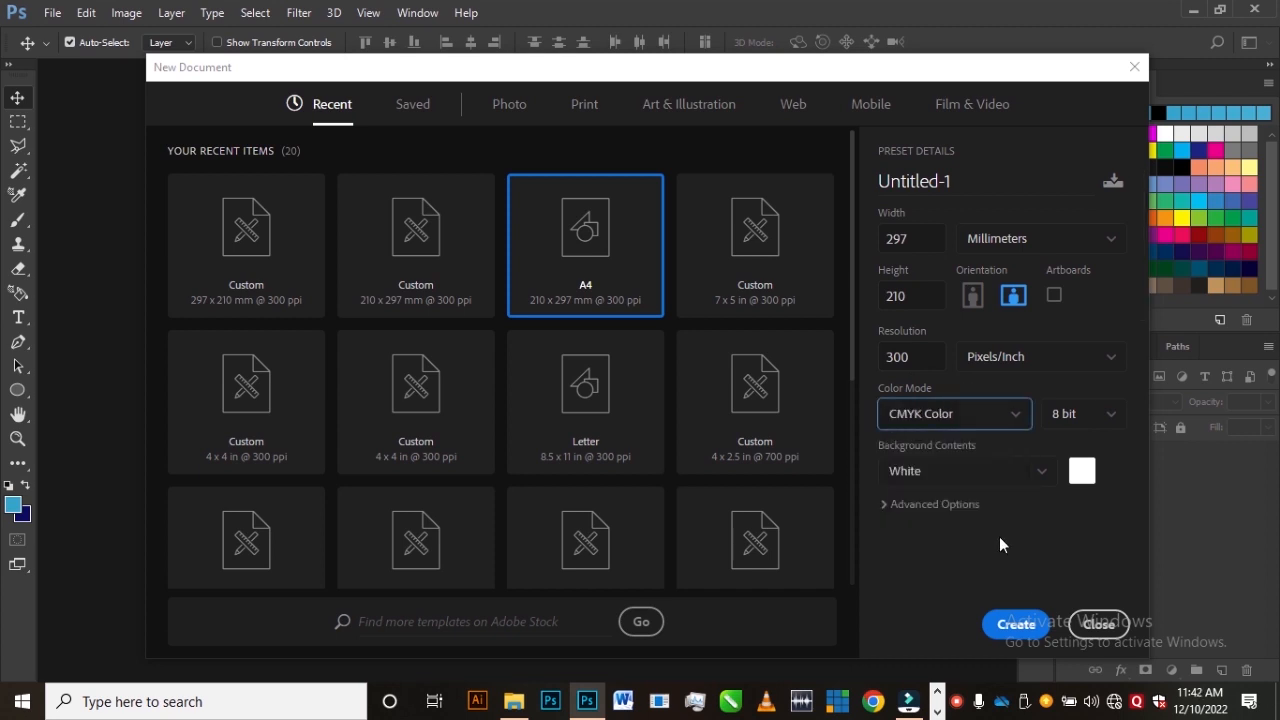
click(1016, 624)
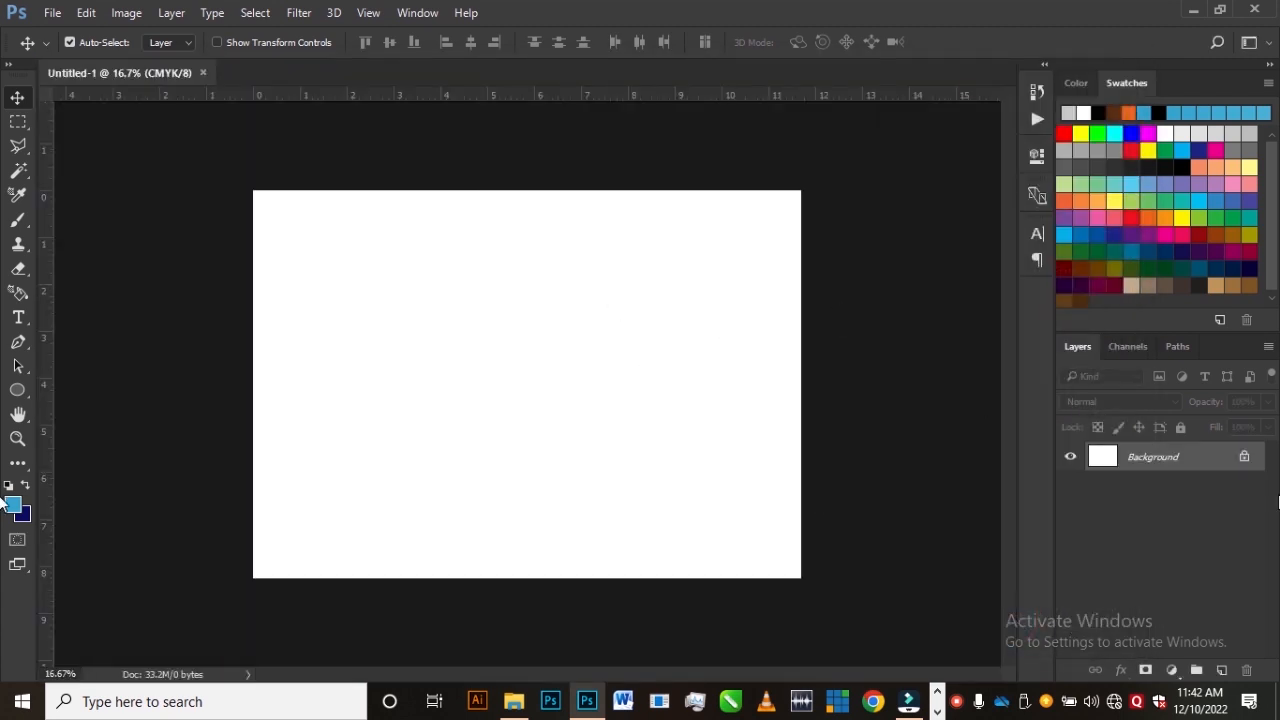
Unlock the Background layer and hide it
click(1244, 458)
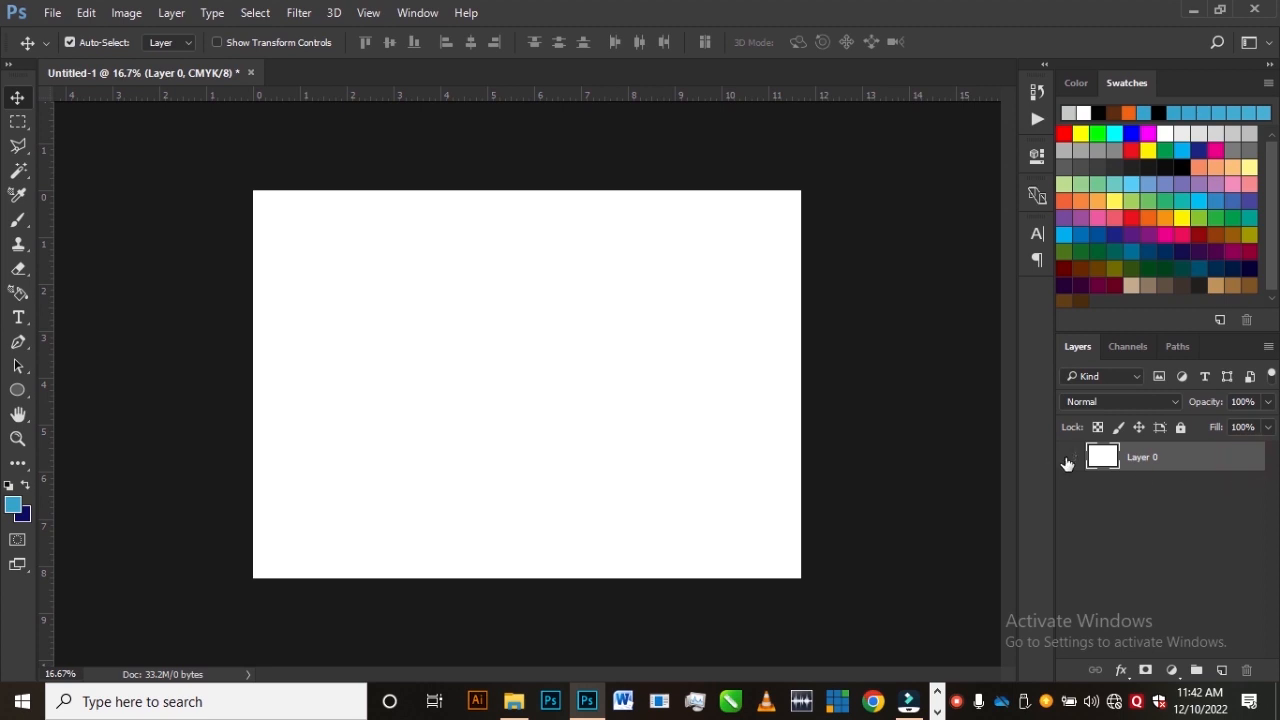
click(1070, 457)
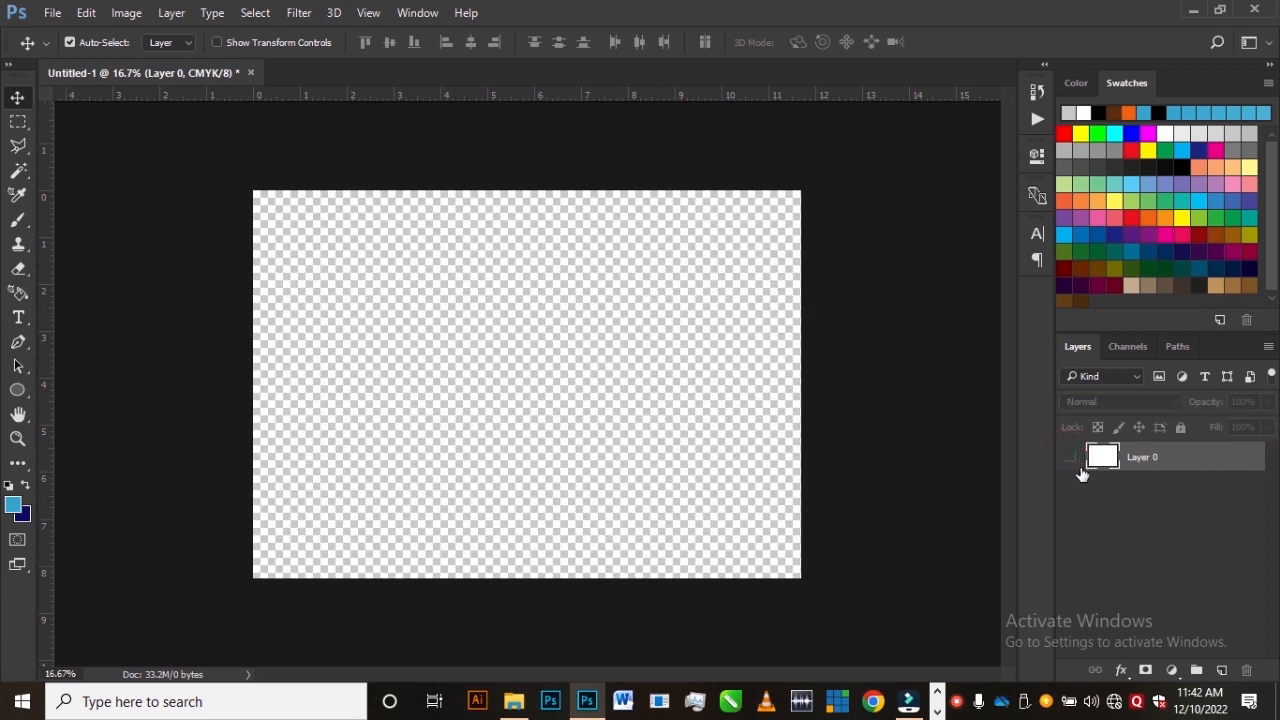
Draw a rectangle of about 3550 x 2564 px covering the whole canvas and fill it with gray #969797
click(17, 391)
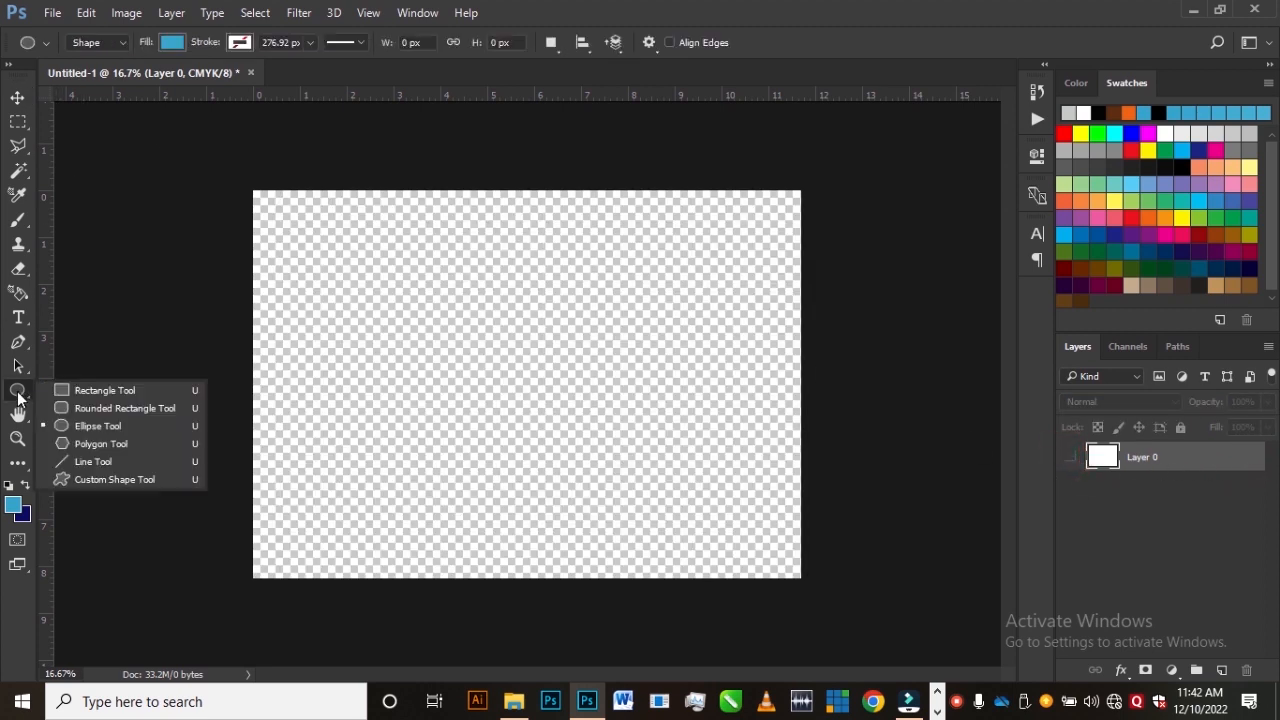
click(102, 390)
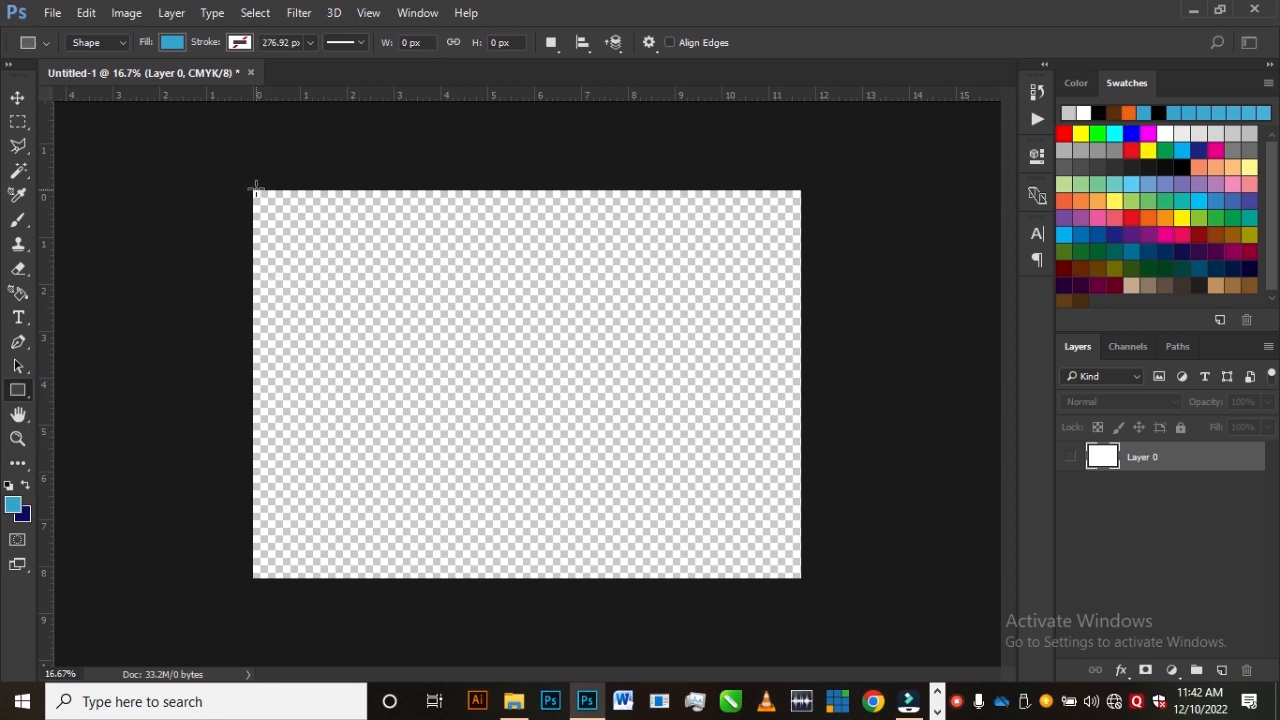
drag(250, 186, 805, 584)
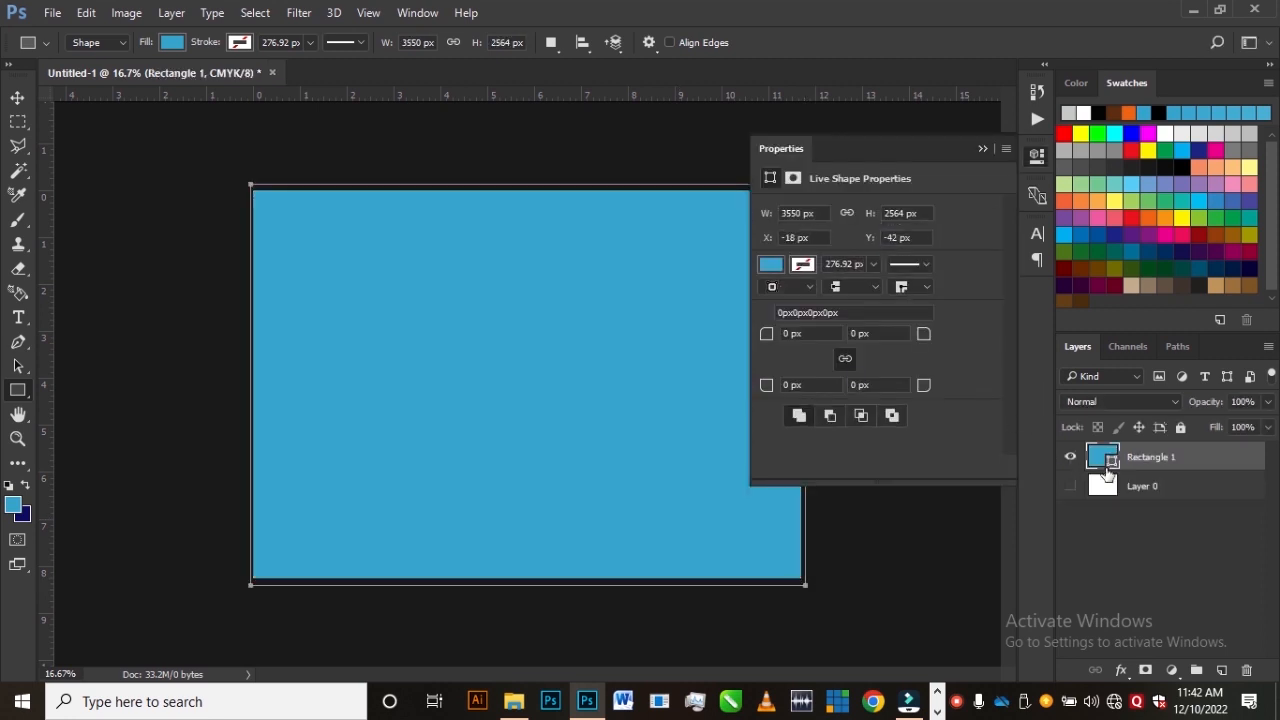
double_click(1113, 459)
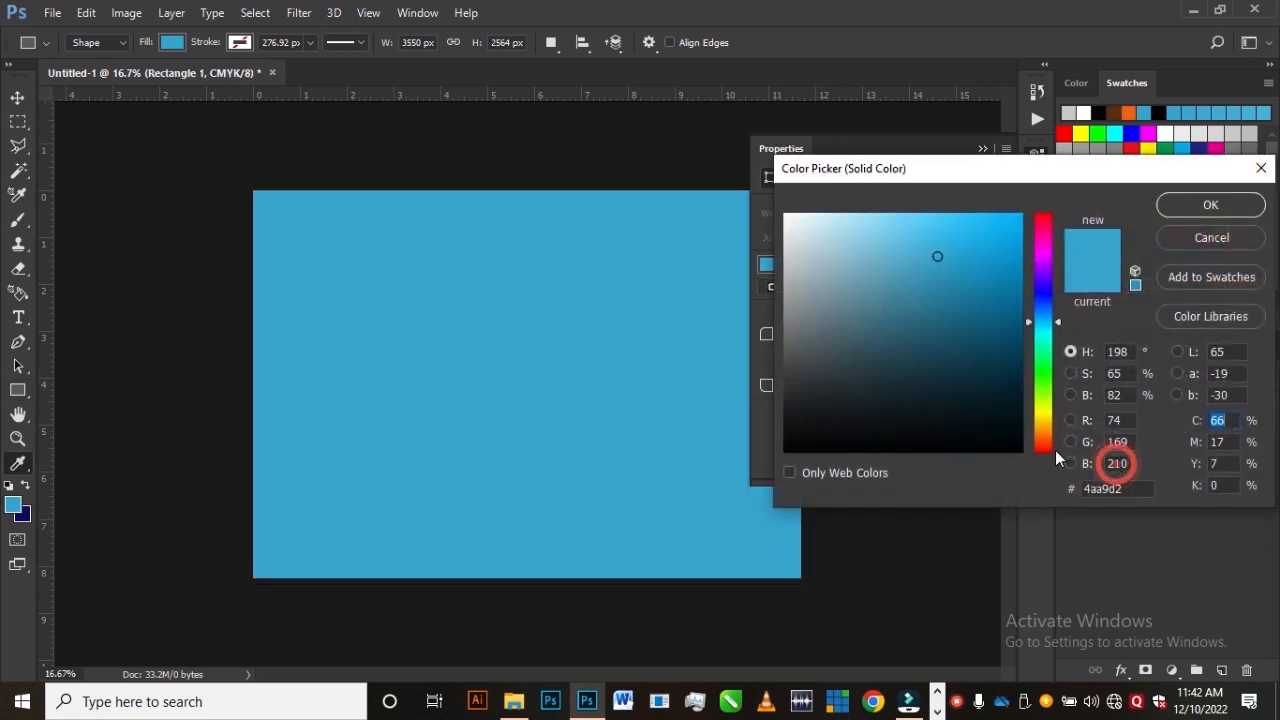
mouse_move(803, 309)
mouse_down()
mouse_move(791, 335)
mouse_move(788, 320)
mouse_up()
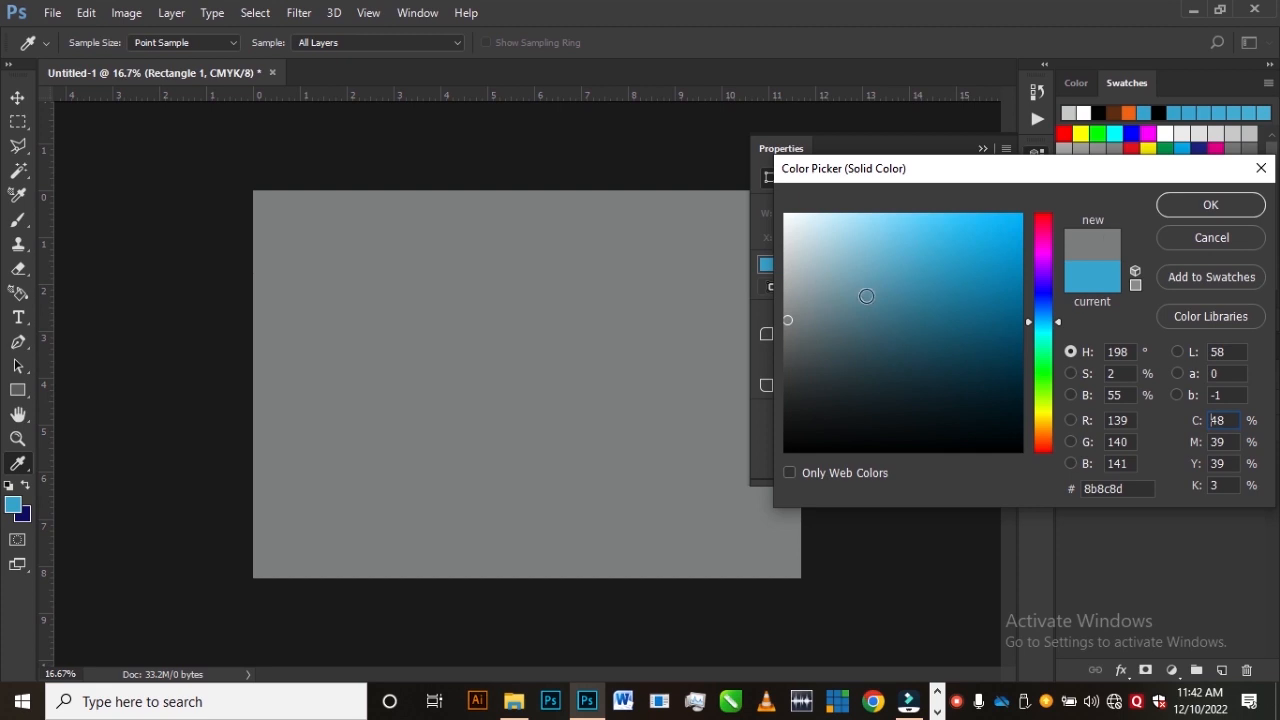
click(785, 311)
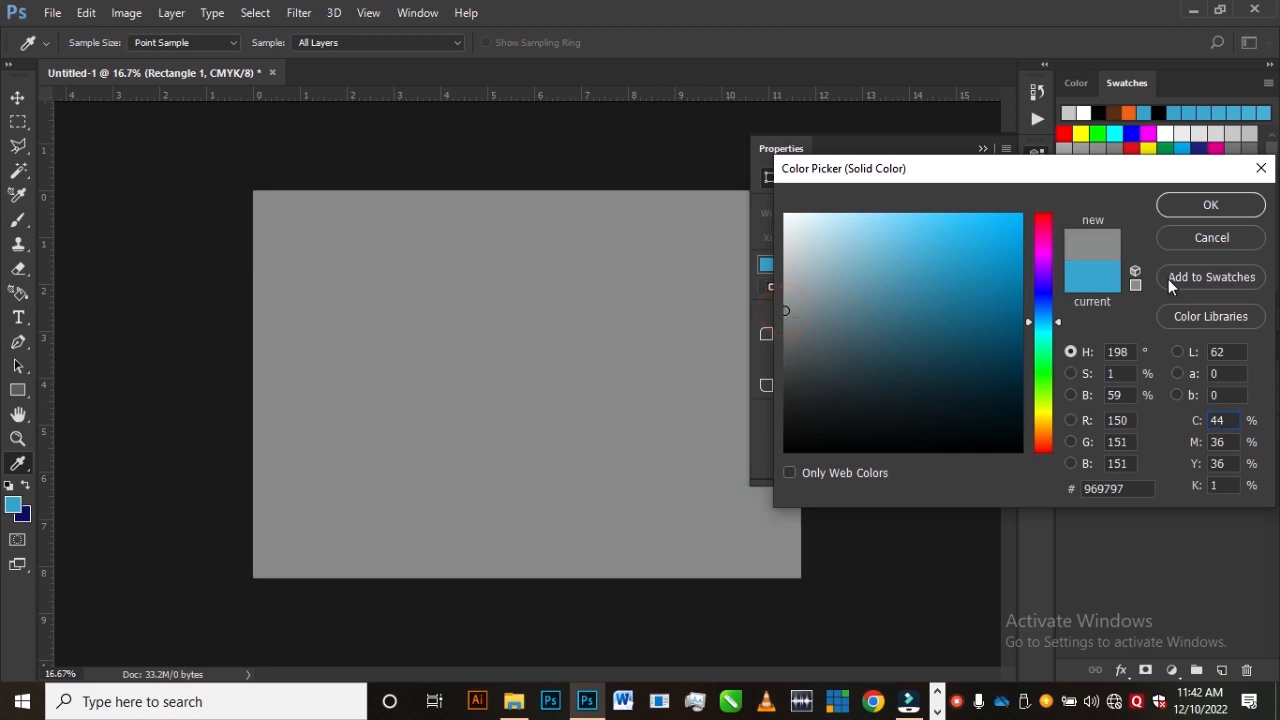
click(1190, 205)
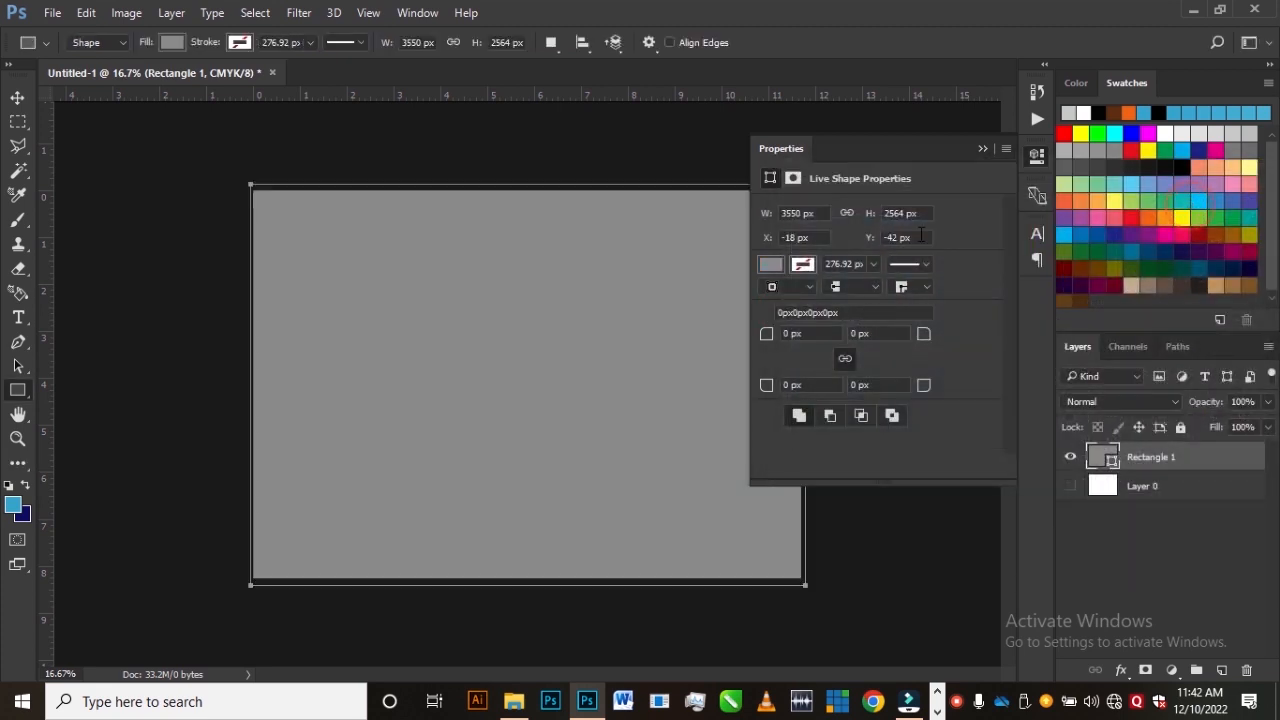
click(981, 149)
click(17, 97)
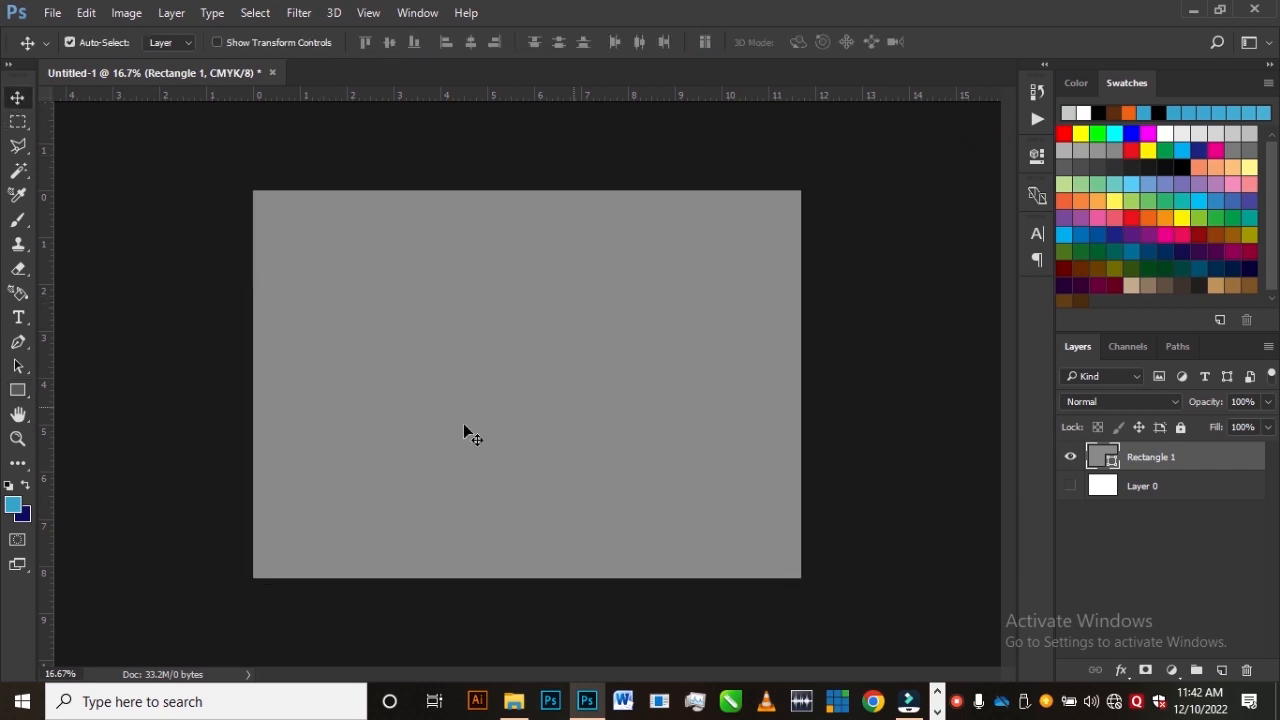
Draw an upright rectangle of about 702 x 1229 px near the canvas centre and fill it with dark gray #333535
click(17, 390)
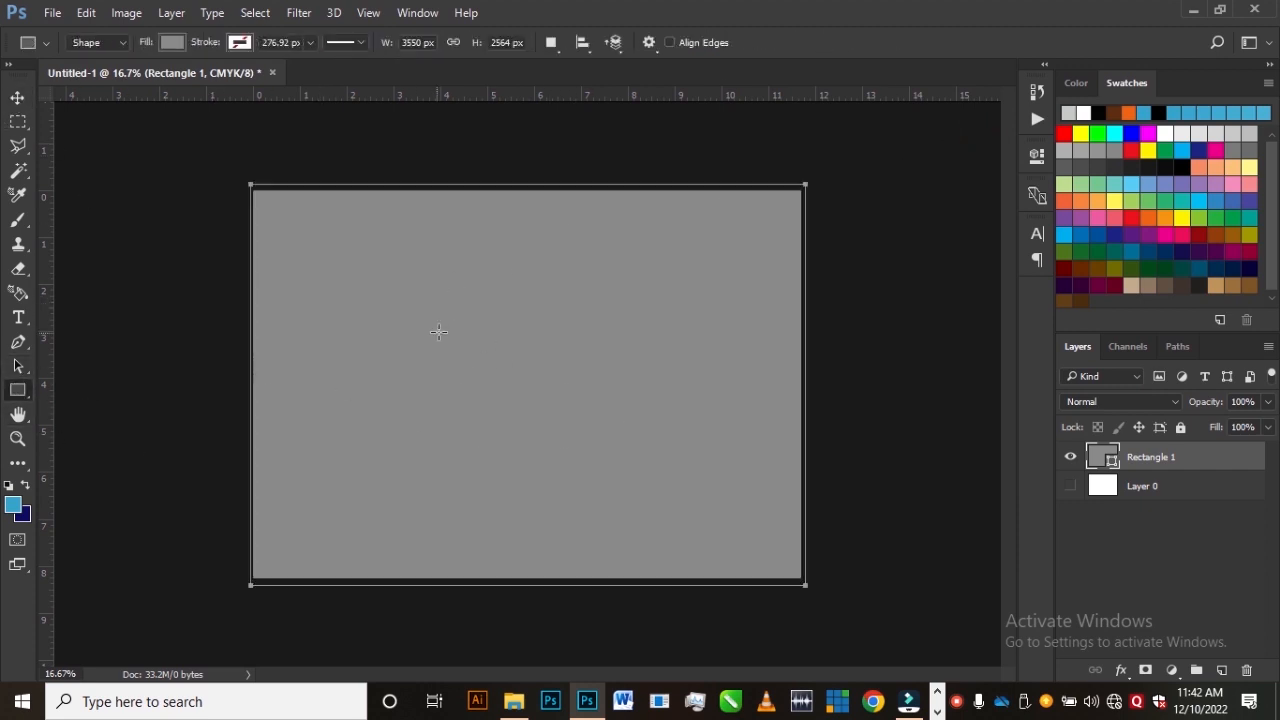
drag(423, 277, 533, 470)
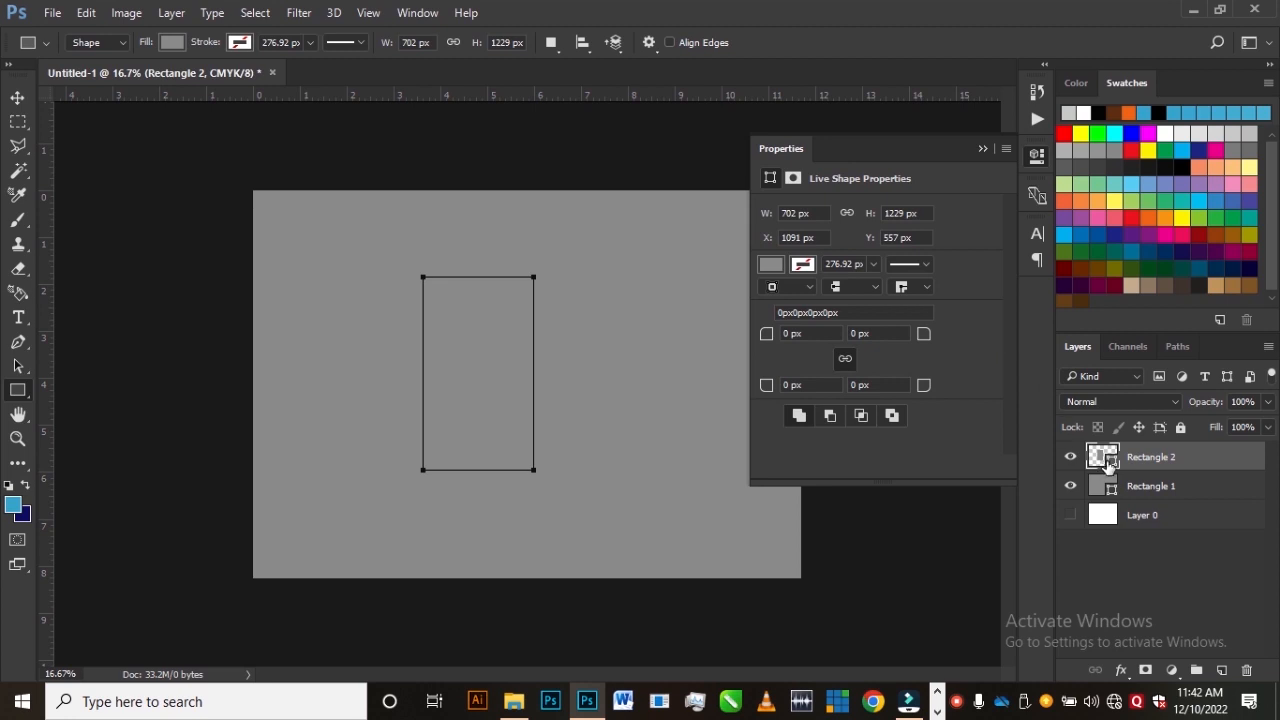
double_click(1111, 470)
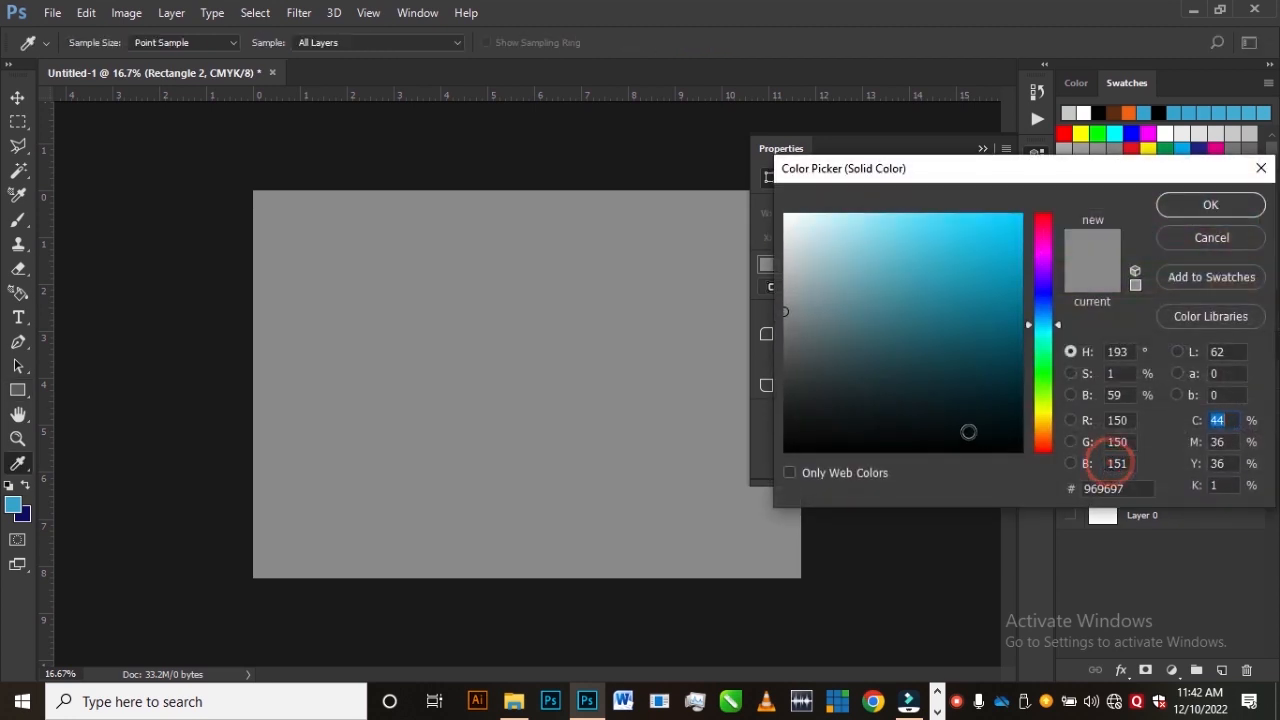
click(934, 334)
click(813, 337)
click(792, 328)
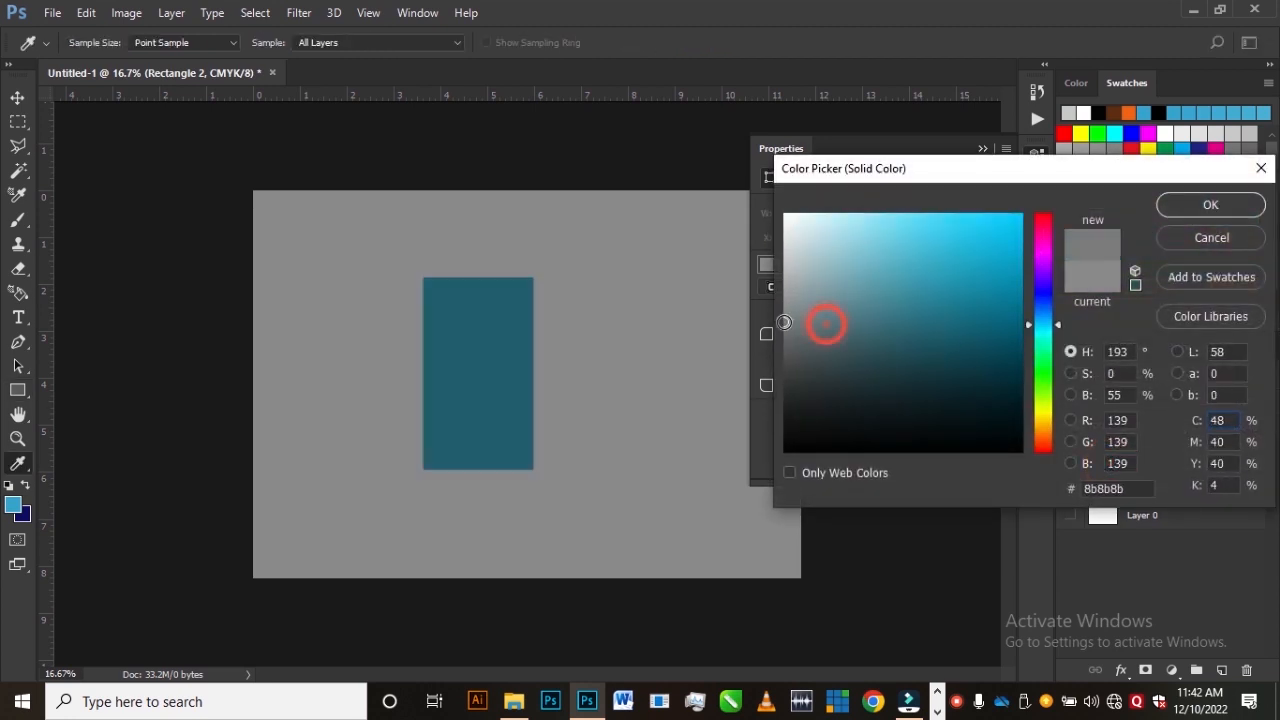
click(791, 355)
click(793, 402)
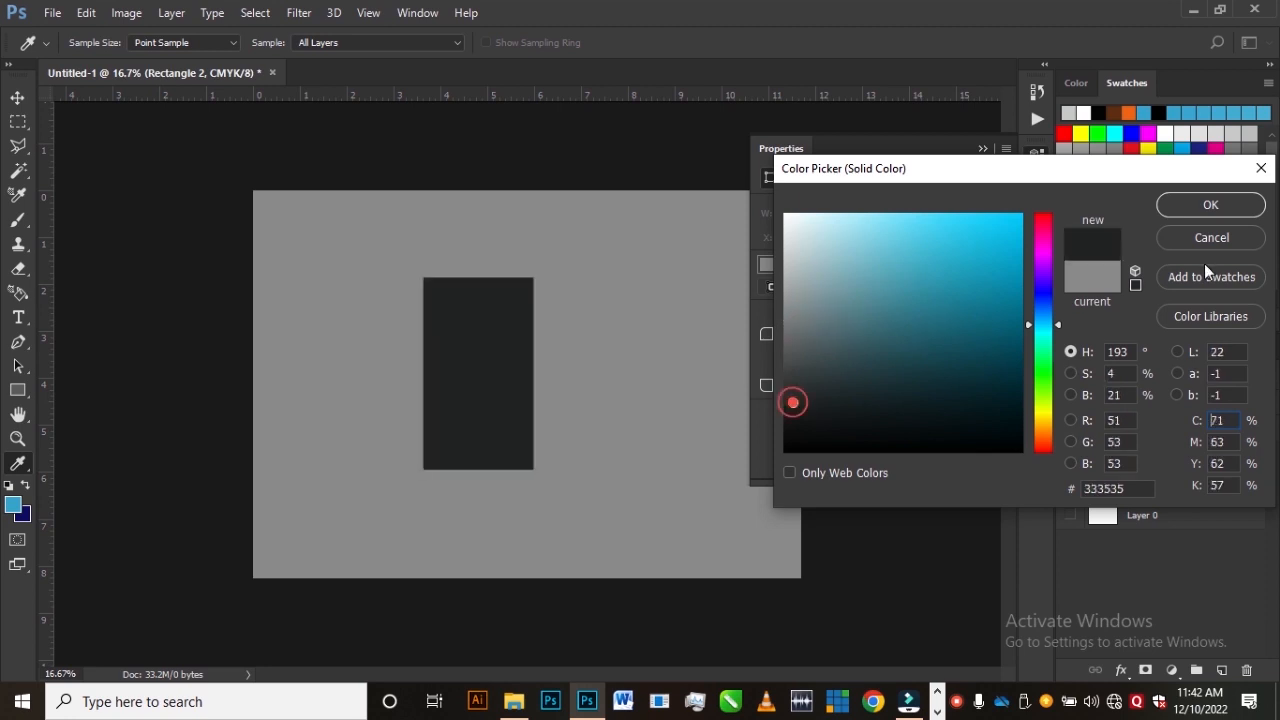
click(1205, 205)
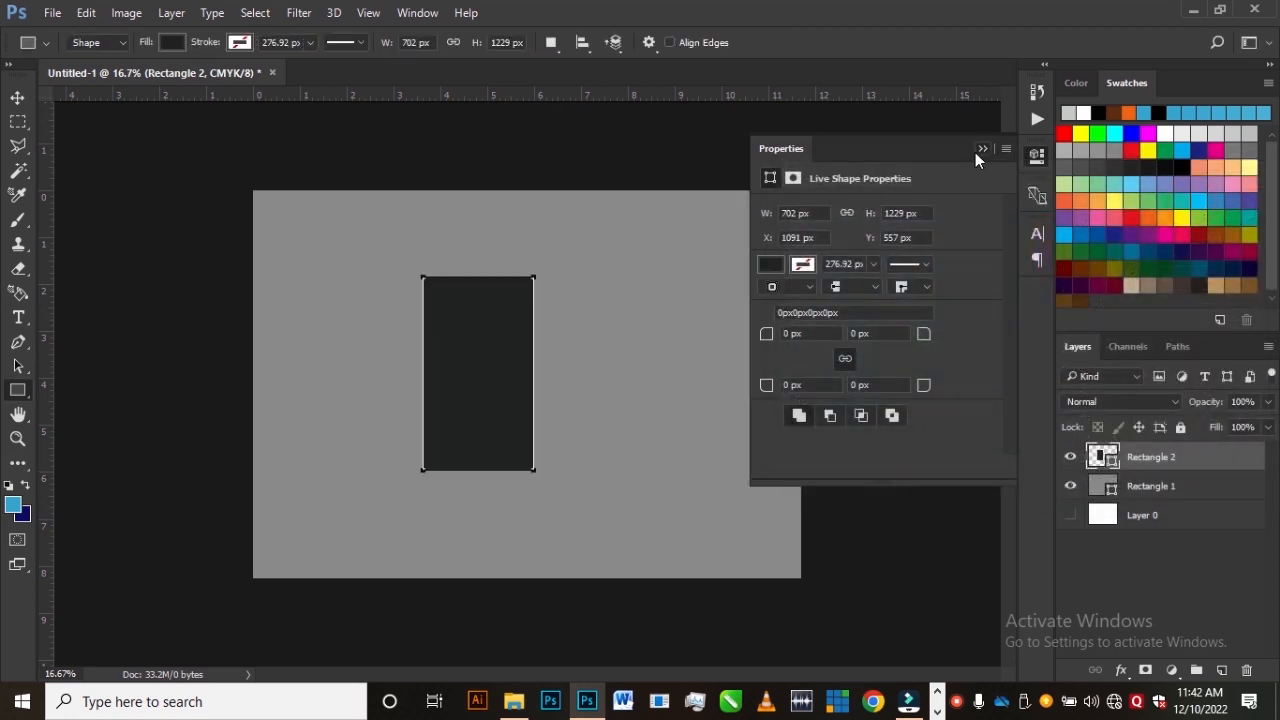
click(975, 152)
click(16, 100)
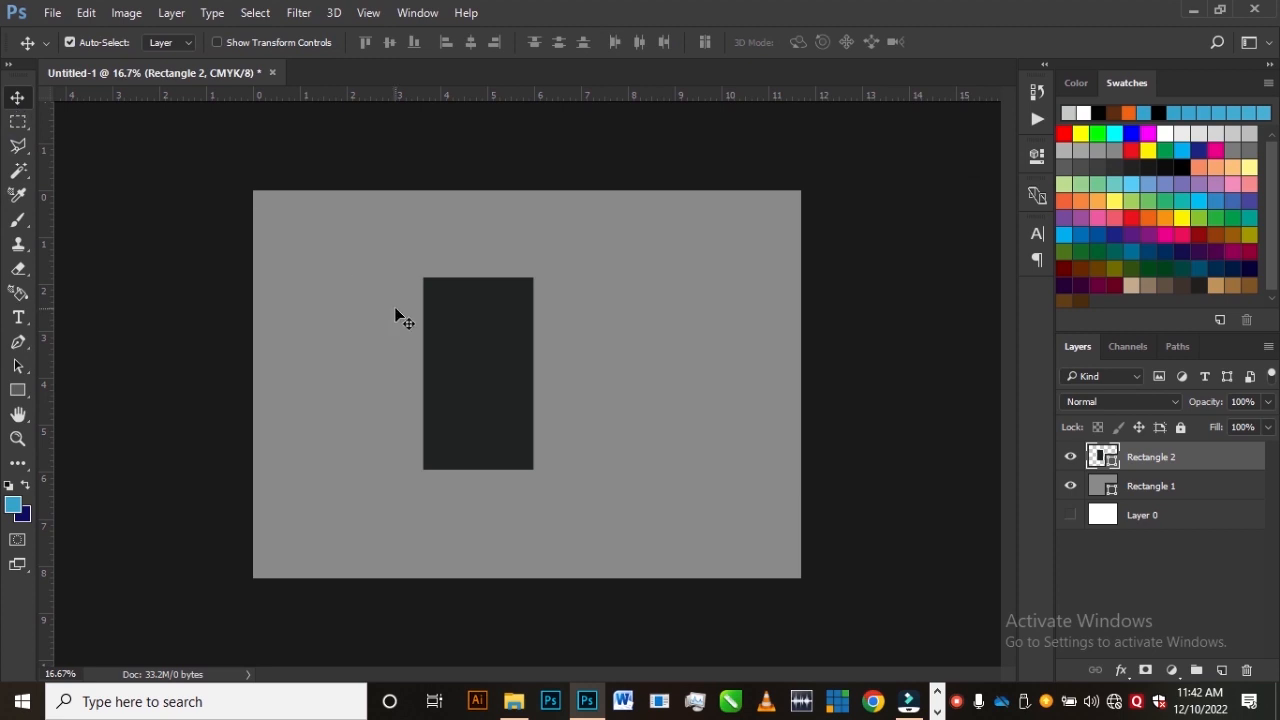
Free Transform the dark rectangle into a symmetric cup shape with a wider top and narrower base, reducing its height to about 94%
click(479, 391)
click(1210, 461)
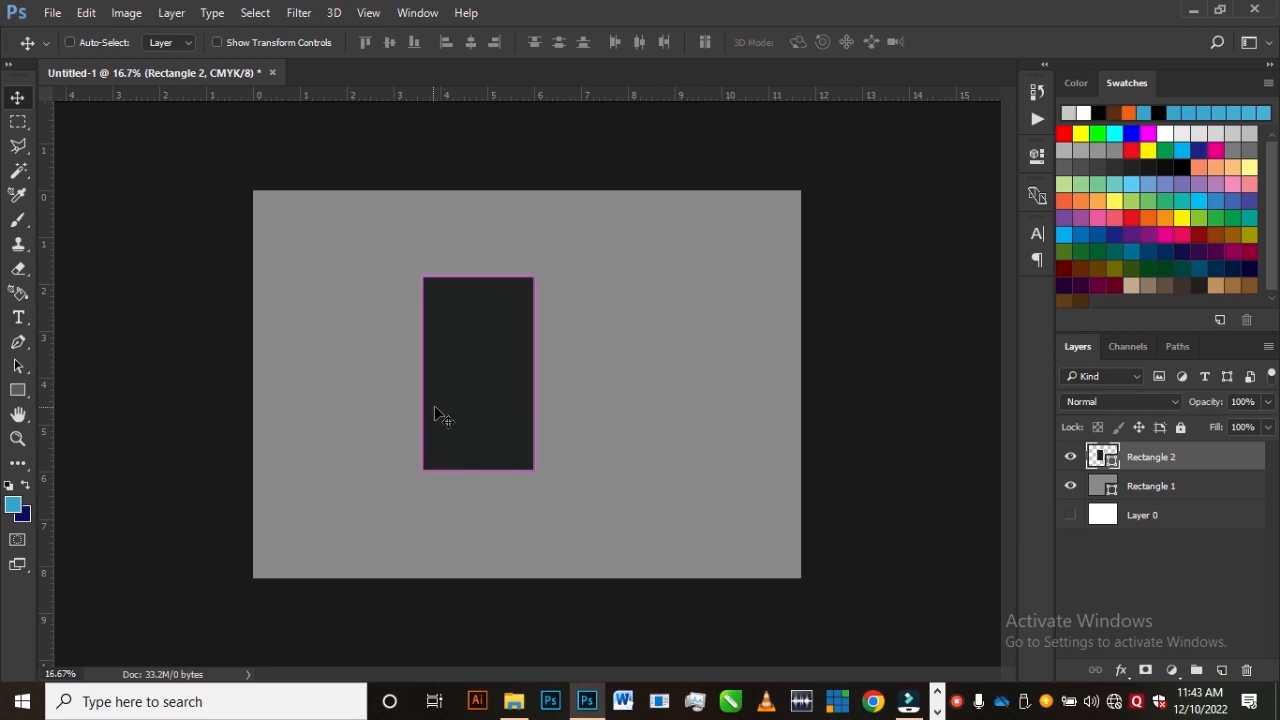
key(ctrl+t)
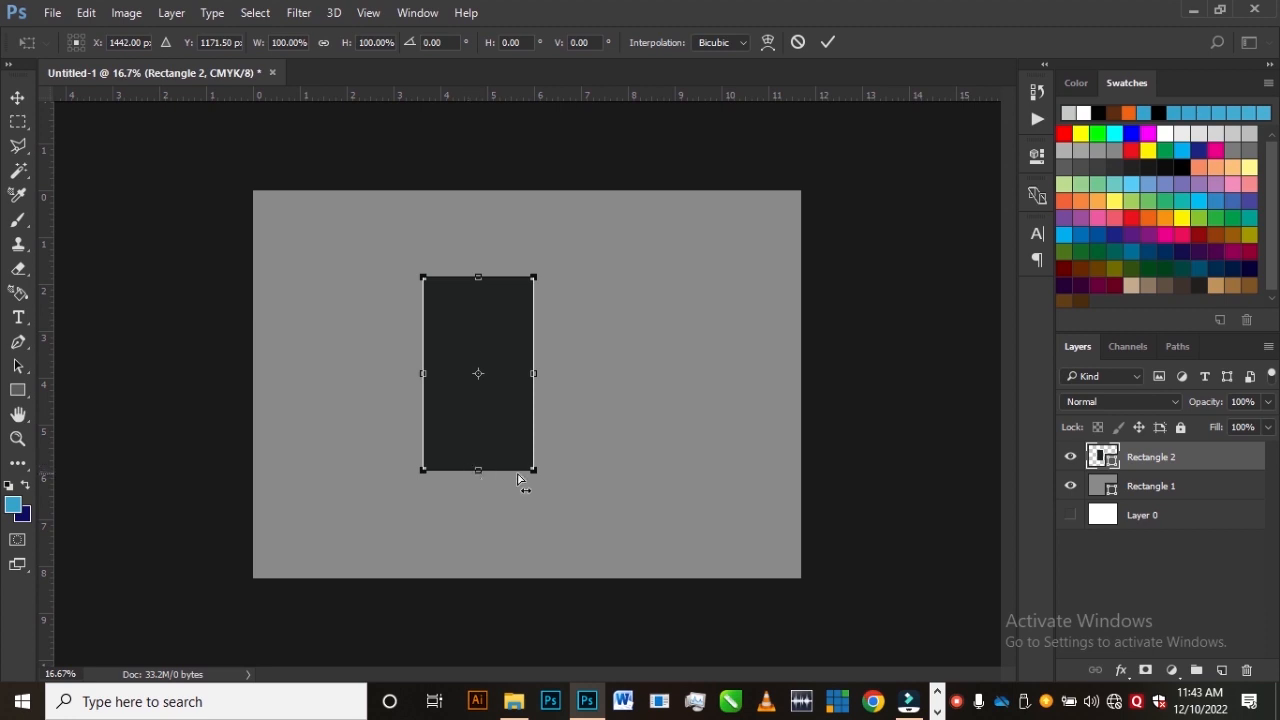
drag(533, 477, 513, 472)
drag(533, 277, 546, 277)
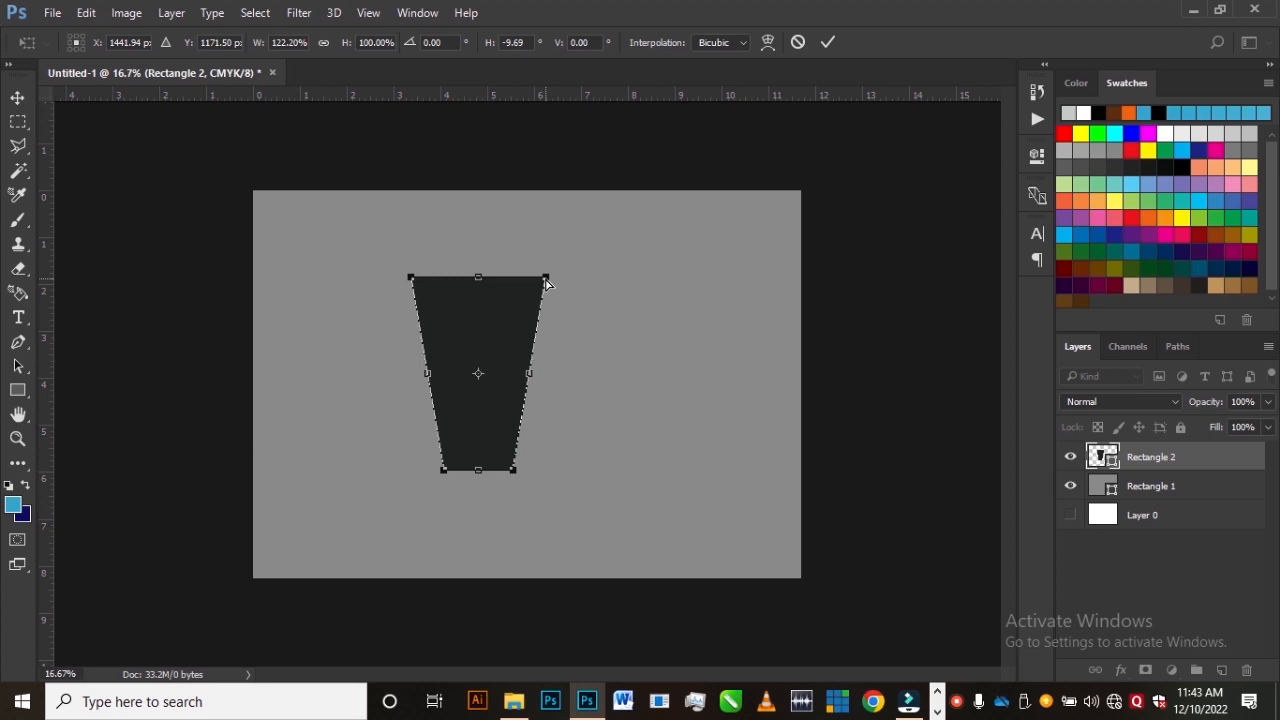
click(514, 472)
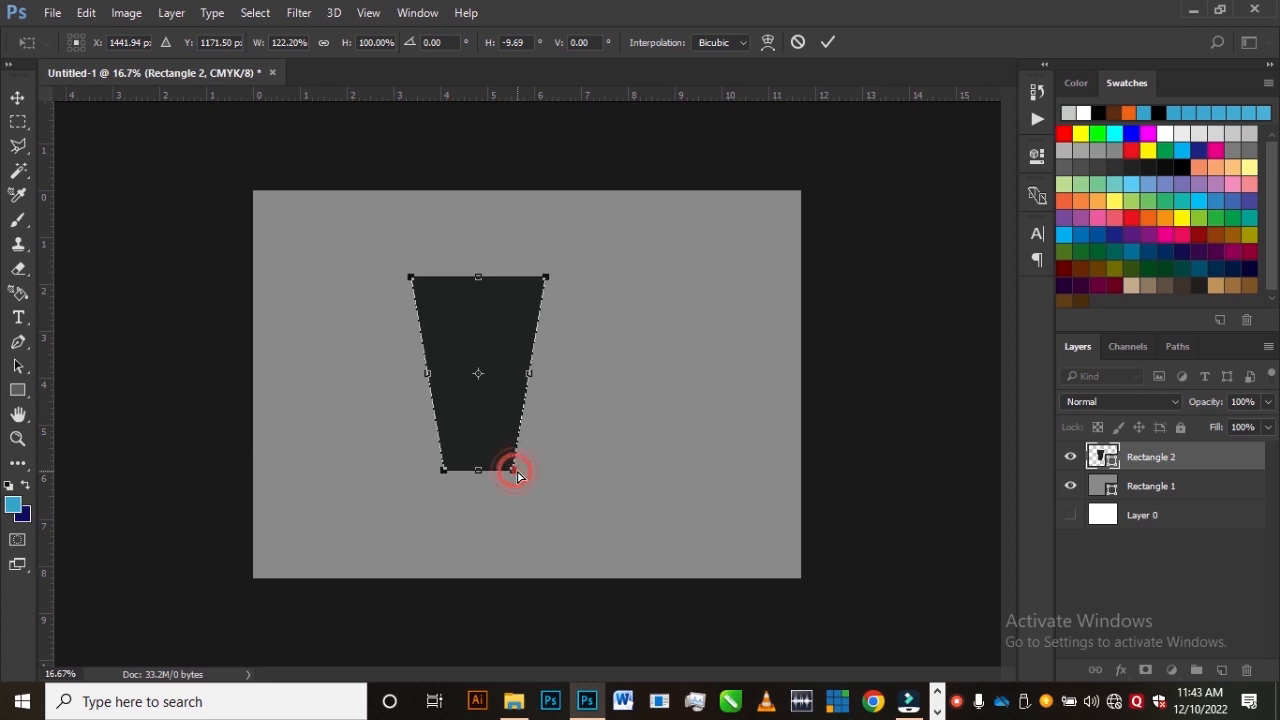
drag(514, 474, 518, 476)
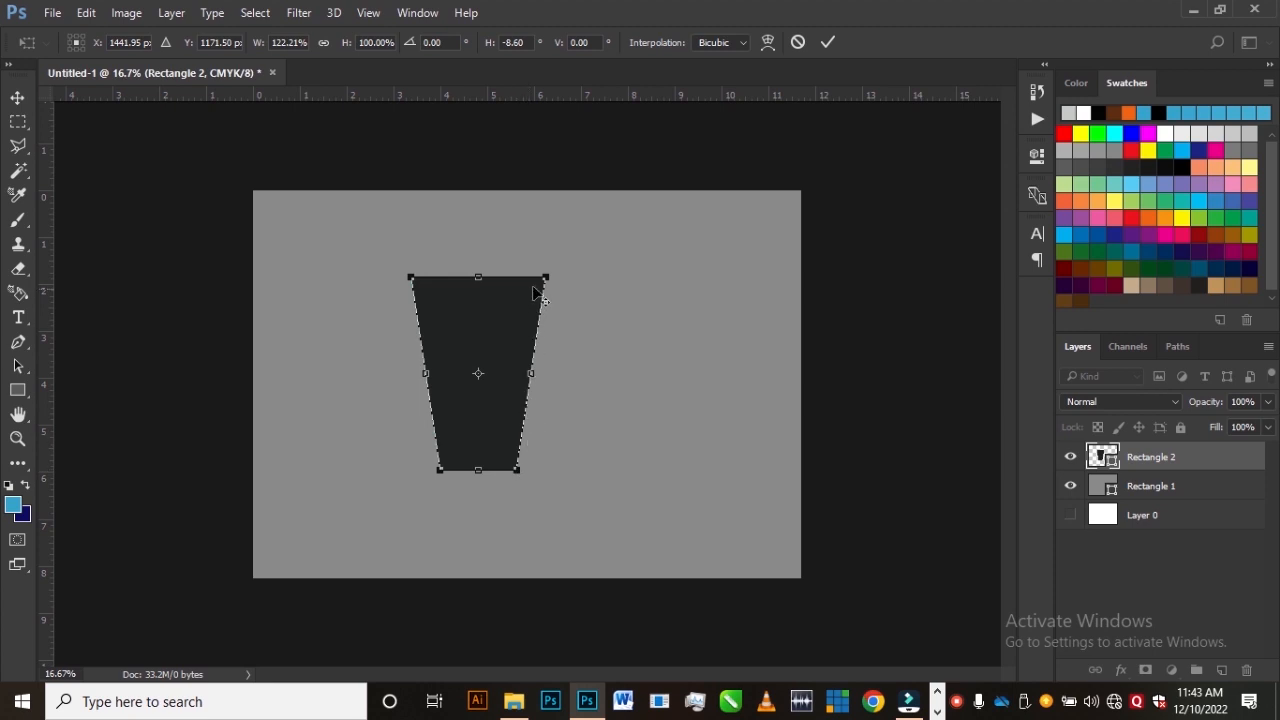
drag(548, 281, 550, 282)
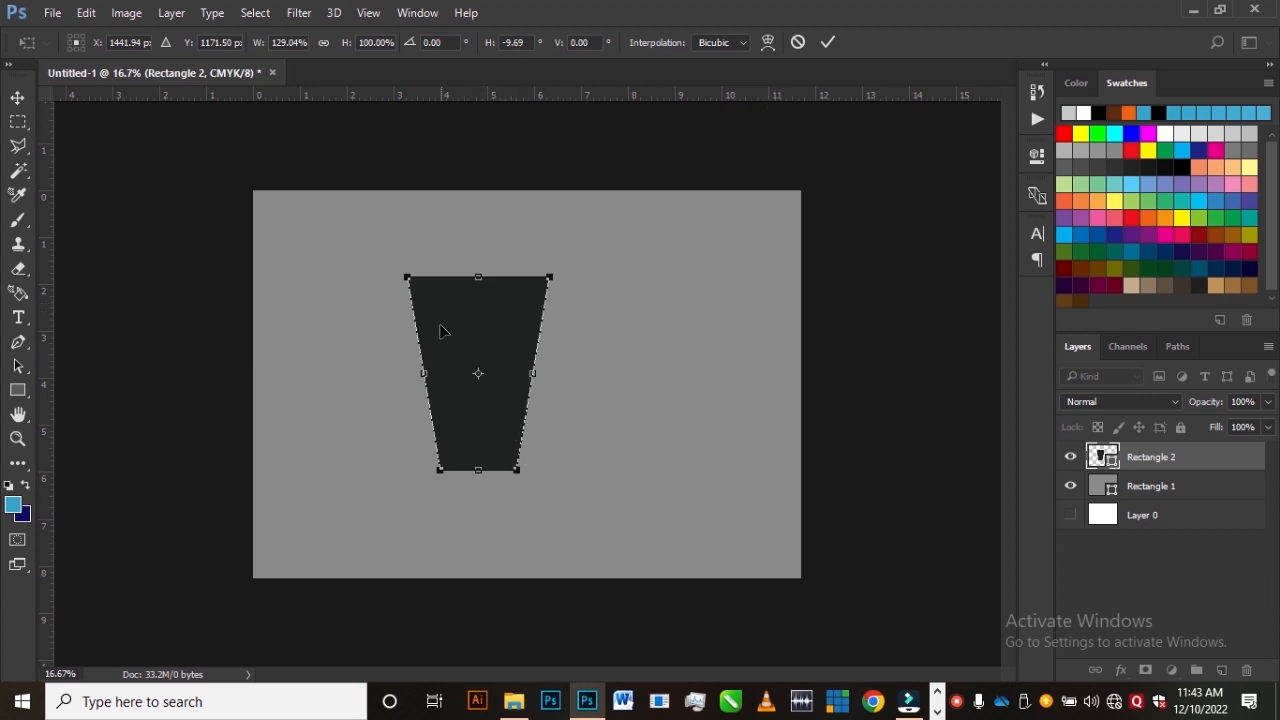
drag(477, 275, 476, 287)
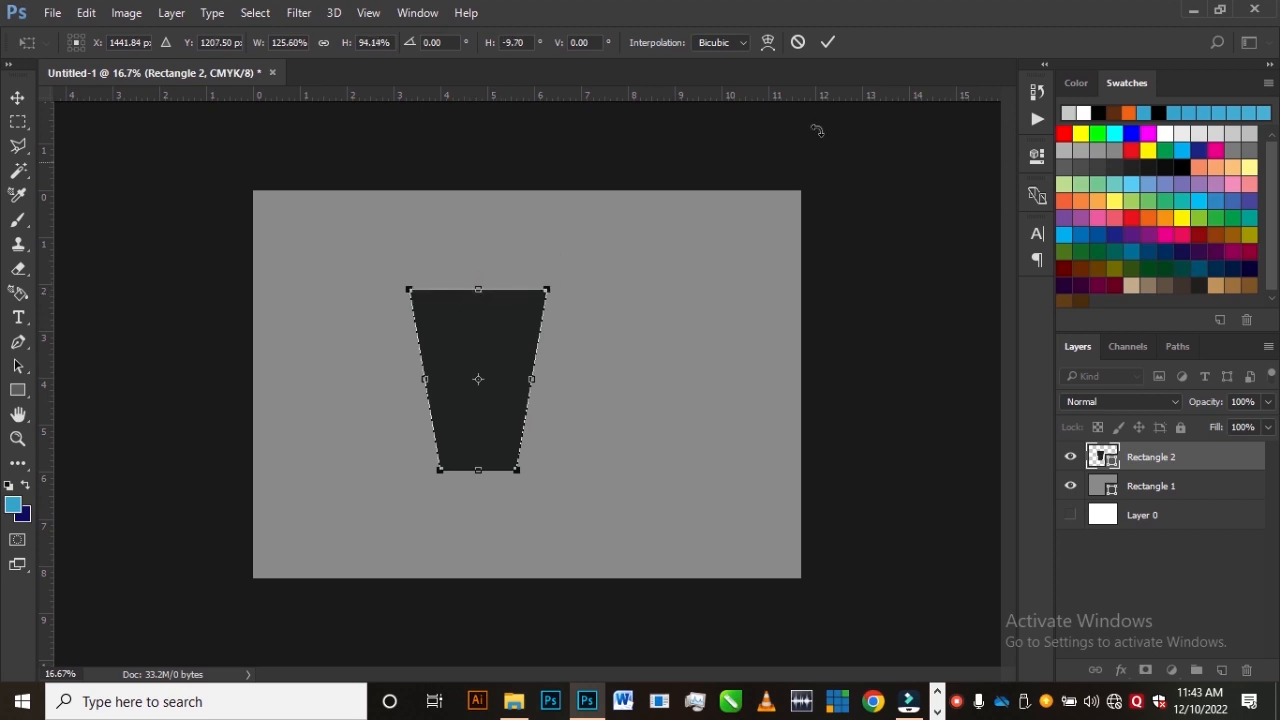
click(828, 41)
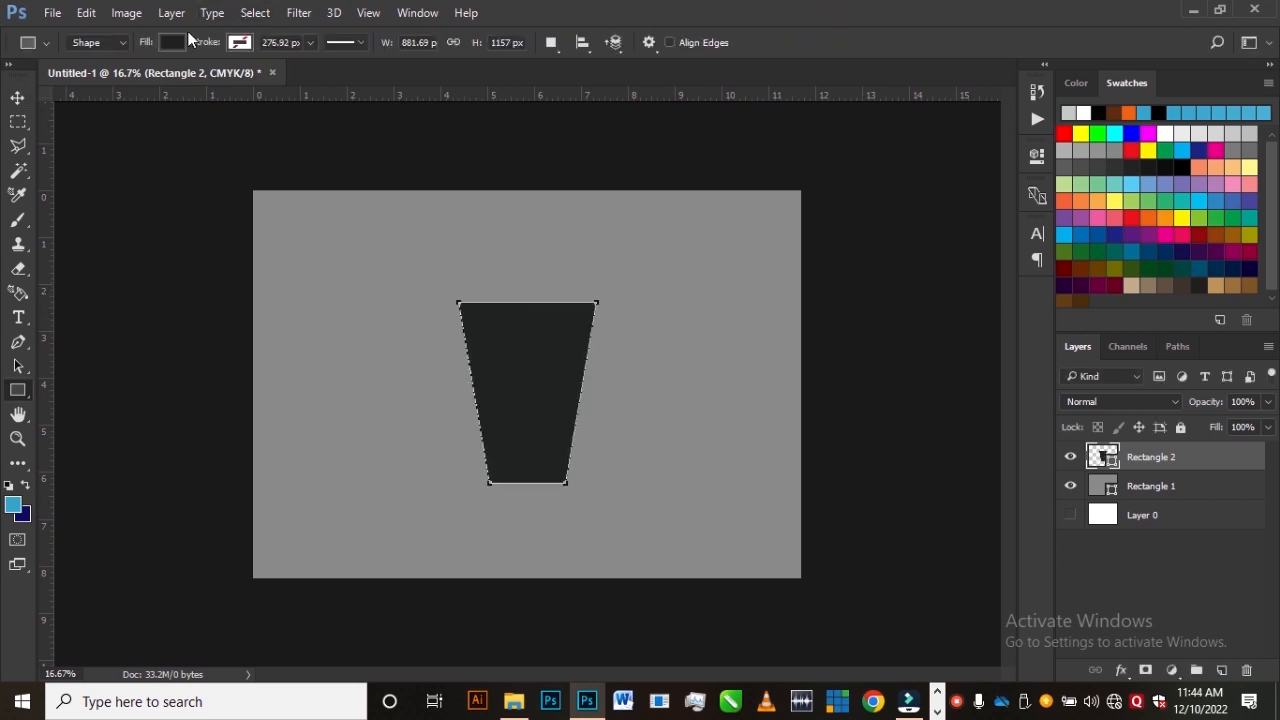
Fill the cup shape with a black-to-white linear gradient set to an angle of 180 degrees
click(166, 44)
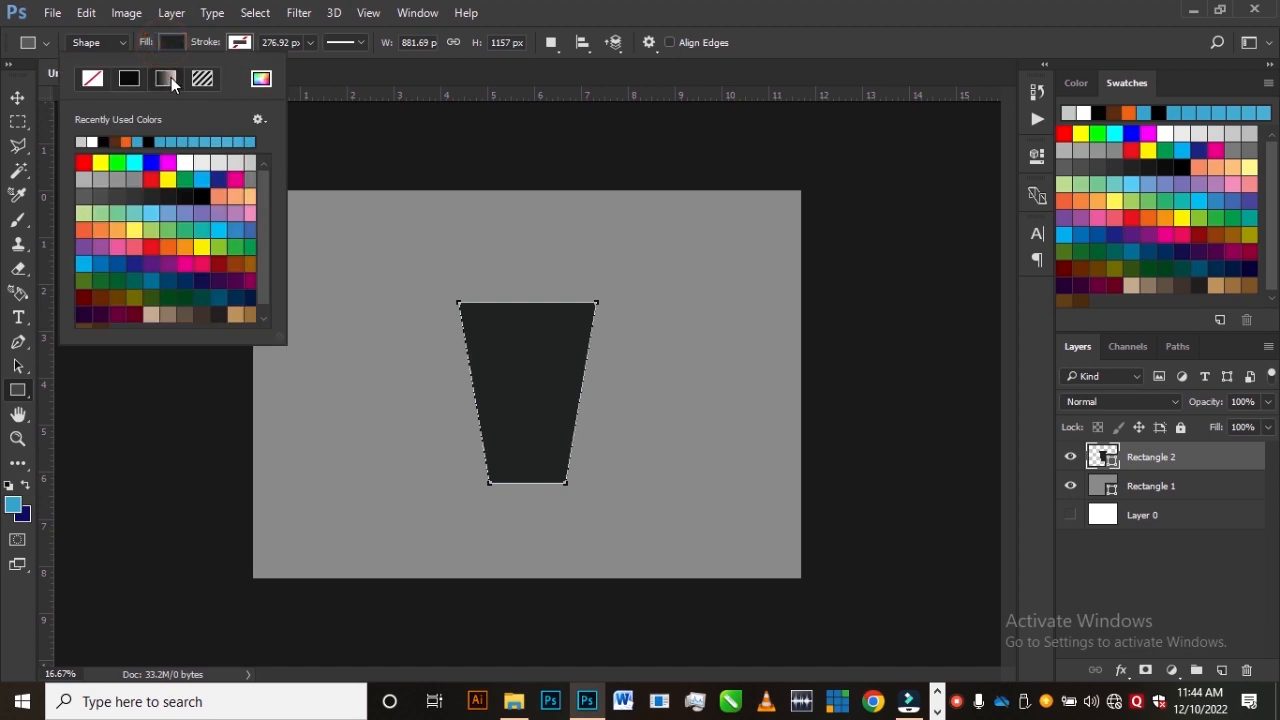
click(168, 78)
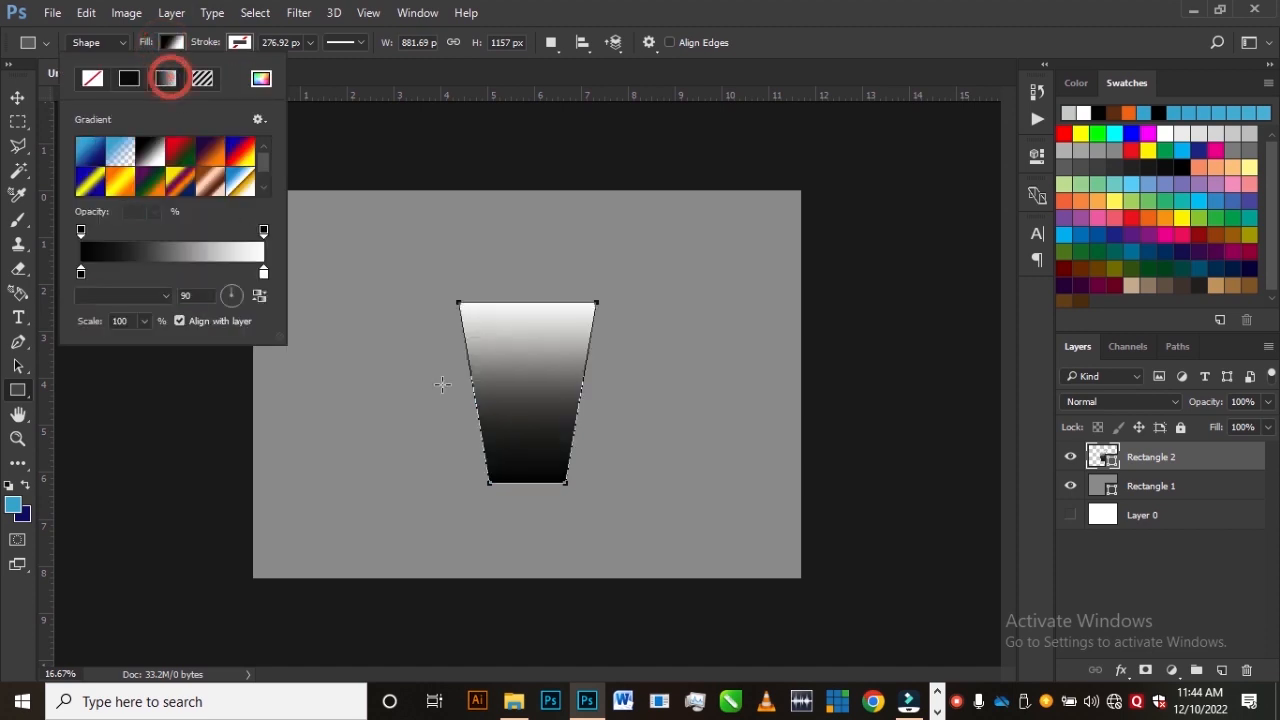
click(205, 295)
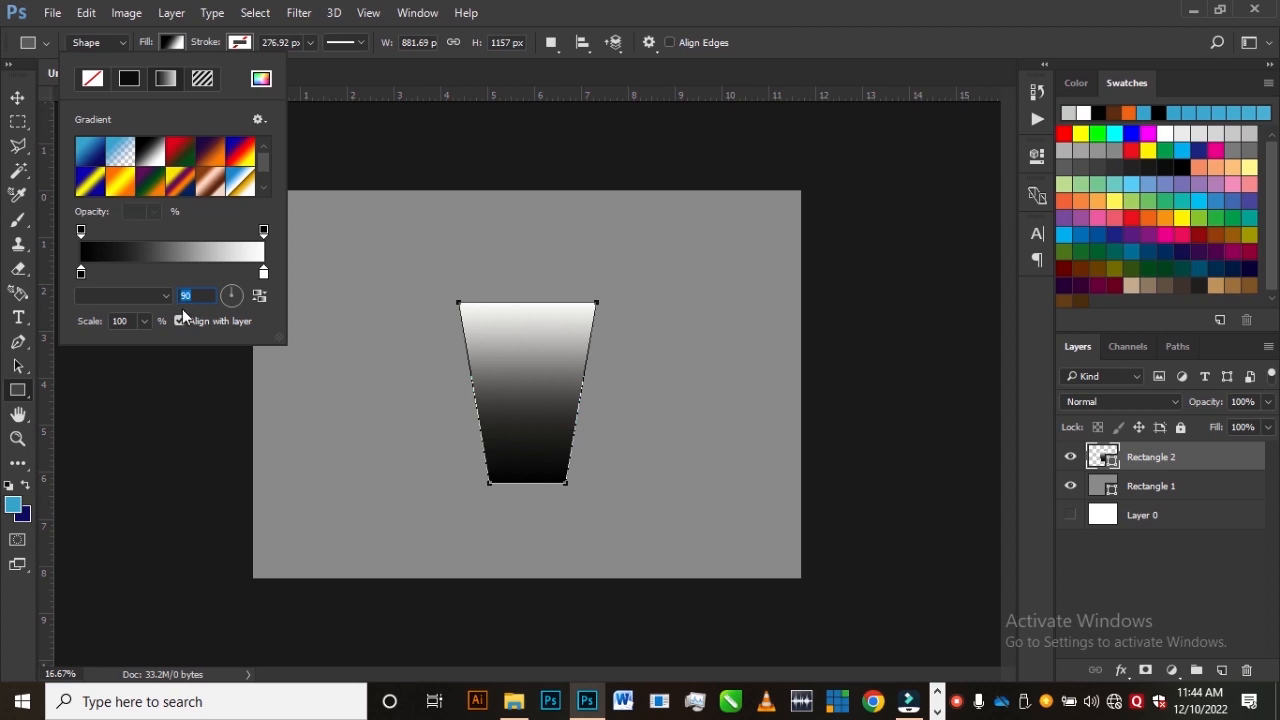
text(180)
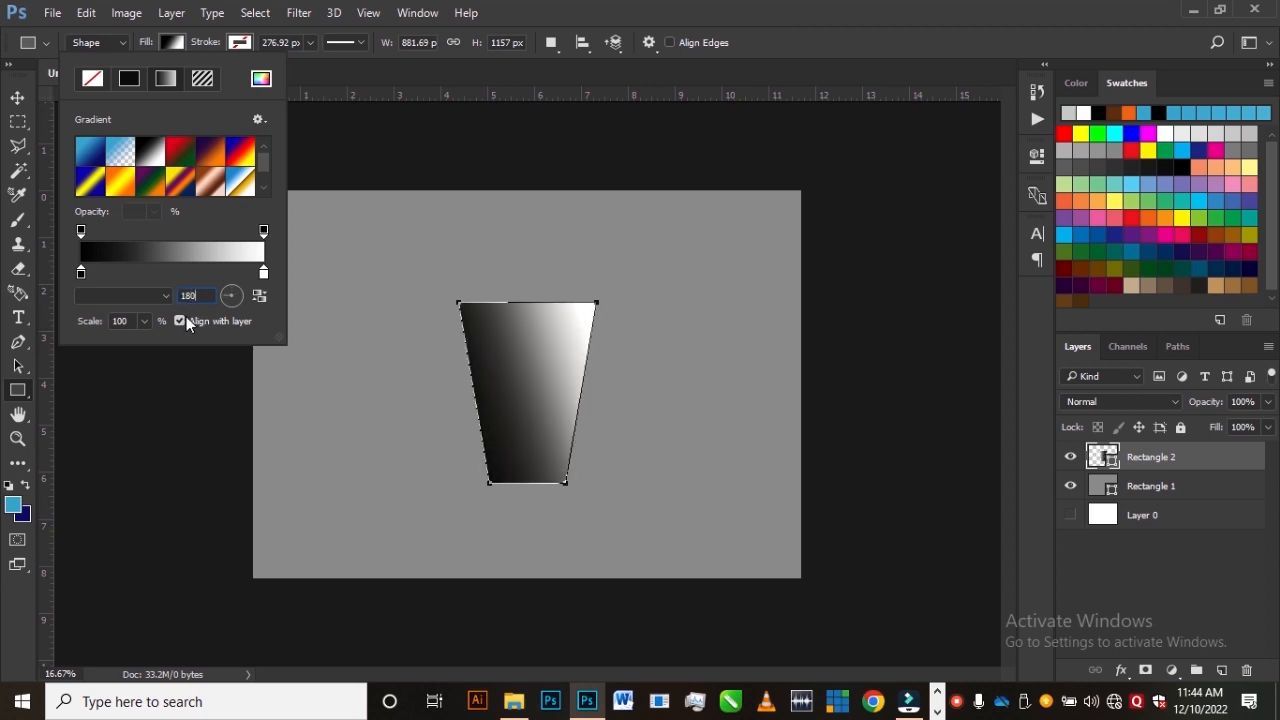
key(Return)
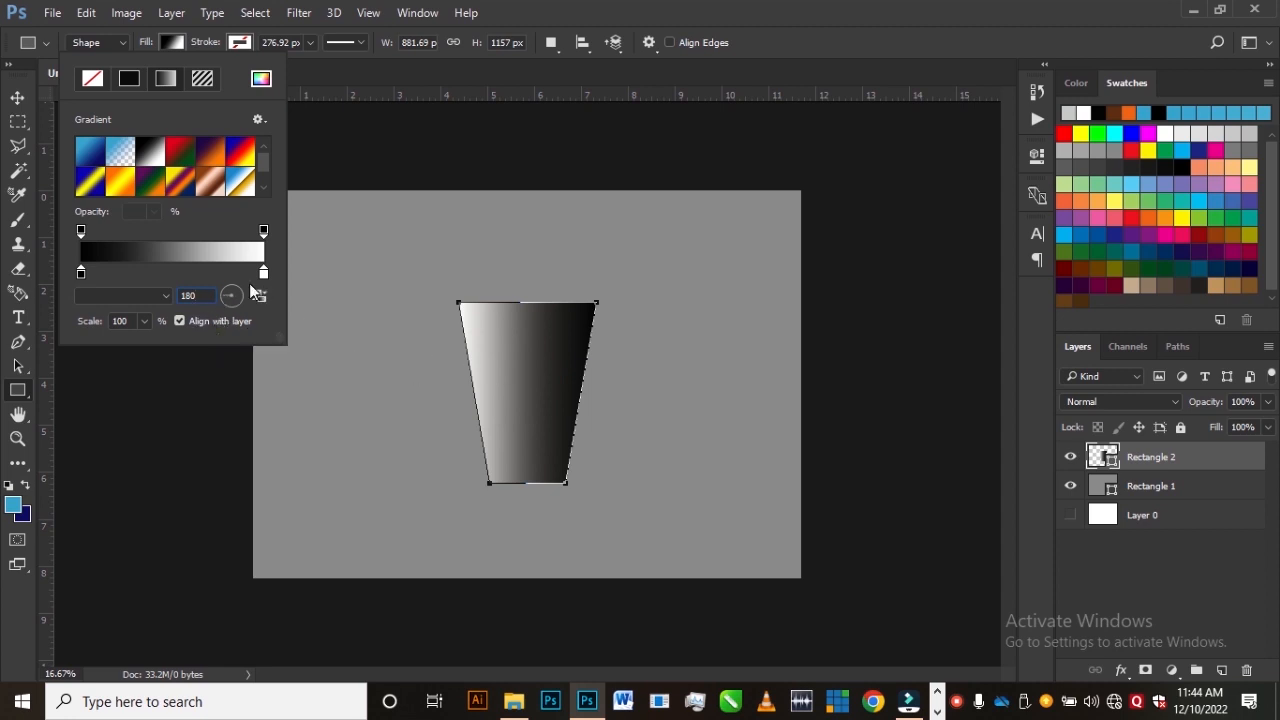
Change the black colour stop of the cup's gradient to mid gray #747675
click(81, 275)
double_click(80, 273)
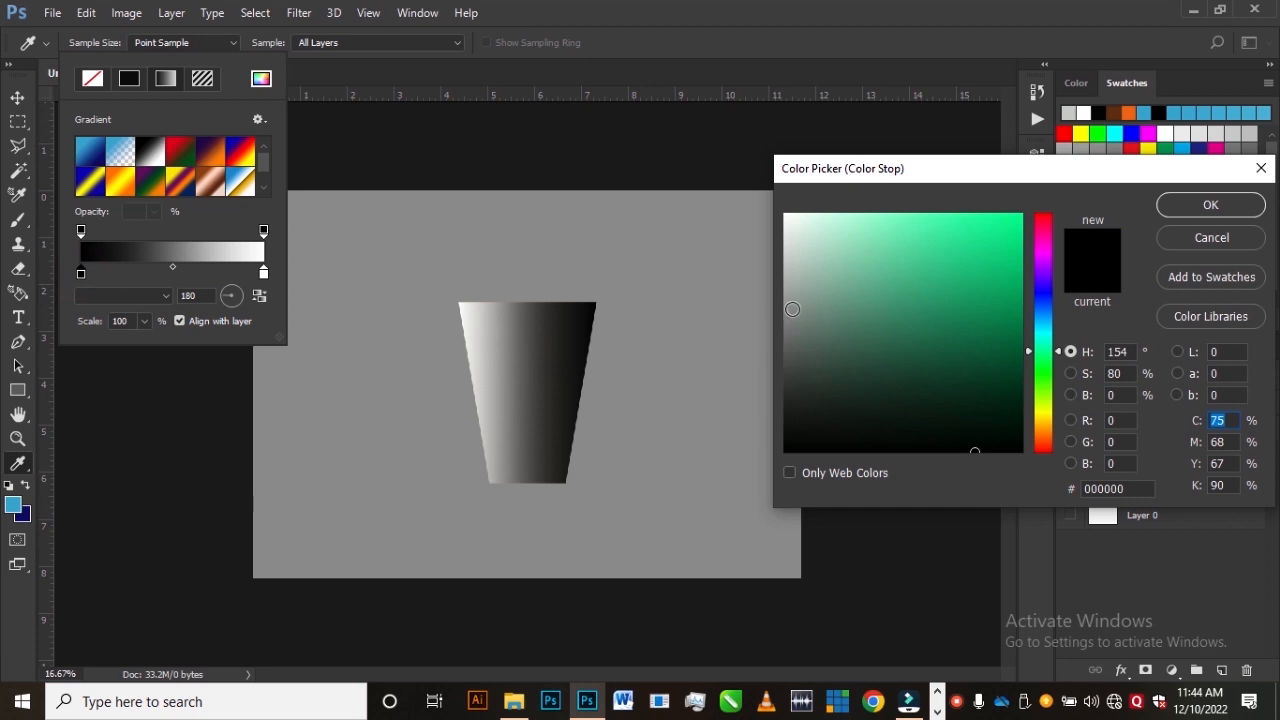
click(792, 309)
click(792, 341)
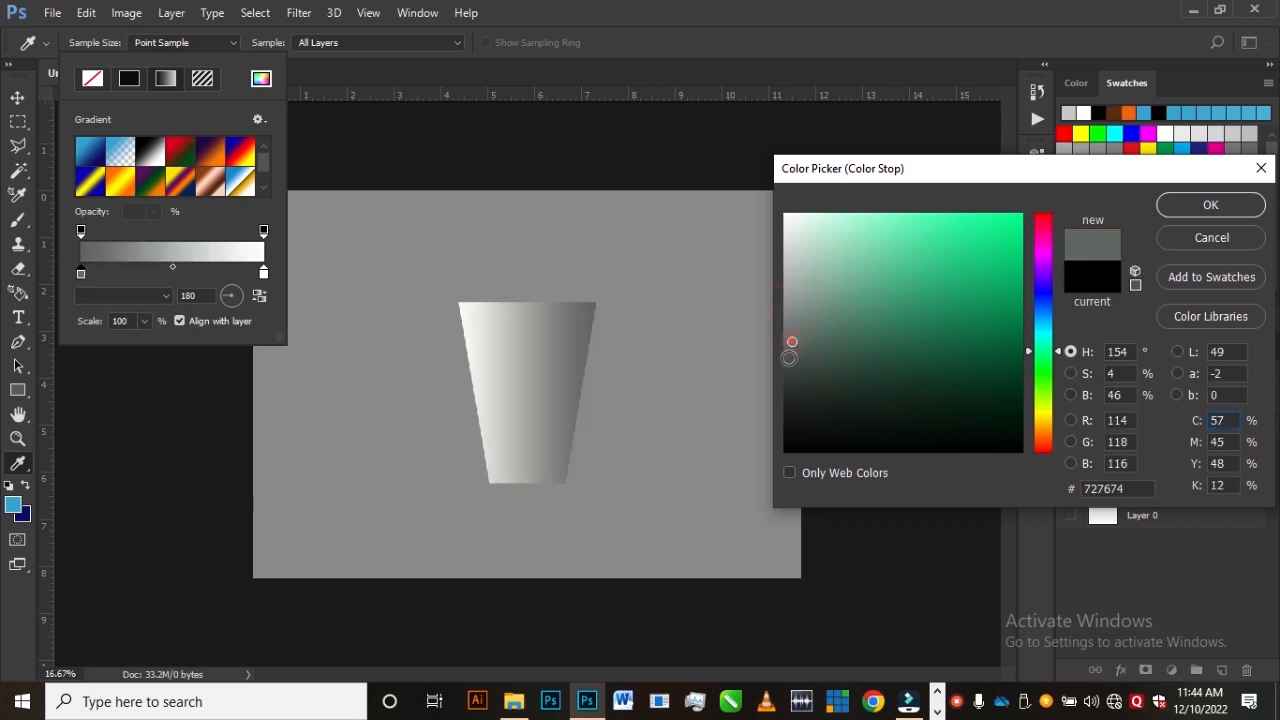
drag(787, 373, 787, 341)
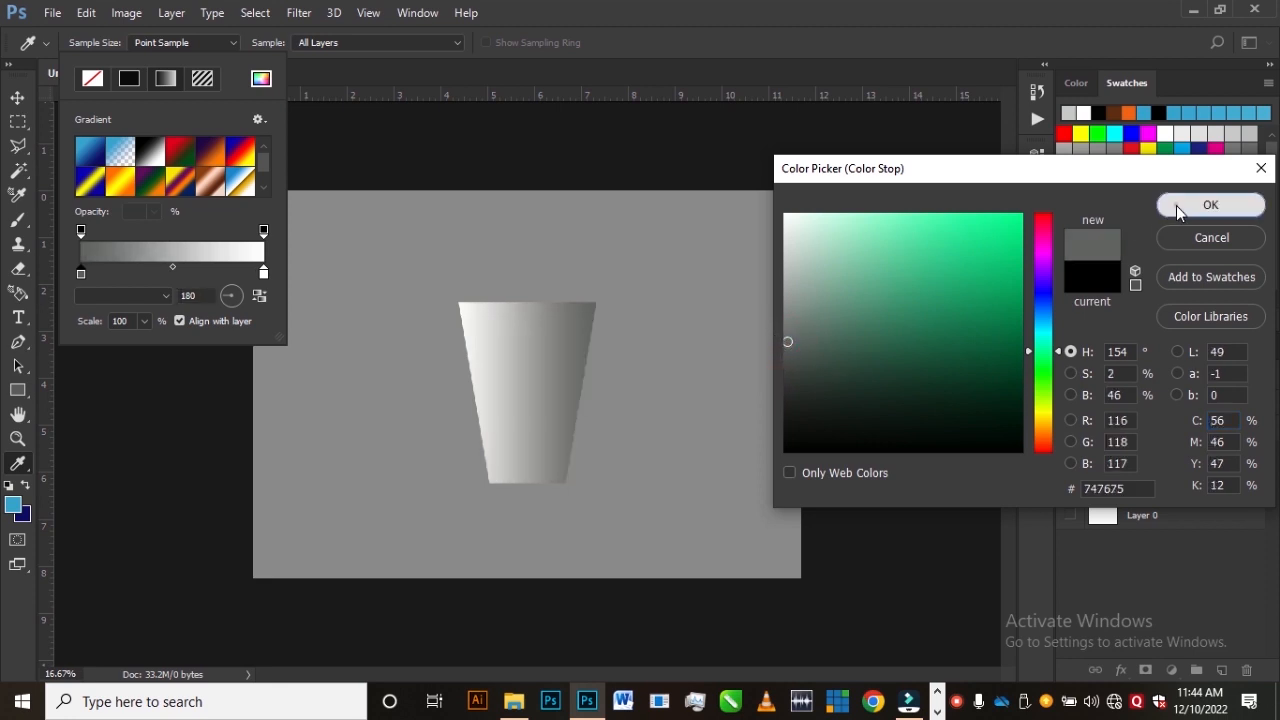
click(1208, 205)
click(17, 97)
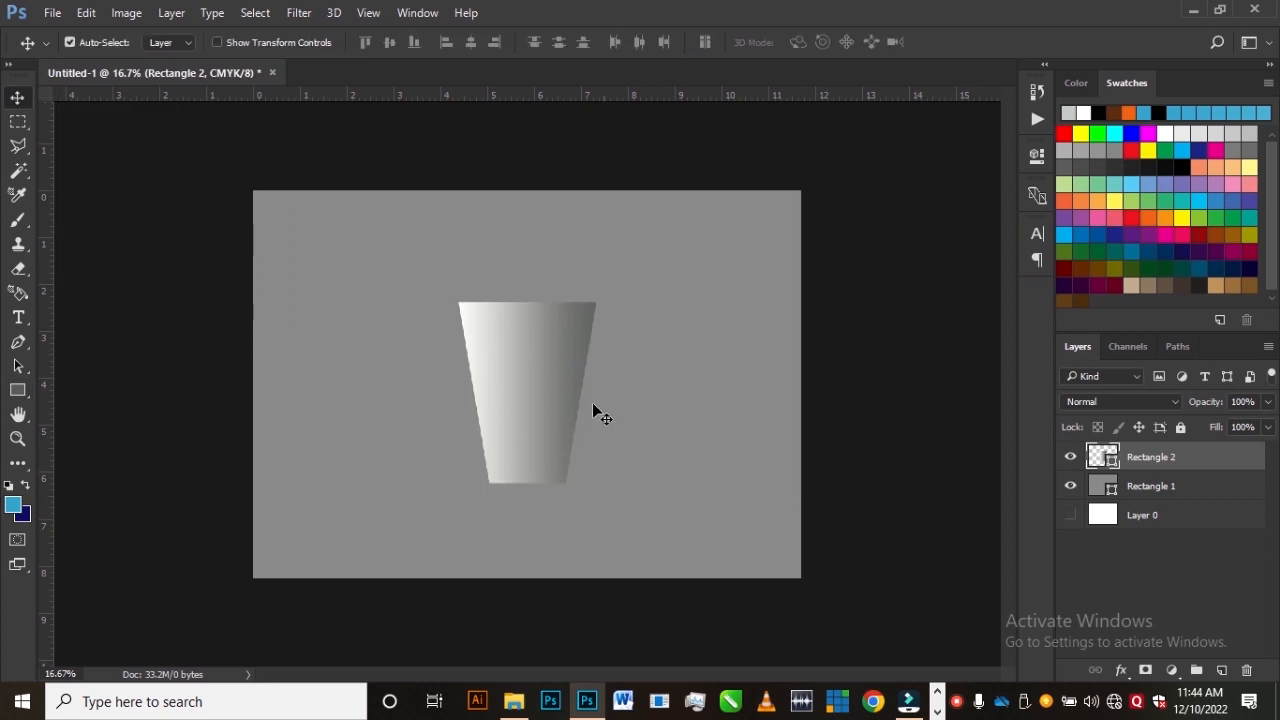
Draw a thin horizontal rectangle of about 1063 x 116 px just above the cup as its lid rim
scroll(525, 400, up, 2)
scroll(530, 398, down, 4)
scroll(534, 418, up, 4)
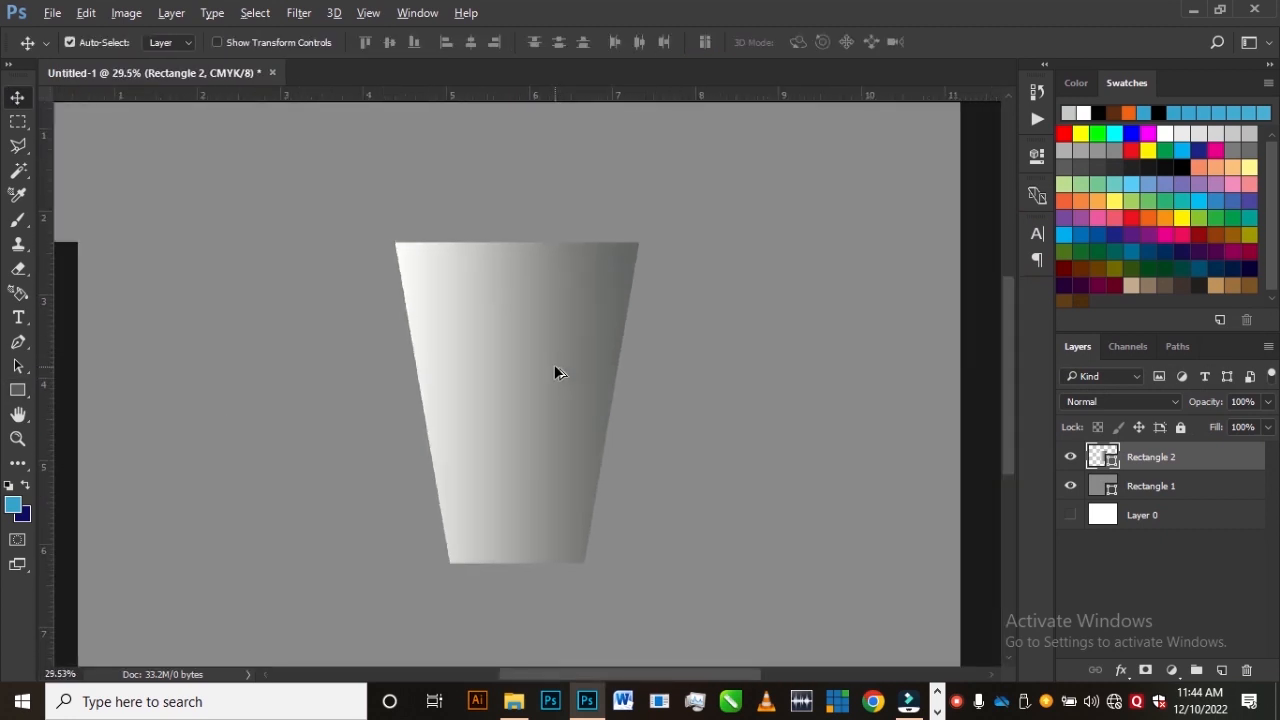
scroll(548, 378, down, 4)
scroll(545, 382, up, 1)
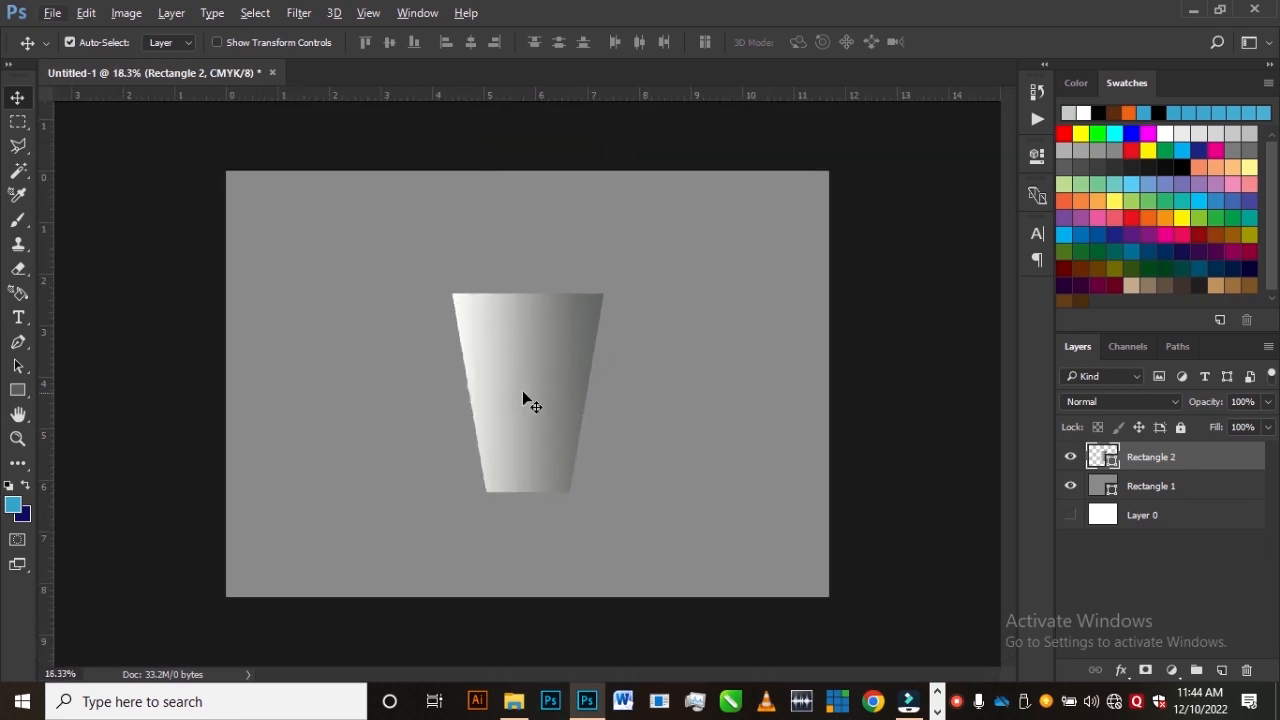
click(551, 372)
click(18, 391)
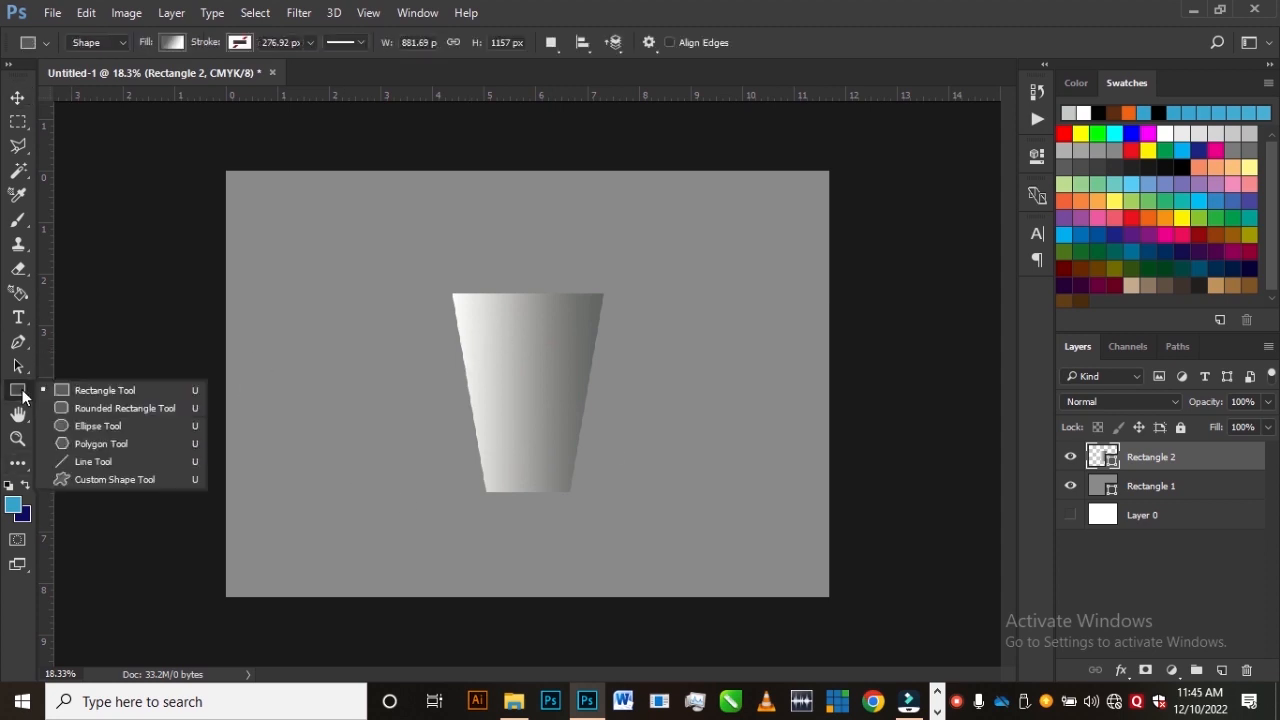
click(84, 394)
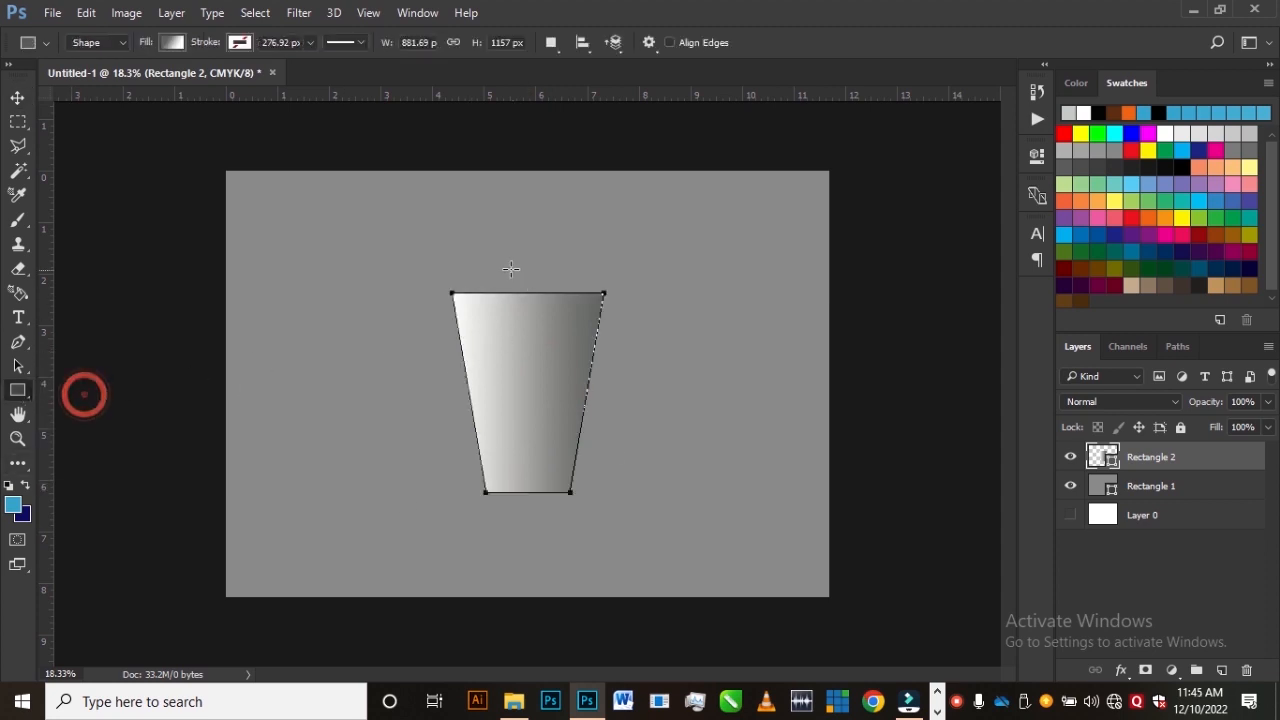
drag(436, 262, 620, 281)
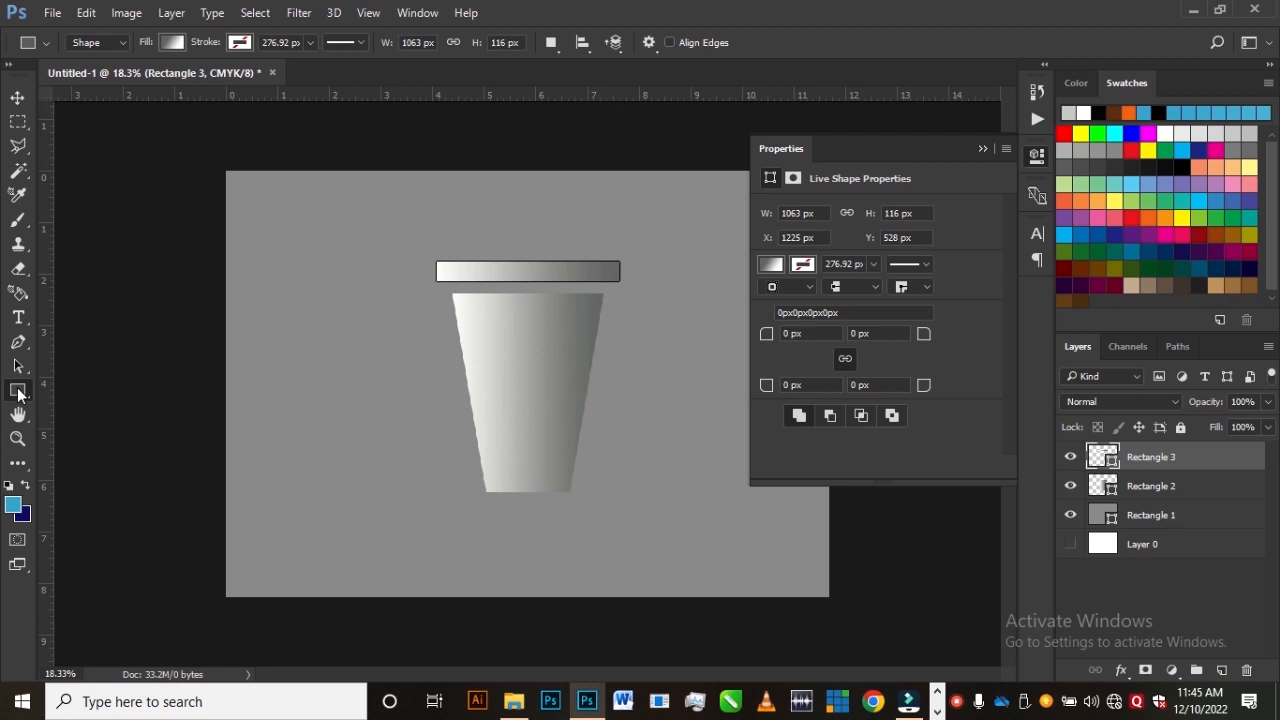
Fill the thin rim rectangle with solid black and collapse the shape properties
click(176, 42)
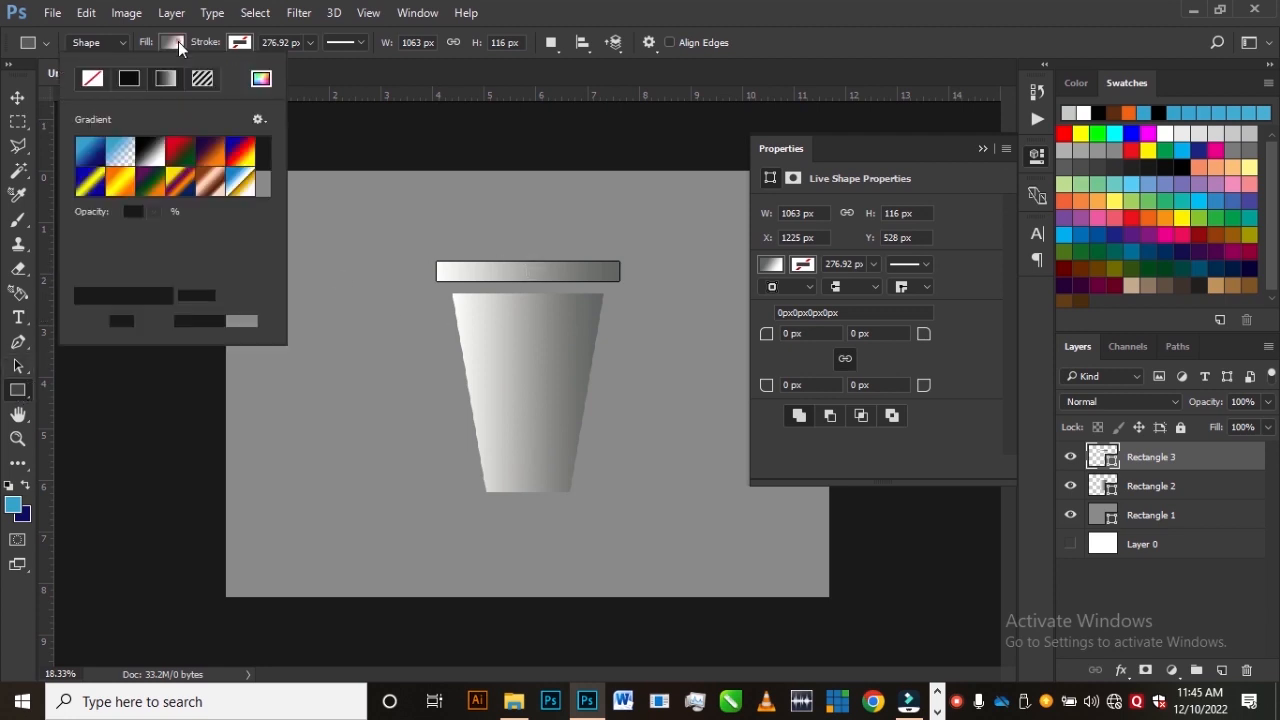
click(130, 79)
click(980, 146)
click(981, 147)
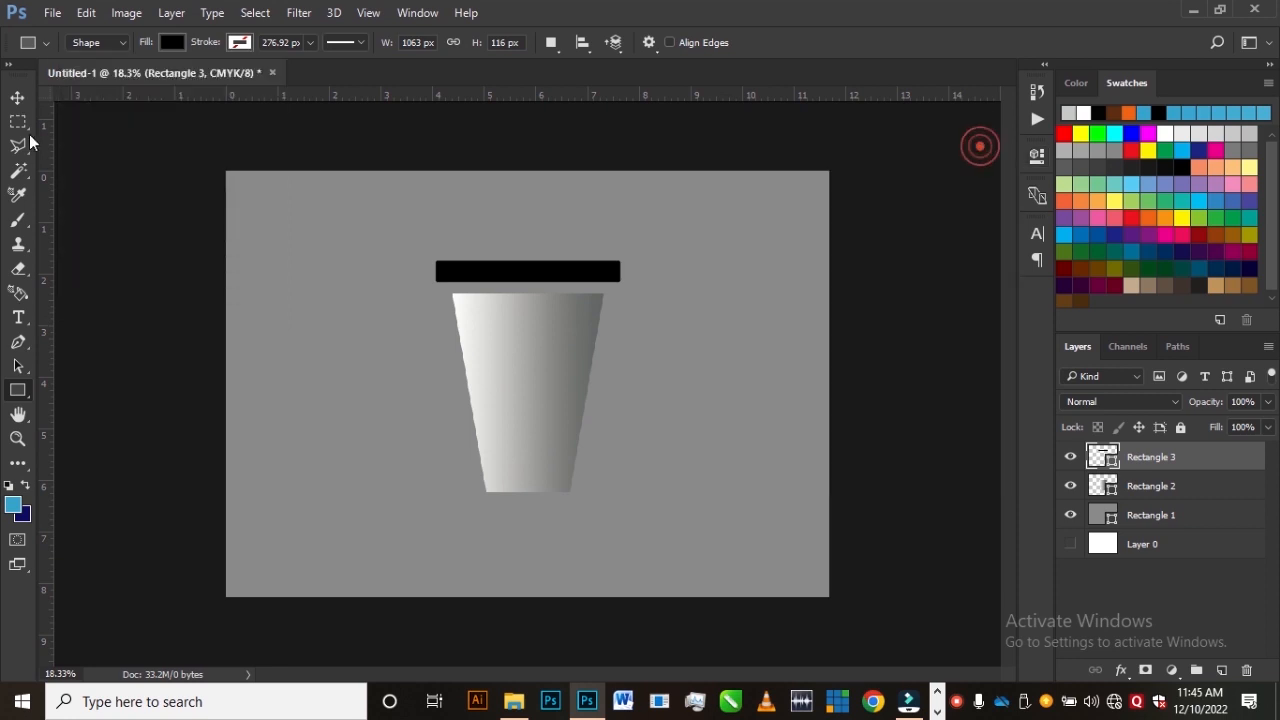
Move the black rim down onto the cup's upper edge and nudge it right to centre it
click(17, 97)
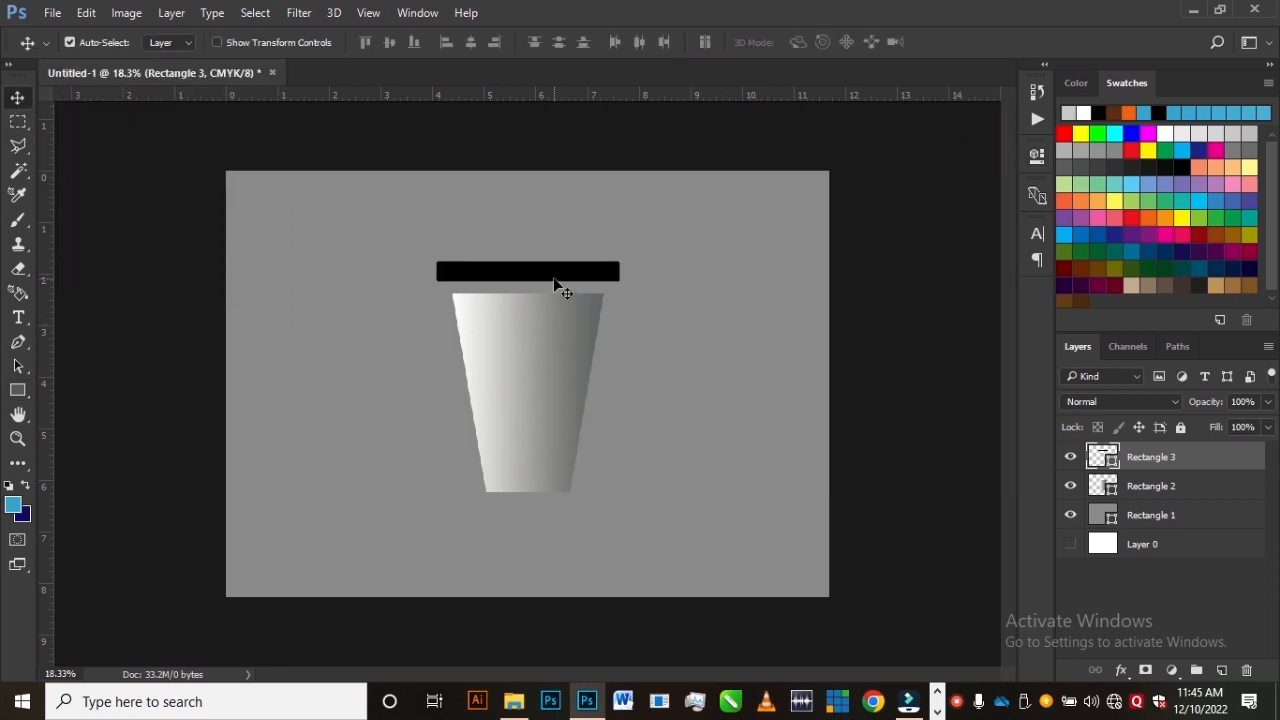
drag(551, 287, 536, 297)
scroll(527, 309, up, 5)
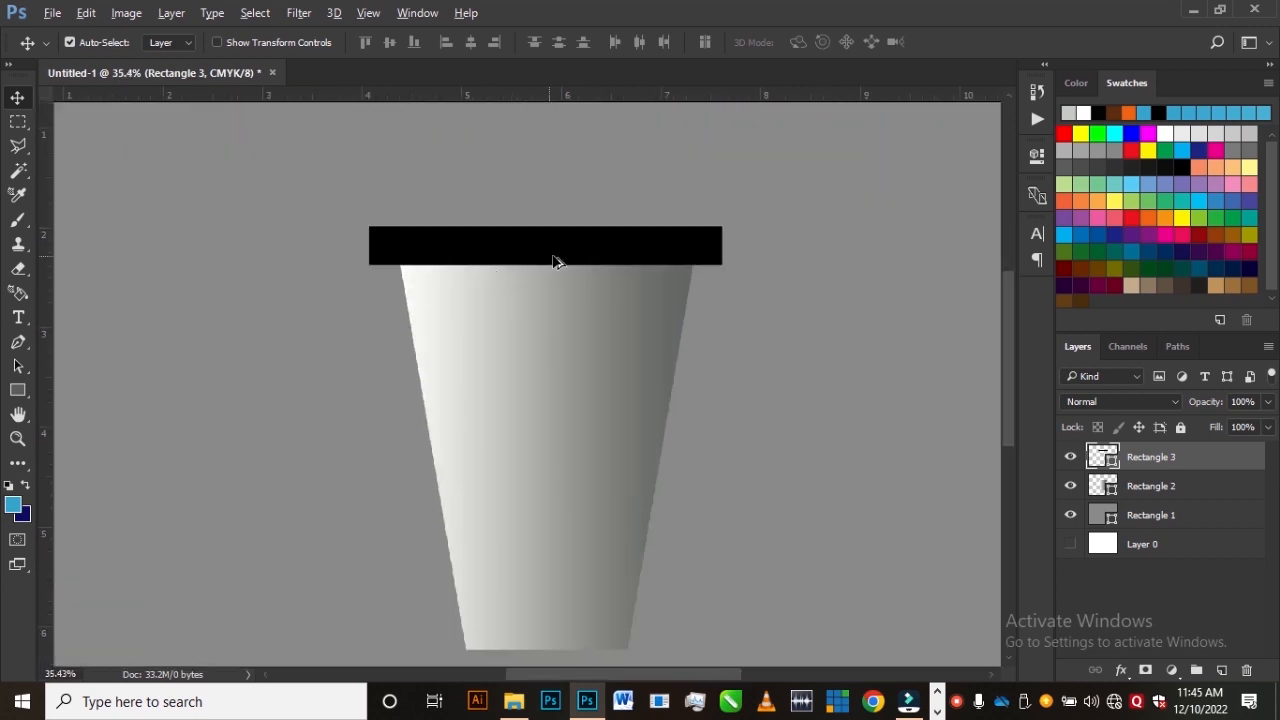
scroll(578, 254, down, 3)
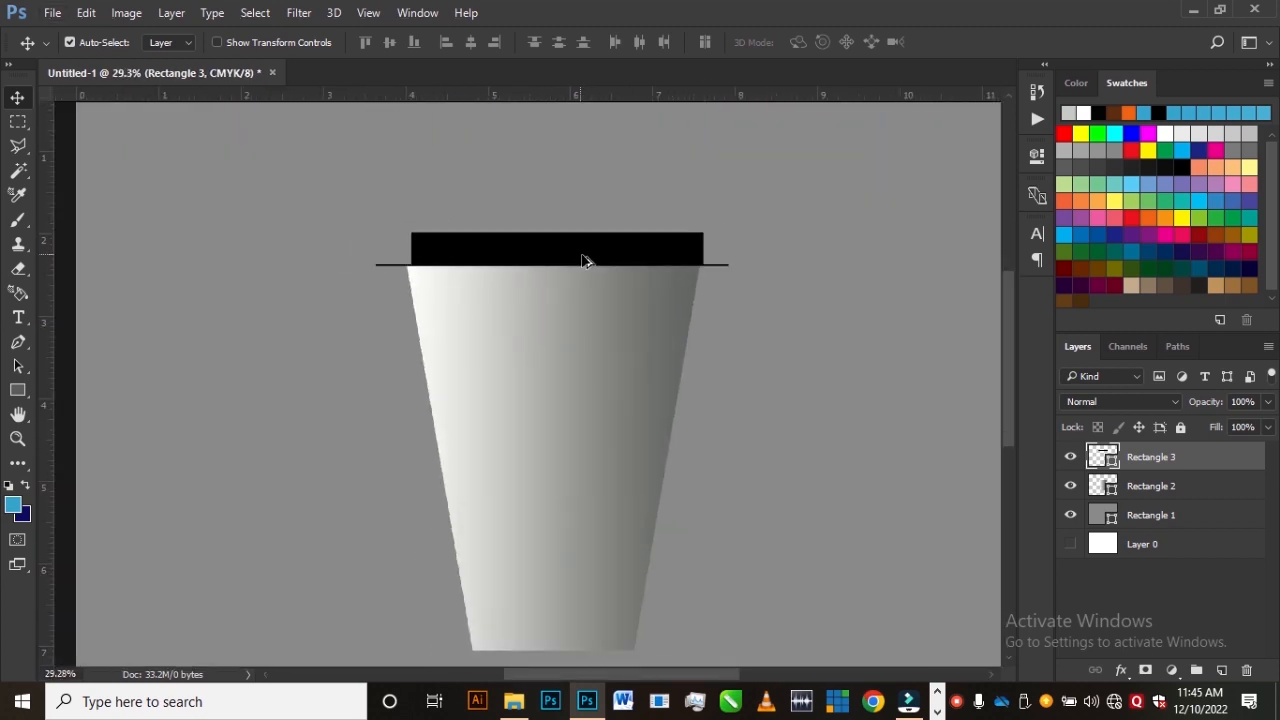
click(594, 250)
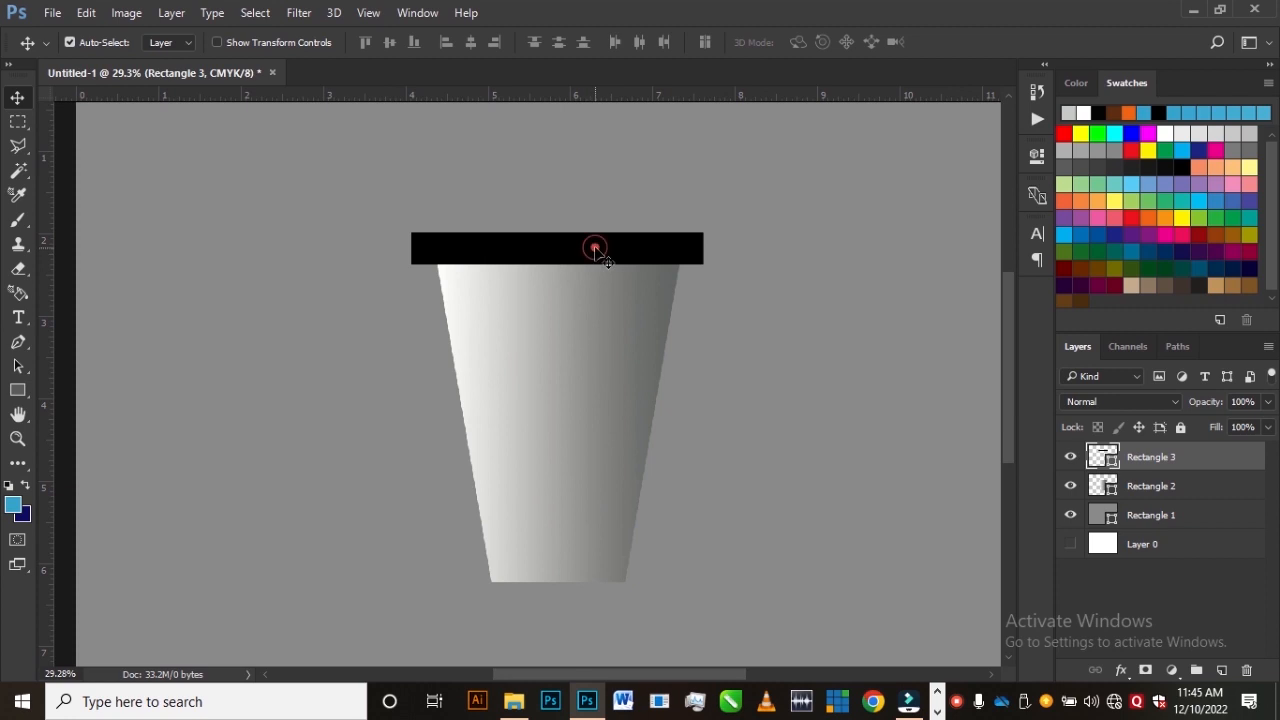
click(594, 250)
key(Right)
click(594, 250)
Free Transform the black rim symmetrically to about 89% width so it slightly overhangs the cup
key(ctrl)
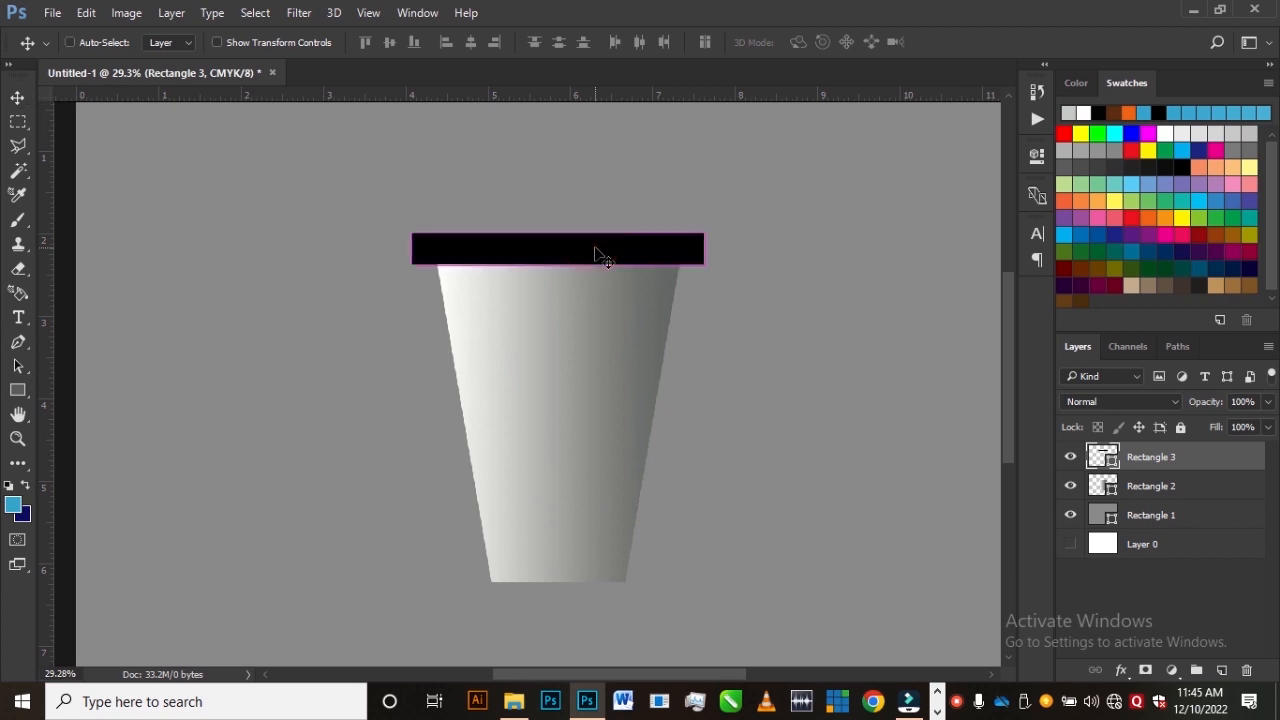
key(ctrl+t)
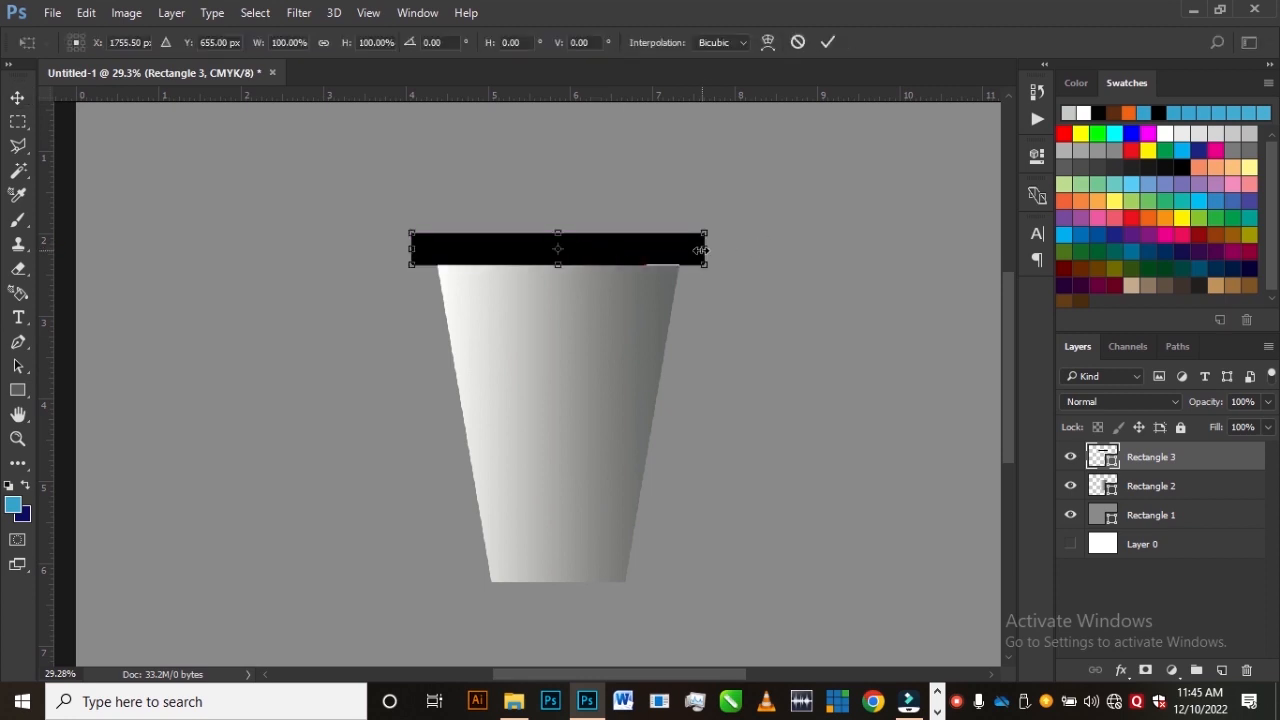
drag(701, 249, 686, 246)
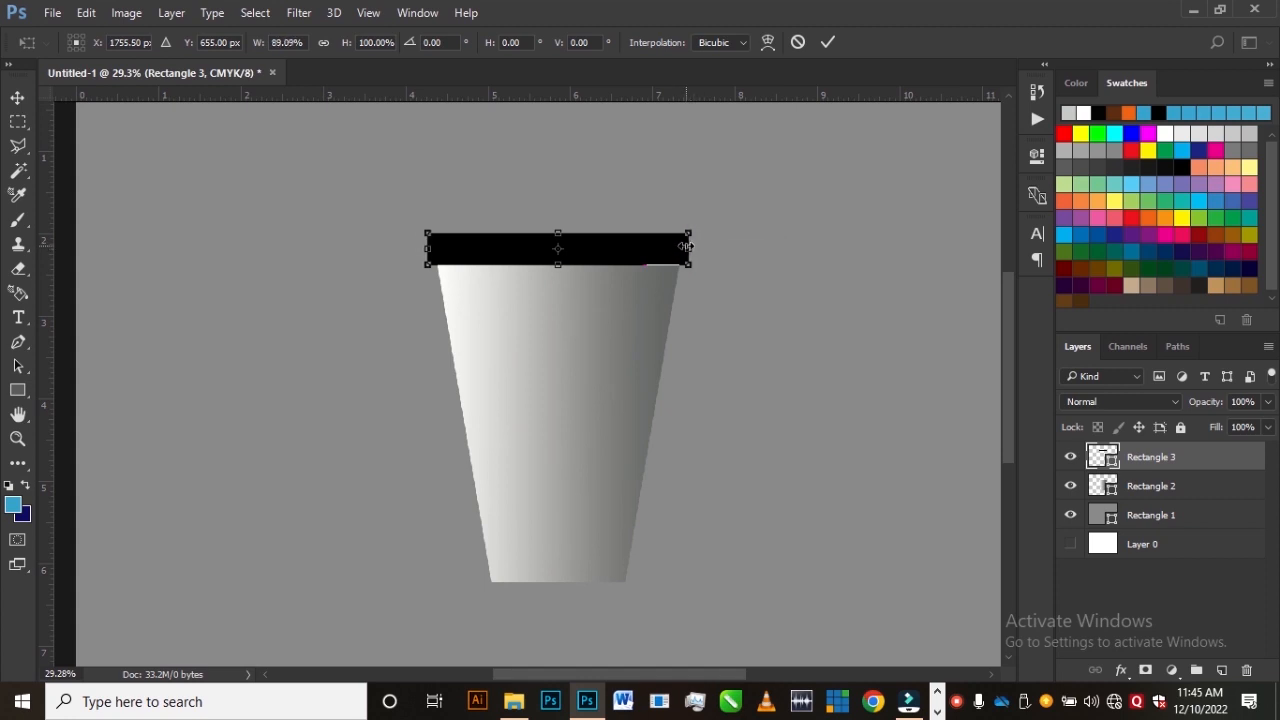
double_click(644, 254)
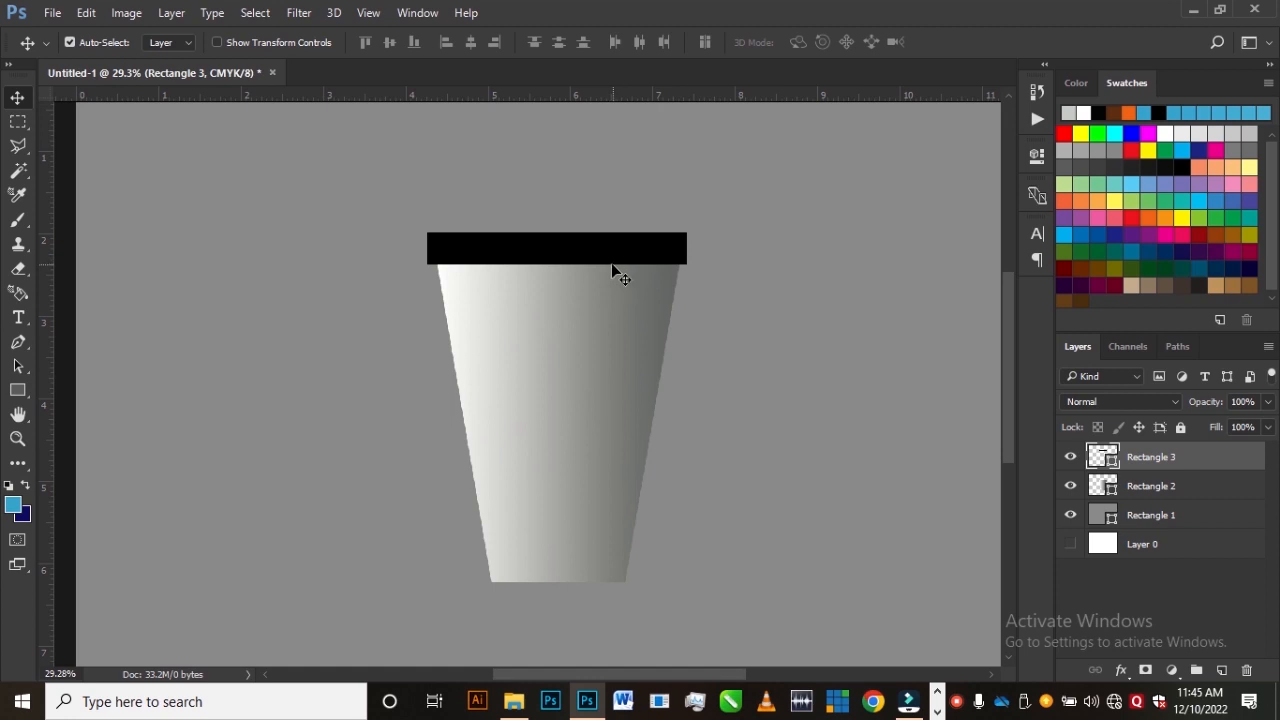
click(602, 262)
Give the rim a black-to-white gradient fill with an angle of 180 degrees
click(17, 391)
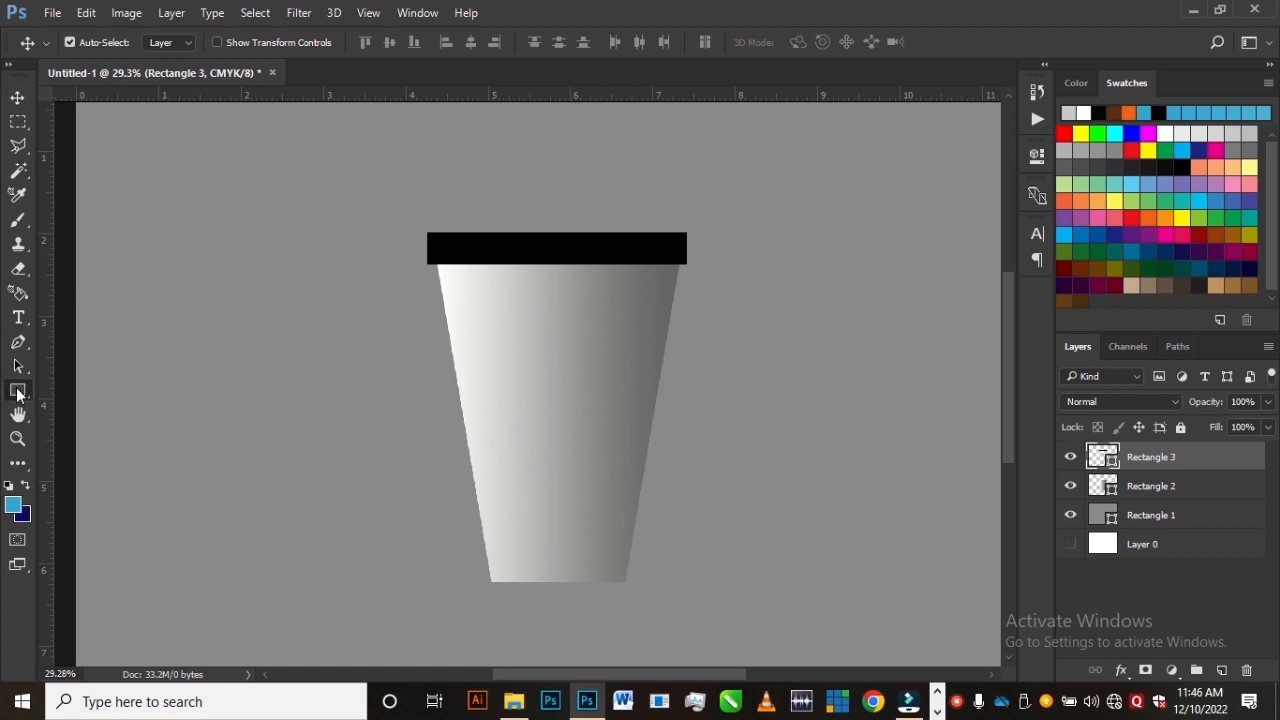
right_click(17, 393)
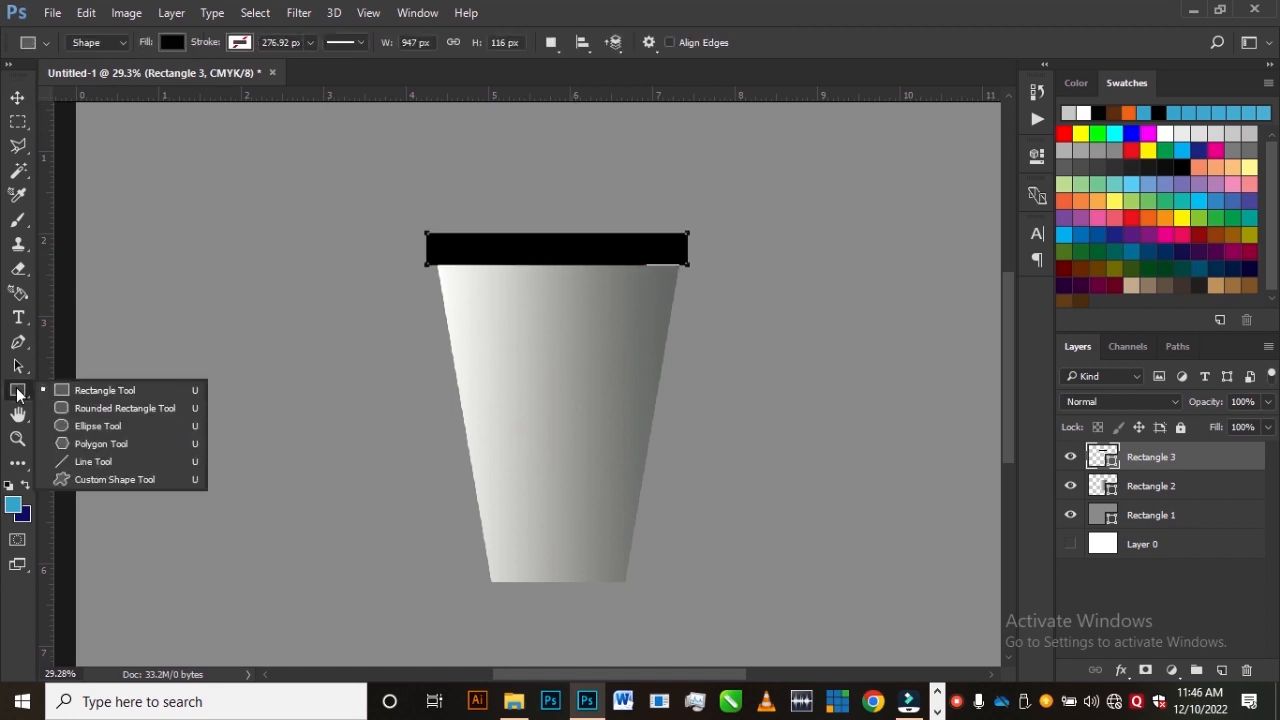
click(164, 42)
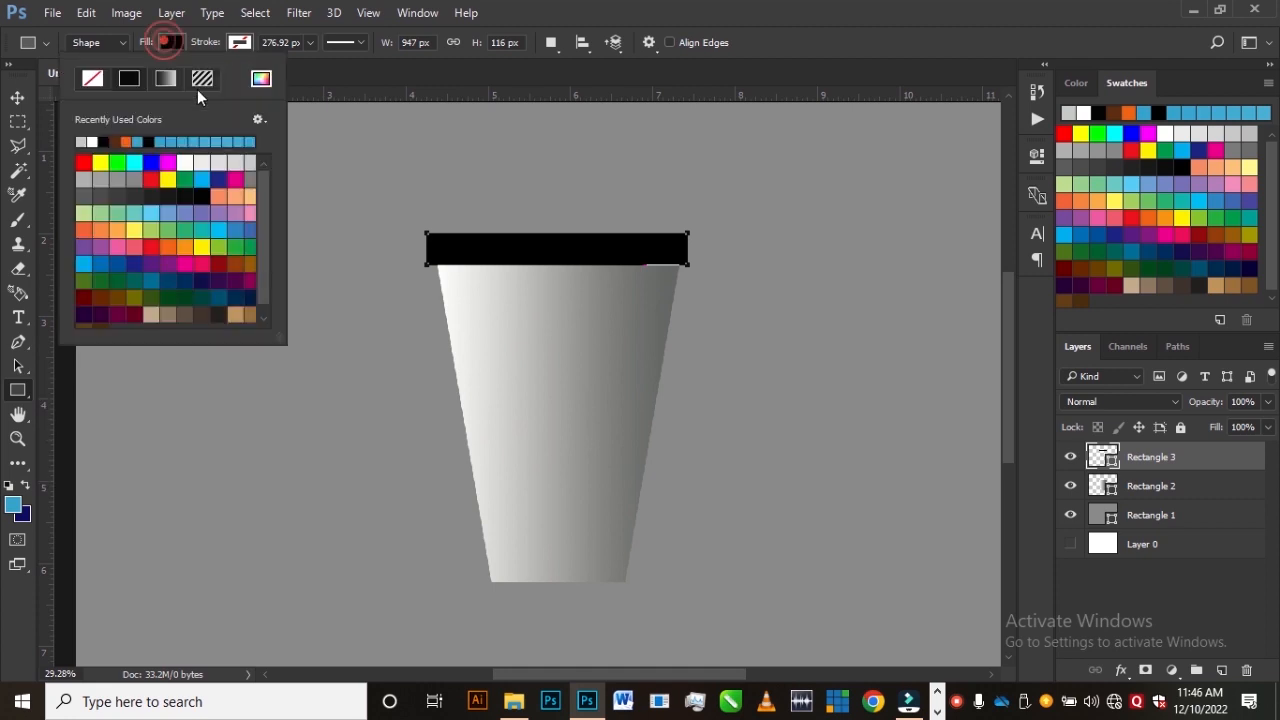
click(167, 80)
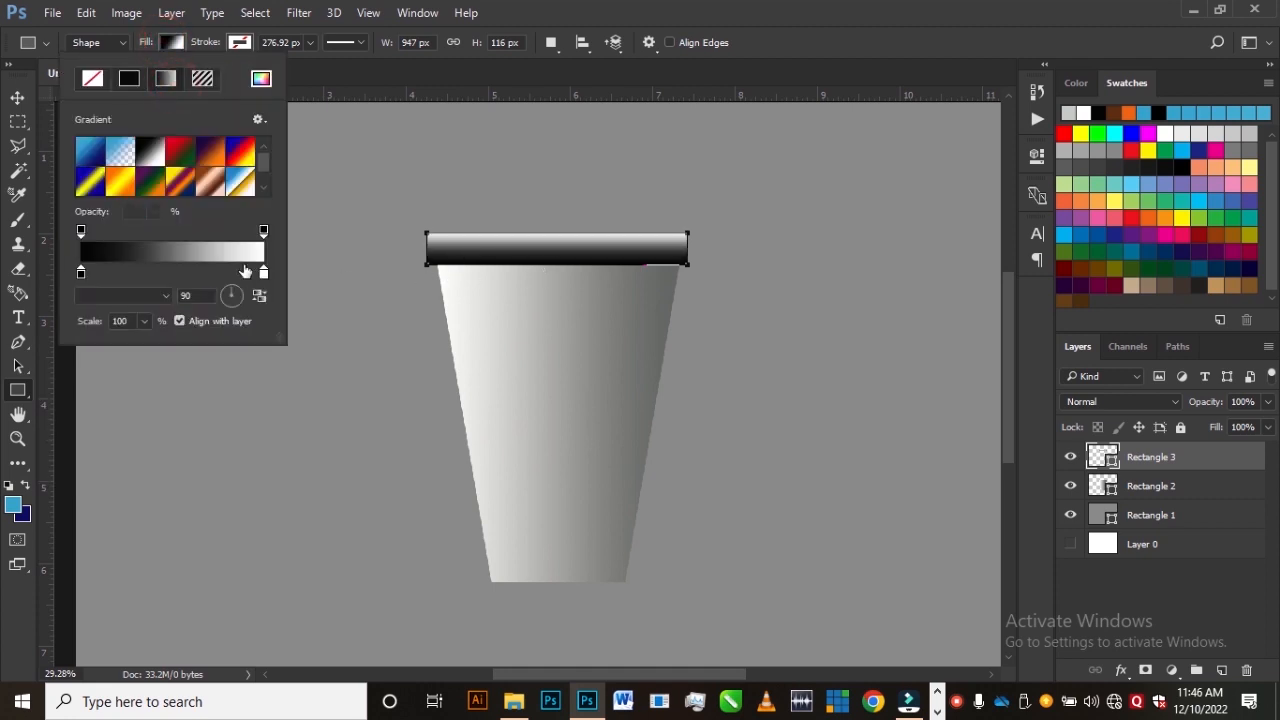
text(18)
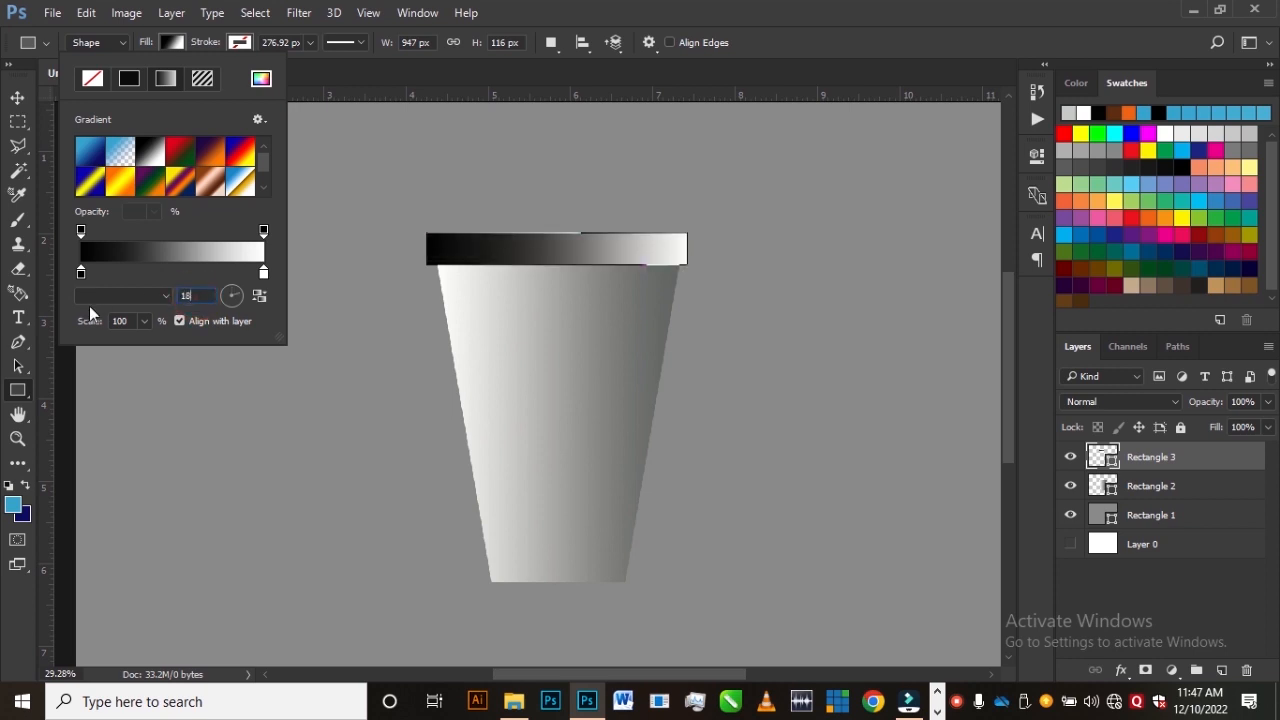
text(0)
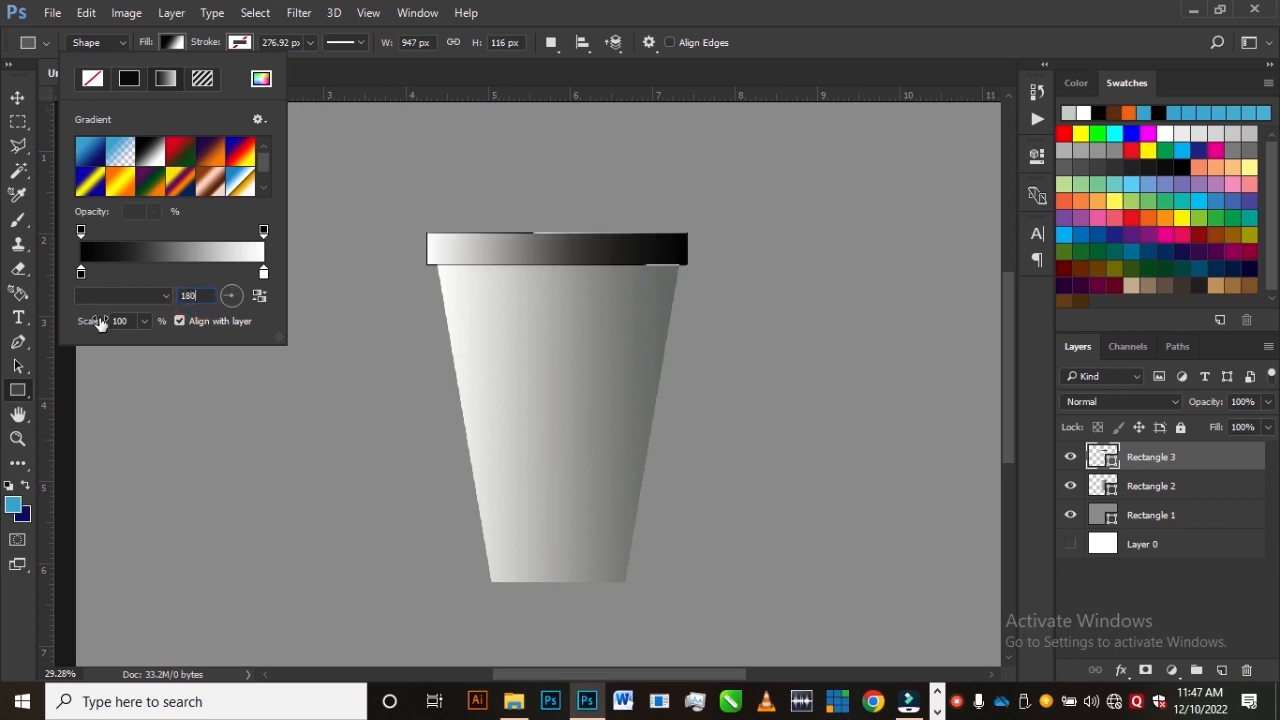
Change the white end stop of the rim's gradient to black
double_click(263, 275)
drag(826, 400, 785, 452)
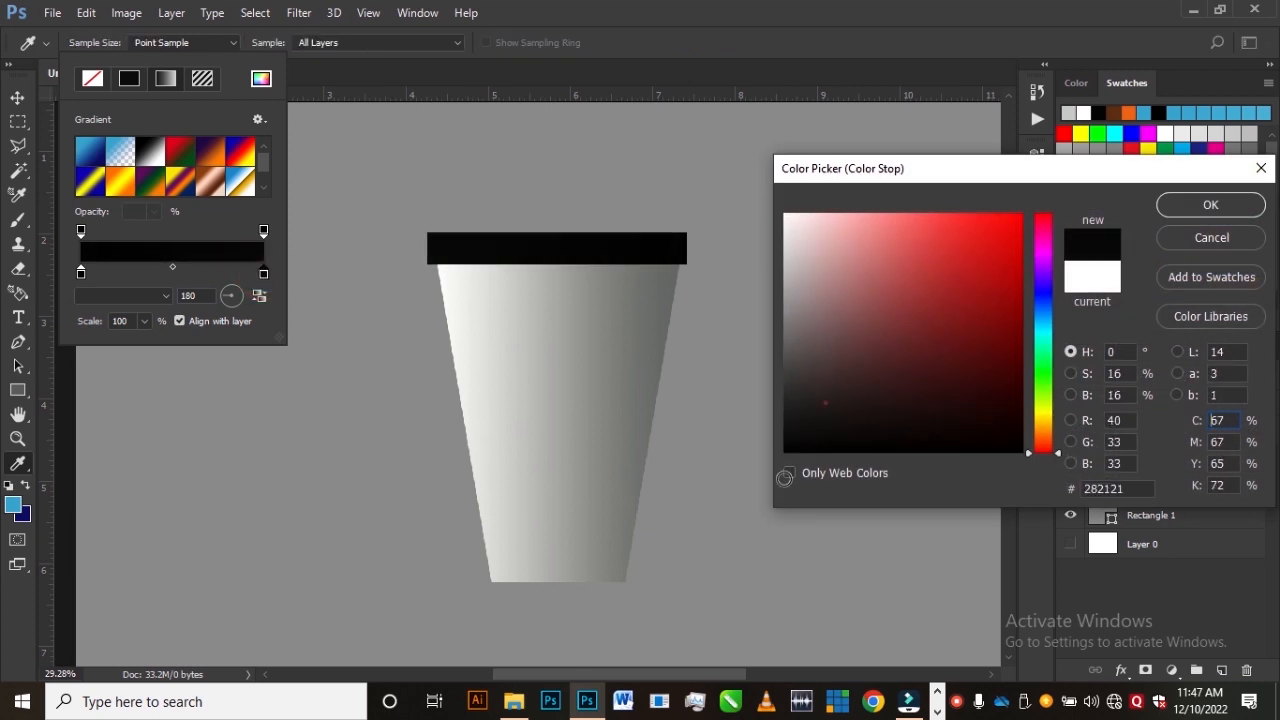
click(1188, 204)
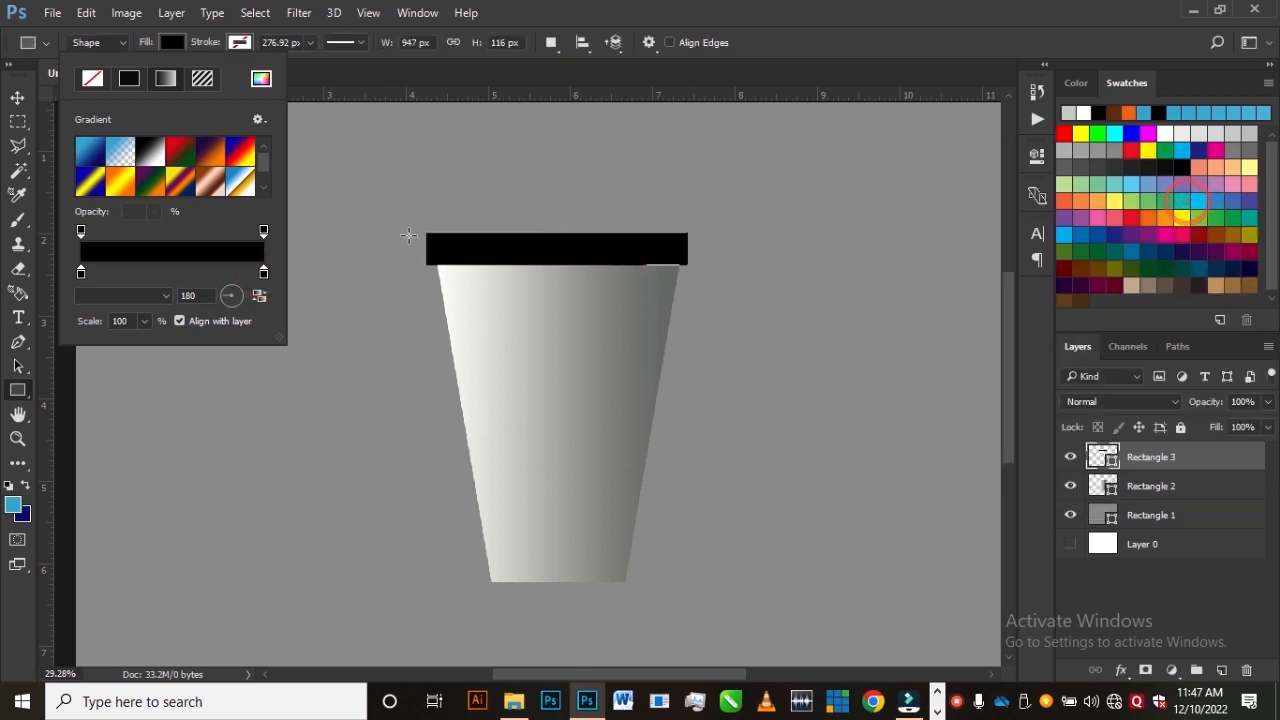
Add a middle colour stop to the rim's gradient and set it to light gray #bebaba
click(168, 272)
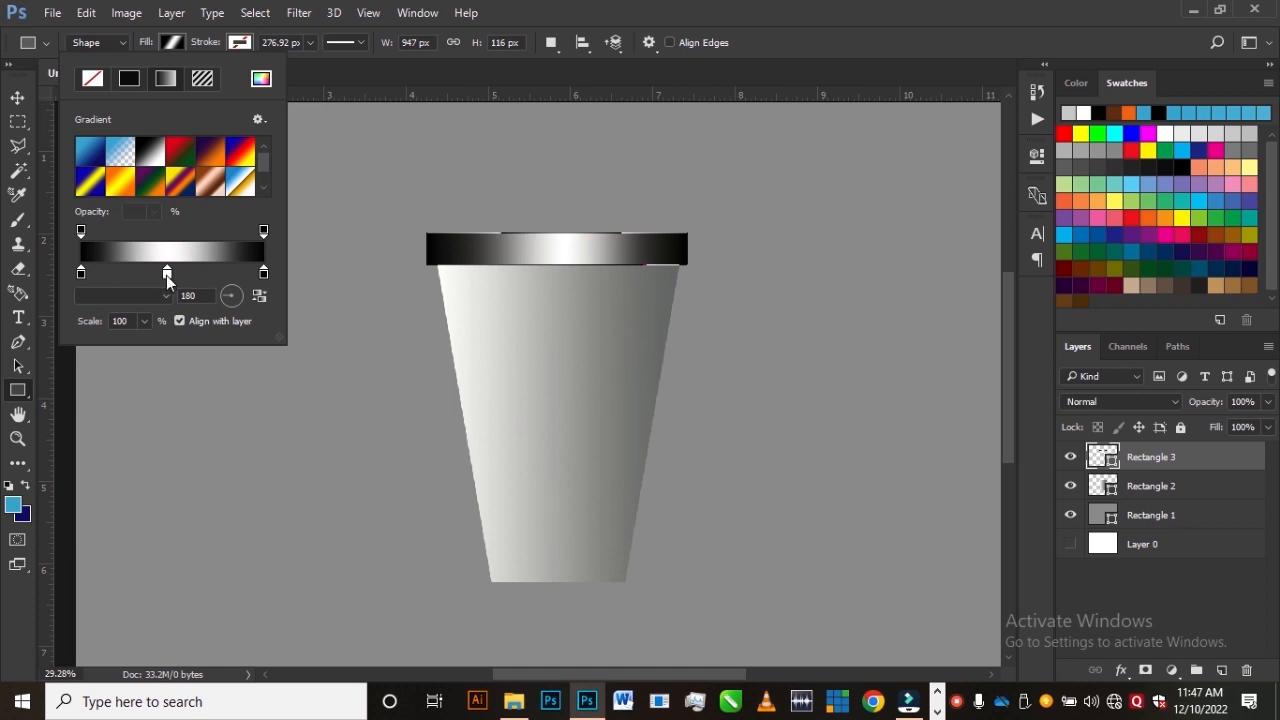
double_click(166, 274)
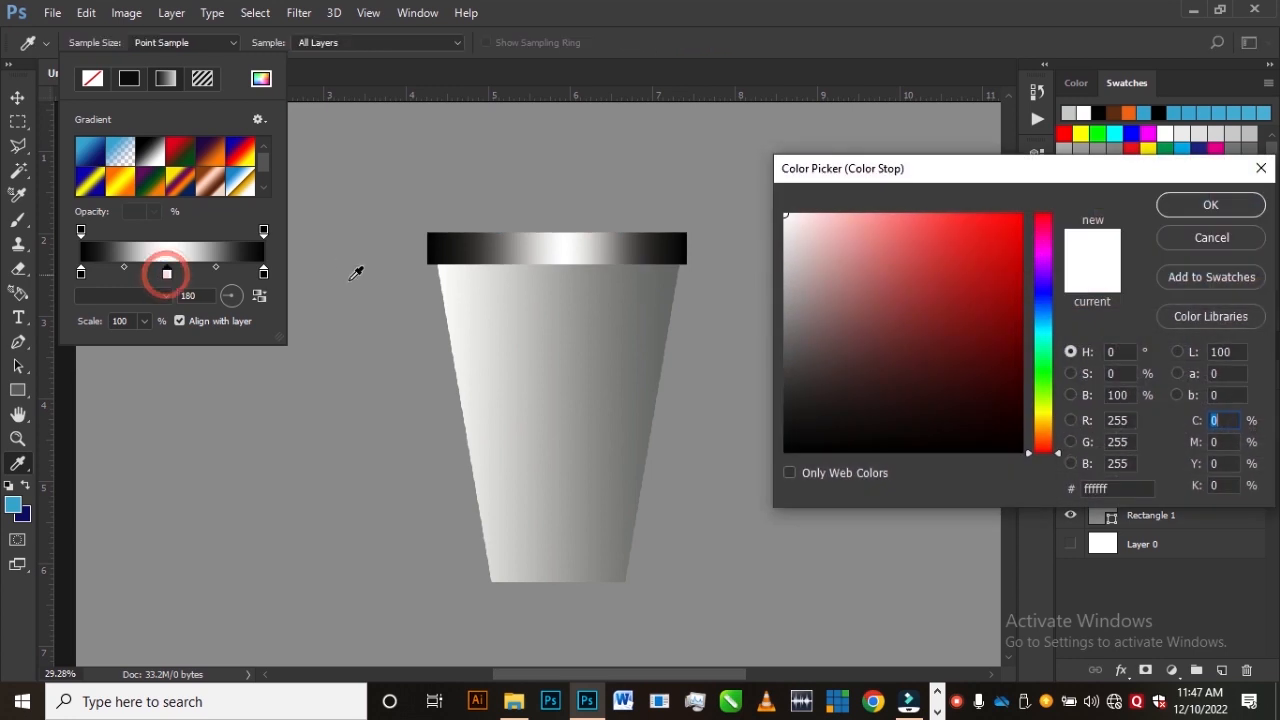
click(788, 273)
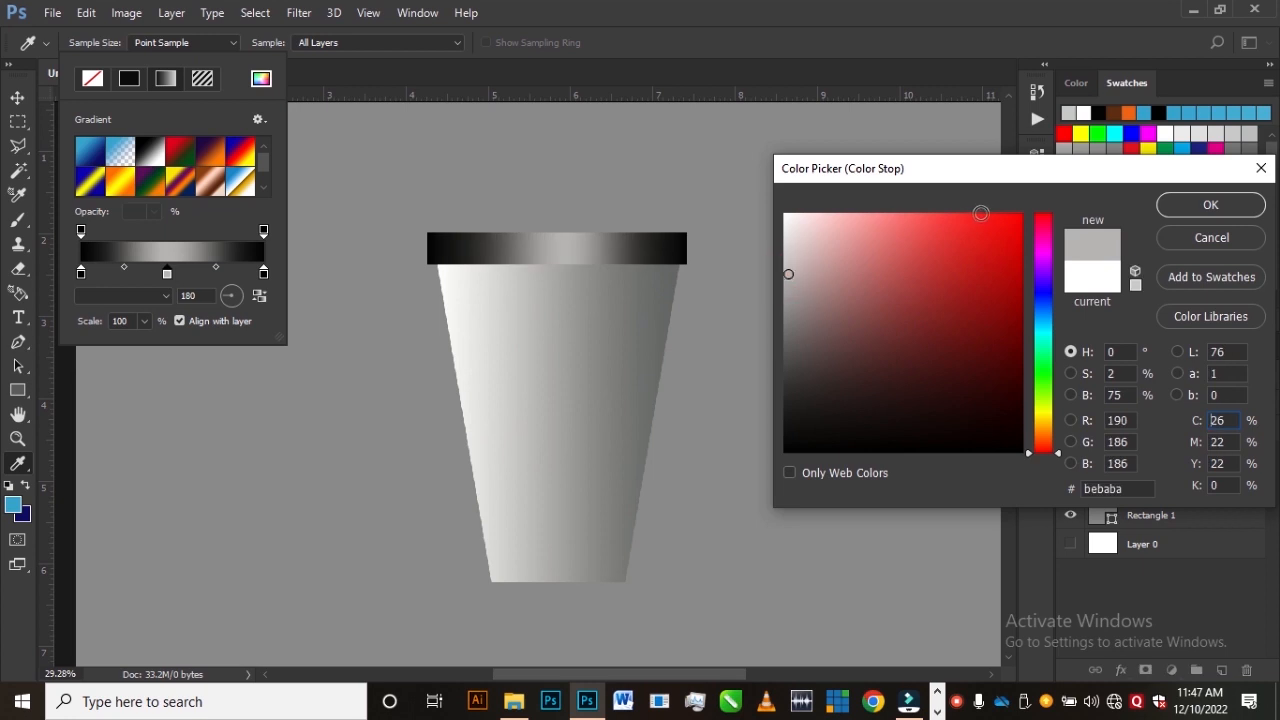
click(1178, 212)
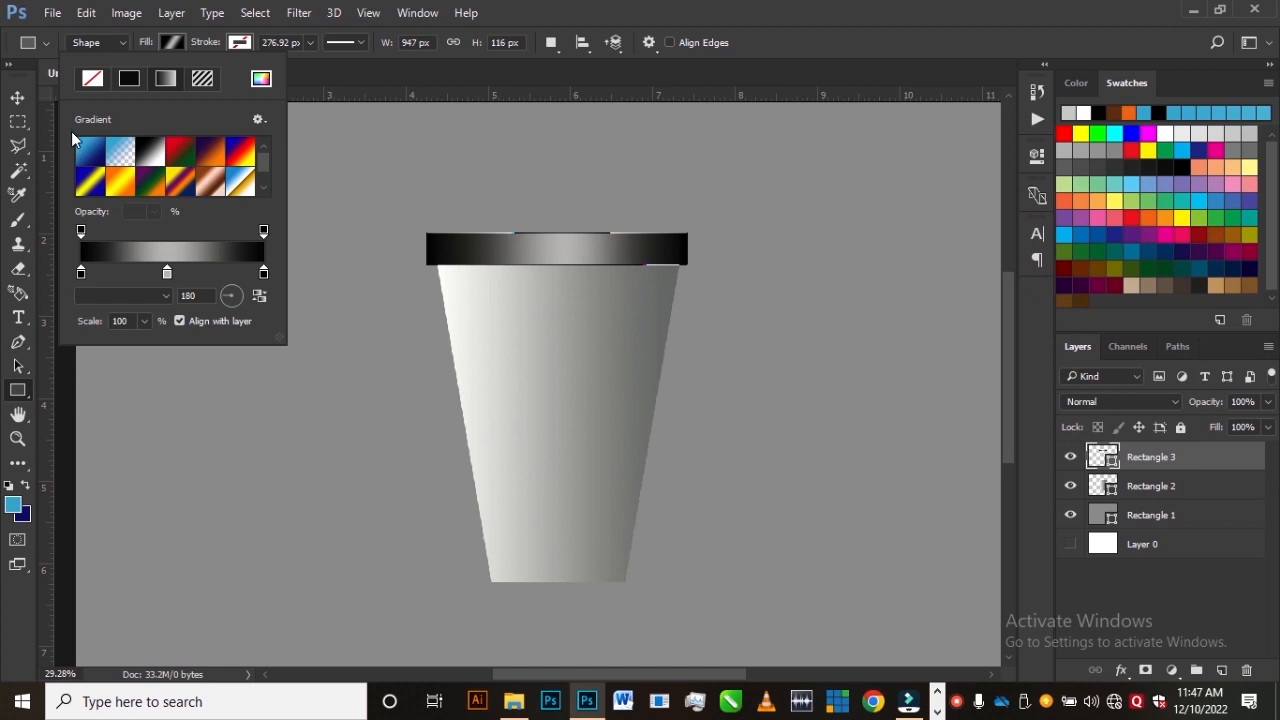
click(18, 97)
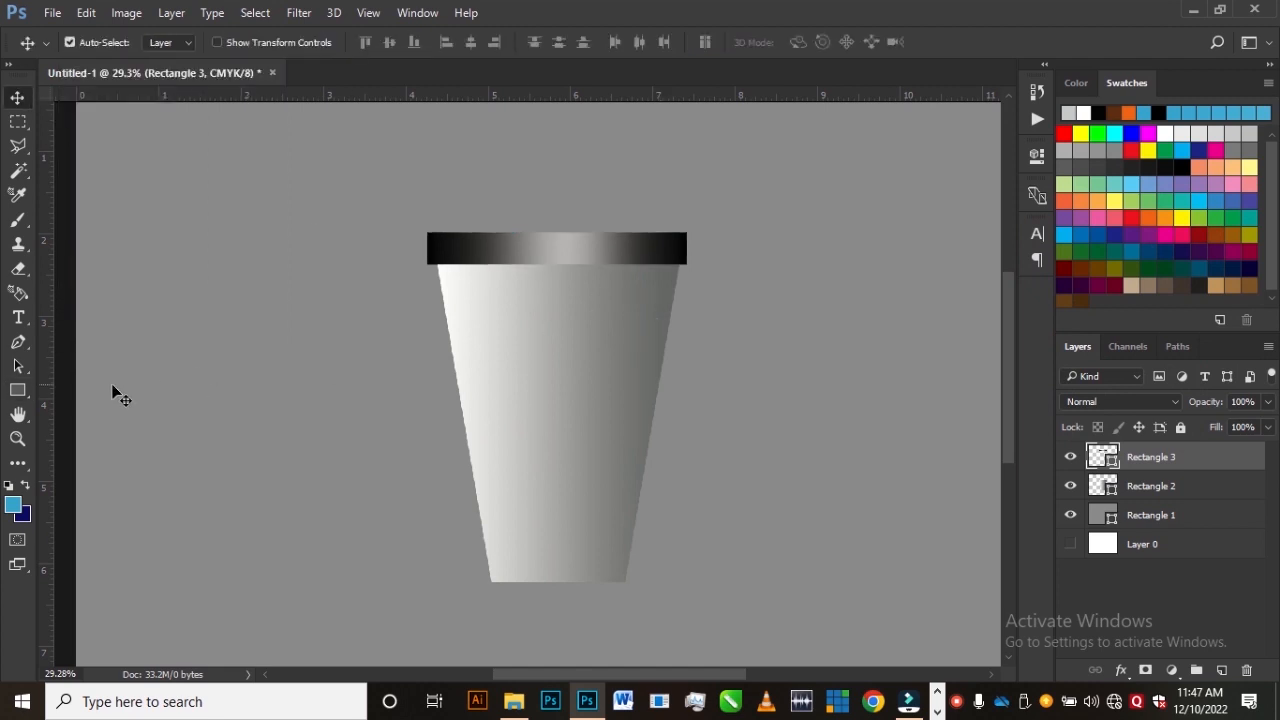
Bring both black end stops of the rim's gradient inward to narrow the gray highlight, keeping the right one slightly farther out
click(18, 391)
click(172, 43)
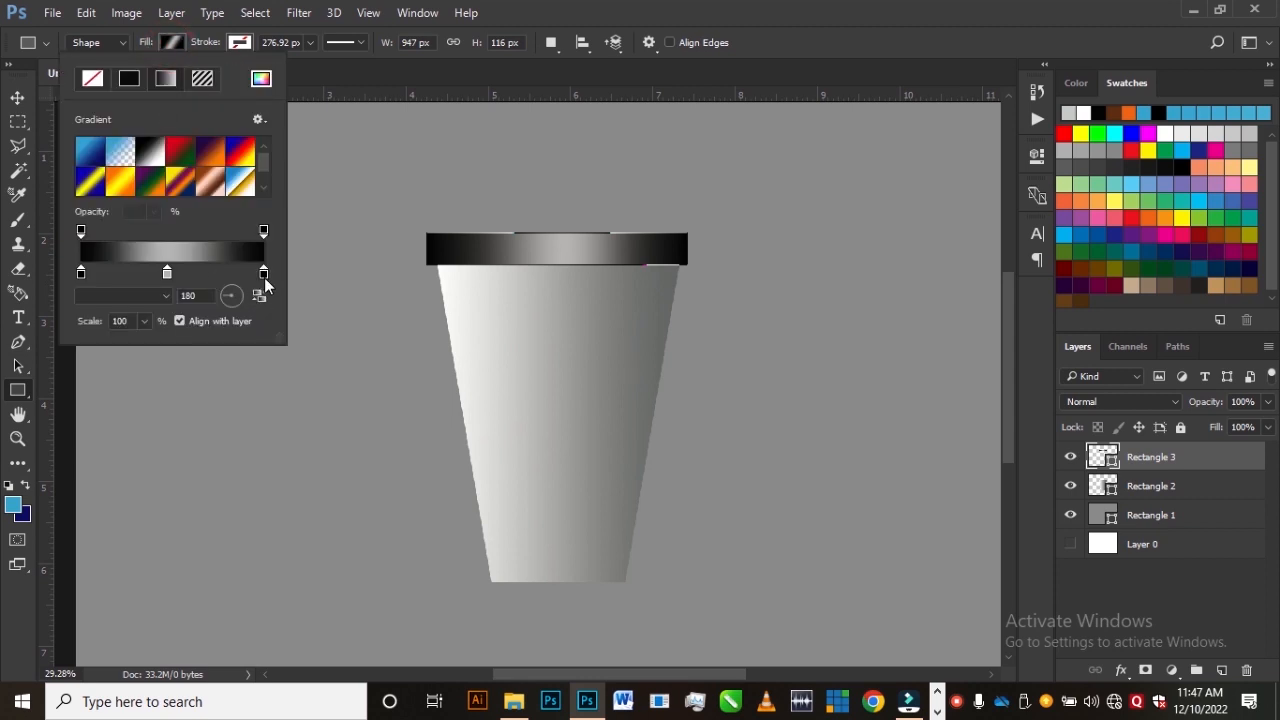
drag(263, 271, 223, 272)
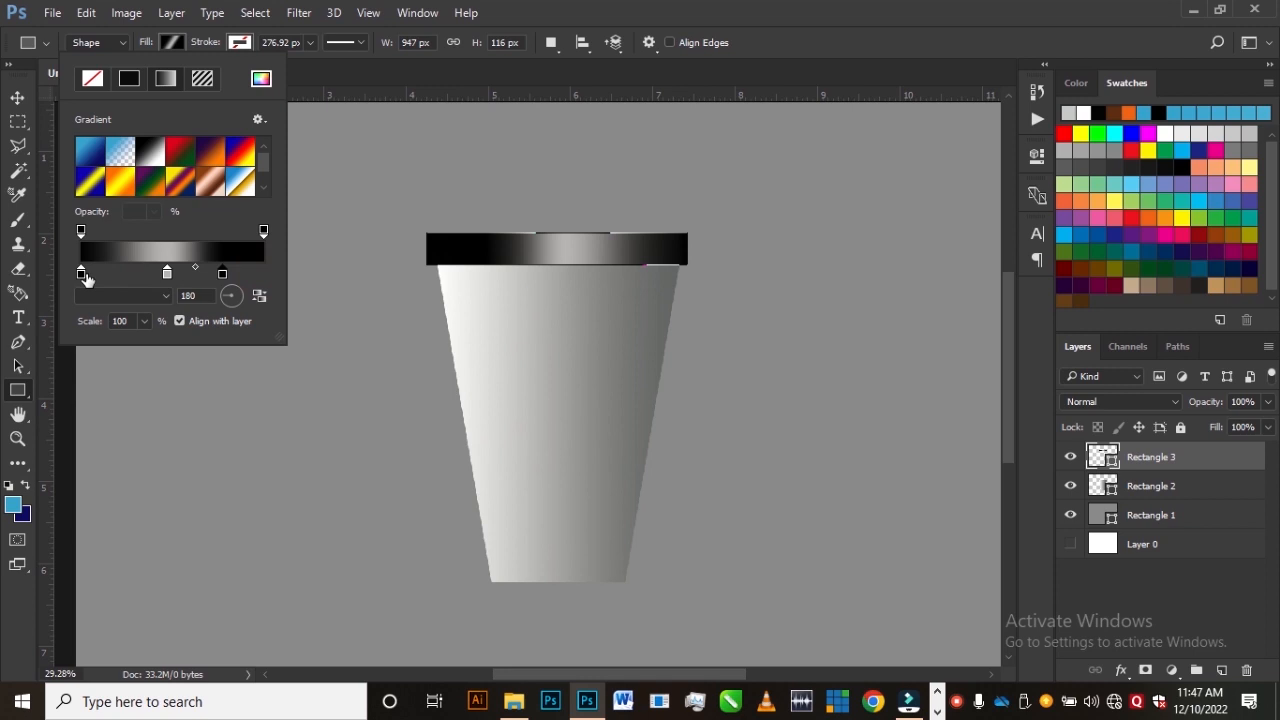
drag(82, 273, 139, 275)
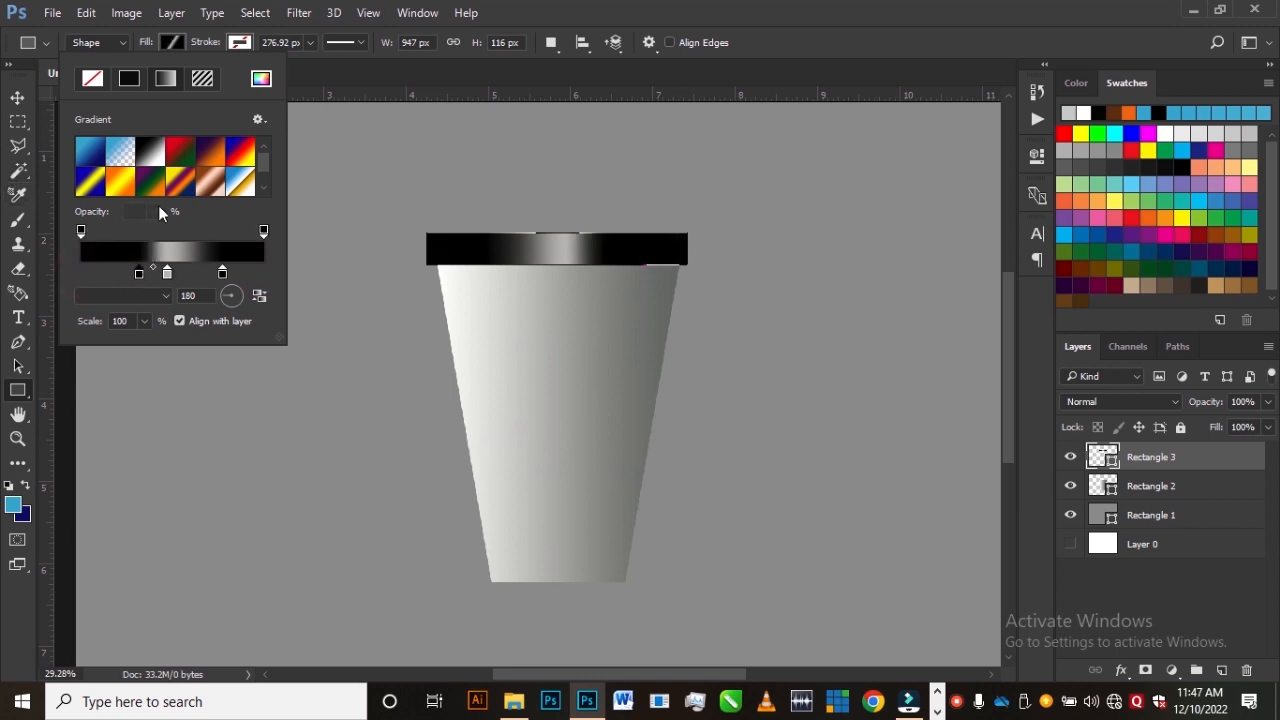
mouse_move(224, 279)
mouse_down()
mouse_move(252, 273)
mouse_move(204, 274)
mouse_move(229, 278)
mouse_up()
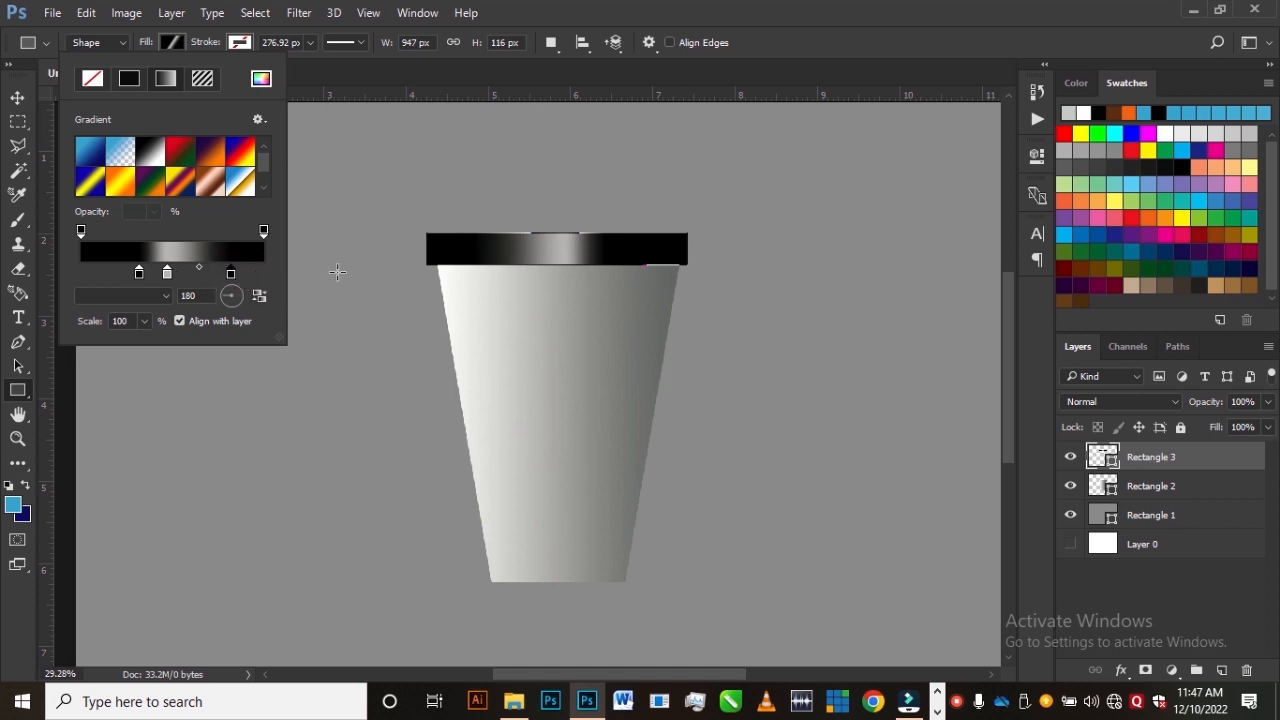
click(17, 97)
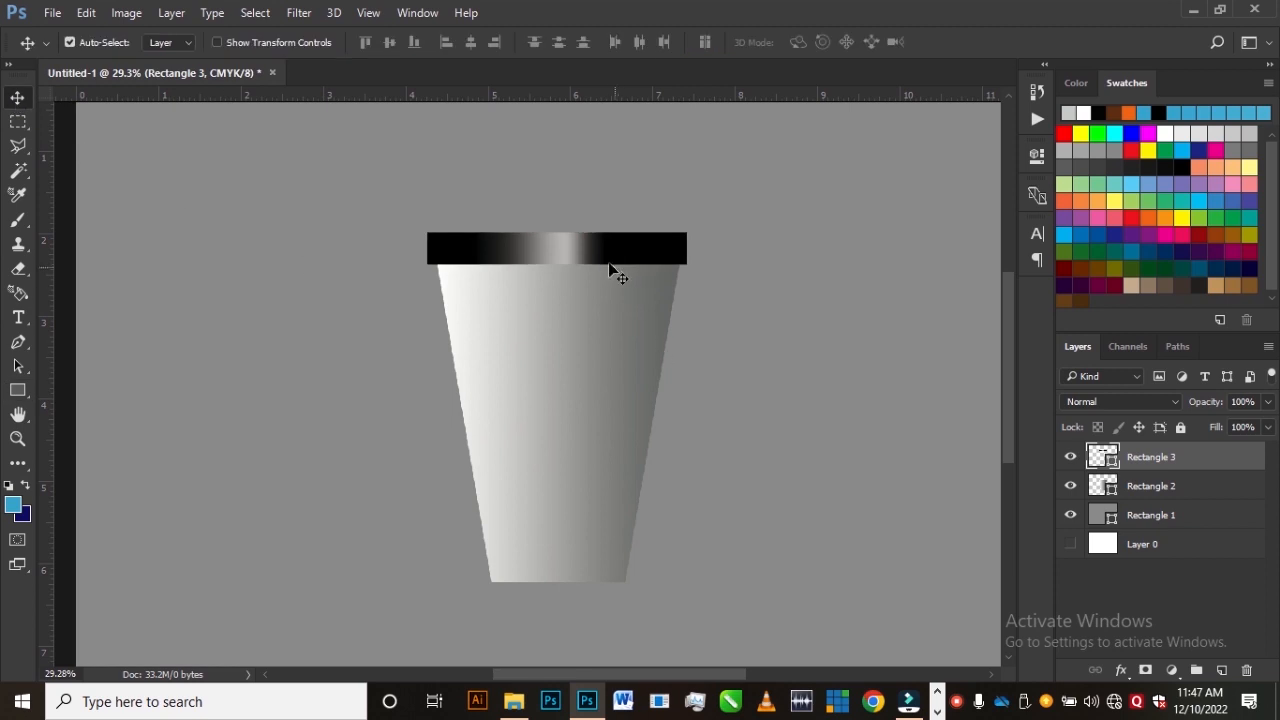
Duplicate the rim layer and move the copy straight up so it sits directly on top of the original rim
click(616, 259)
click(616, 259)
click(622, 266)
ctrl+click(630, 255)
key(ctrl+j)
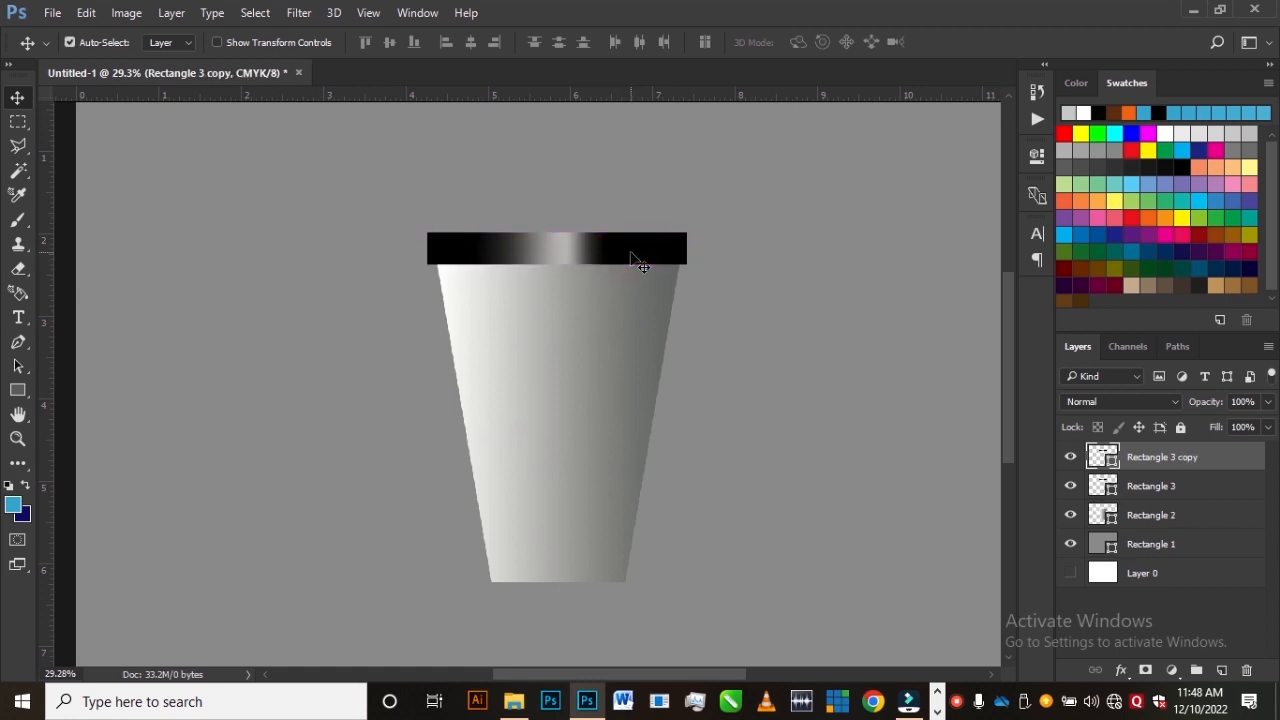
click(630, 255)
drag(631, 257, 629, 222)
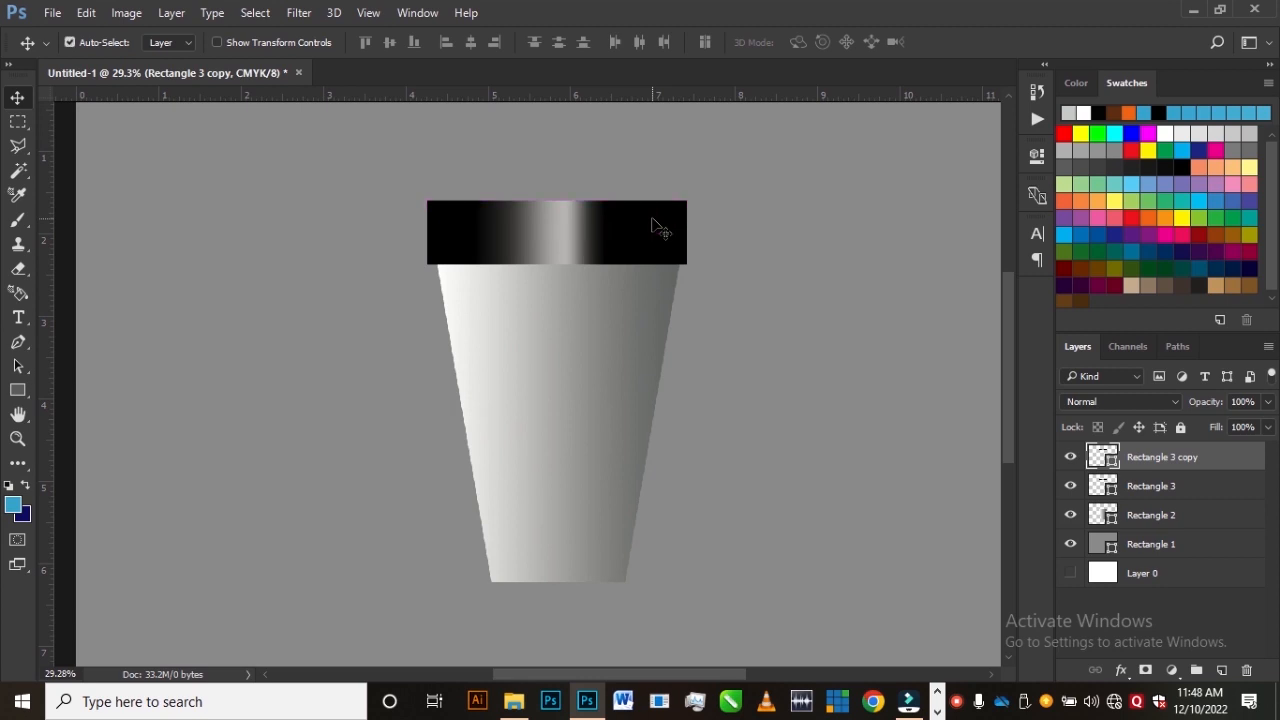
drag(612, 256, 545, 271)
key(ctrl+z)
click(607, 219)
drag(607, 222, 604, 204)
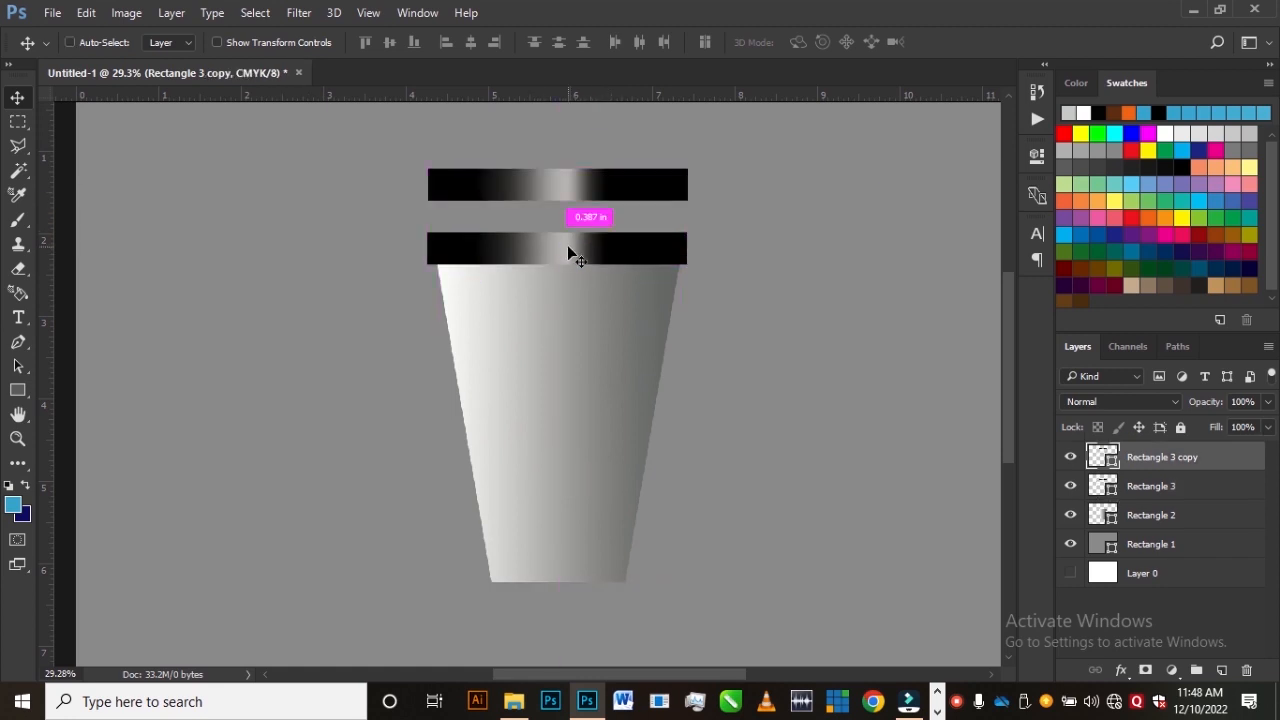
key(ctrl+z)
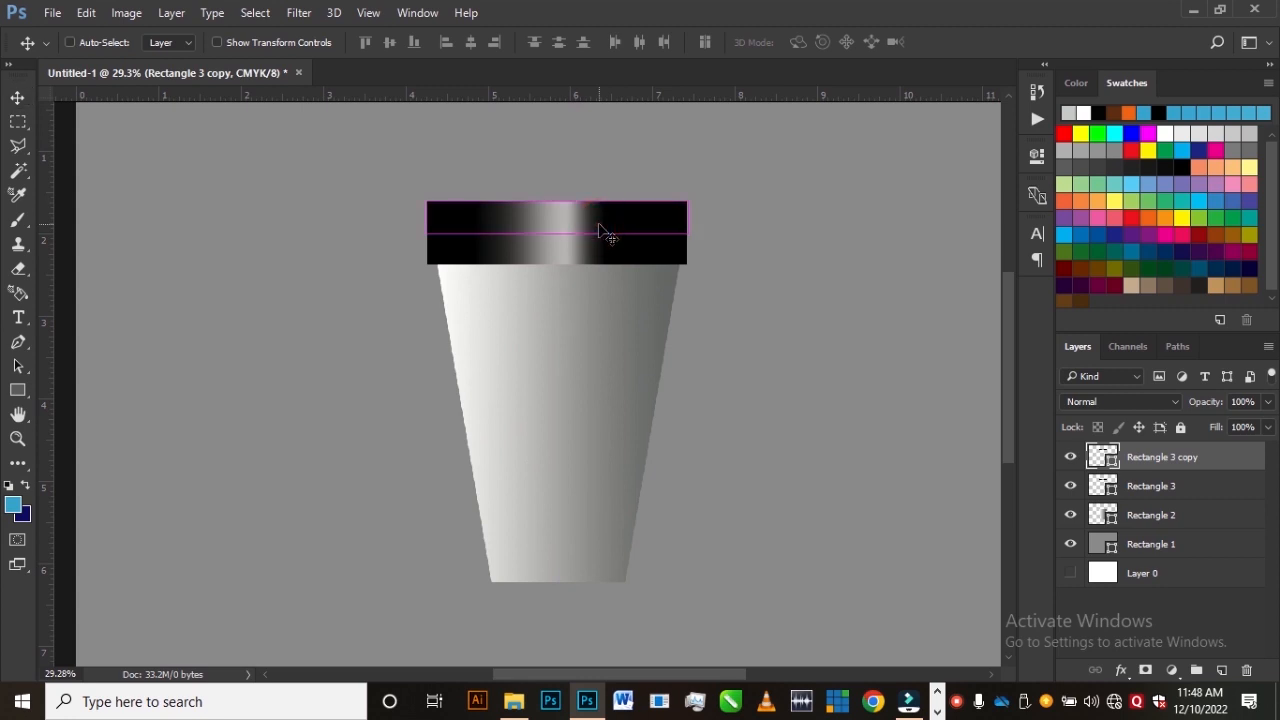
Free Transform the upper rim copy symmetrically to about 94% width so it is slightly narrower than the rim below
key(ctrl+t)
drag(690, 215, 680, 216)
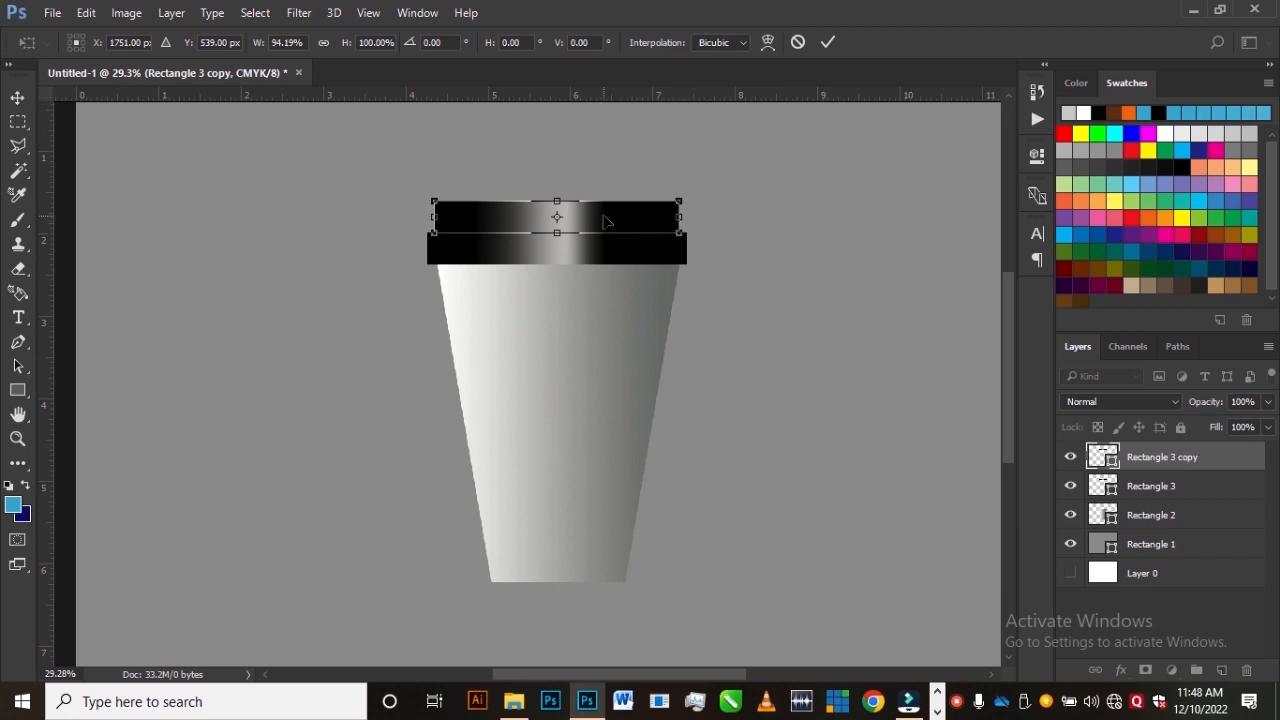
key(Return)
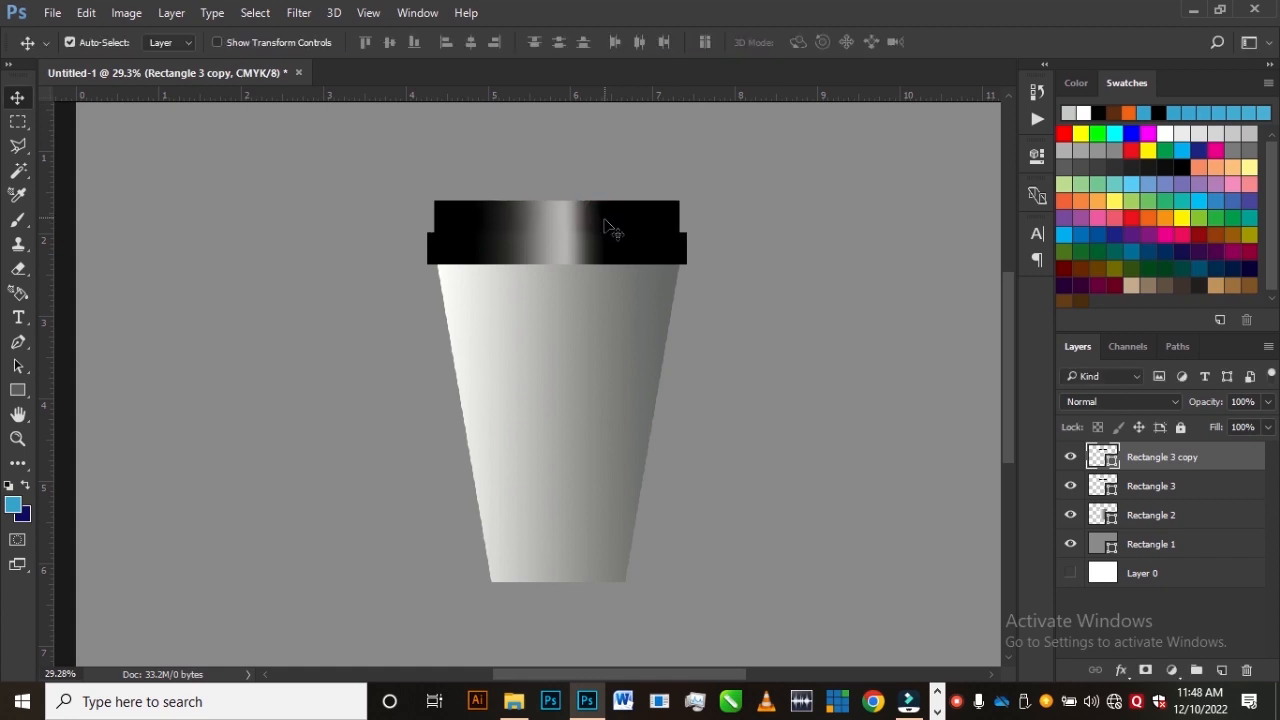
Lower the upper lid band so it overlaps the top half of the rim beneath it
click(604, 252)
click(603, 247)
click(593, 255)
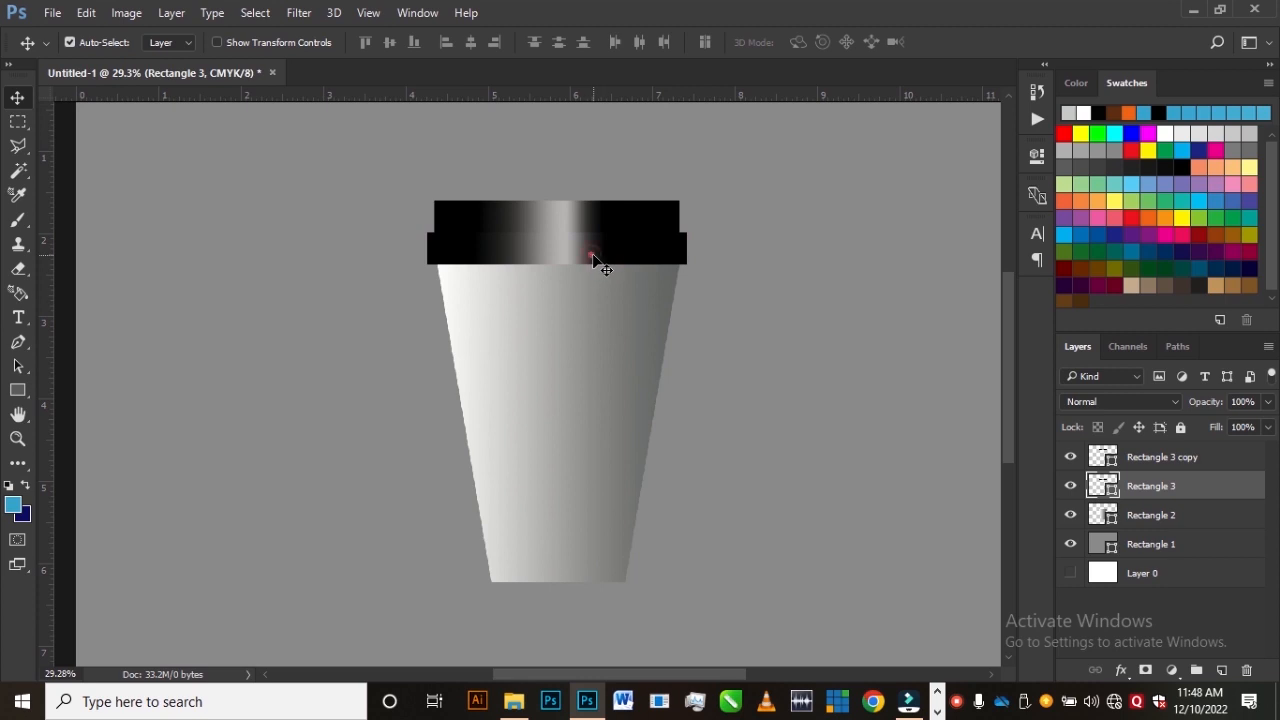
drag(583, 257, 612, 238)
click(578, 247)
key(ctrl+t)
double_click(614, 258)
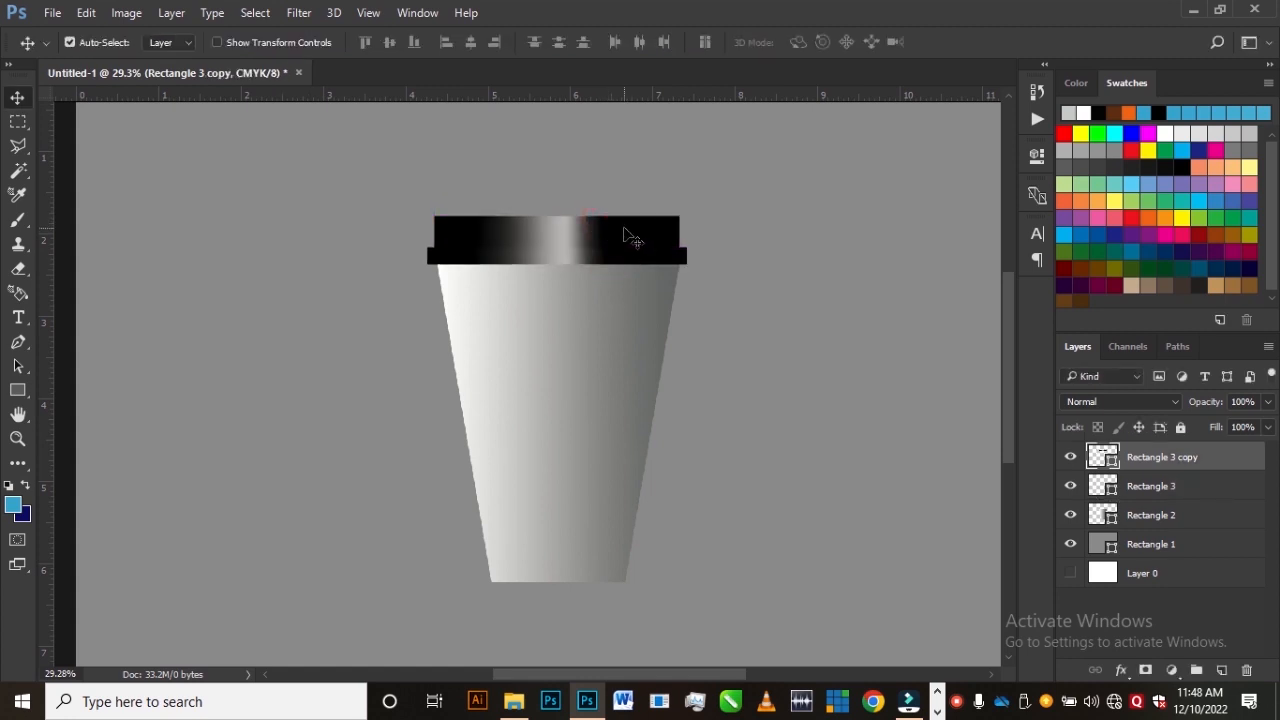
Taper the upper lid band with a perspective transform, pulling both top corners slightly inward
key(ctrl+t)
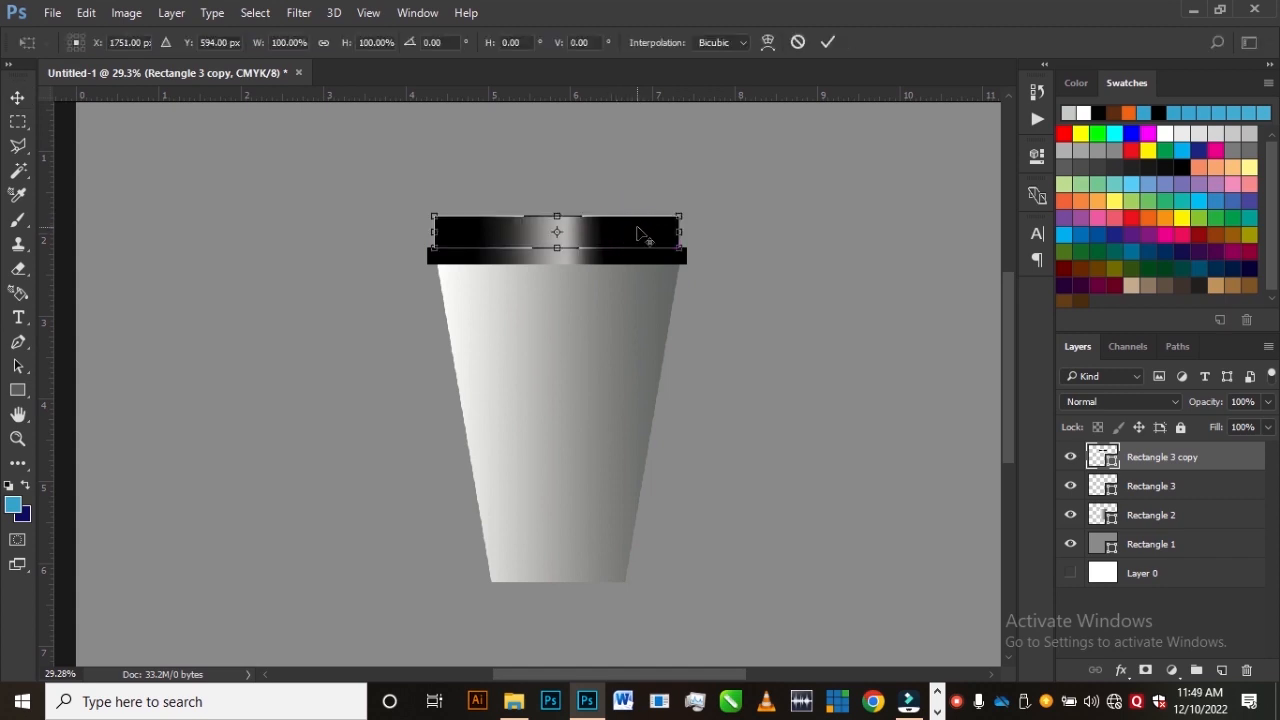
drag(679, 219, 672, 221)
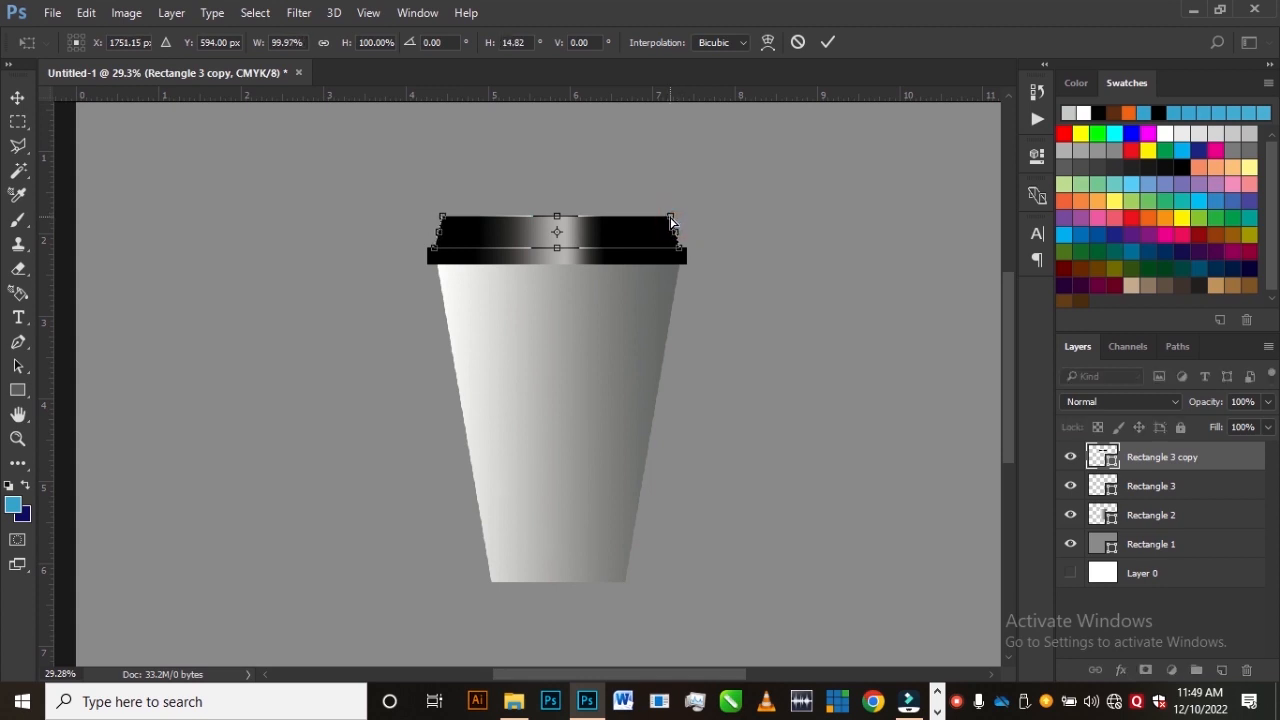
click(826, 44)
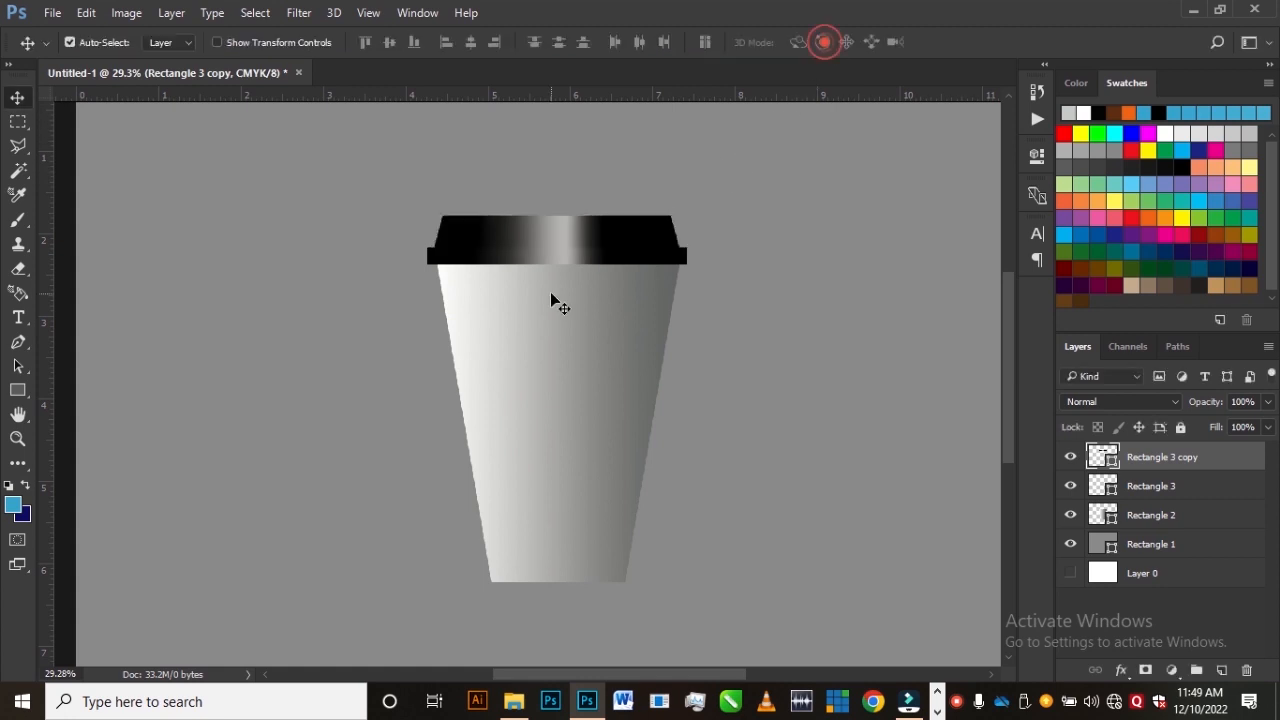
Select both lid layers, Rectangle 3 and Rectangle 3 copy, and link them together
shift+click(621, 258)
drag(638, 236, 630, 204)
key(ctrl+z)
right_click(1202, 464)
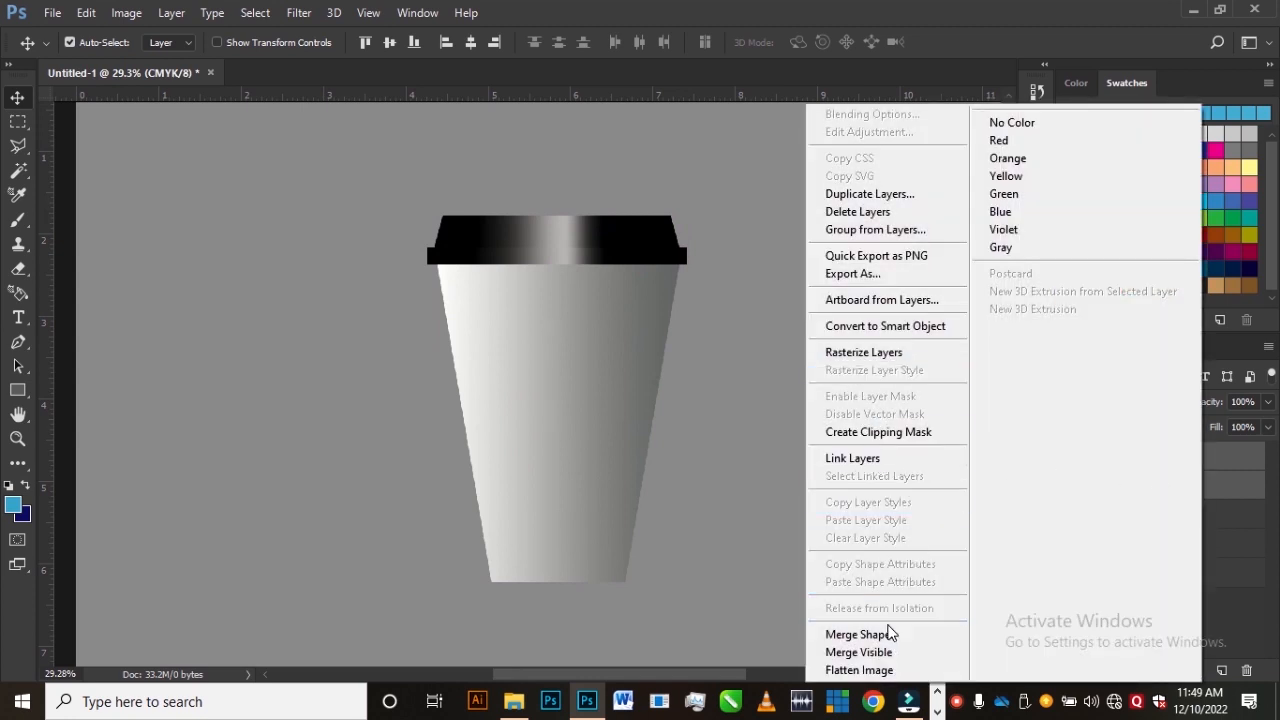
click(1239, 452)
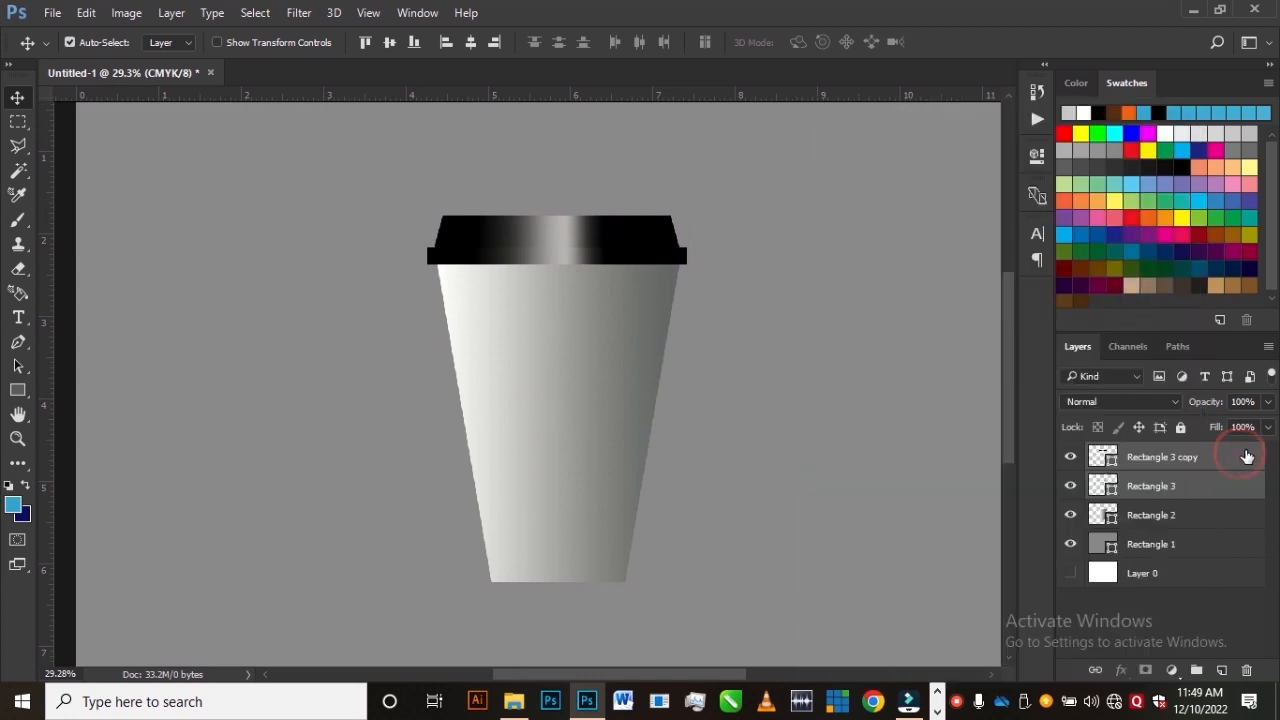
click(1095, 670)
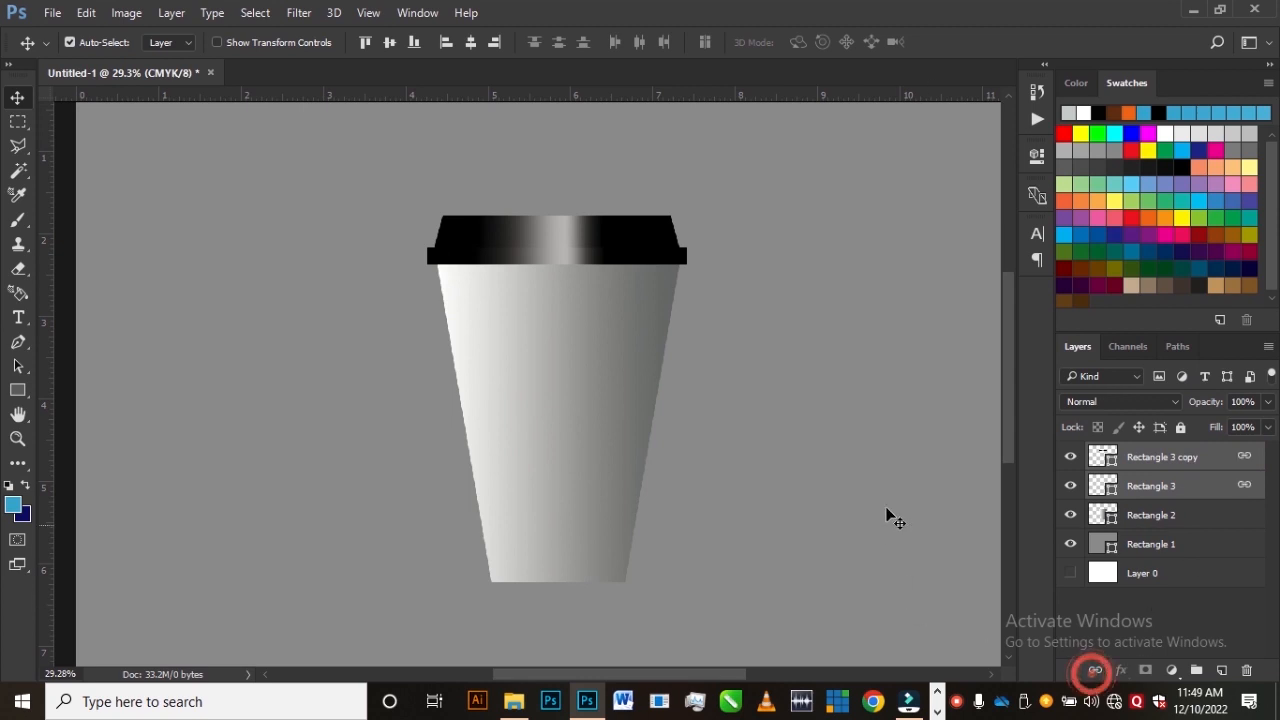
Draw a flat ellipse about 644 by 121 px around the cup's base, placed just above the background rectangle layer
scroll(571, 394, down, 5)
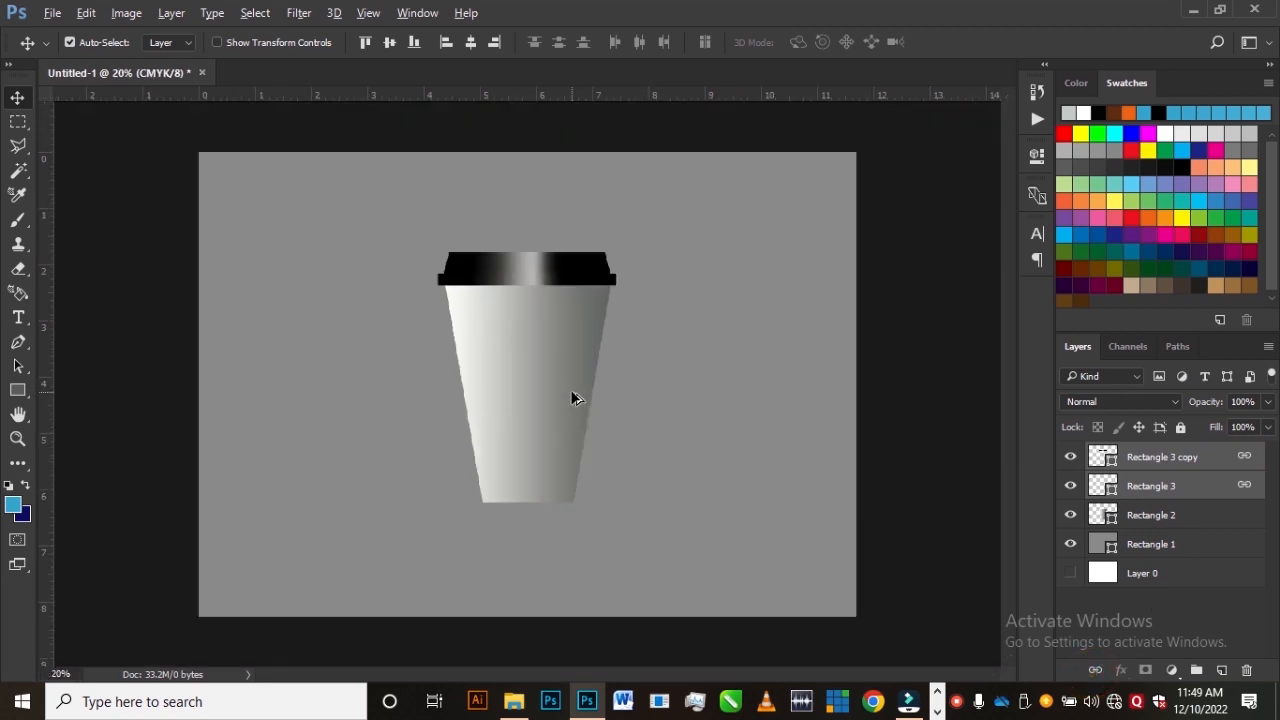
scroll(546, 410, up, 3)
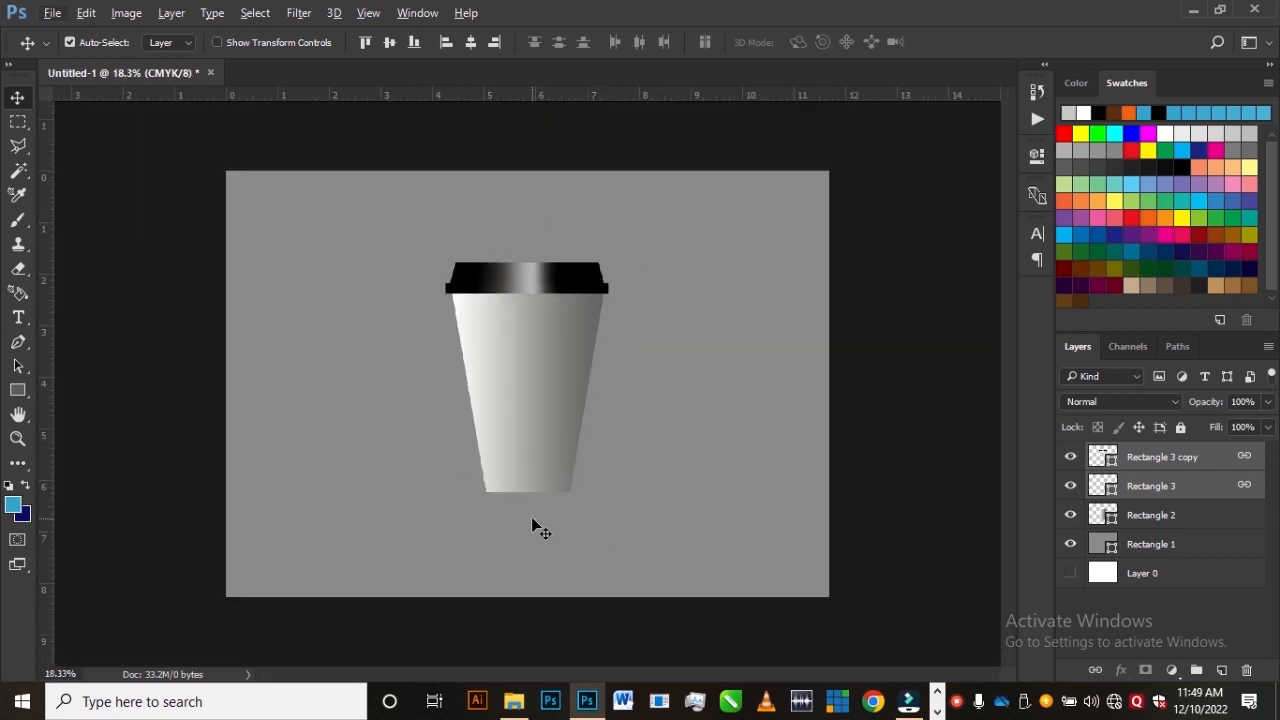
click(532, 458)
click(521, 500)
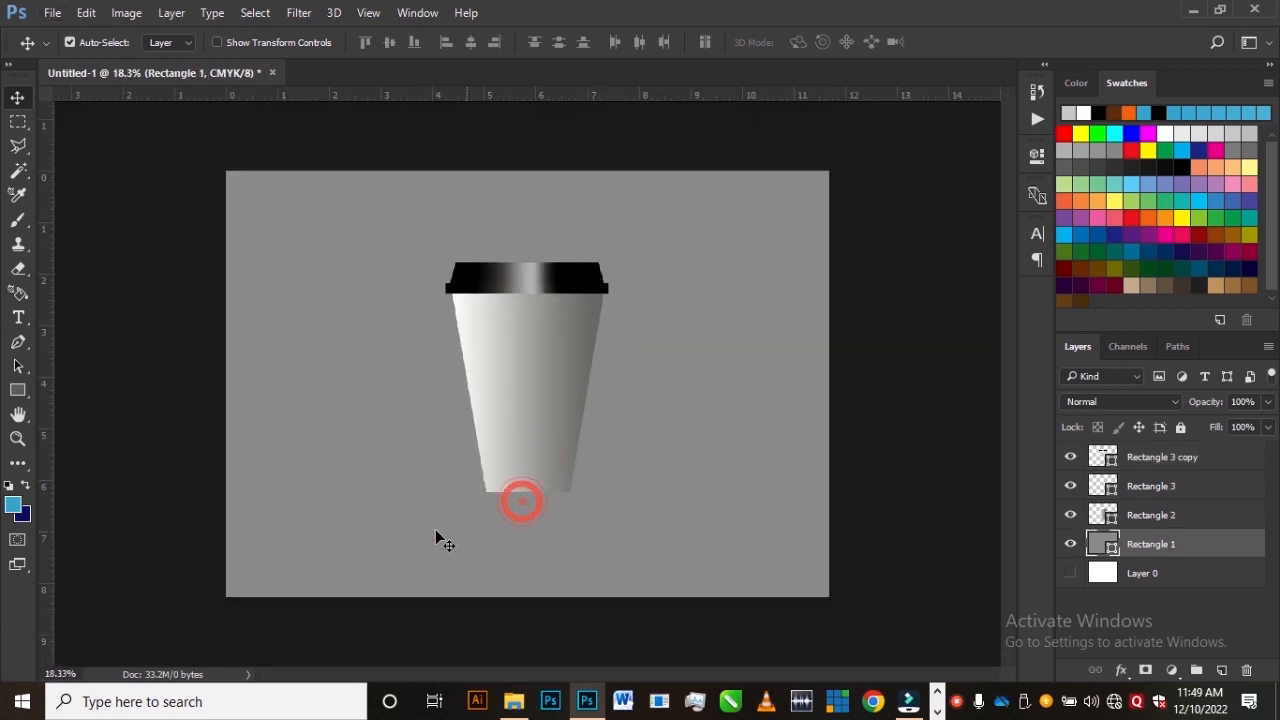
click(21, 394)
right_click(24, 400)
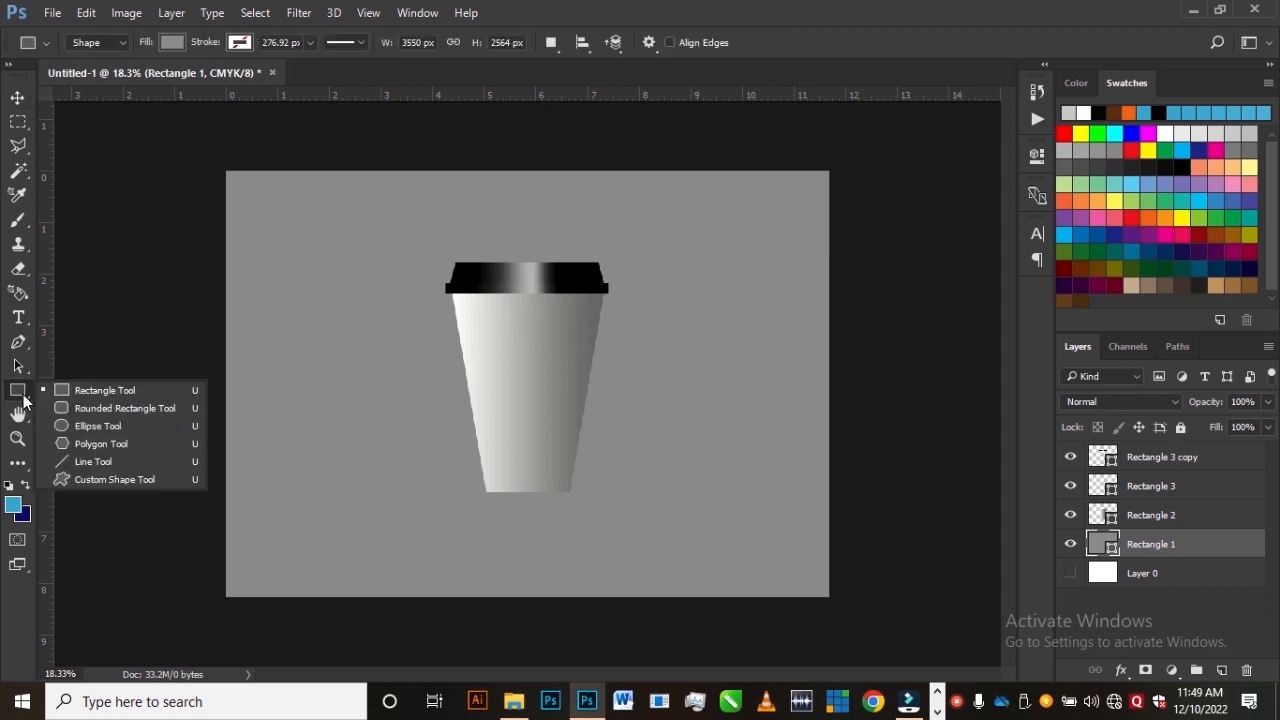
click(97, 426)
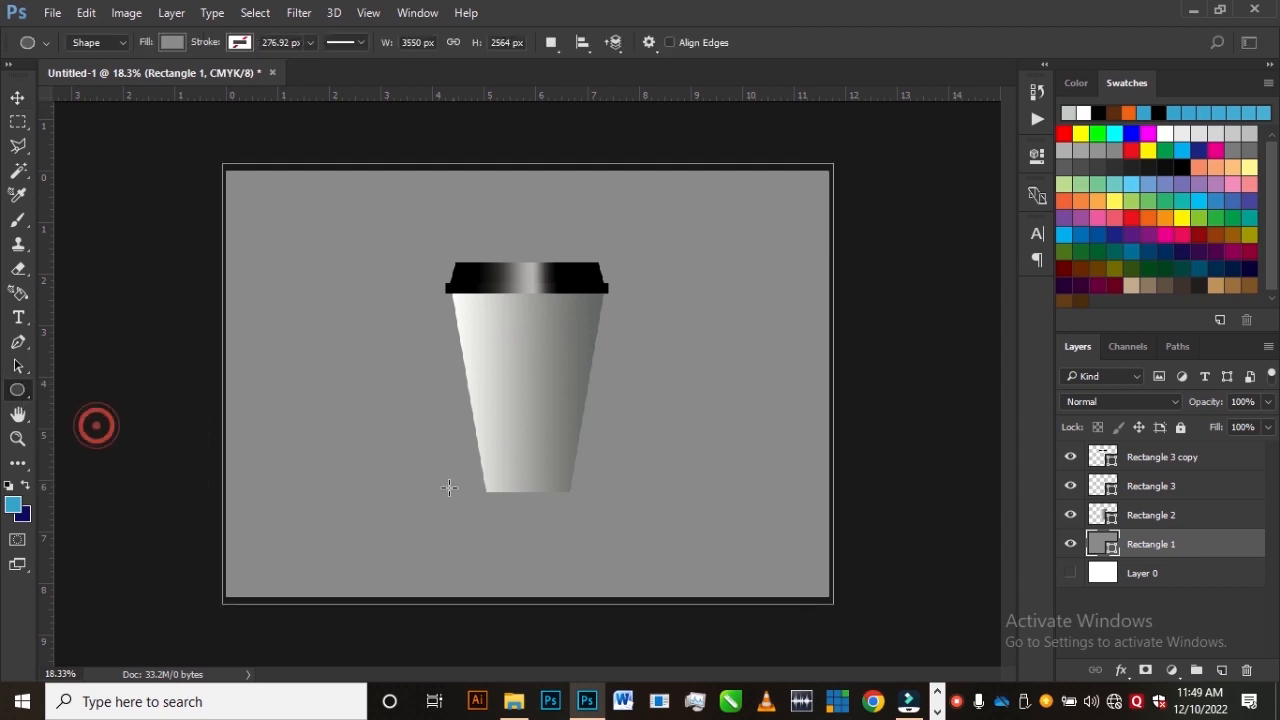
drag(468, 481, 580, 499)
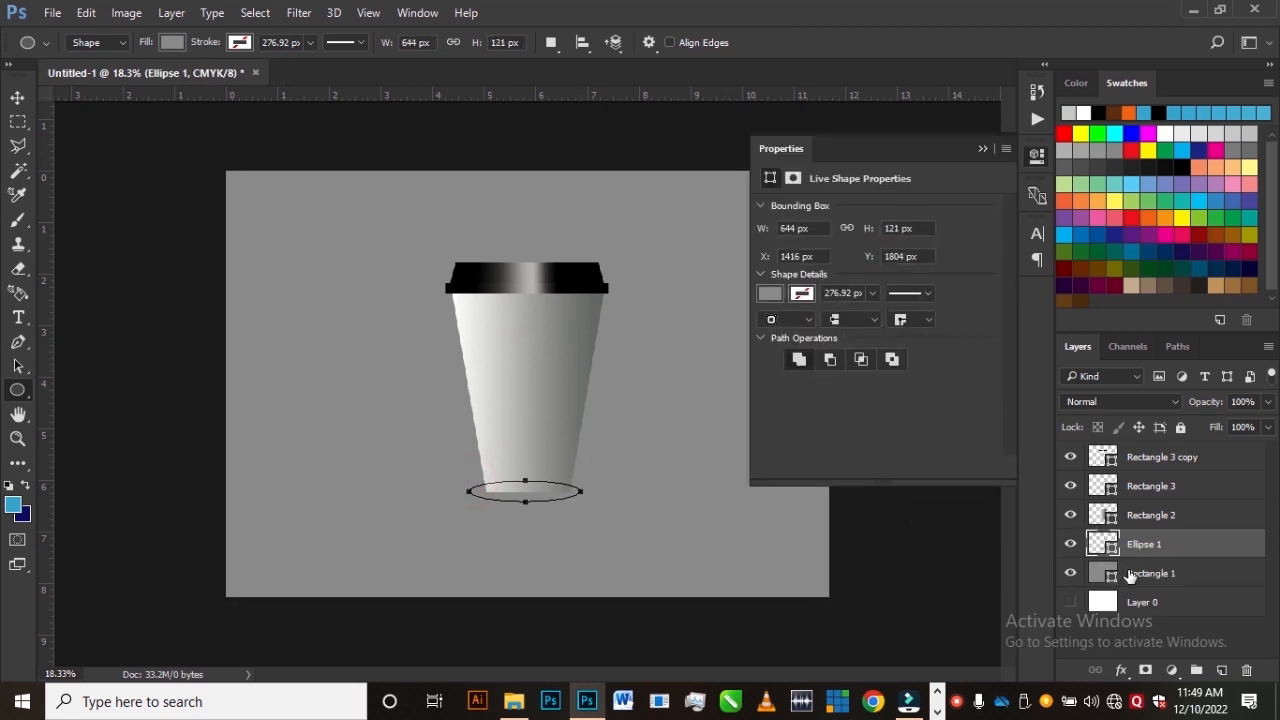
Recolor the base shadow ellipse to a medium gray, 7f8181, slightly darker than the background
double_click(1106, 546)
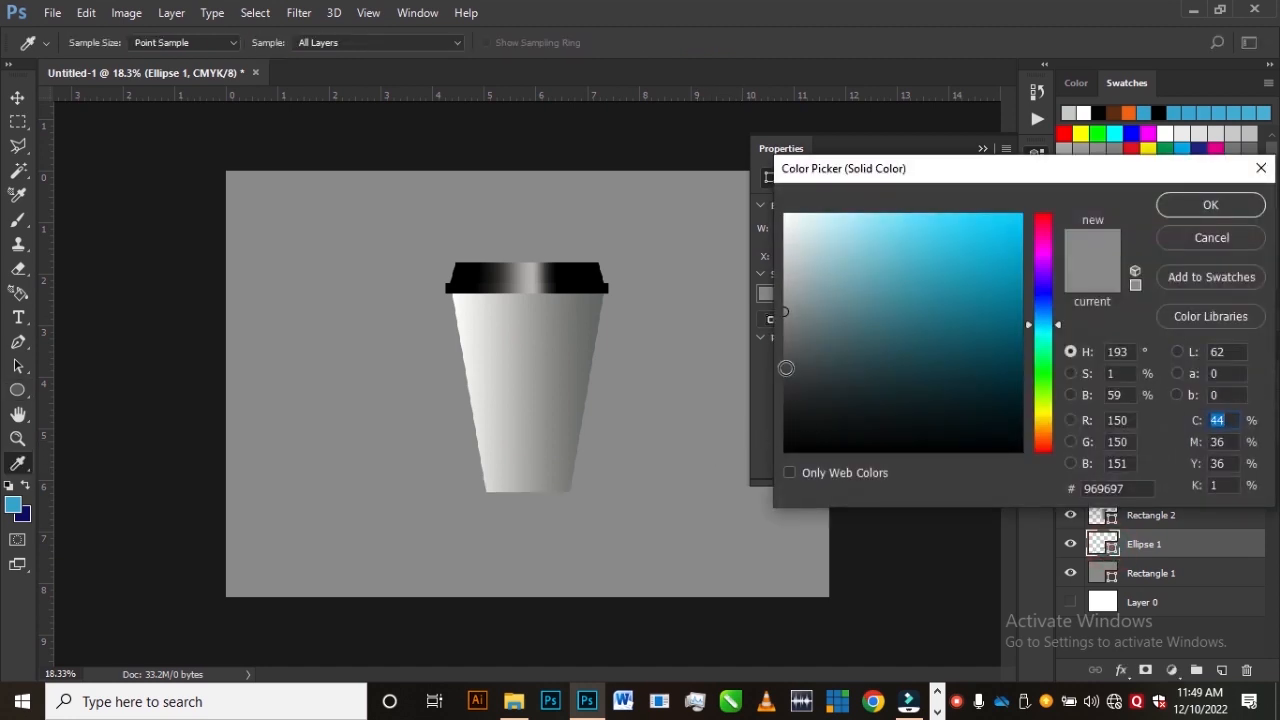
click(785, 368)
click(788, 352)
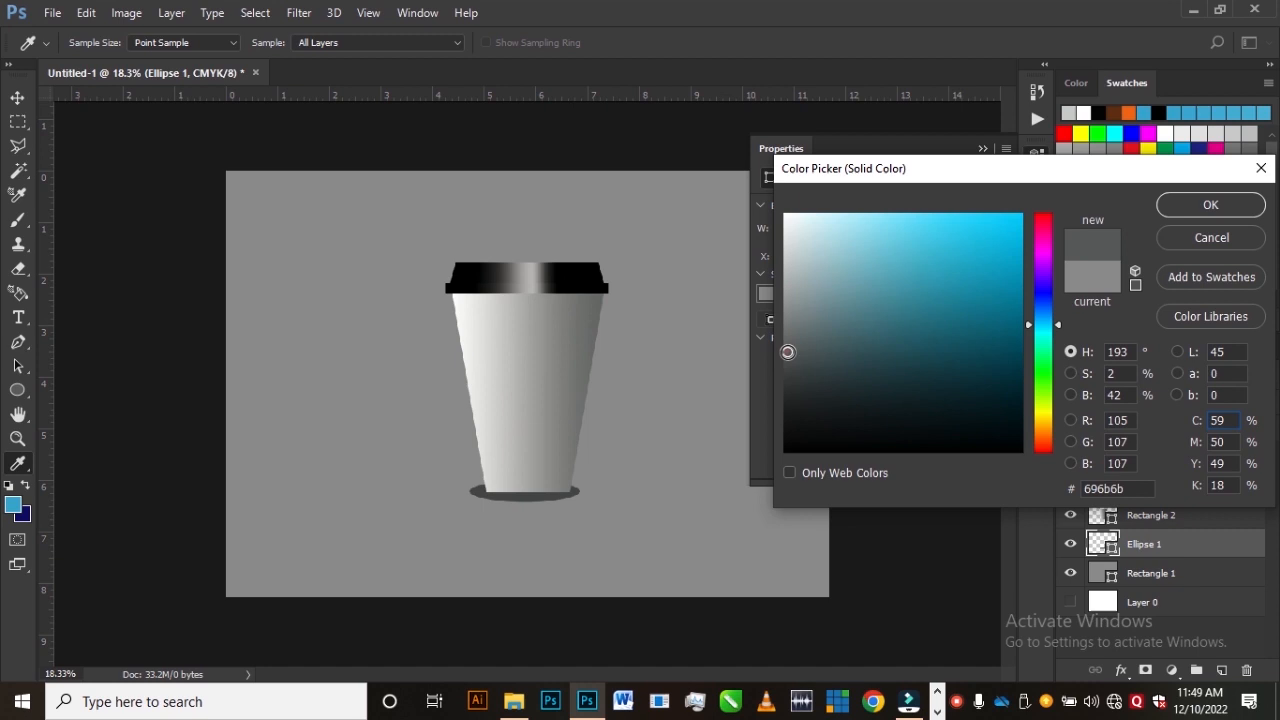
click(785, 345)
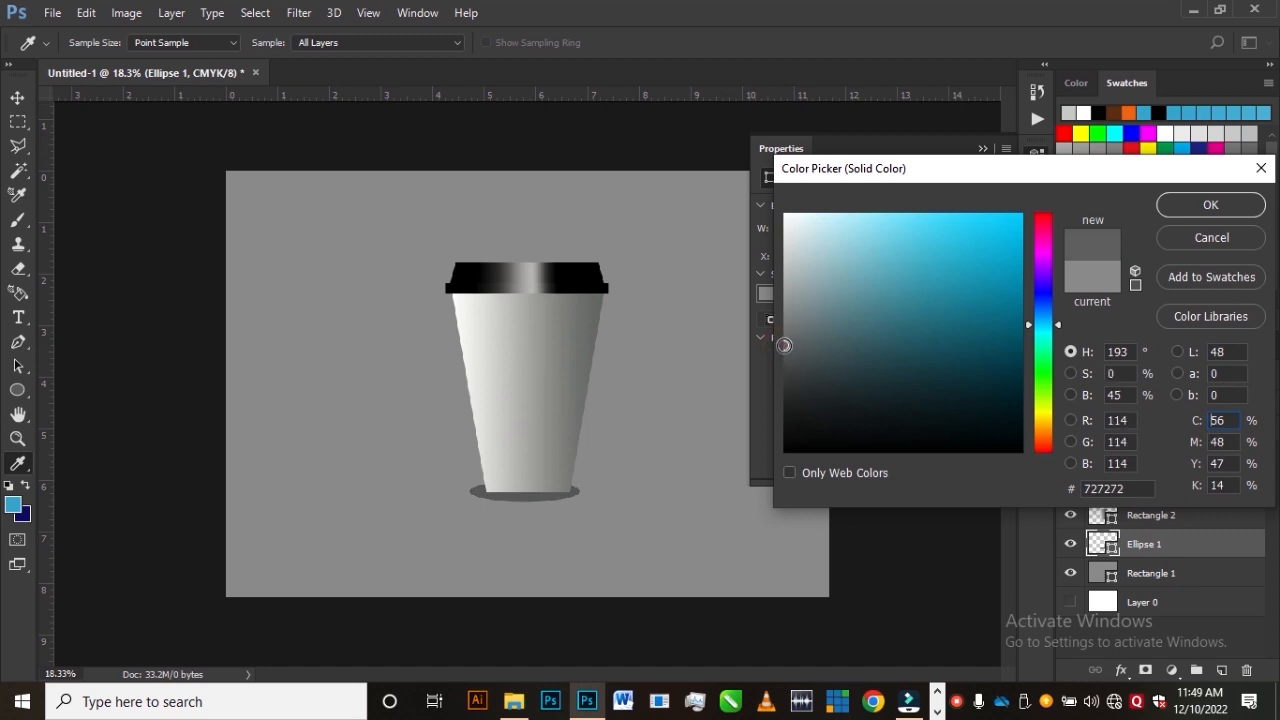
click(788, 388)
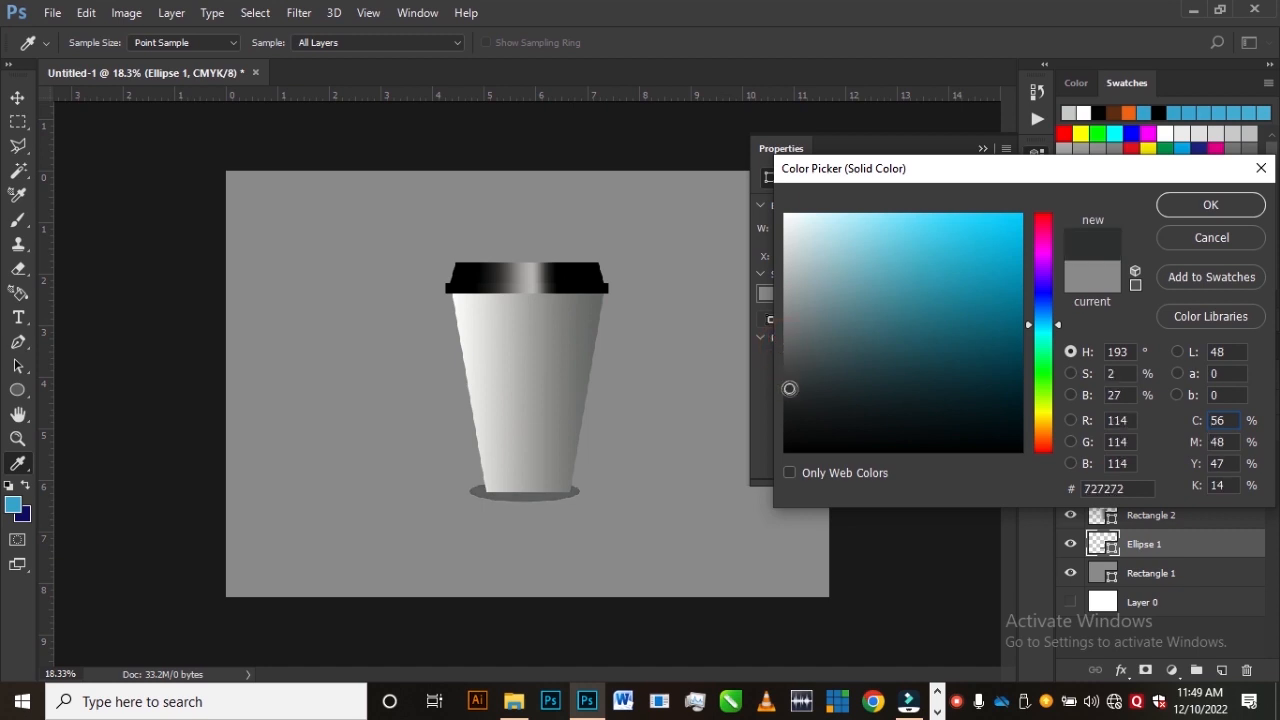
click(790, 367)
click(787, 344)
click(786, 332)
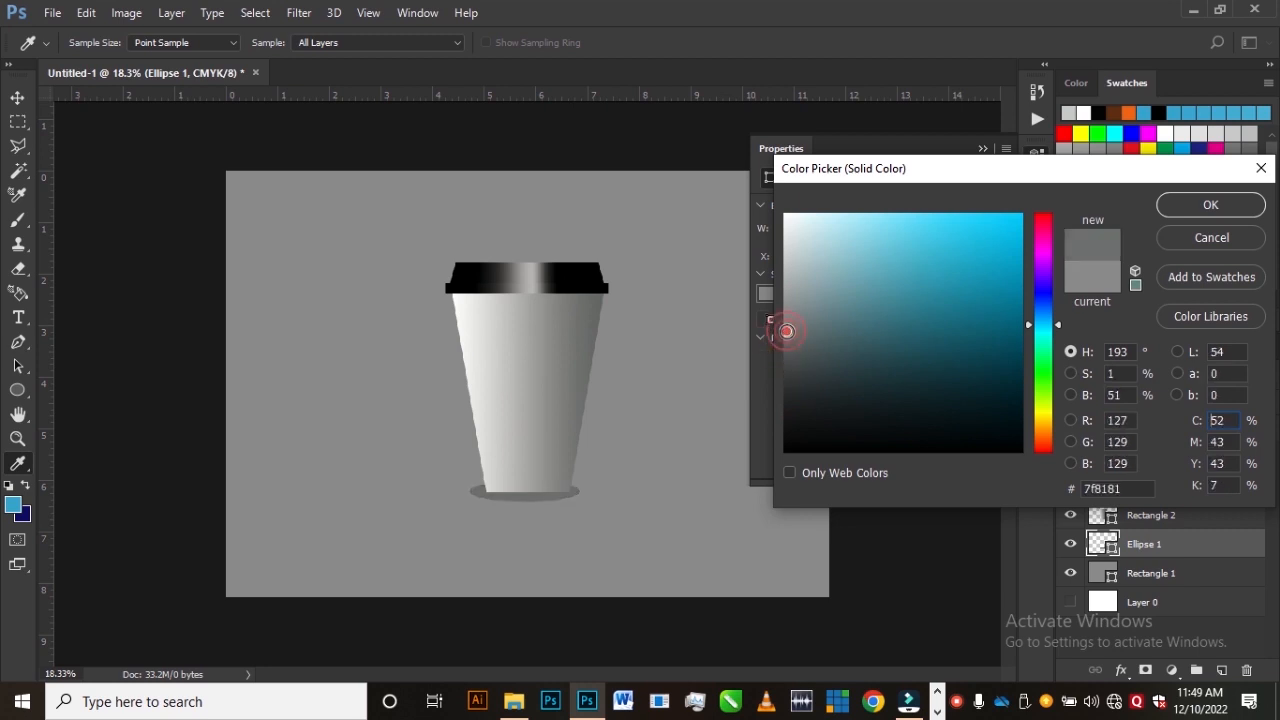
click(1200, 205)
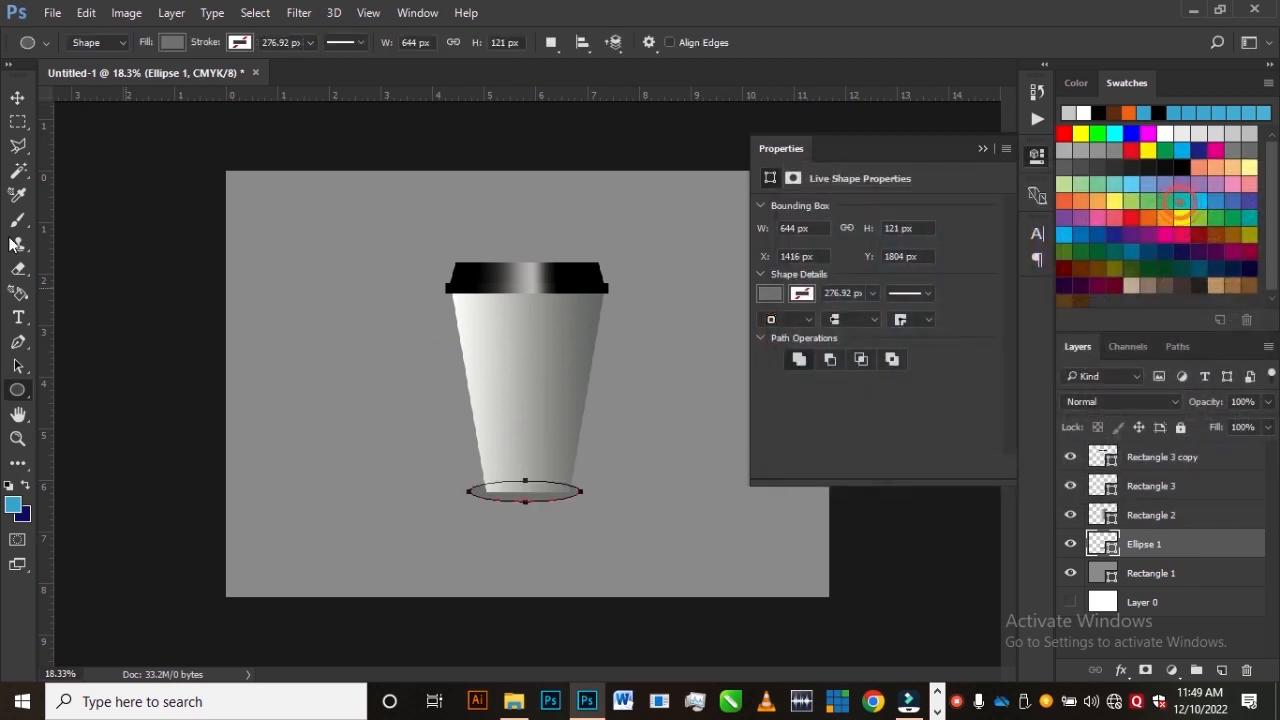
Nudge the shadow ellipse 20 px to the right beneath the cup
click(17, 97)
key(shift+Right)
key(shift+Right)
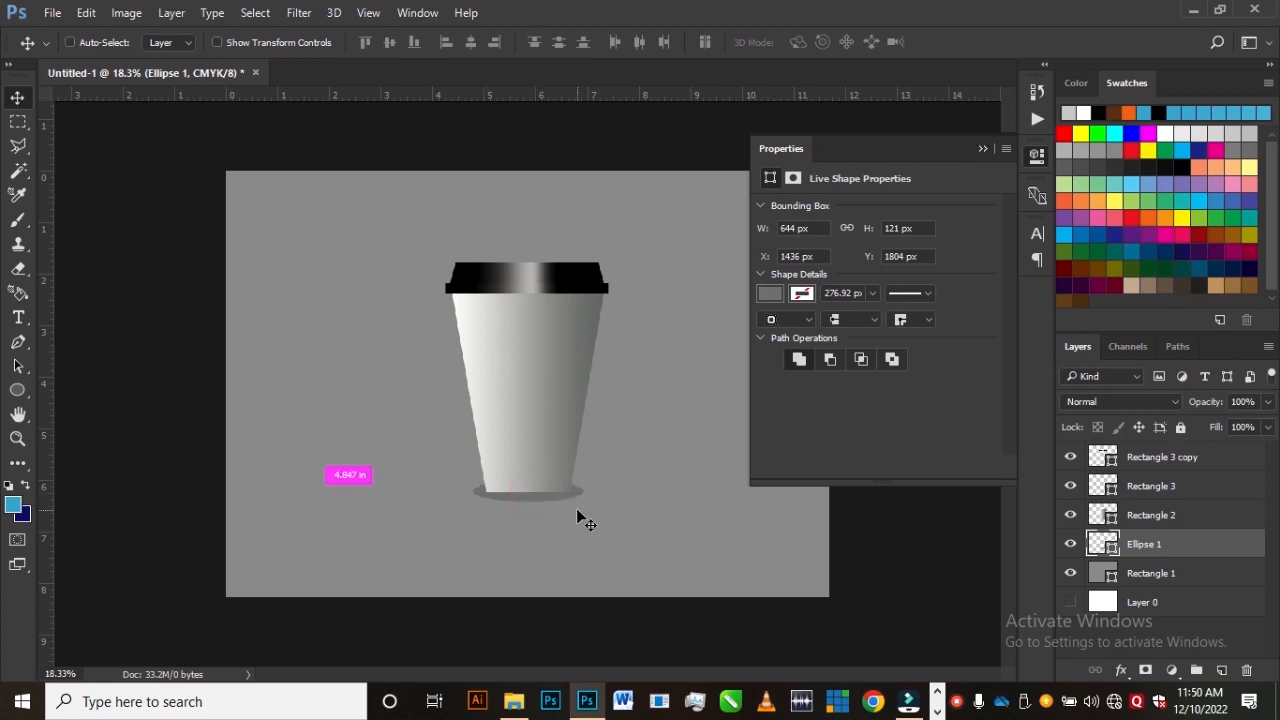
Scale the shadow ellipse down to about 590 by 89 px and center it around the cup's bottom edge
key(ctrl+t)
drag(587, 487, 584, 488)
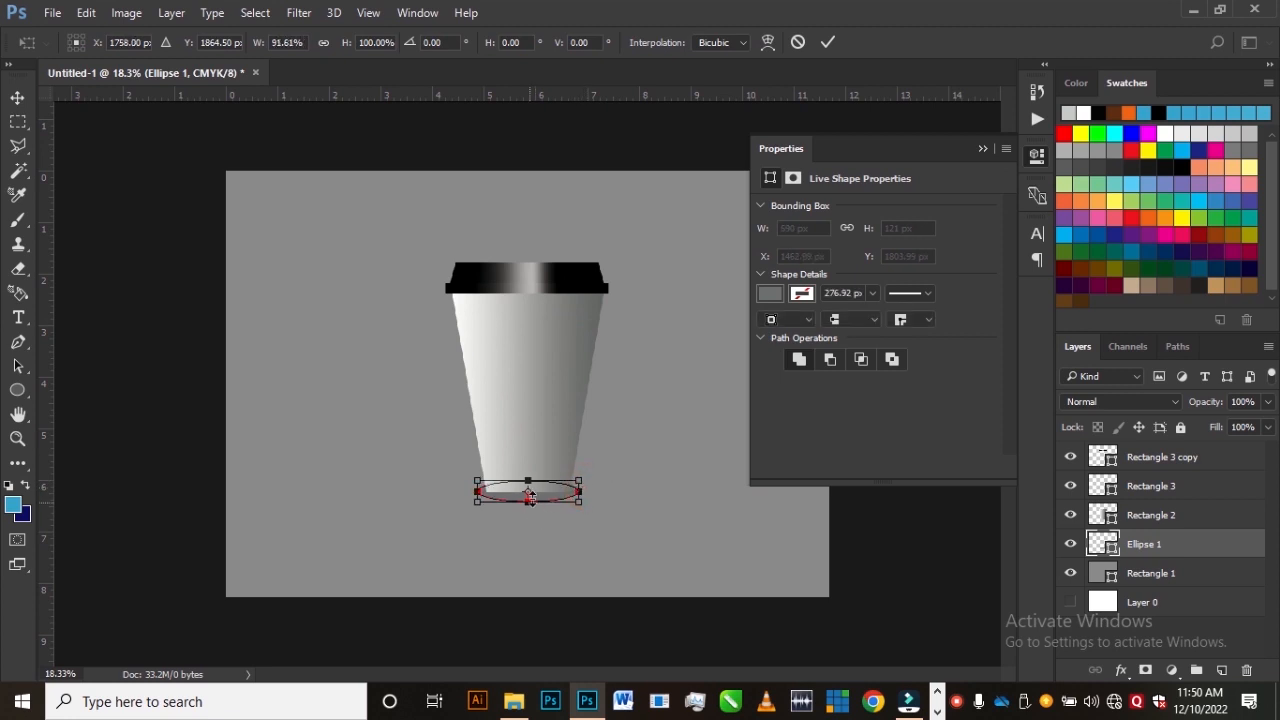
scroll(557, 530, up, 3)
scroll(553, 532, up, 1)
drag(509, 550, 560, 515)
key(Left)
key(Return)
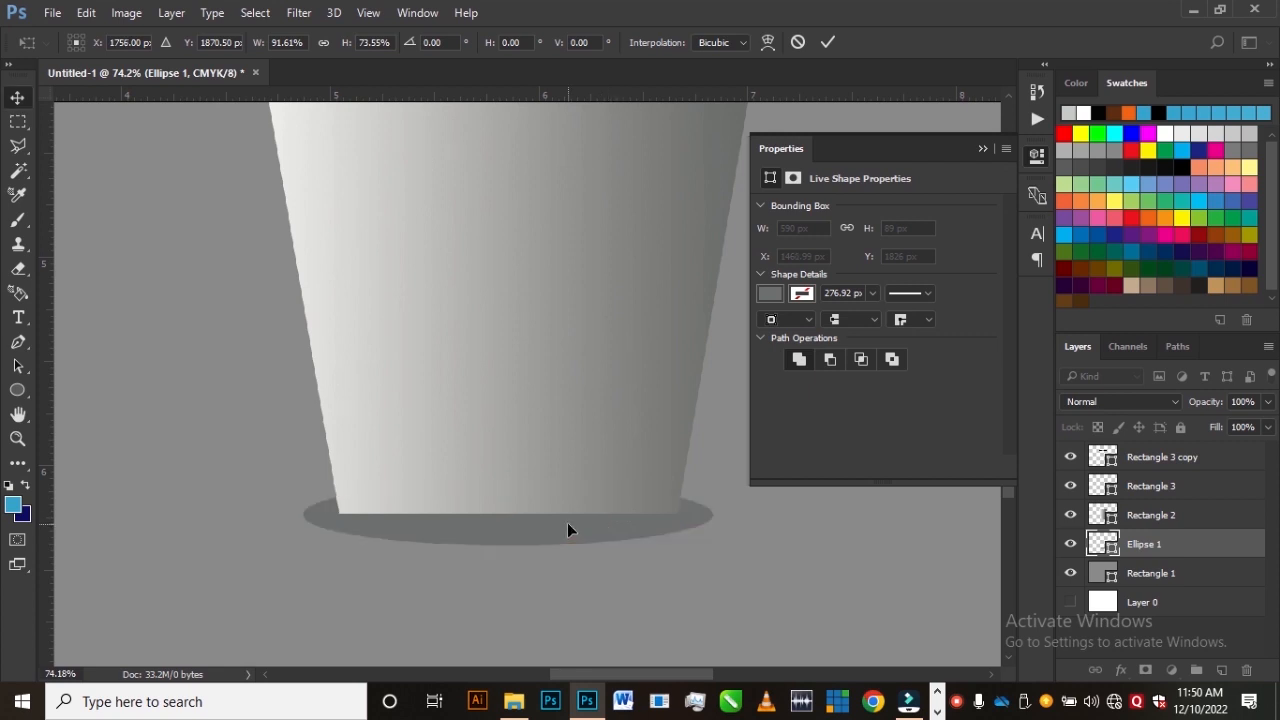
click(568, 523)
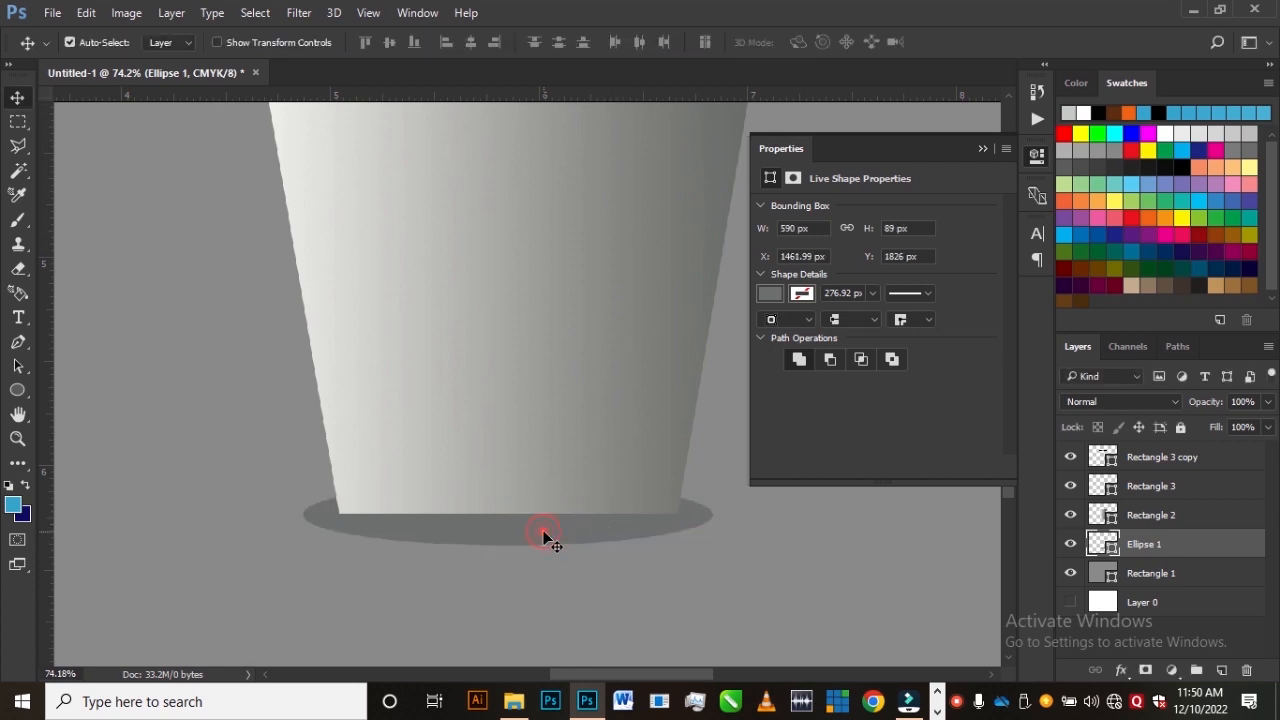
click(984, 148)
Draw a rectangle about 1723 by 744 px across the middle of the cup, directly above the cup body layer
scroll(566, 413, down, 10)
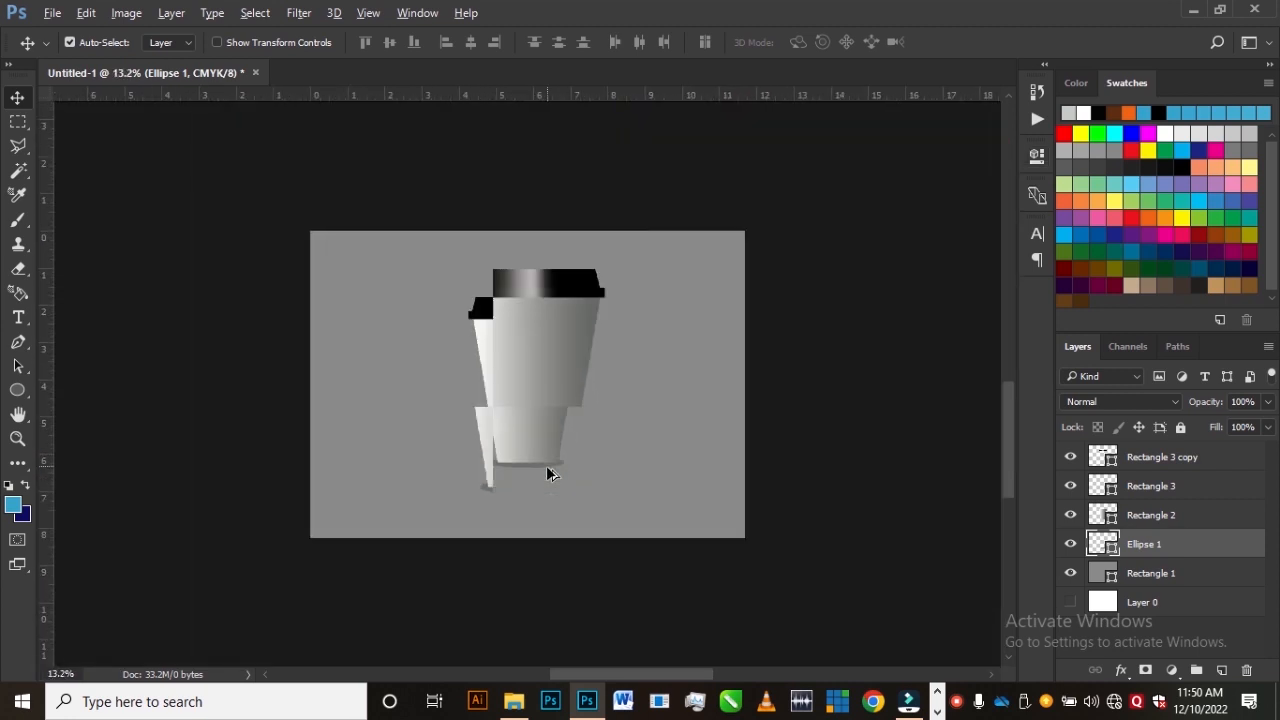
scroll(549, 476, up, 3)
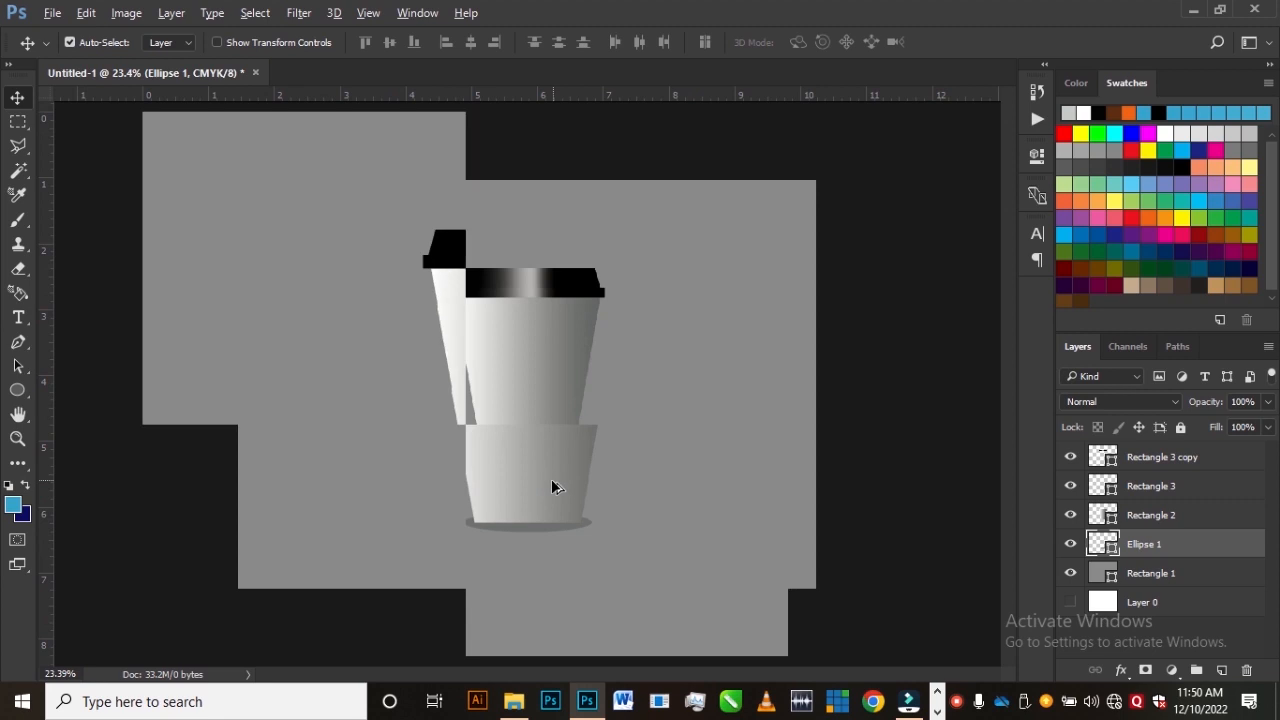
scroll(530, 450, down, 2)
scroll(531, 452, up, 1)
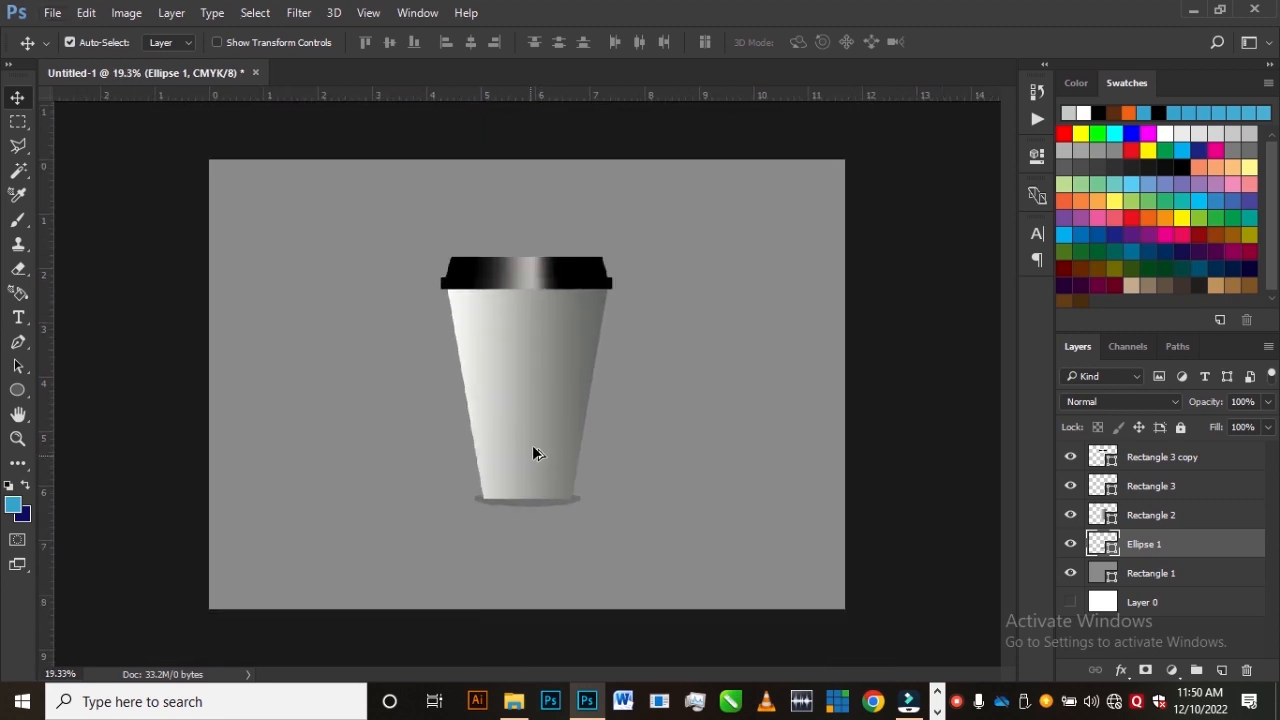
scroll(536, 475, up, 1)
scroll(550, 420, up, 1)
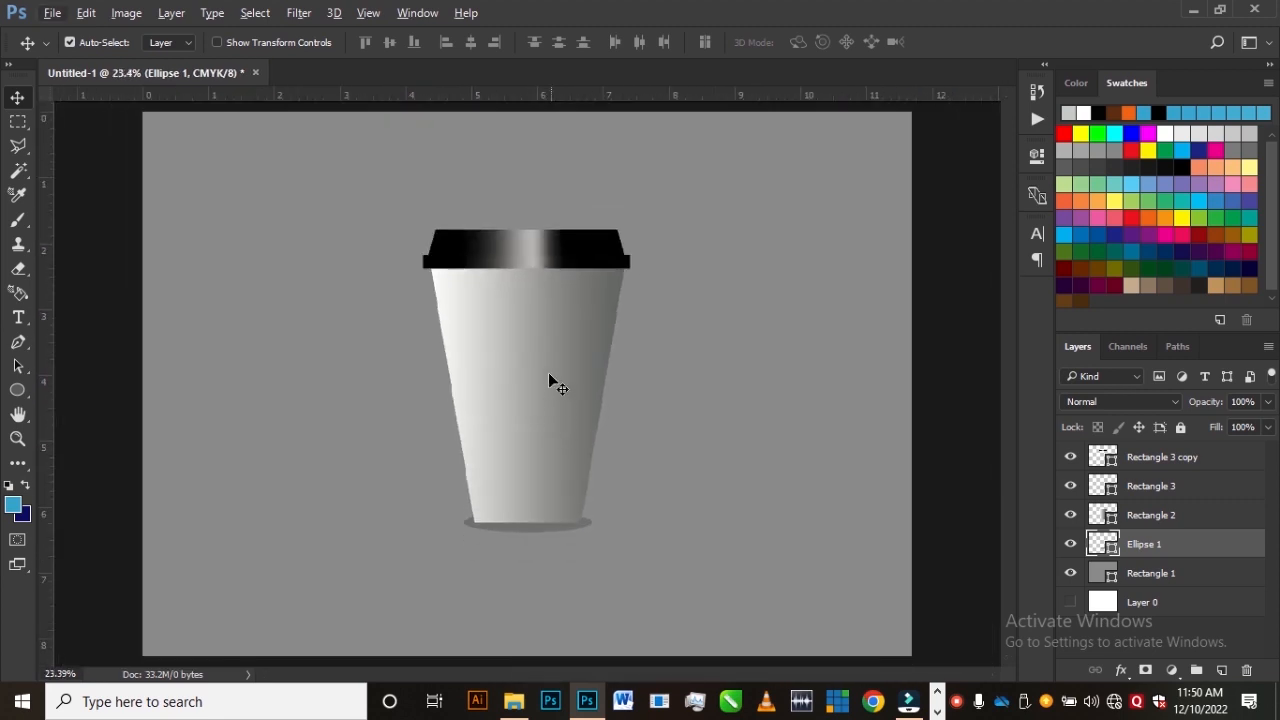
click(549, 374)
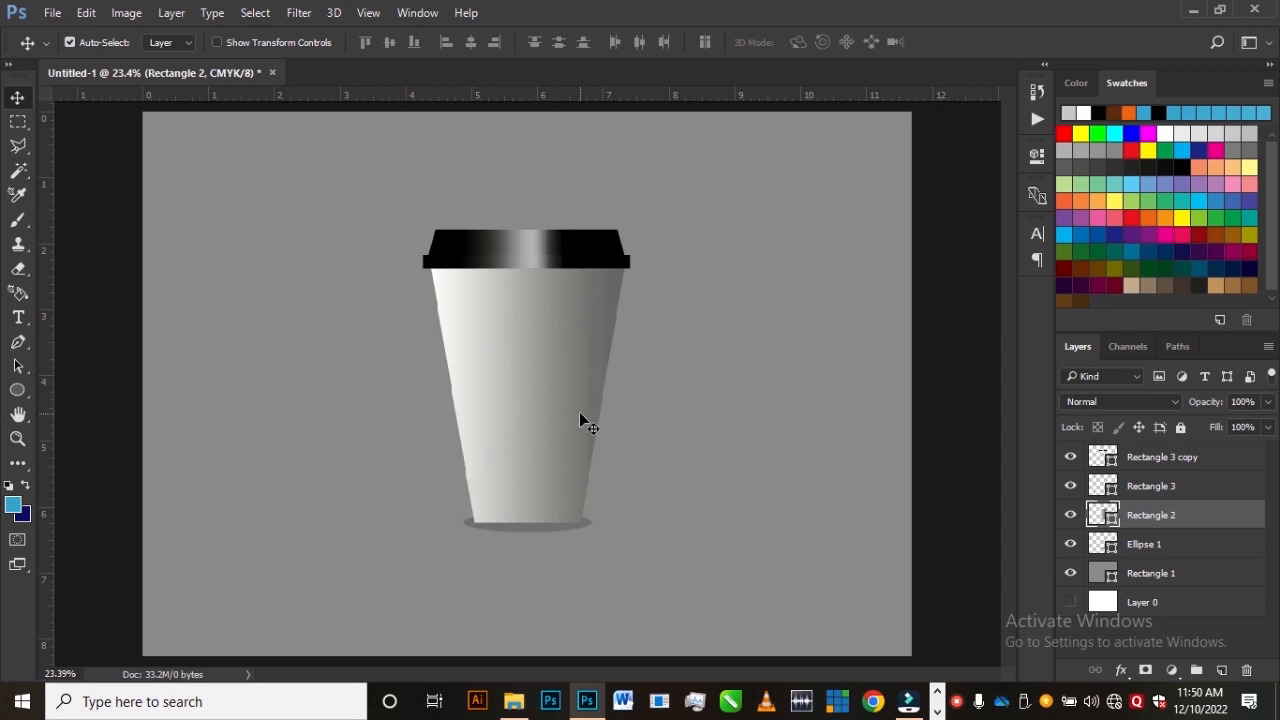
click(27, 391)
click(141, 390)
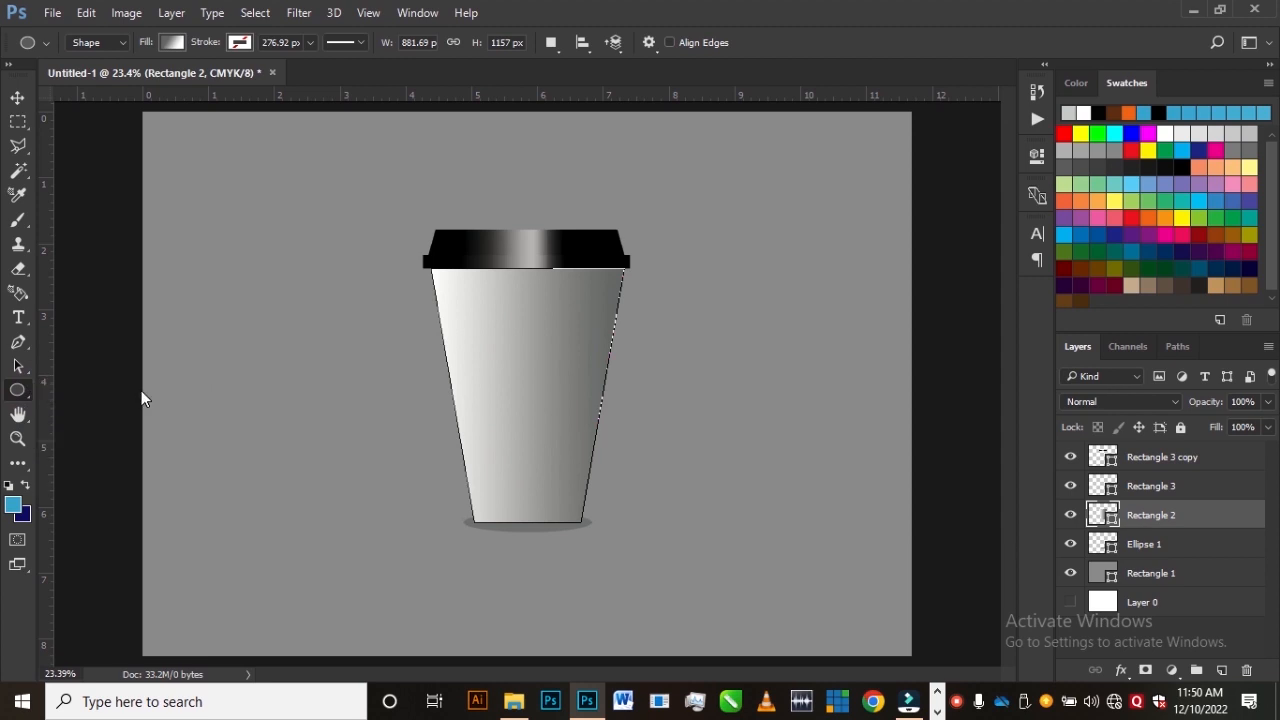
drag(341, 299, 719, 462)
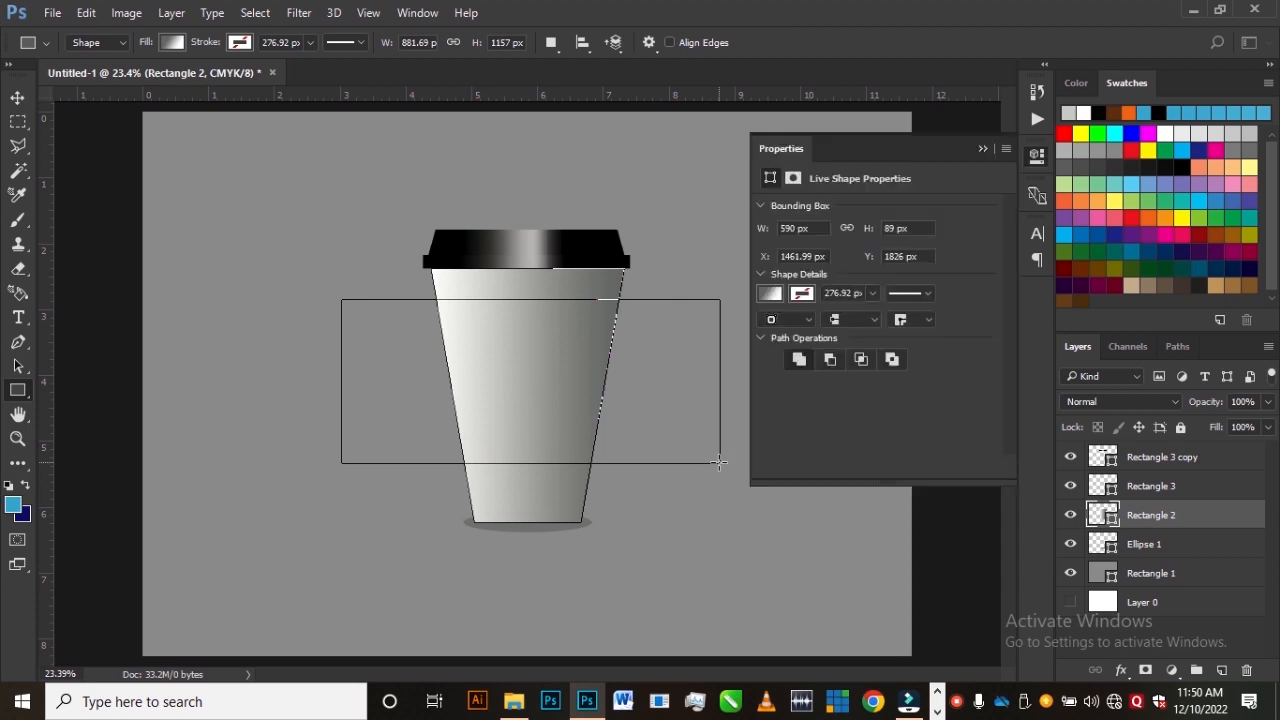
click(982, 148)
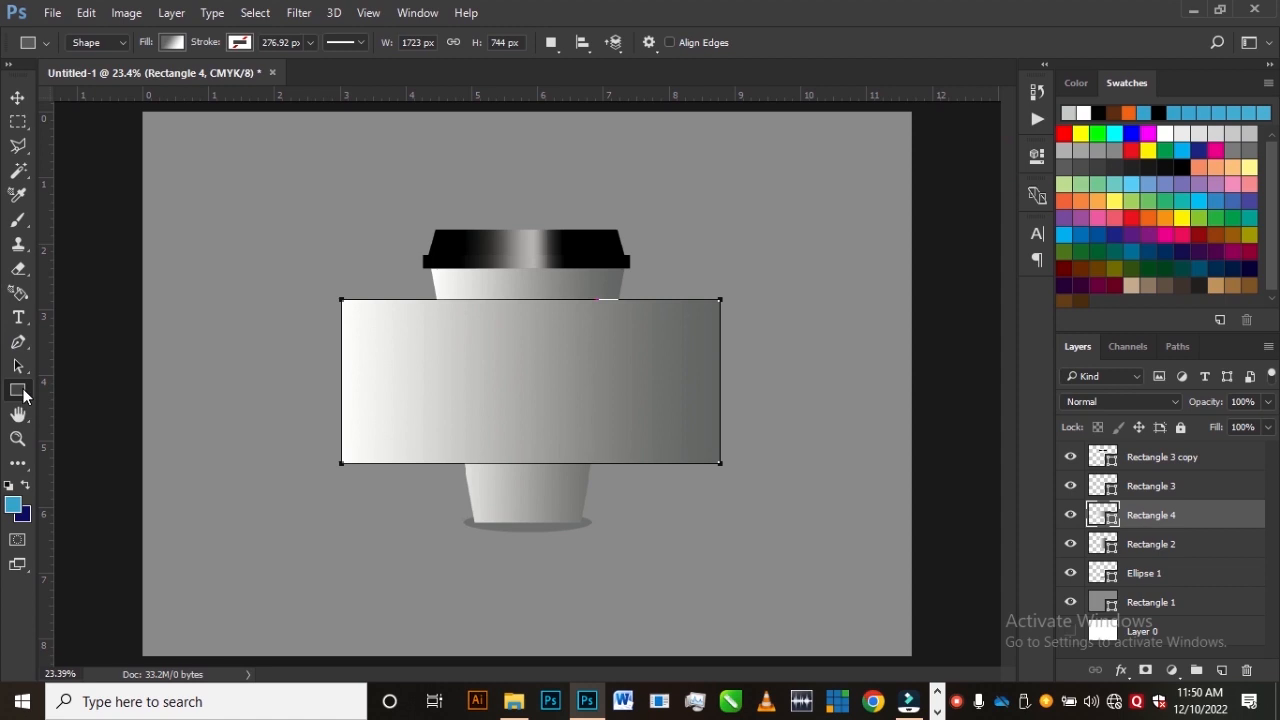
Give the new rectangle a black-to-white gradient fill at 90 degrees and recolor its black stop to dark brown, 4d2103
click(172, 43)
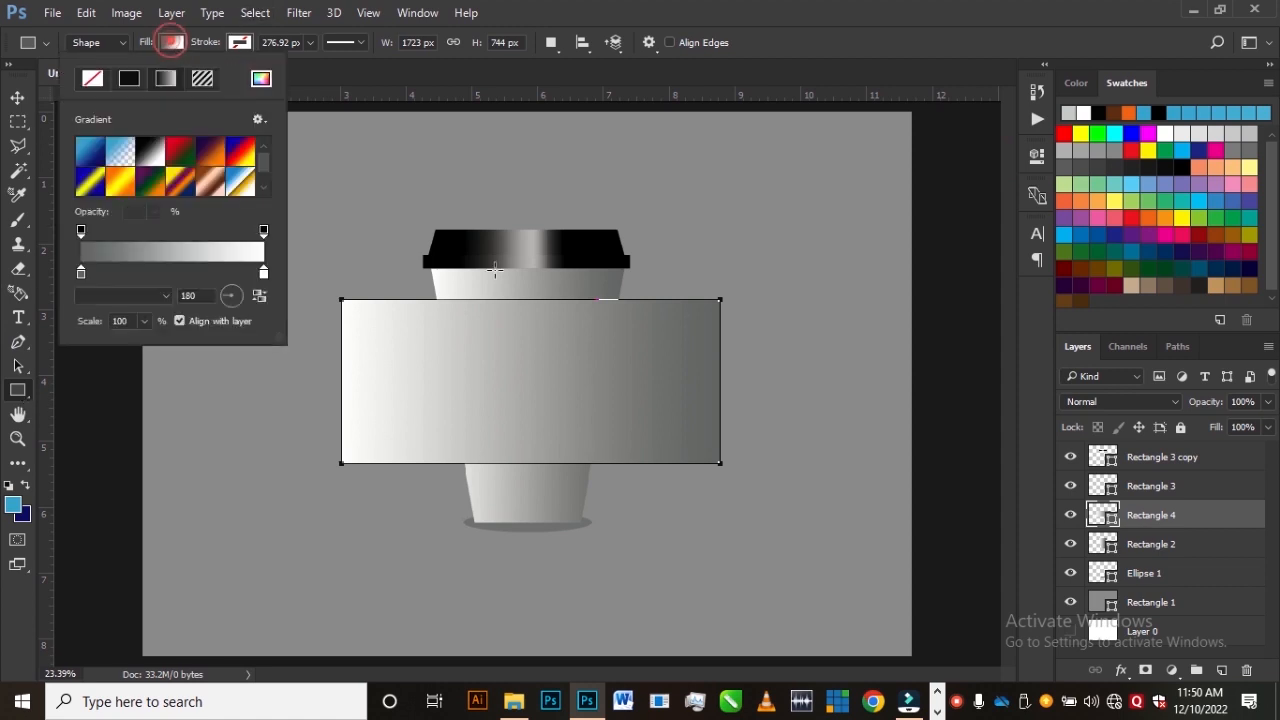
click(128, 80)
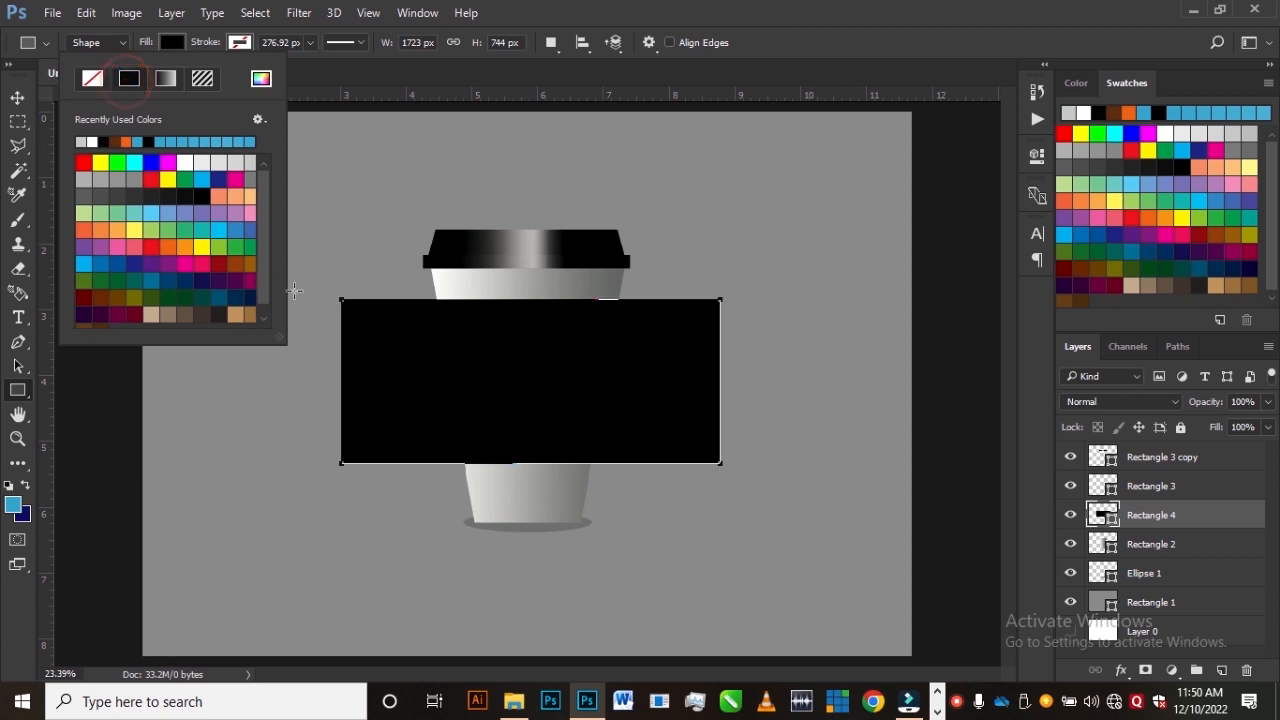
click(166, 79)
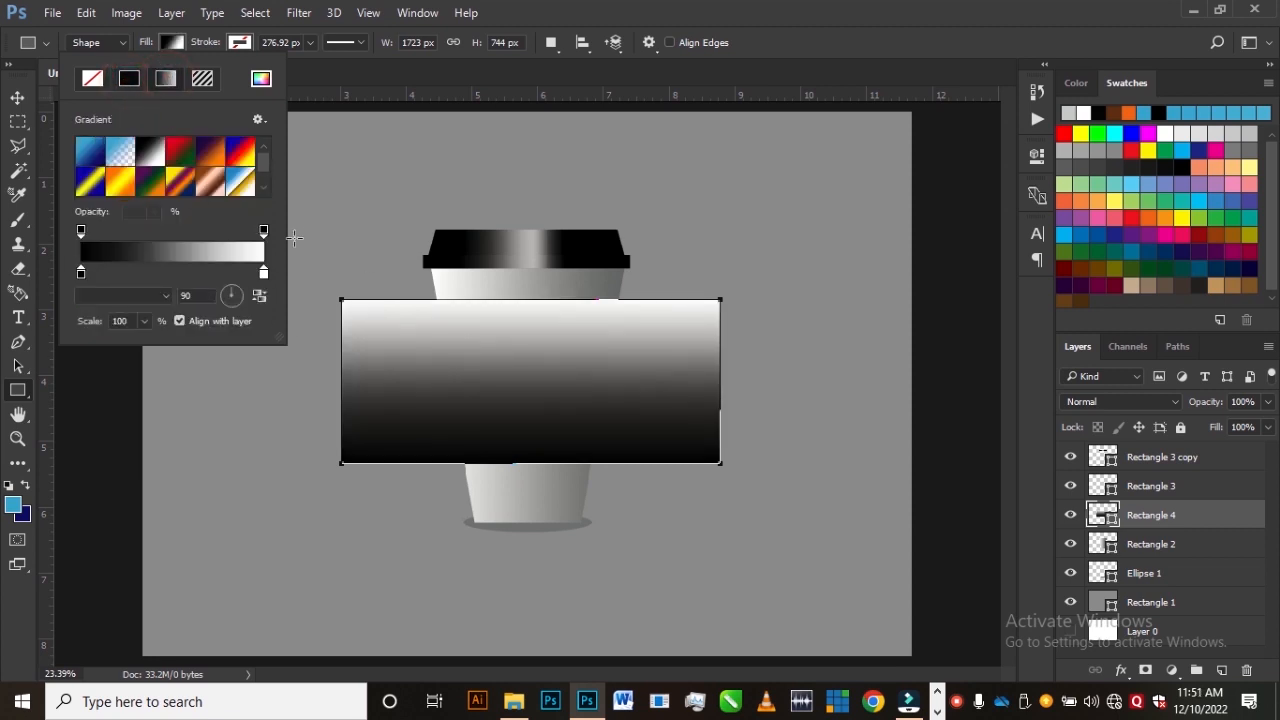
double_click(81, 273)
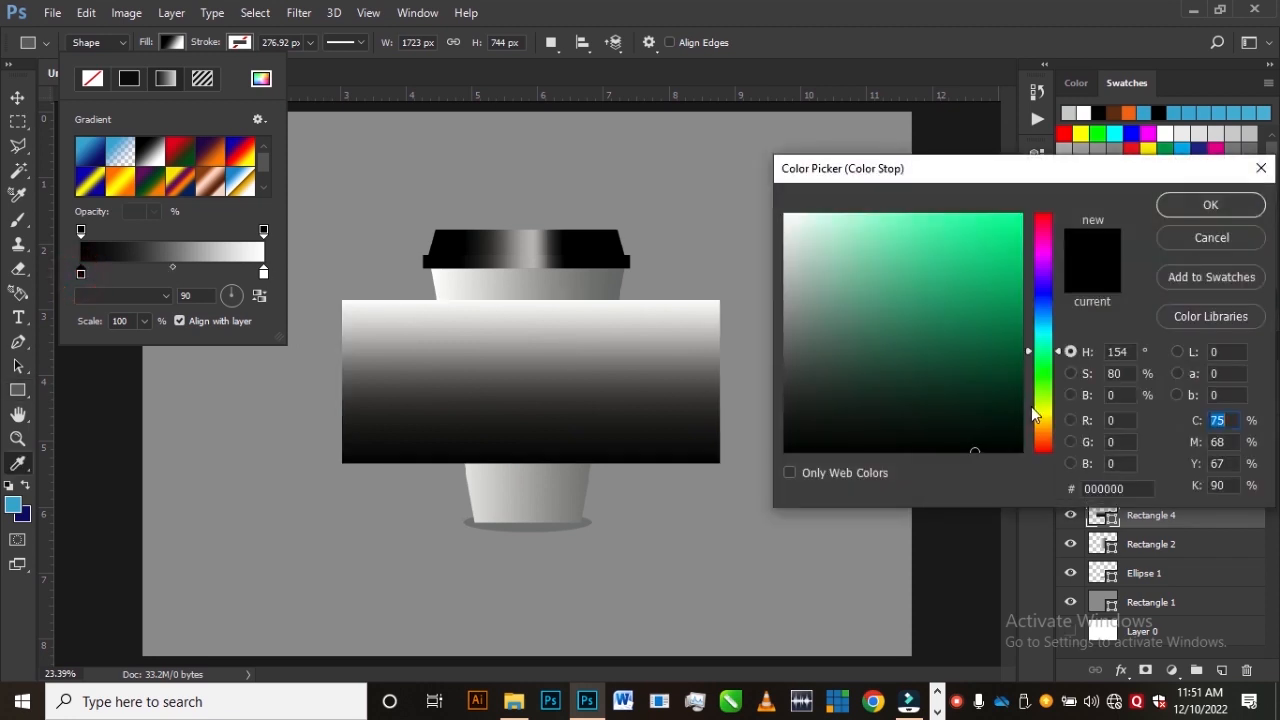
click(1044, 432)
drag(1044, 444, 1044, 449)
drag(1014, 370, 1012, 388)
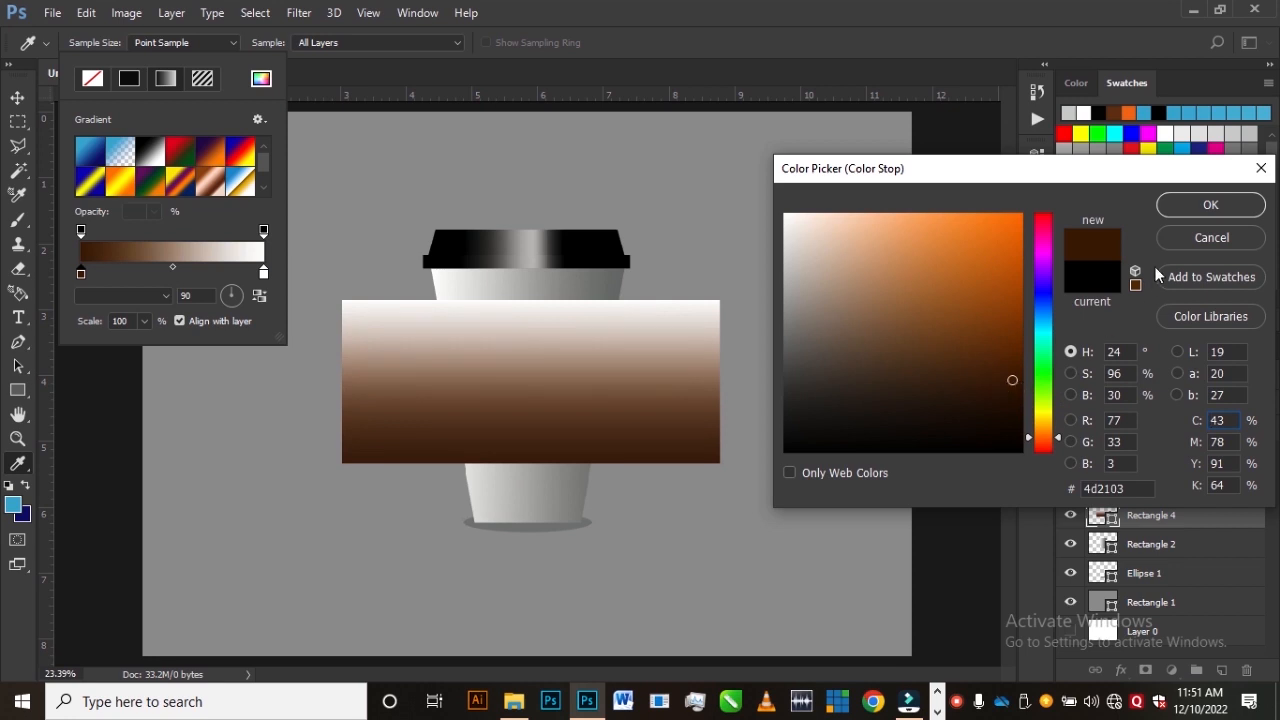
click(1205, 205)
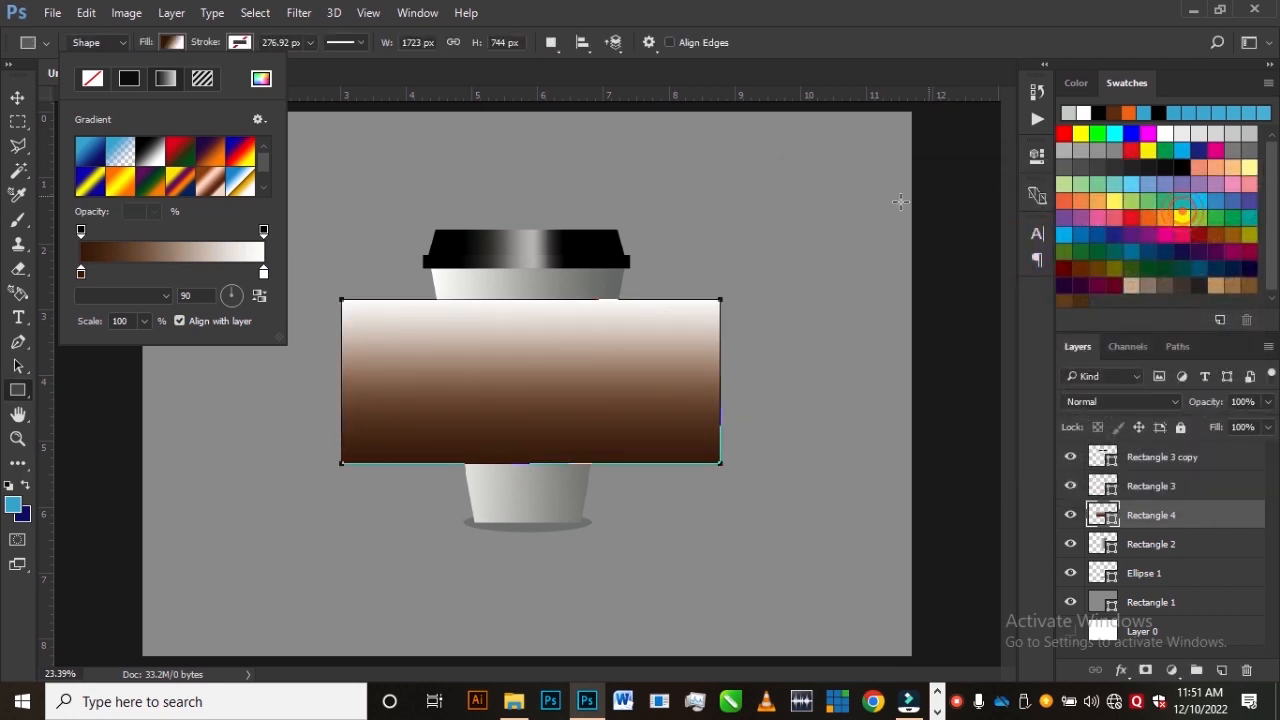
Recolor the gradient's white stop to an orange-brown, bb5d29
double_click(263, 274)
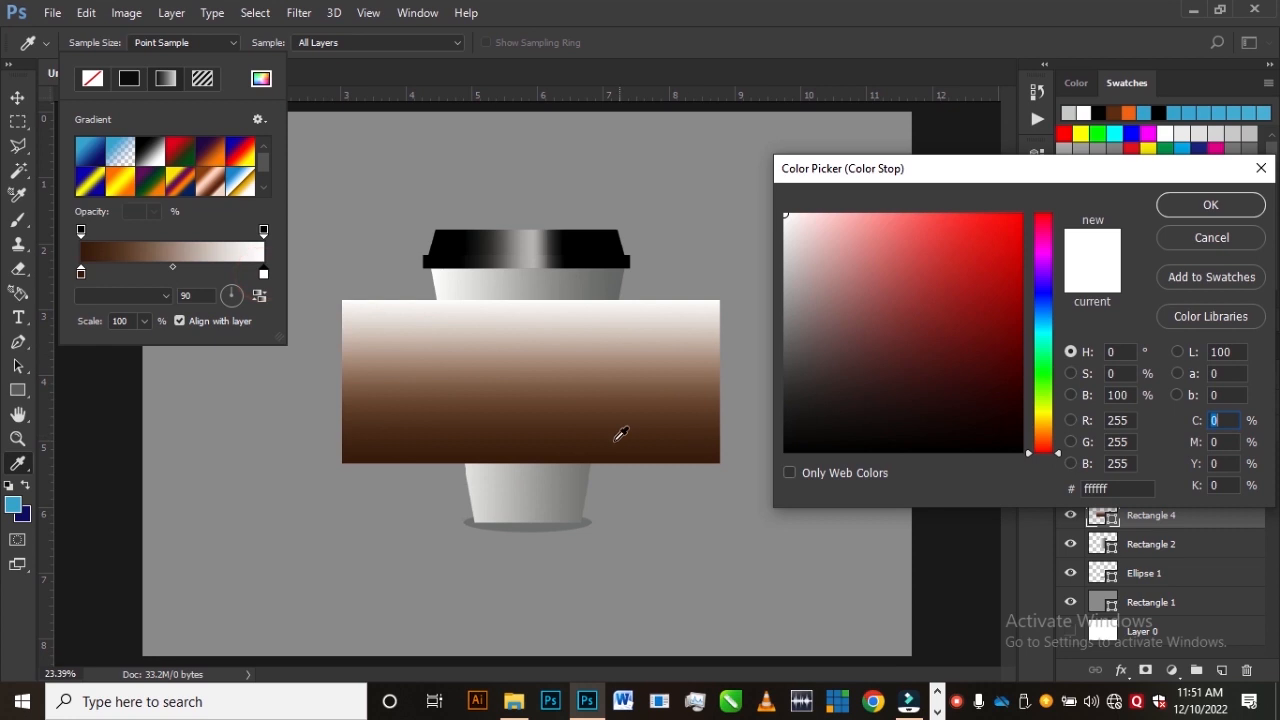
click(486, 446)
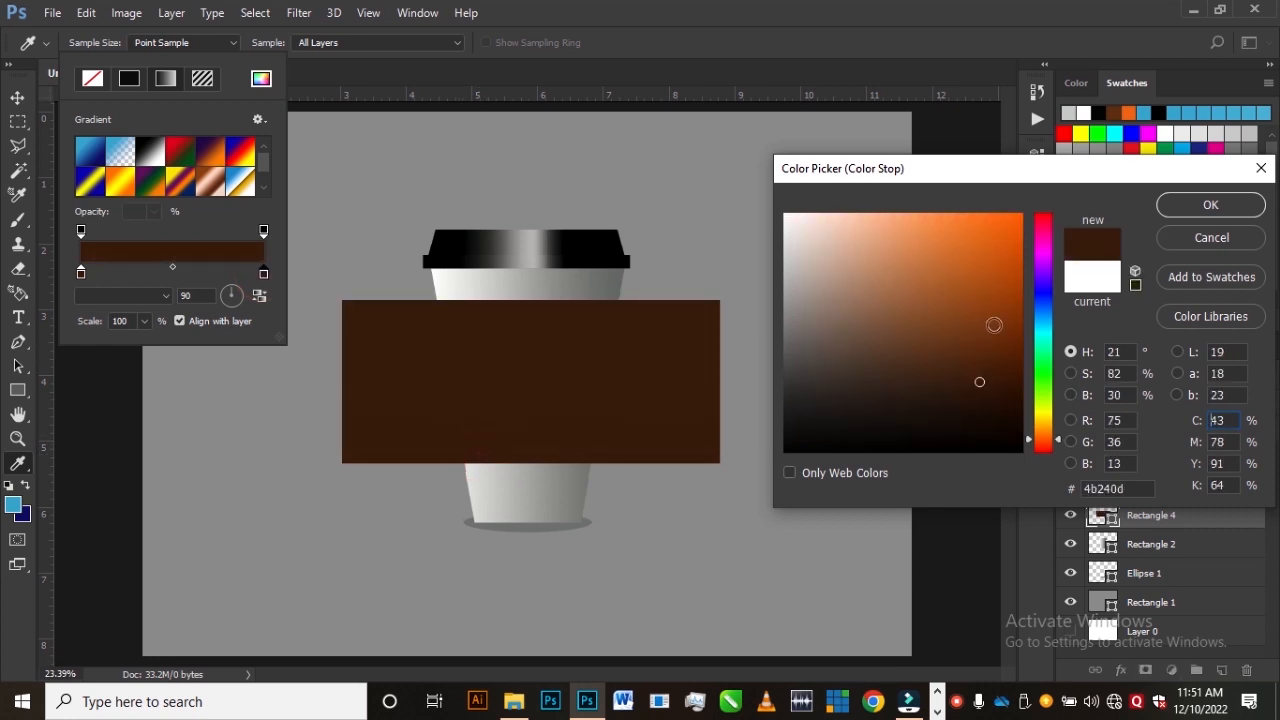
click(984, 311)
drag(984, 311, 970, 277)
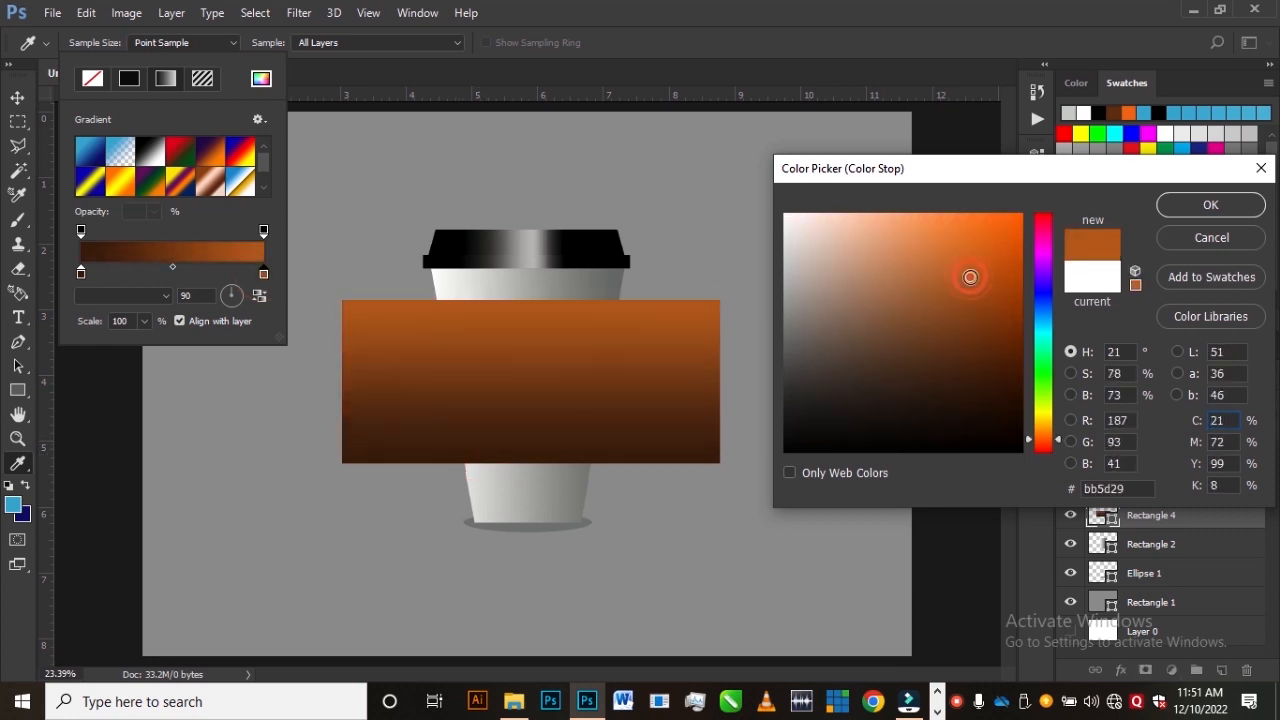
click(1193, 205)
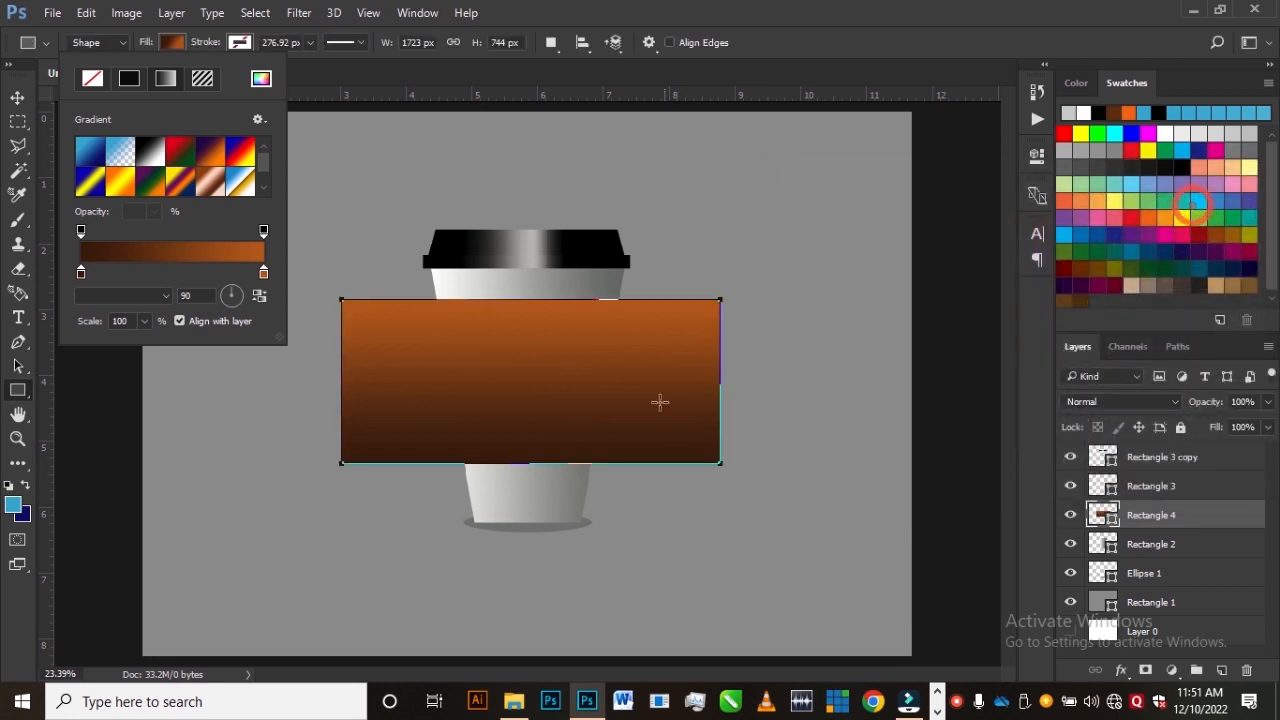
click(17, 97)
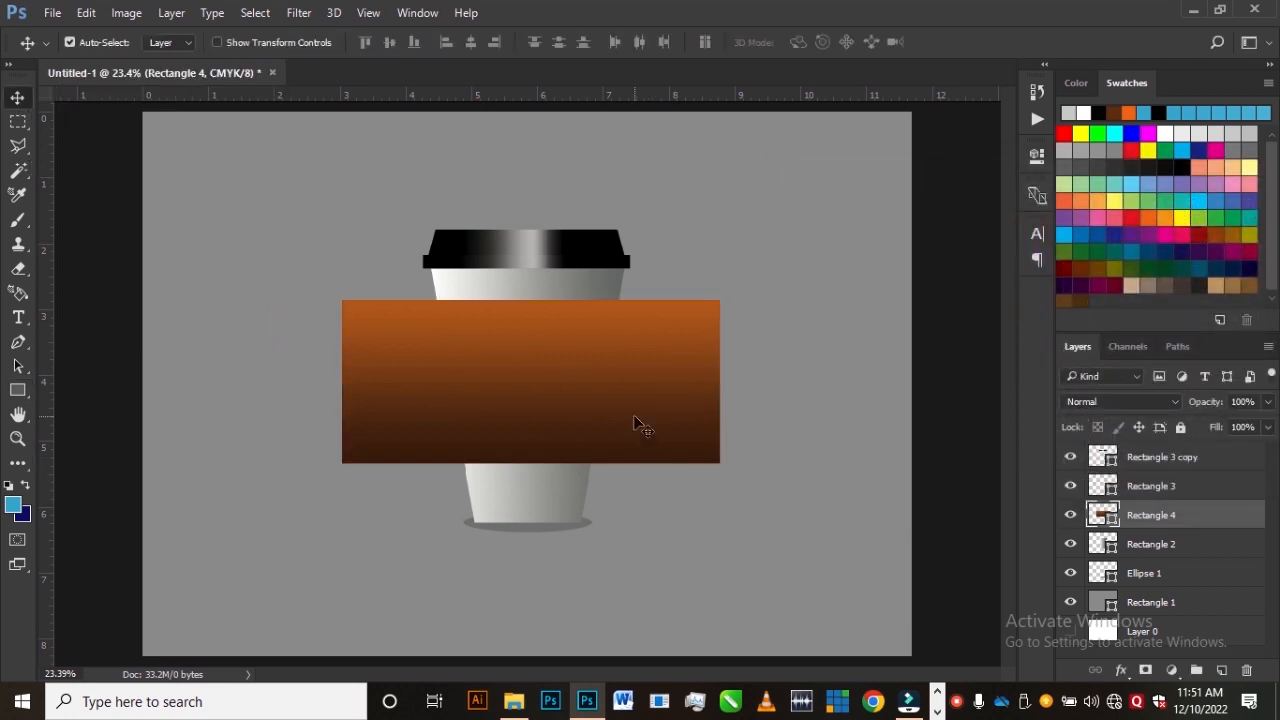
drag(631, 411, 629, 425)
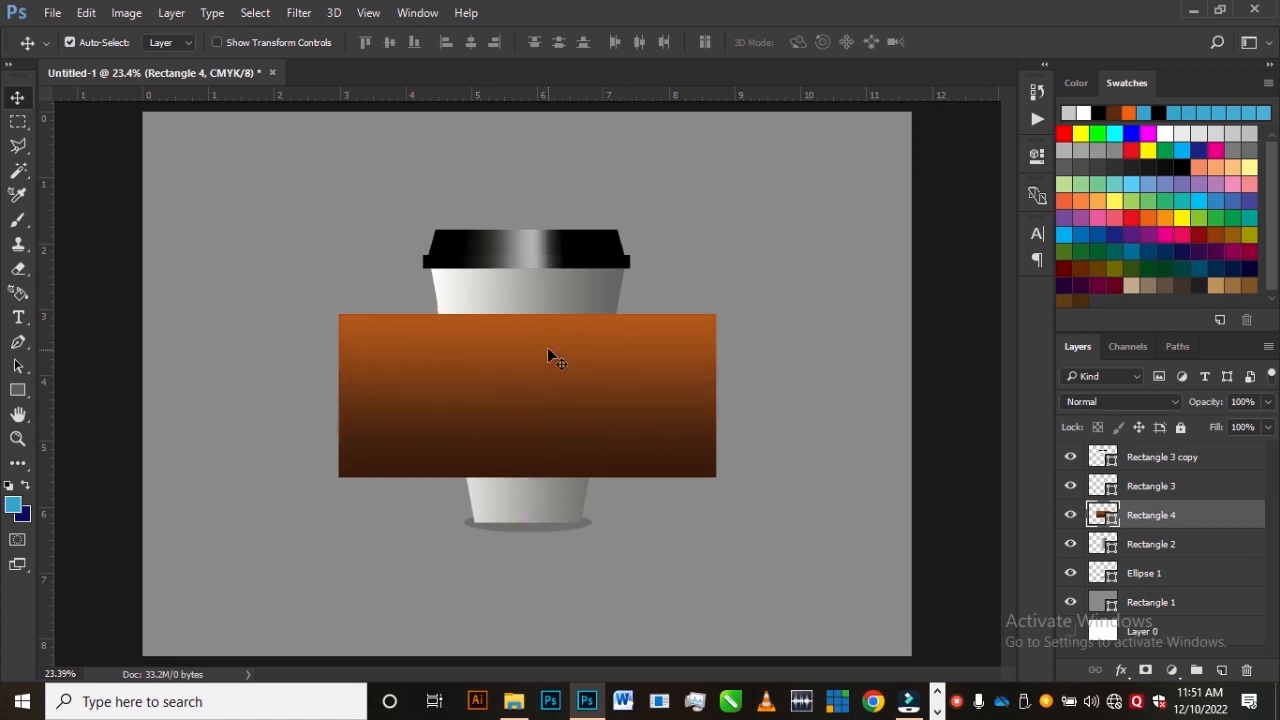
drag(566, 379, 590, 347)
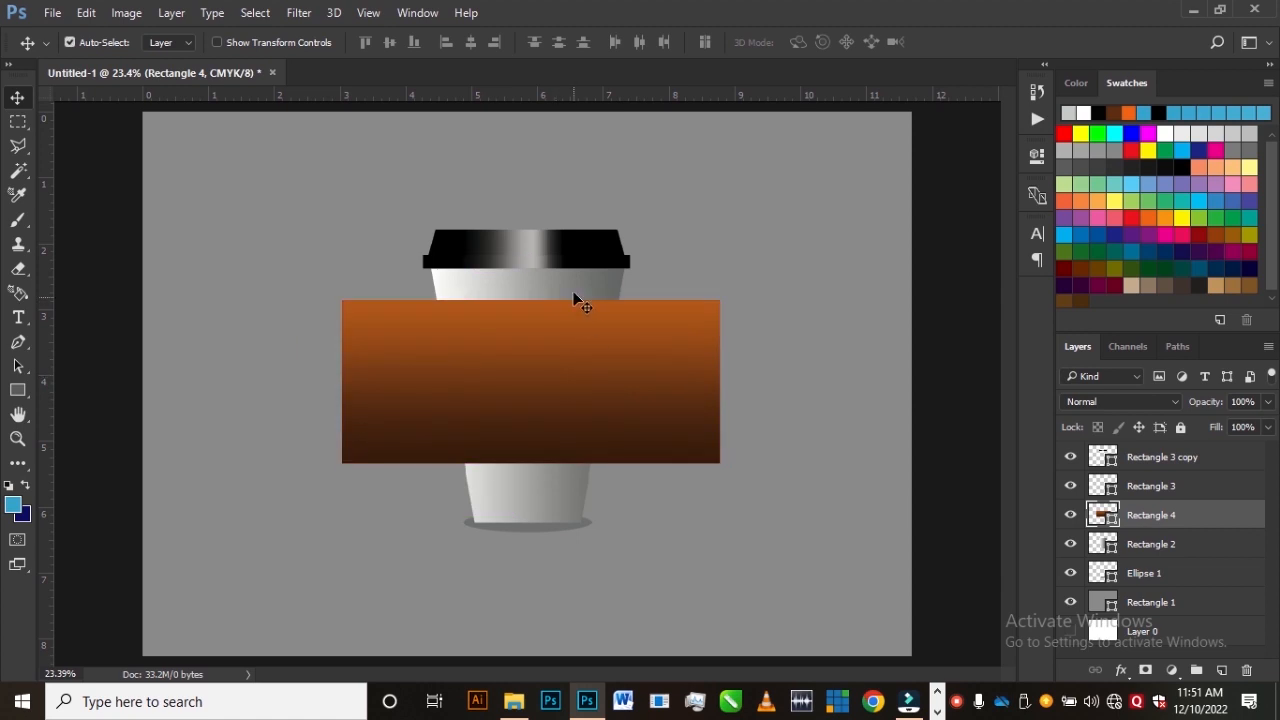
Clip the brown gradient layer Rectangle 4 to the cup body layer Rectangle 2 with a clipping mask
click(574, 292)
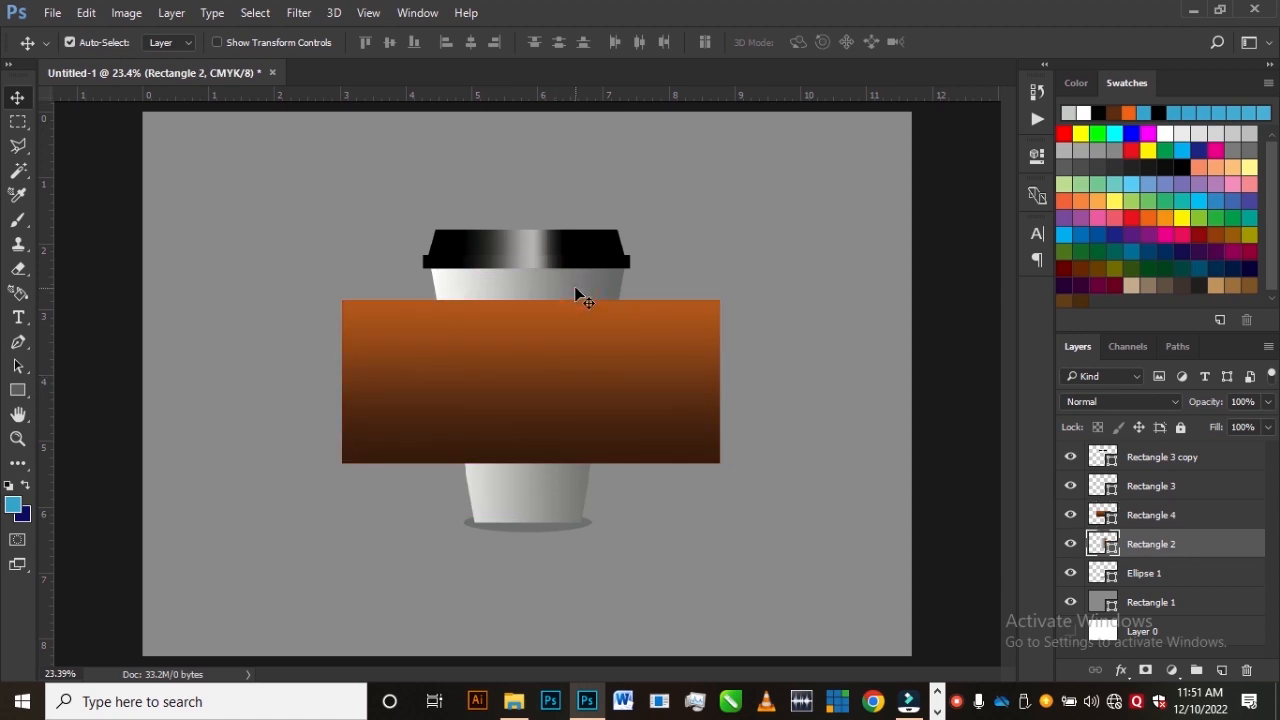
click(1177, 518)
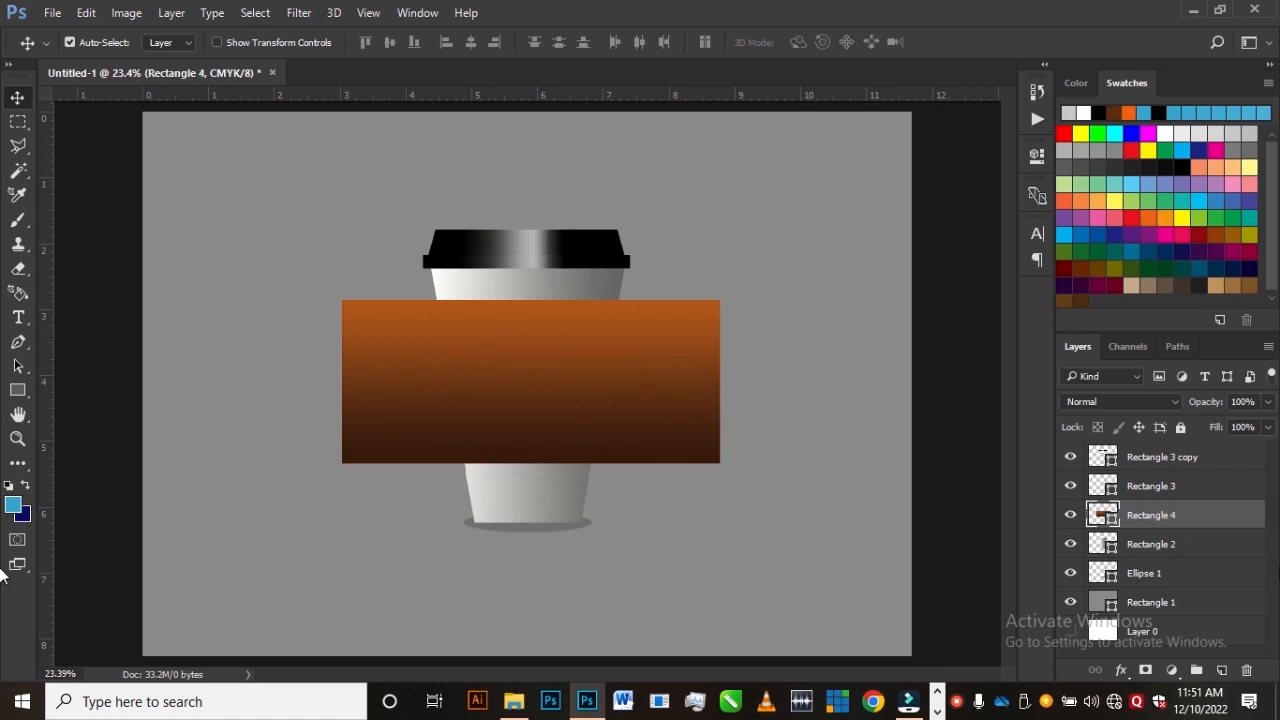
right_click(1192, 518)
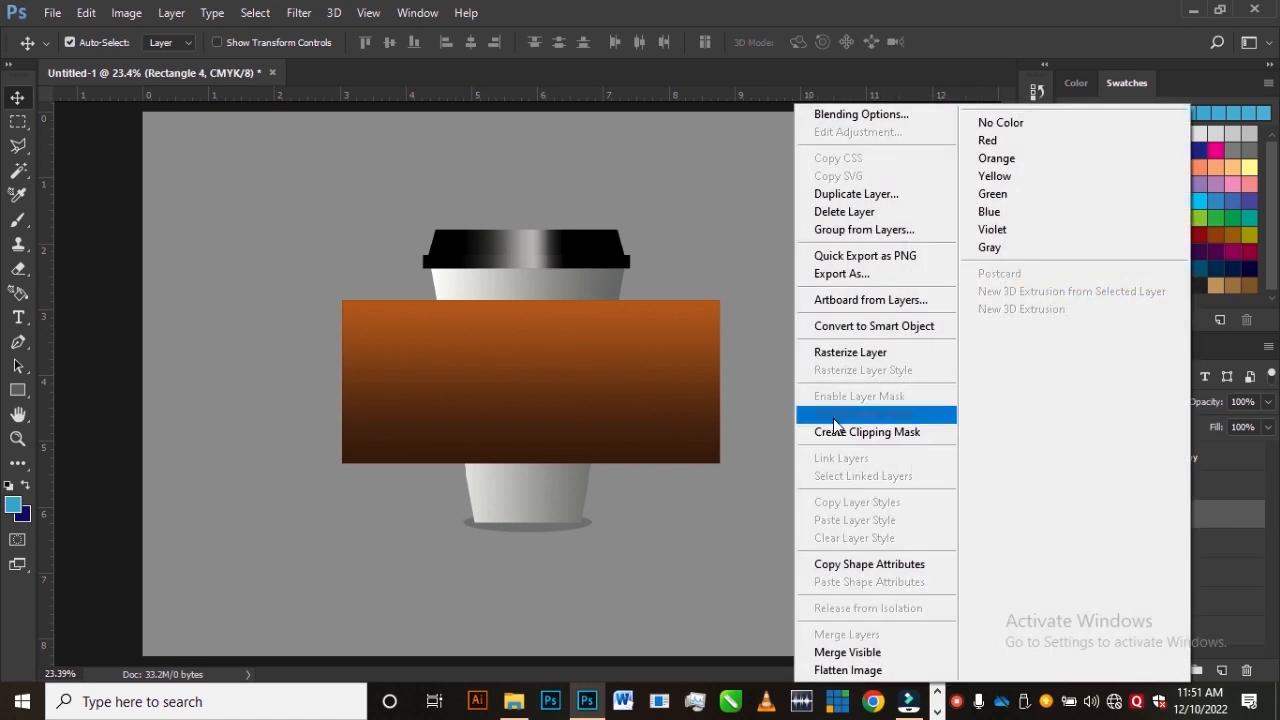
click(841, 441)
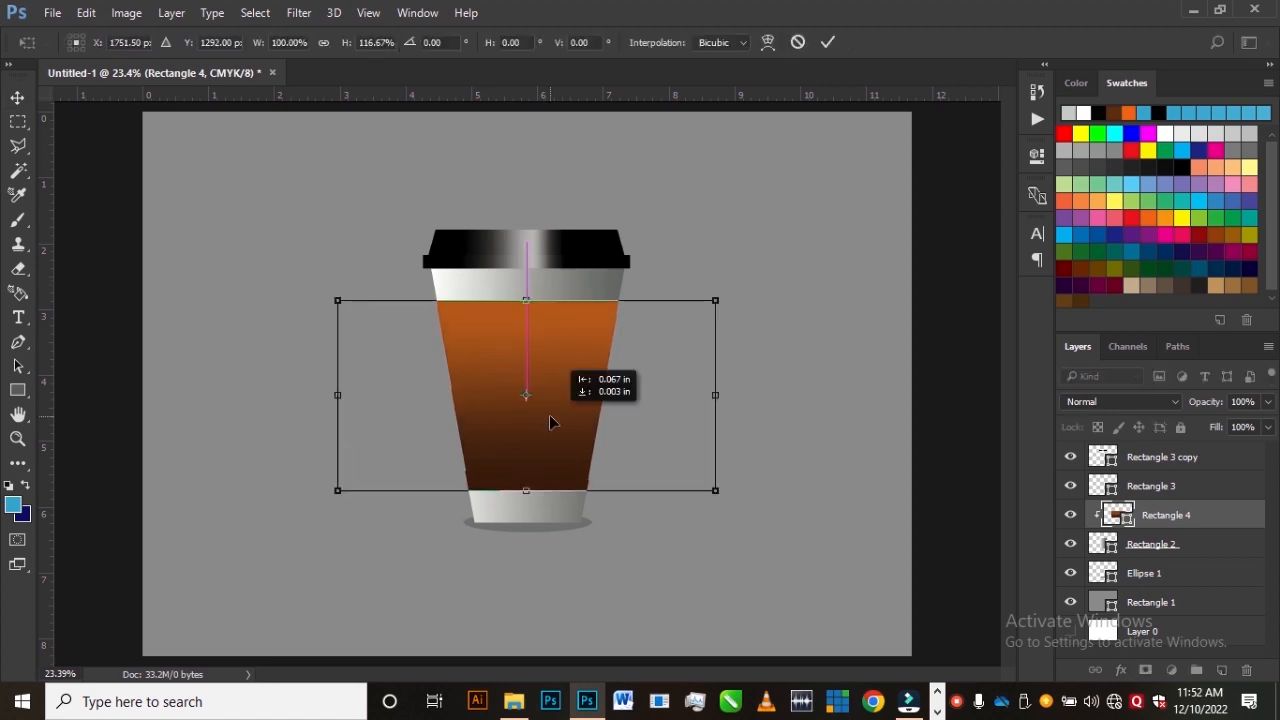
Stretch the brown sleeve rectangle vertically at both its lower and upper edges to about 907 px tall
drag(553, 423, 550, 422)
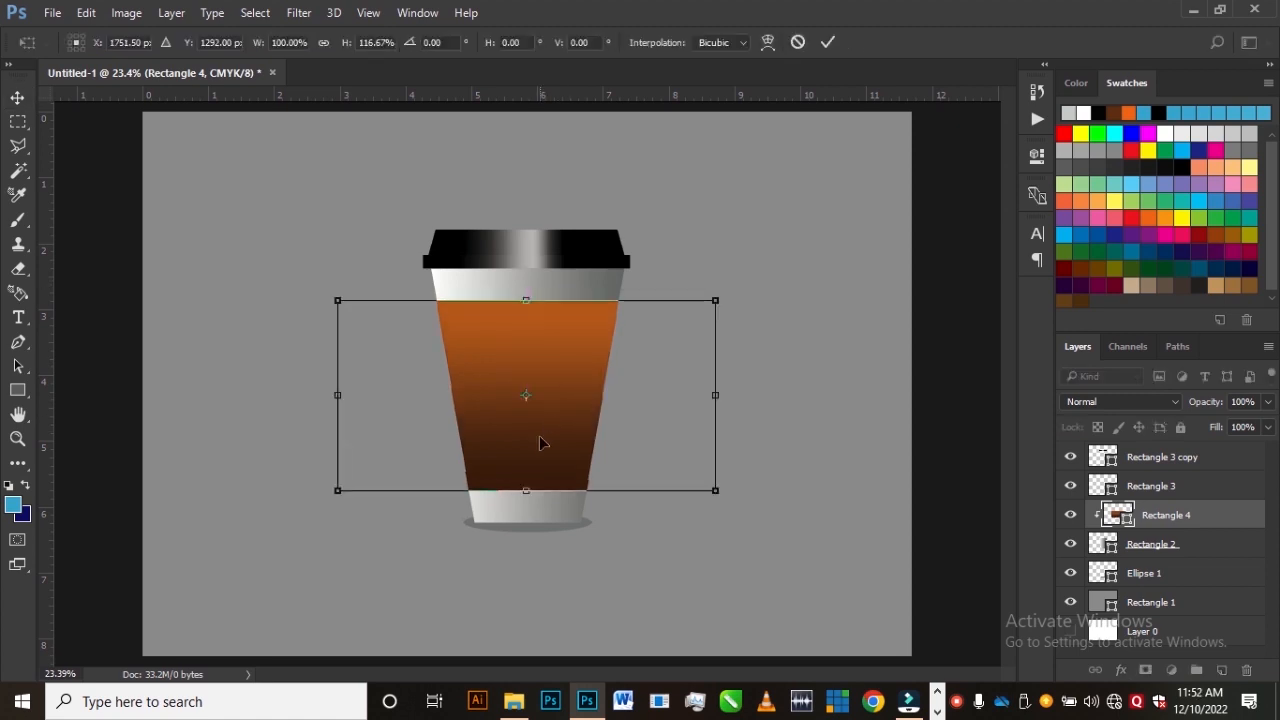
drag(526, 493, 529, 496)
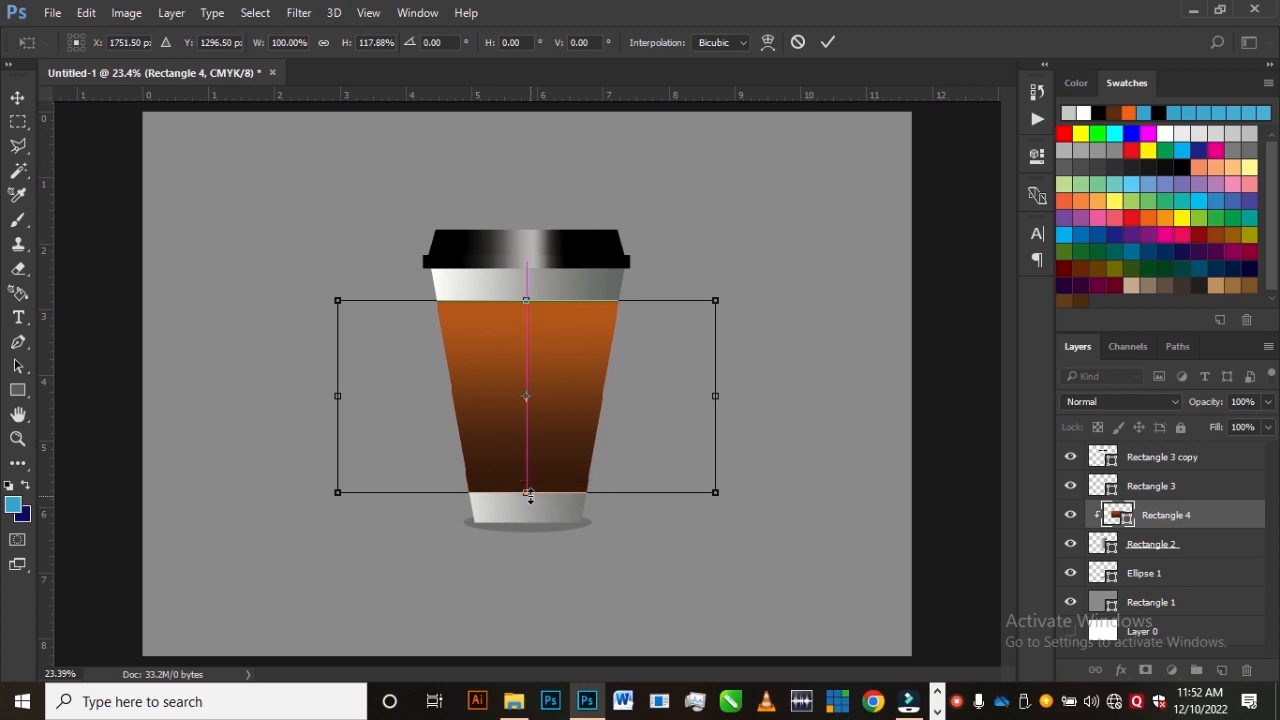
drag(527, 302, 532, 307)
double_click(555, 342)
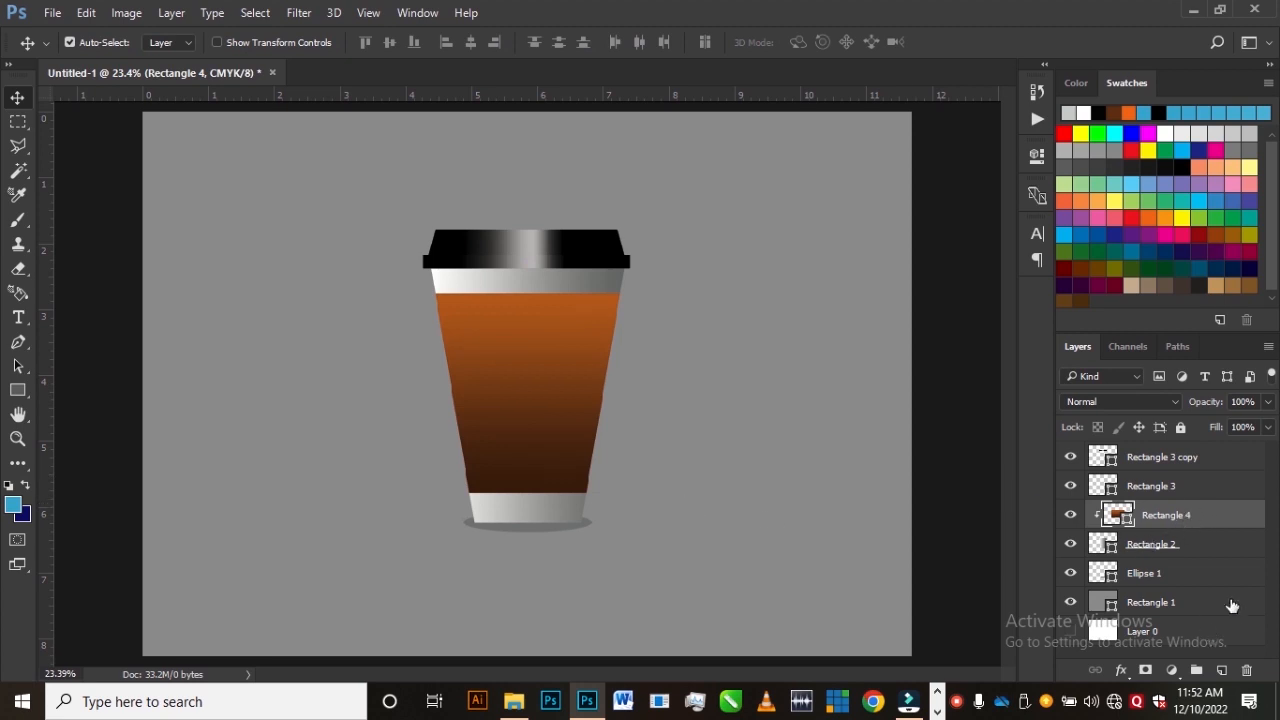
Duplicate the brown sleeve rectangle slightly lower on the cup and give the copy a solid white fill
drag(552, 349, 552, 379)
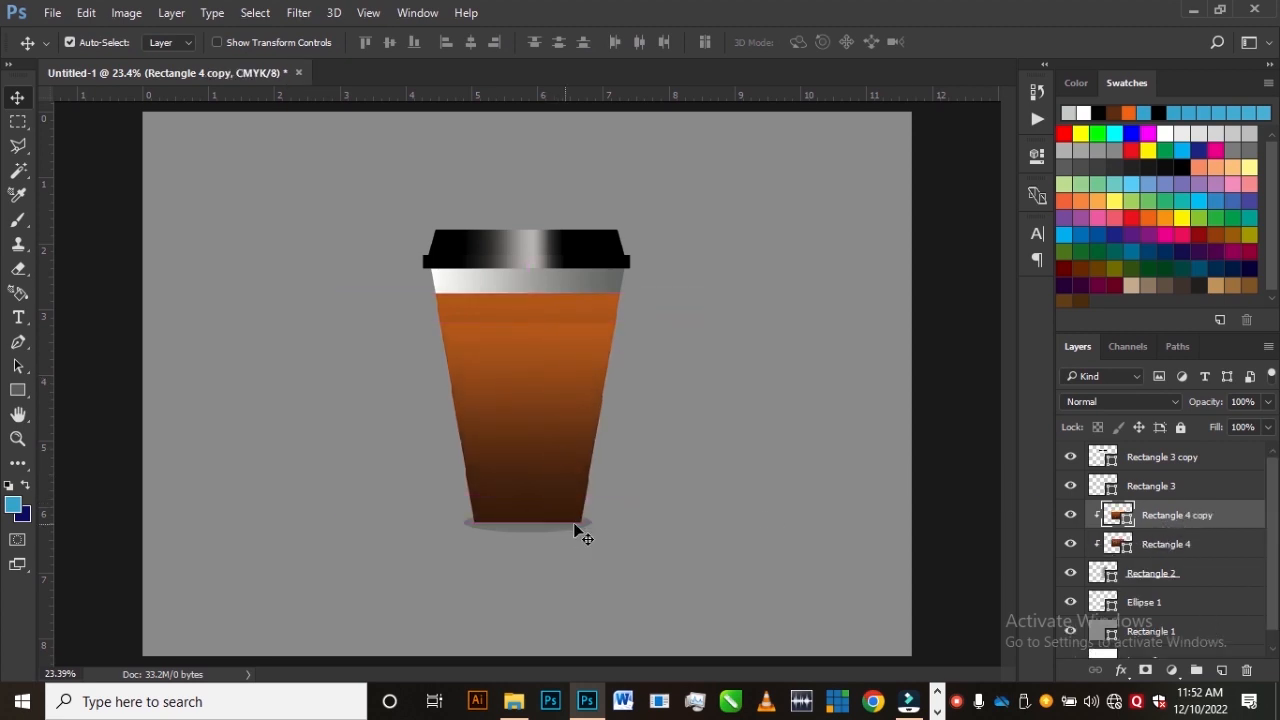
click(16, 391)
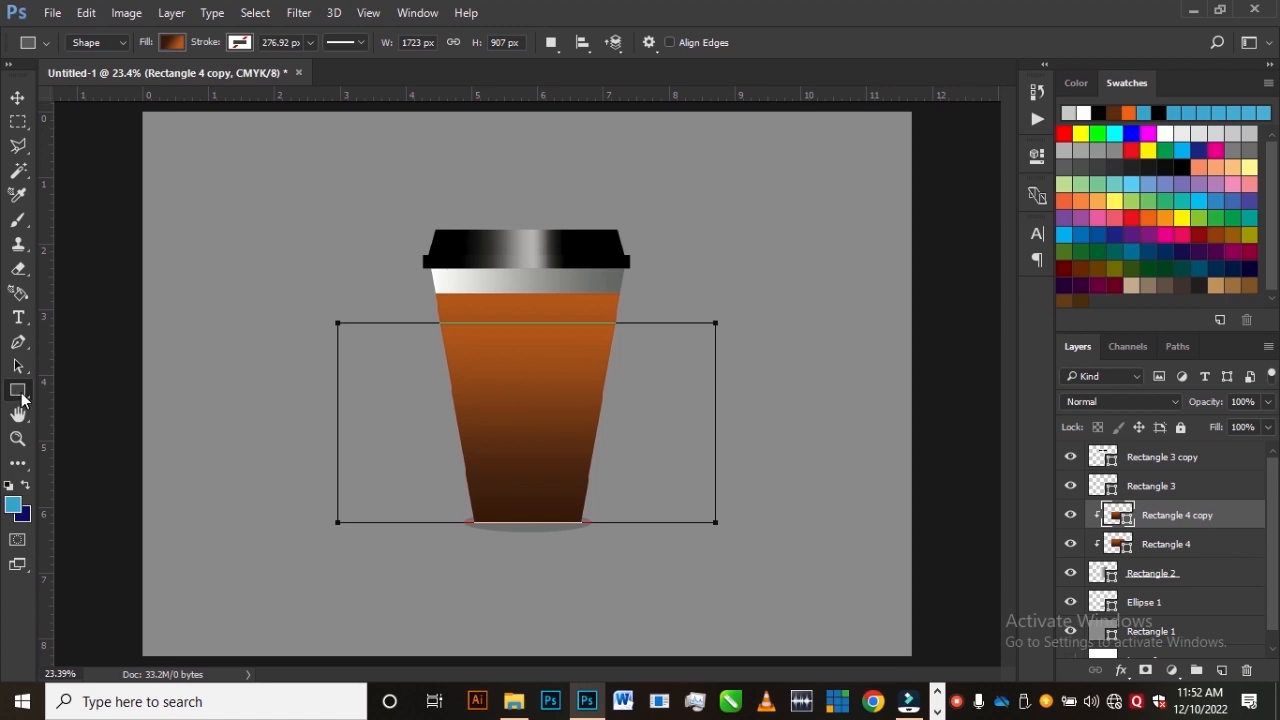
click(169, 42)
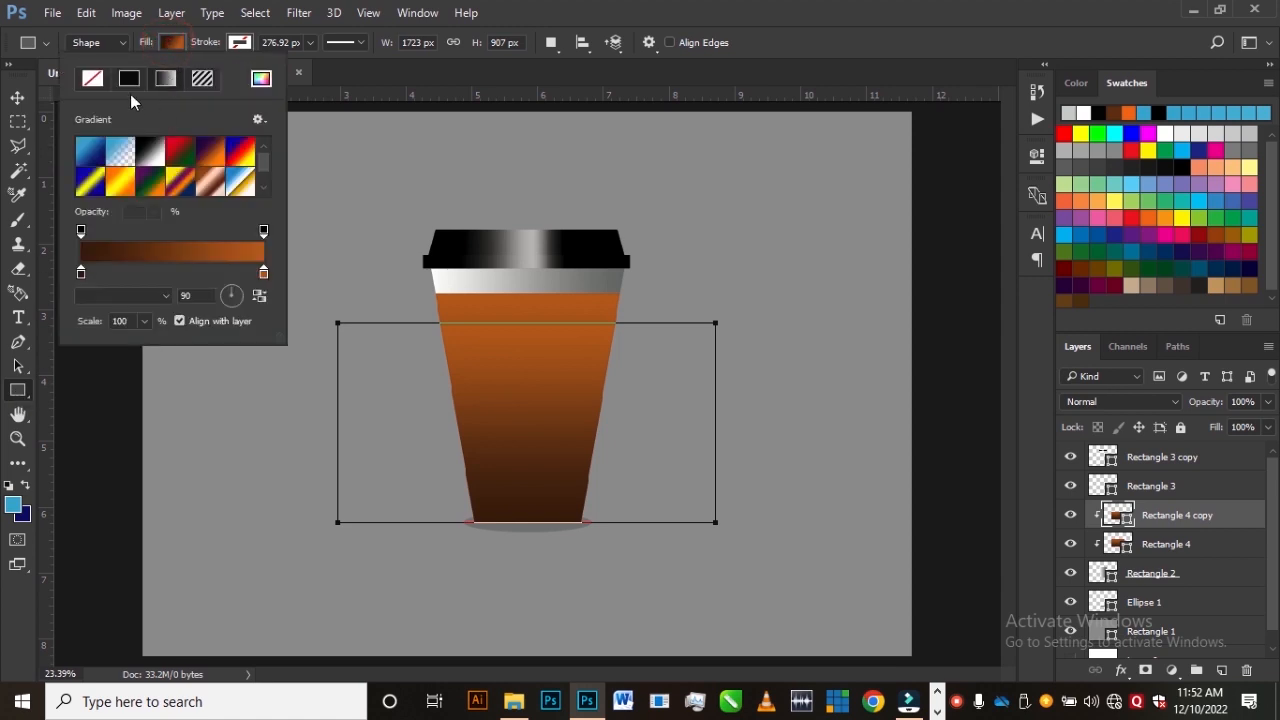
click(128, 84)
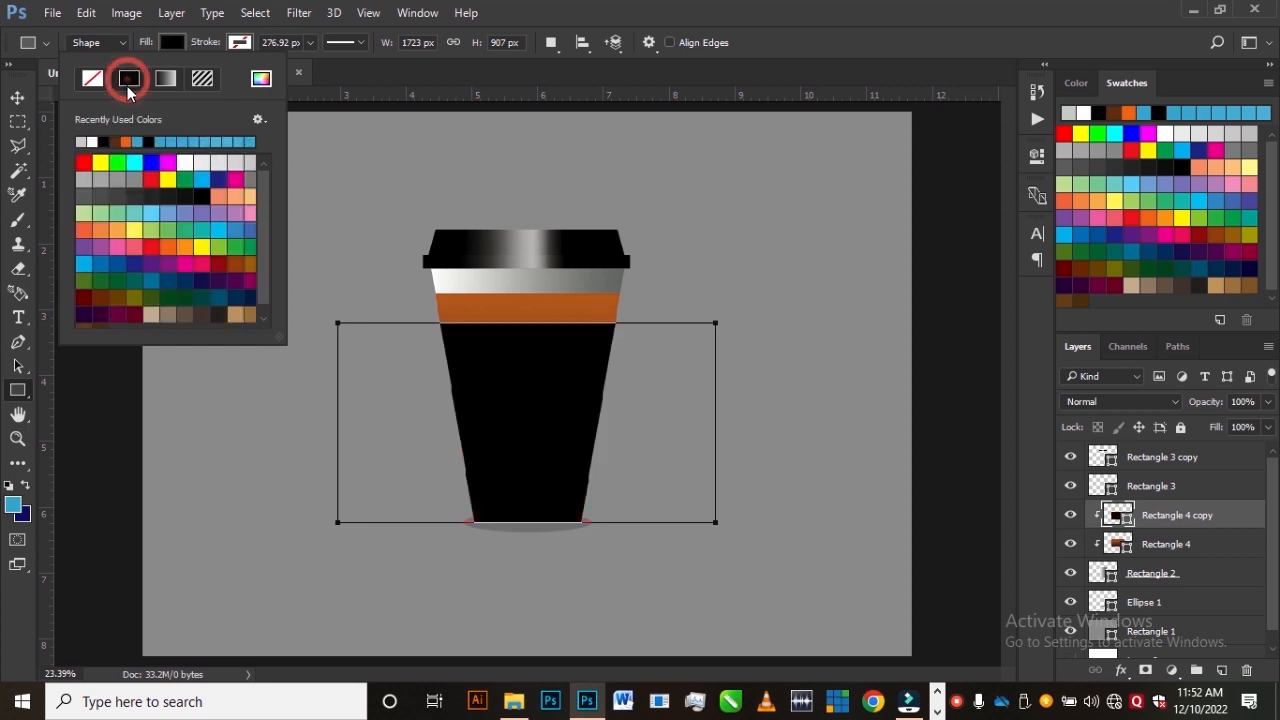
click(92, 141)
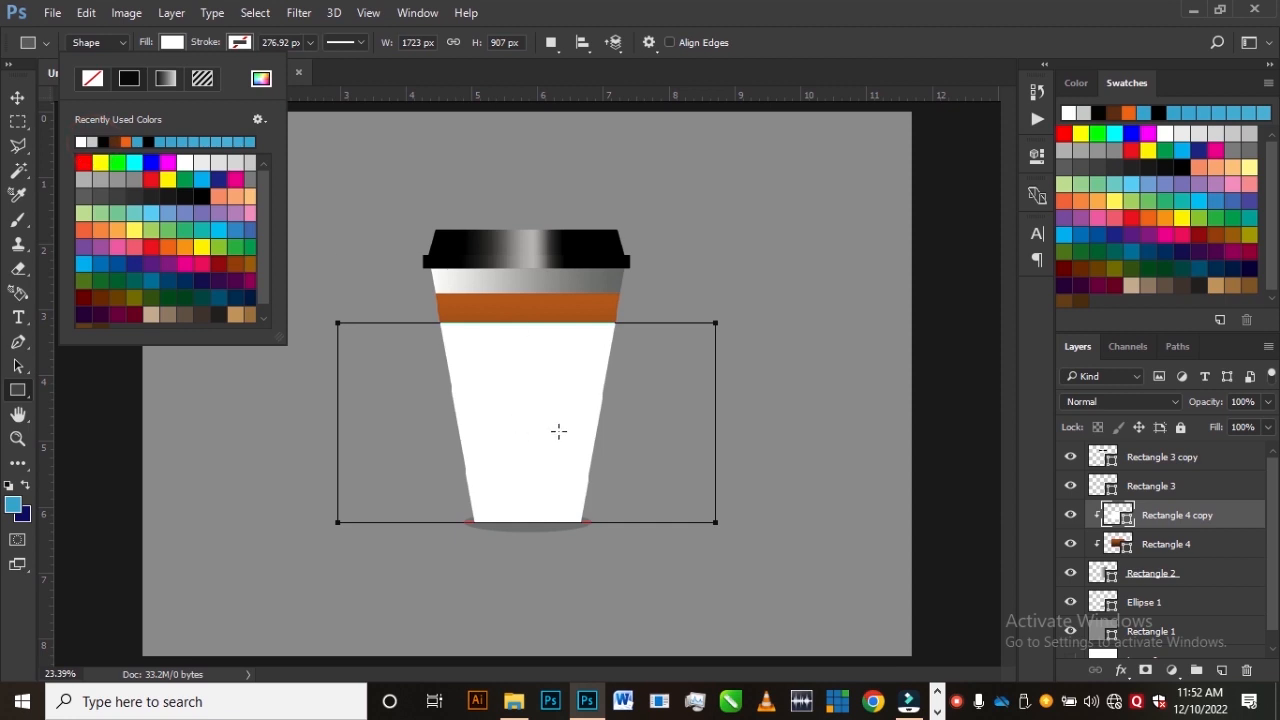
Squash the white rectangle vertically into a thin horizontal line just above the sleeve's lower edge
click(17, 97)
click(17, 97)
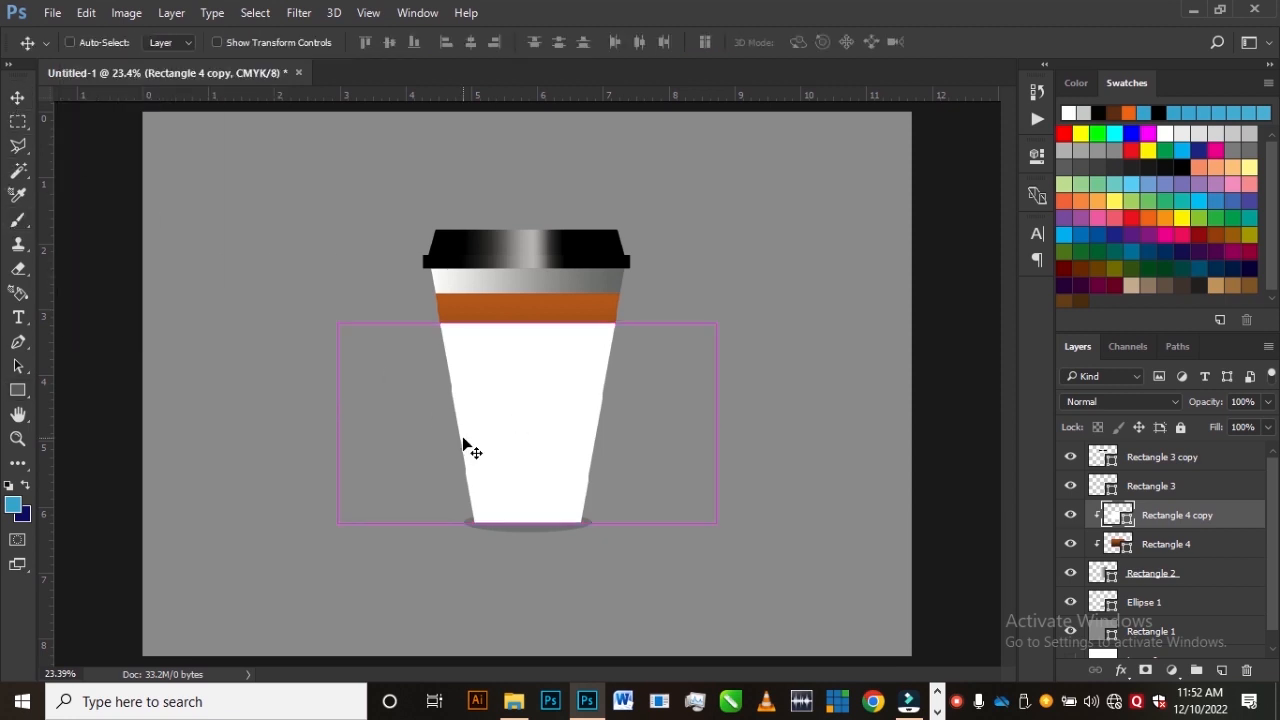
key(ctrl+t)
drag(523, 322, 546, 480)
click(826, 42)
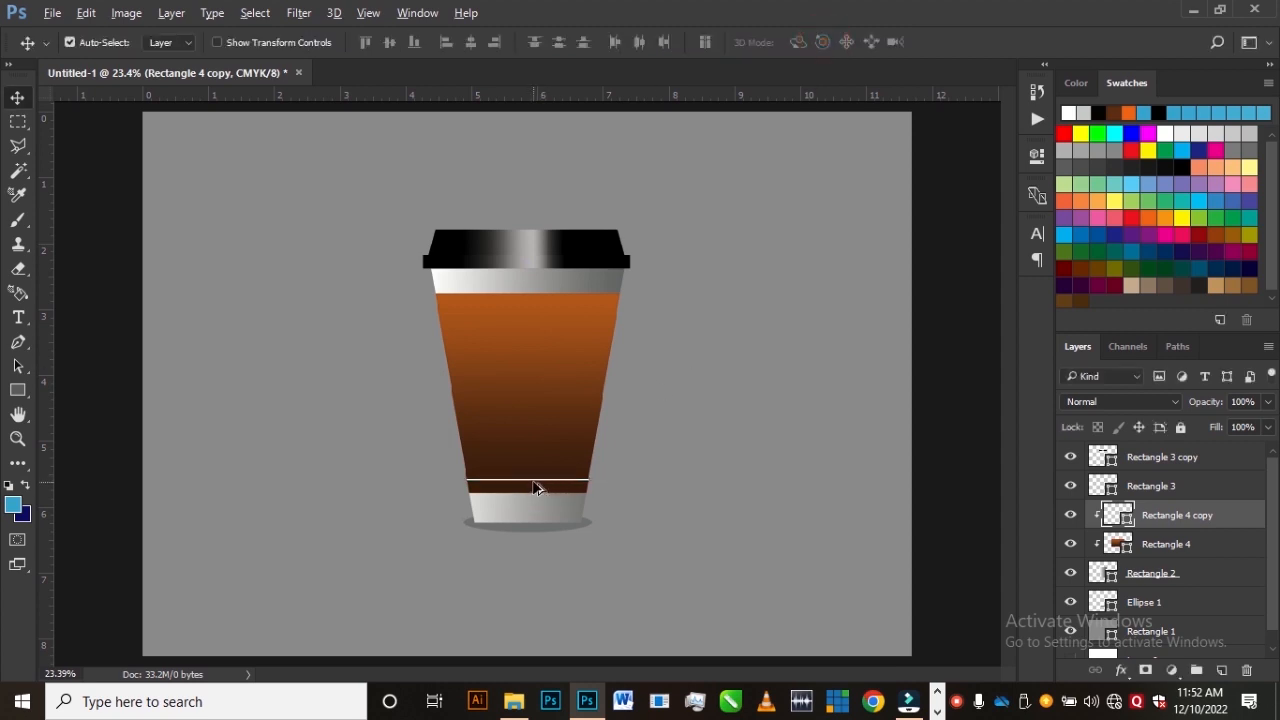
Copy the thin white line to just below the sleeve's upper edge and shift the lower line slightly down
drag(537, 488, 534, 440)
key(ctrl+z)
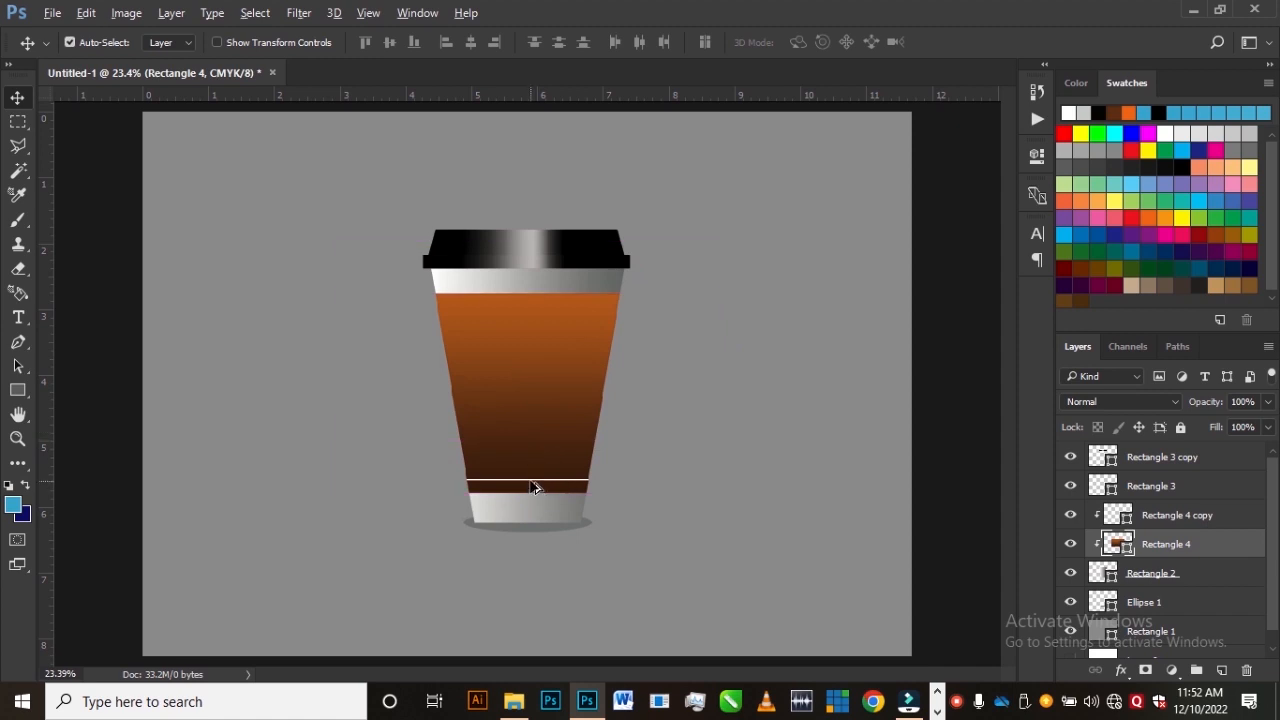
drag(530, 483, 528, 300)
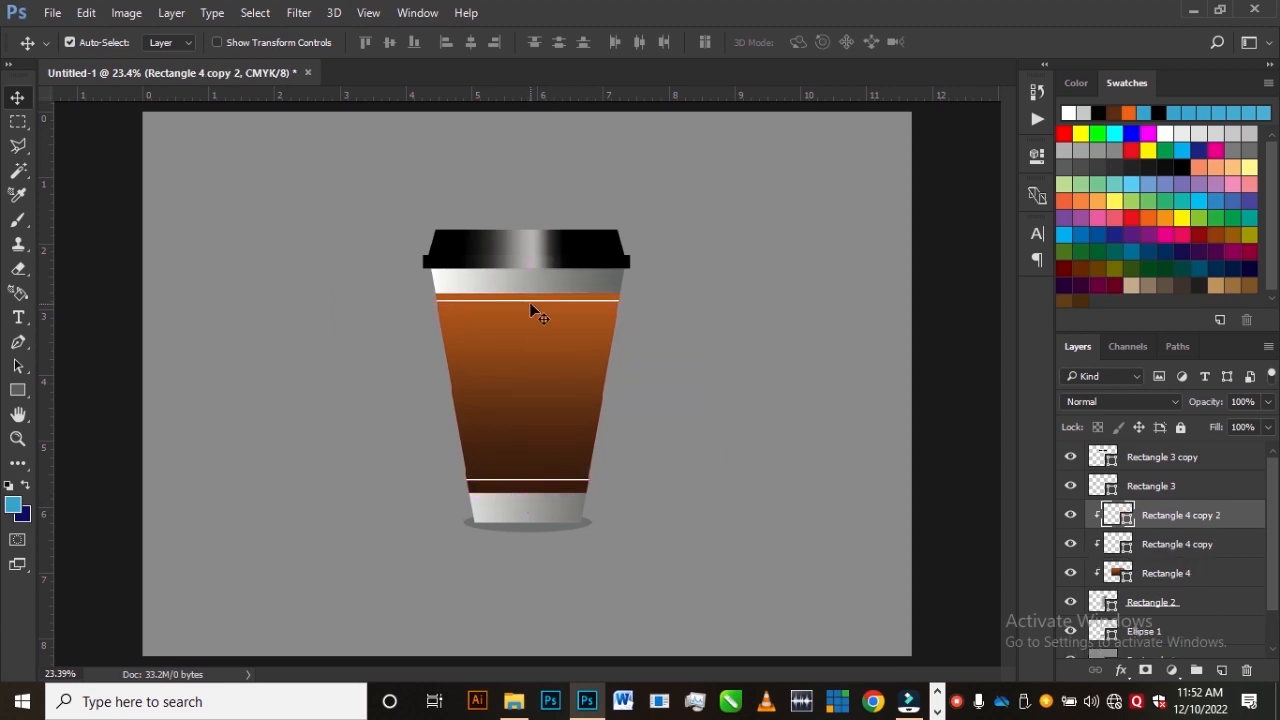
click(540, 489)
drag(539, 482, 532, 486)
click(553, 488)
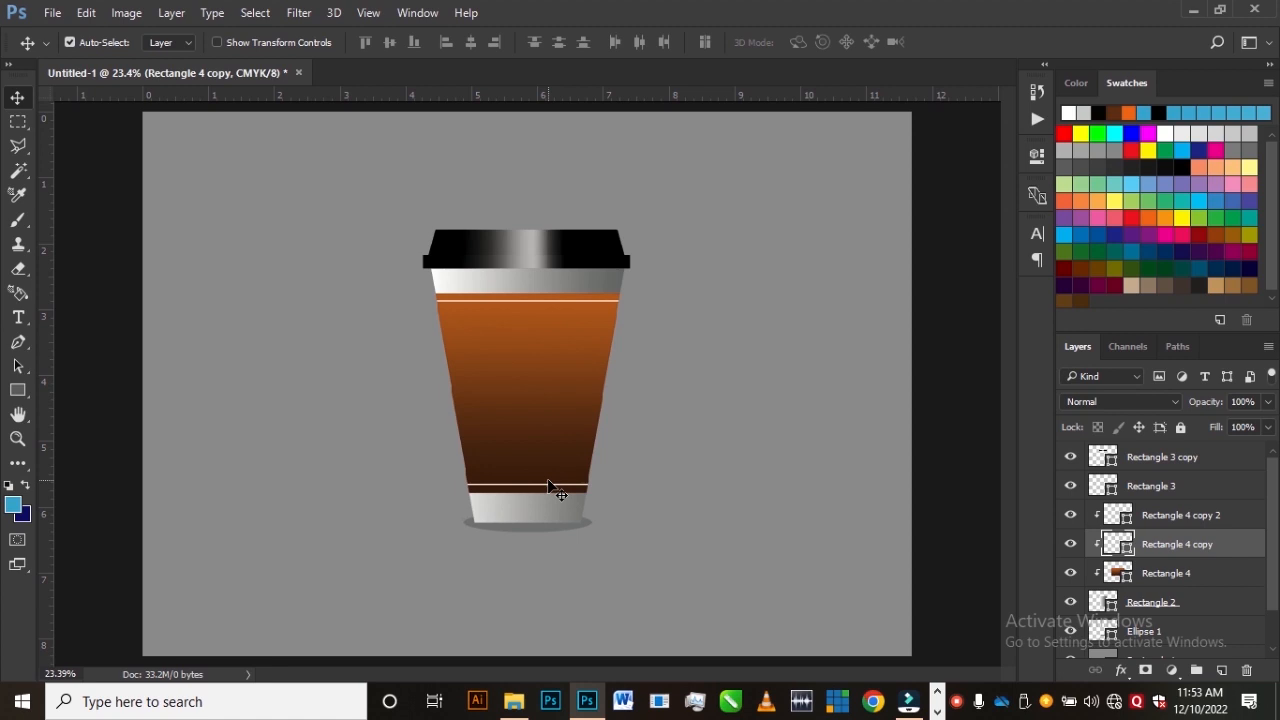
scroll(535, 412, down, 3)
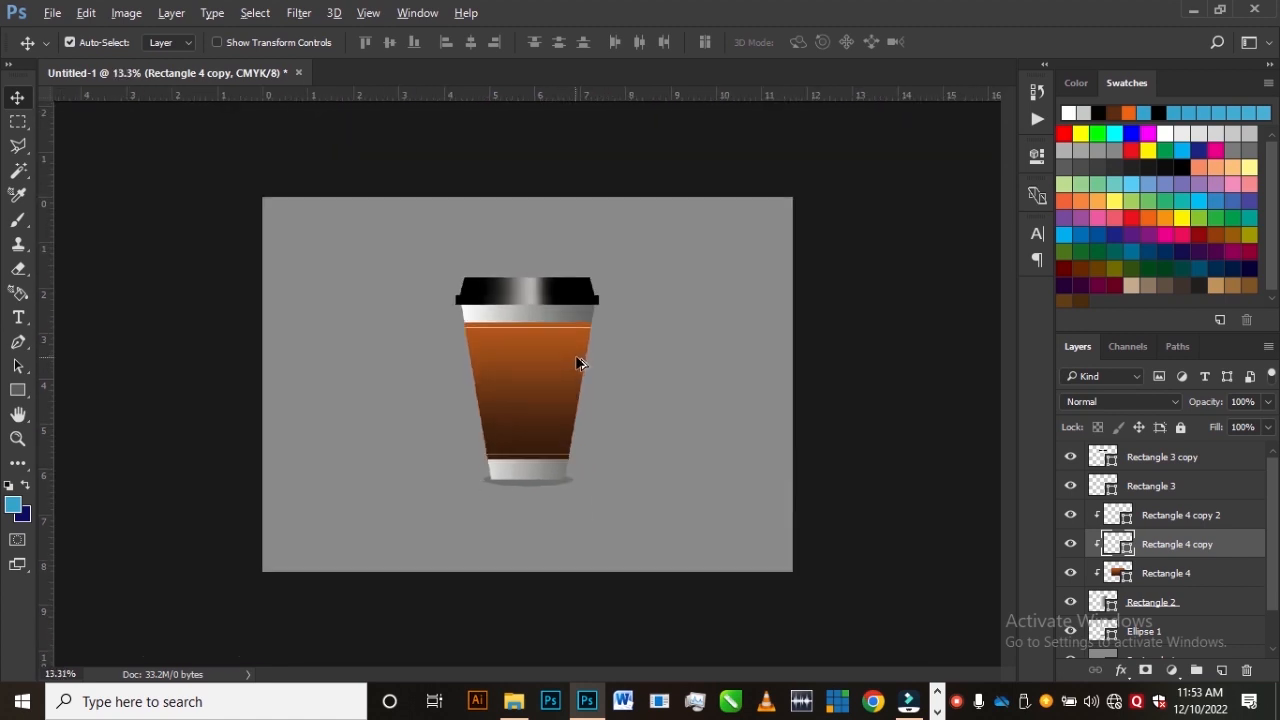
scroll(550, 362, down, 1)
scroll(548, 360, up, 4)
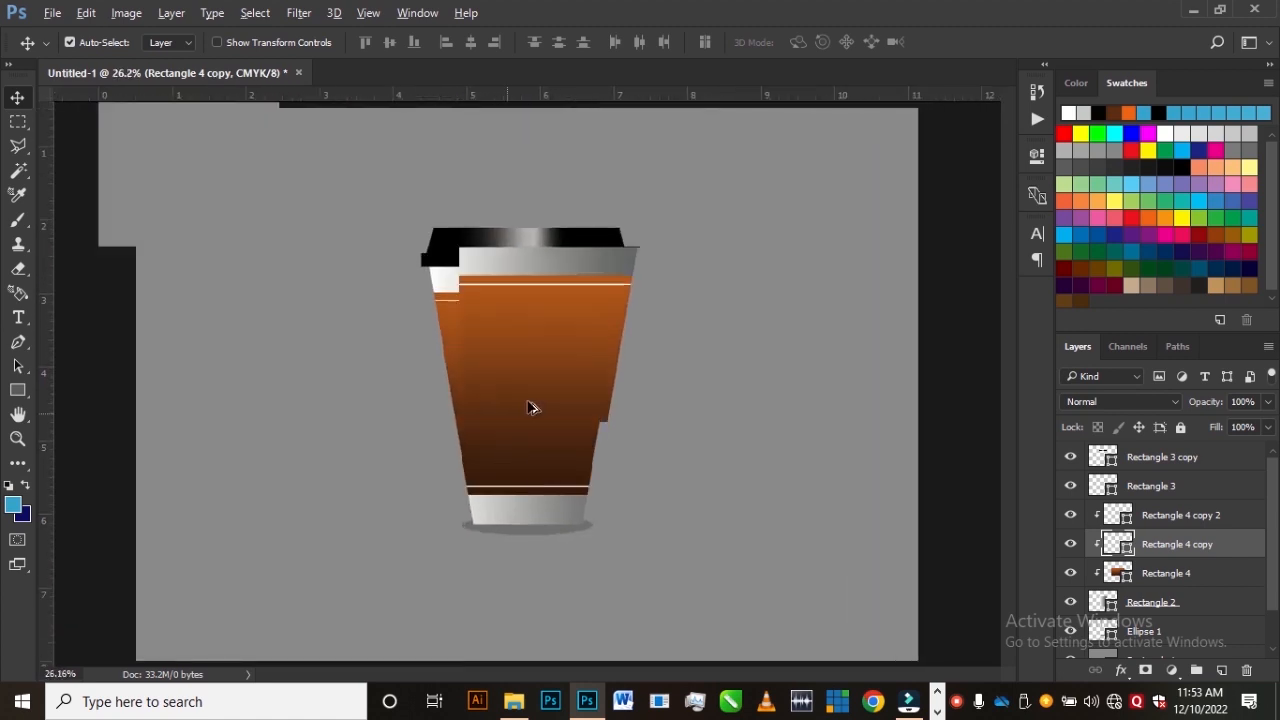
scroll(566, 412, down, 3)
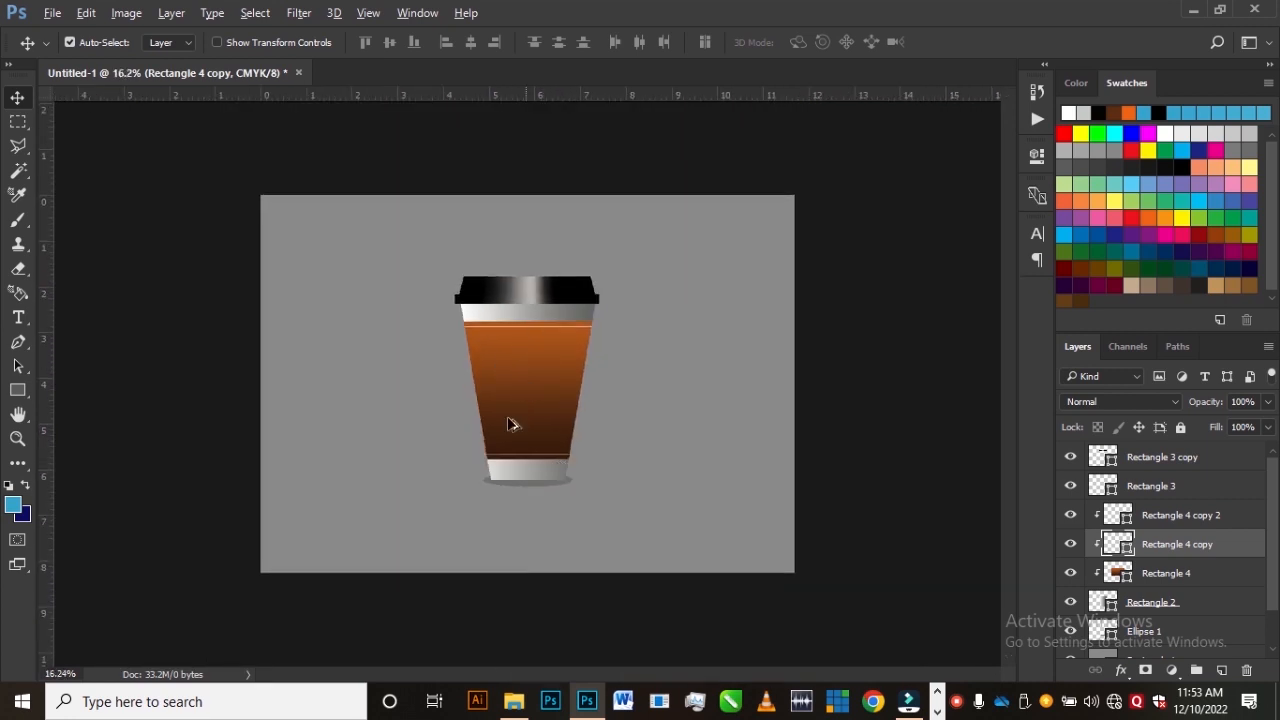
scroll(552, 318, up, 3)
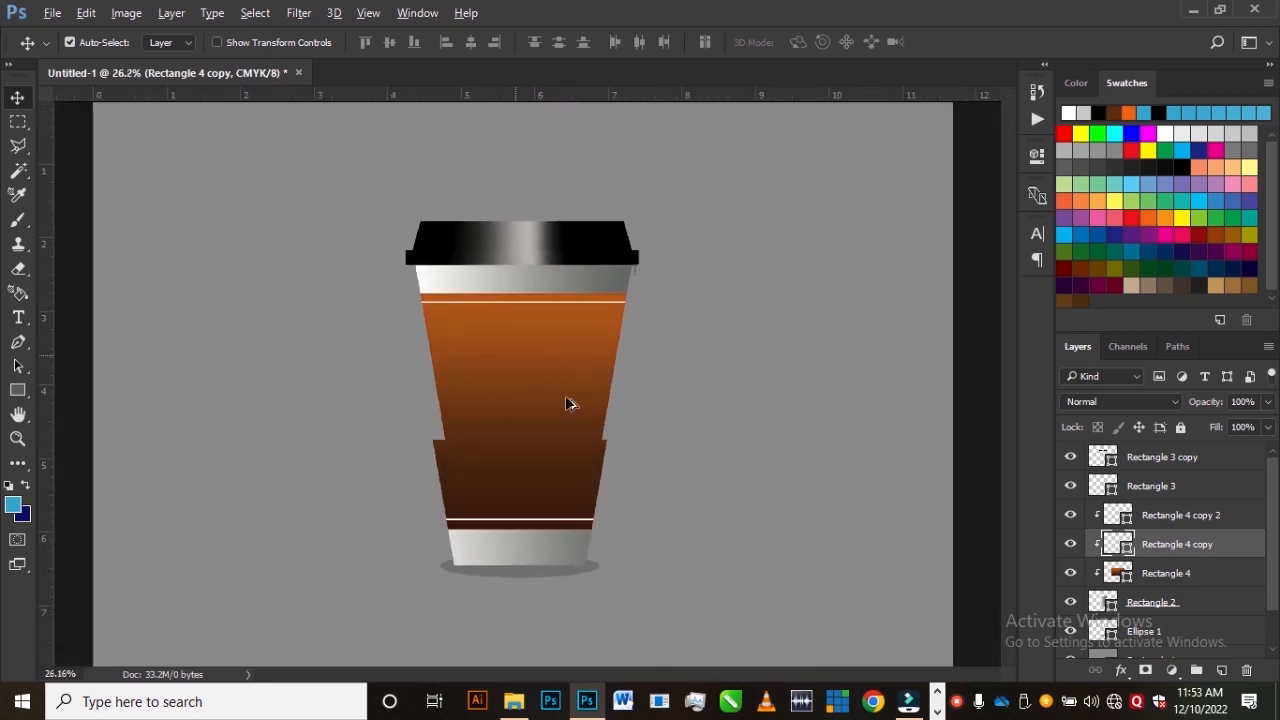
scroll(560, 410, down, 3)
scroll(530, 414, up, 5)
Draw a closed Pen shape about 684 by 203 px with a curved upper edge across the sleeve's bottom, directly above the Rectangle 4 layer
click(543, 431)
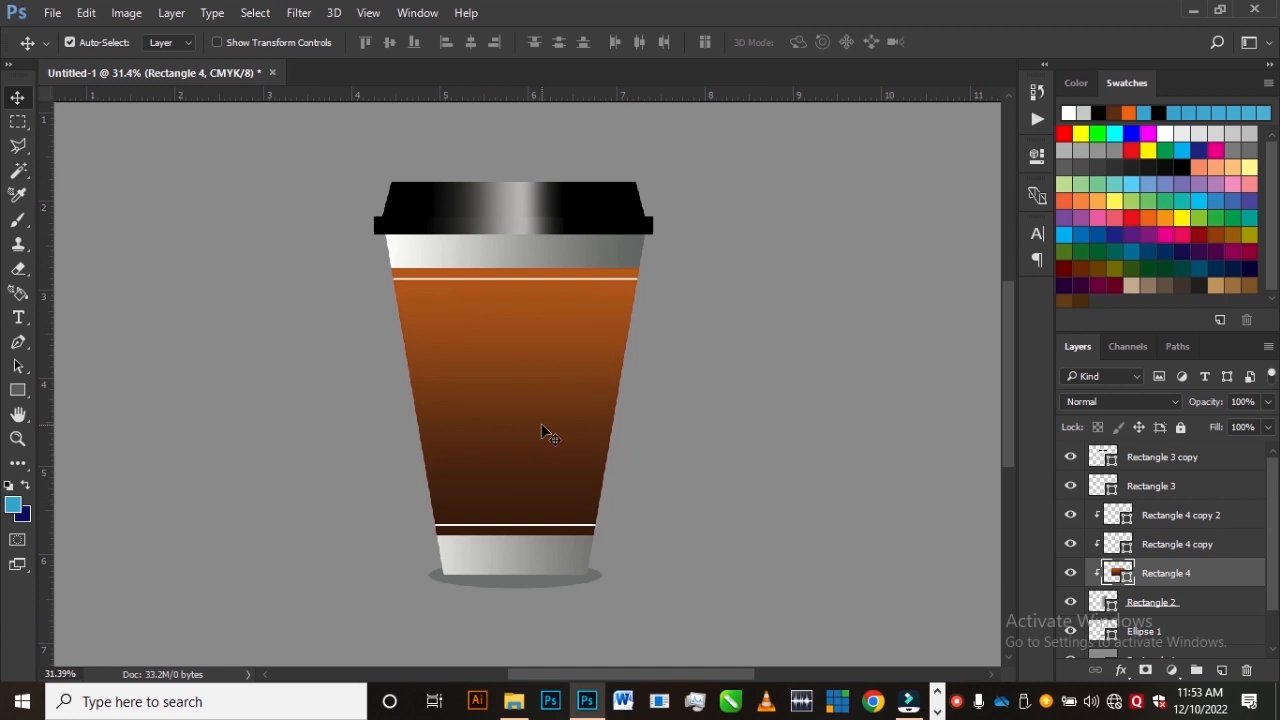
click(540, 370)
click(18, 342)
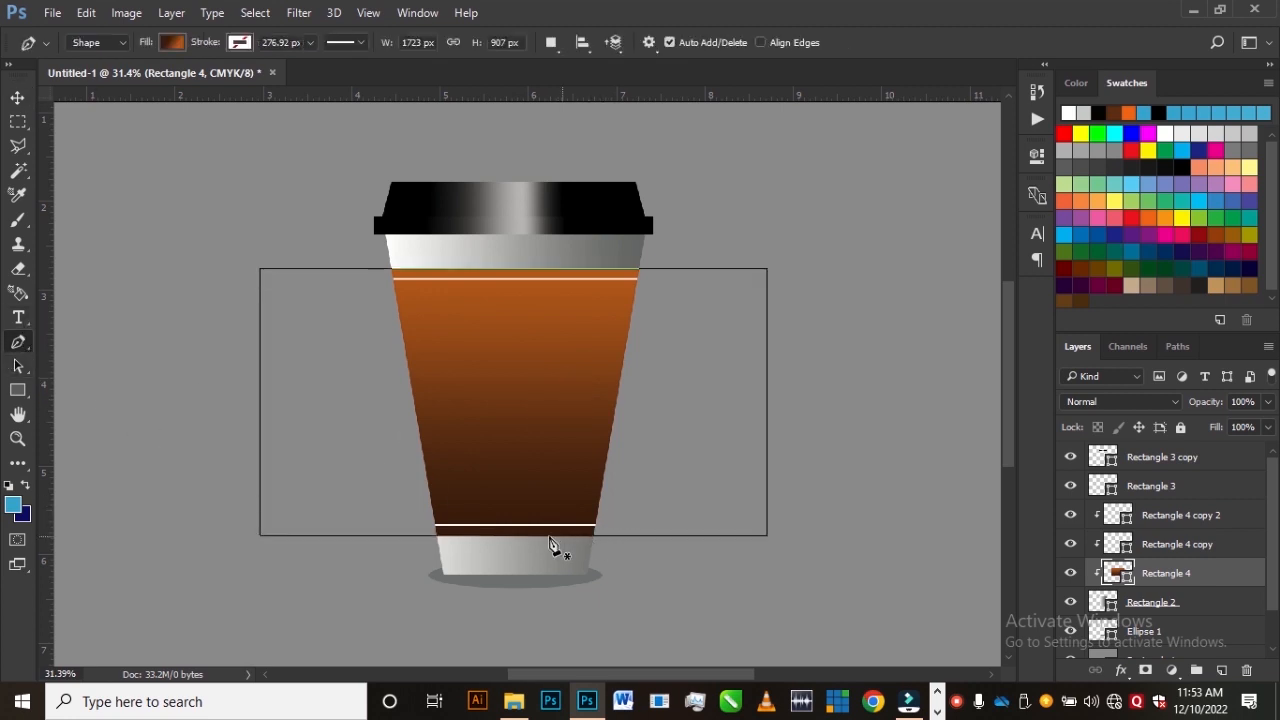
click(416, 533)
click(612, 540)
click(612, 536)
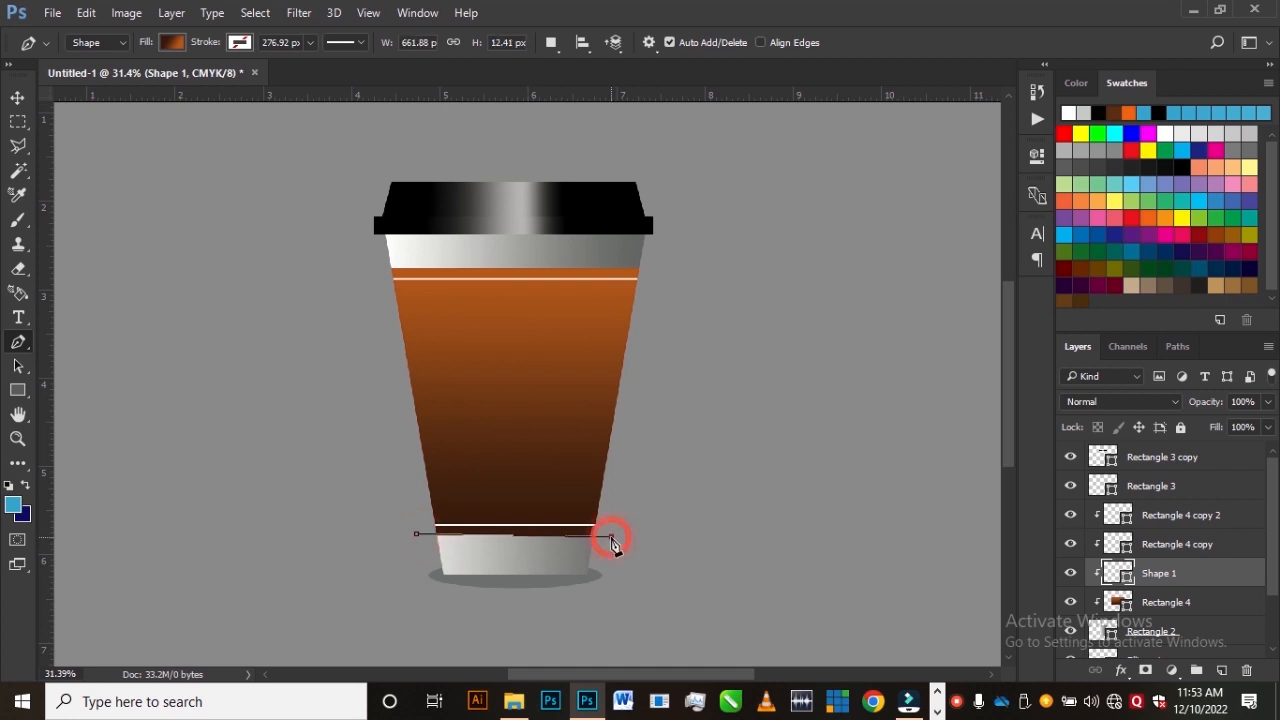
click(616, 478)
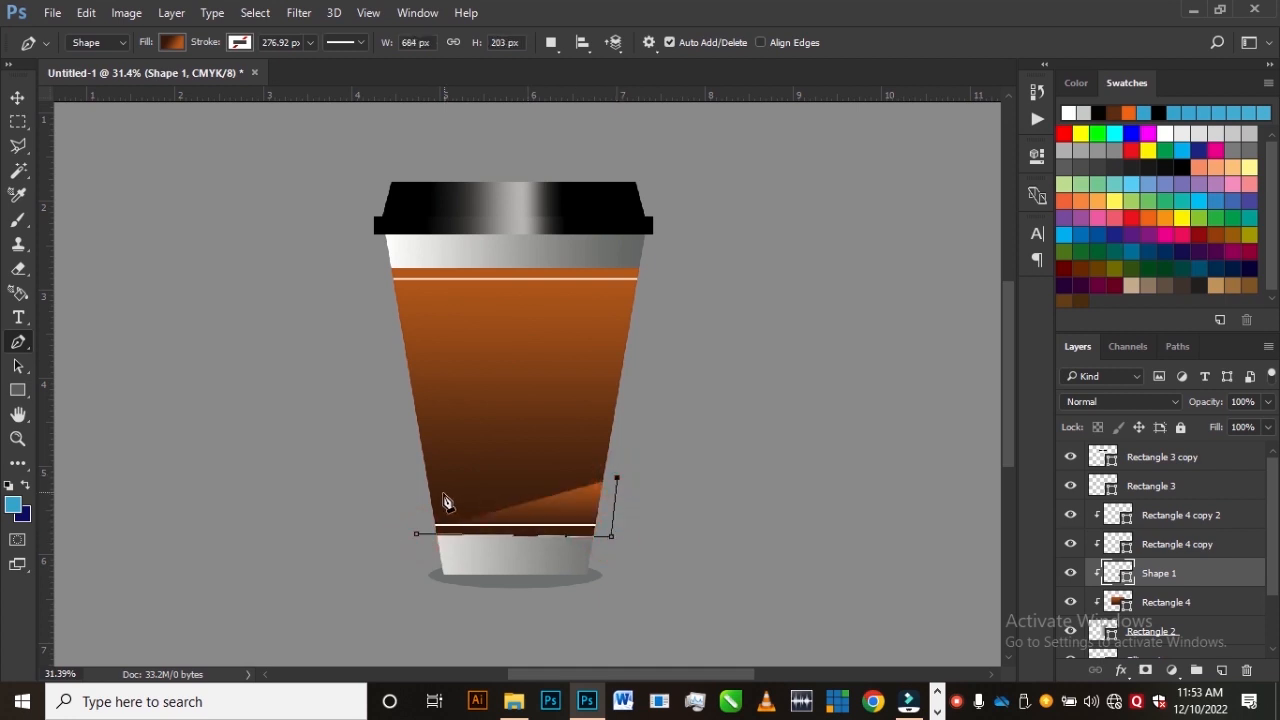
drag(424, 512, 315, 486)
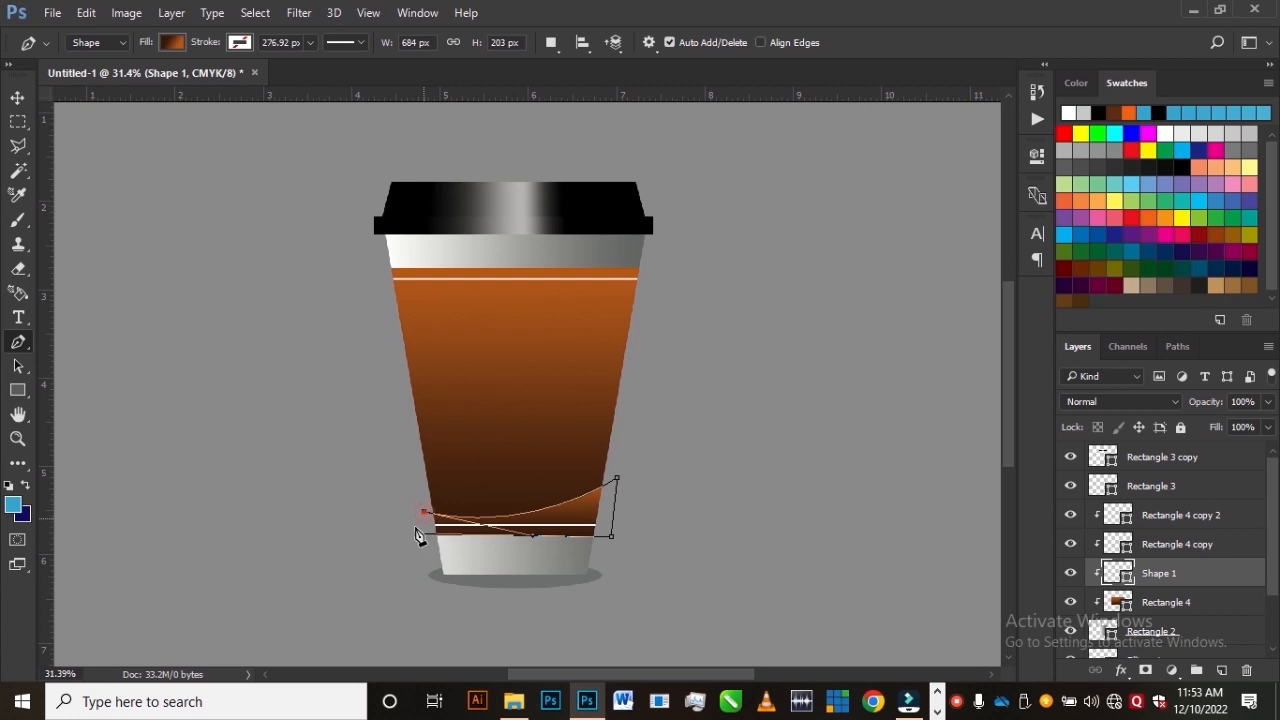
click(416, 532)
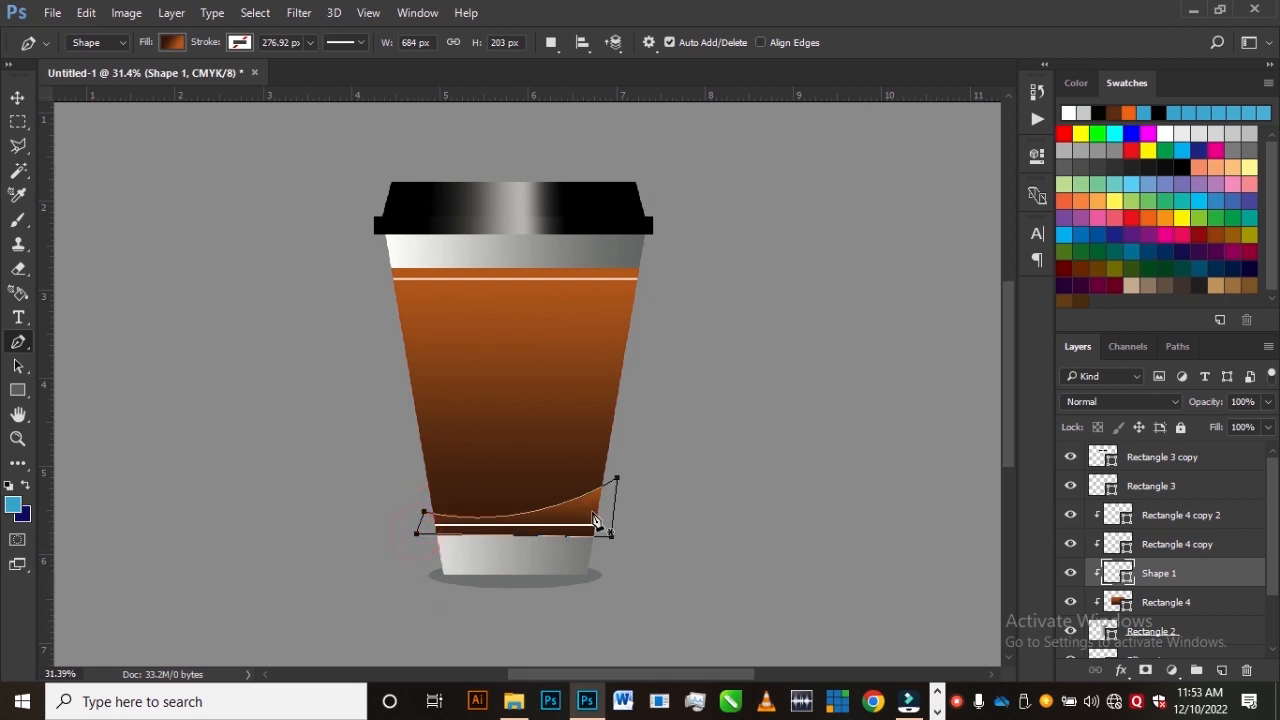
Replace the curved shape's gradient fill with a solid orange-brown, ae4c17
click(17, 97)
click(340, 504)
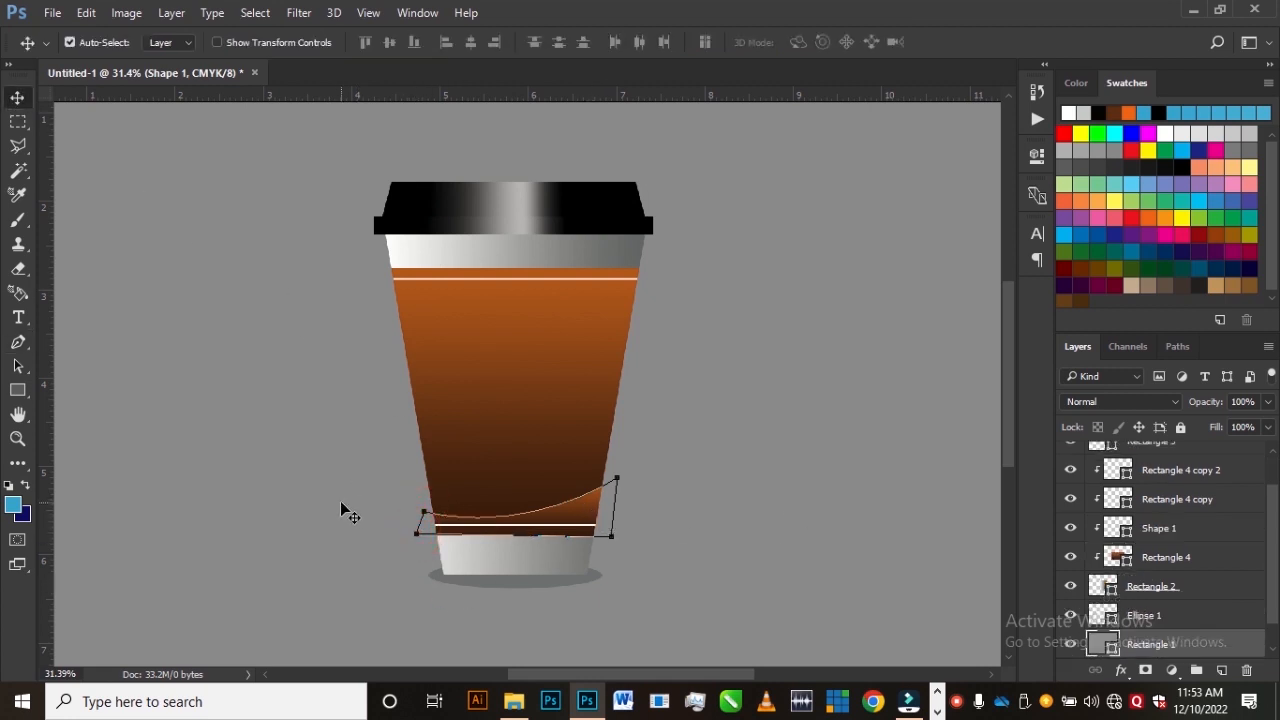
click(585, 515)
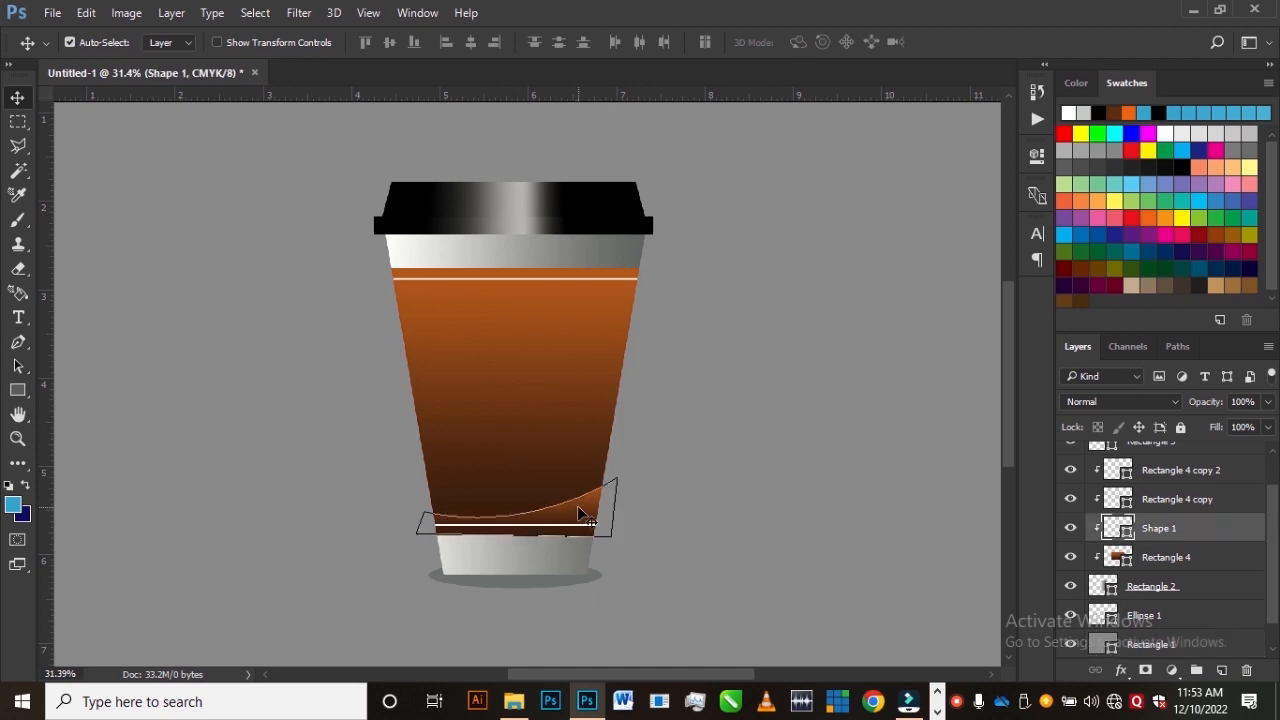
click(17, 390)
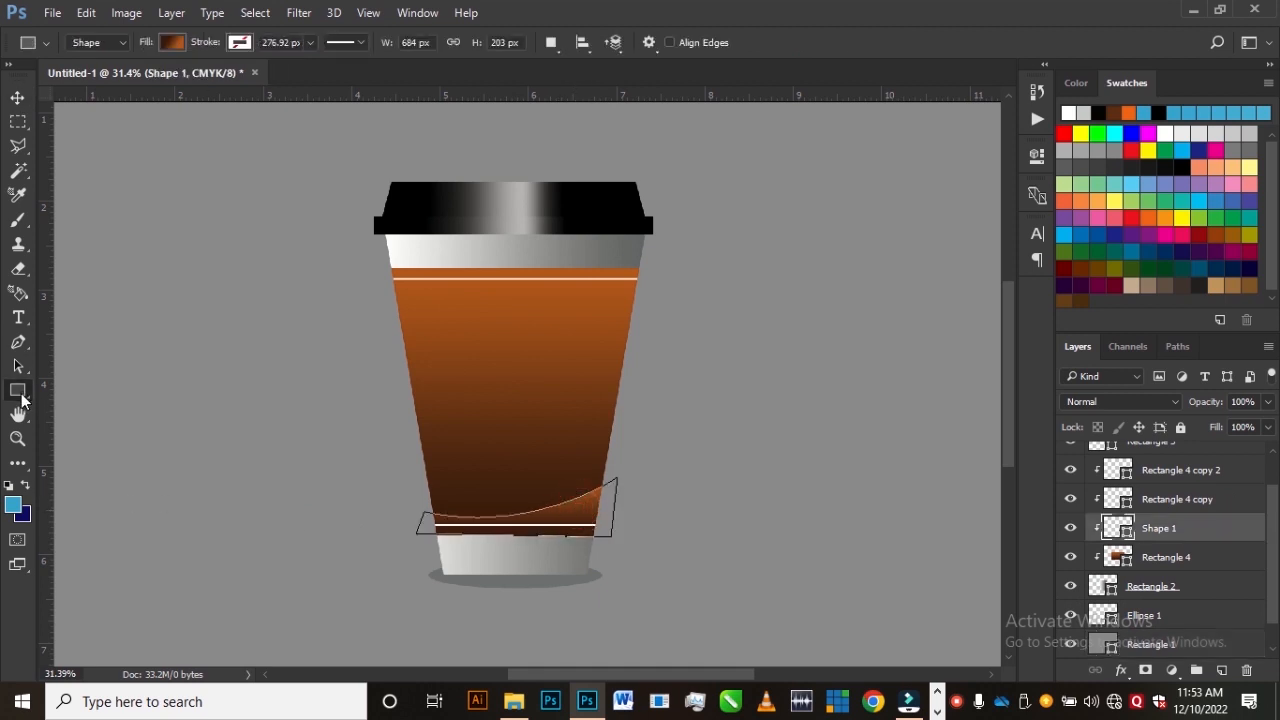
click(174, 43)
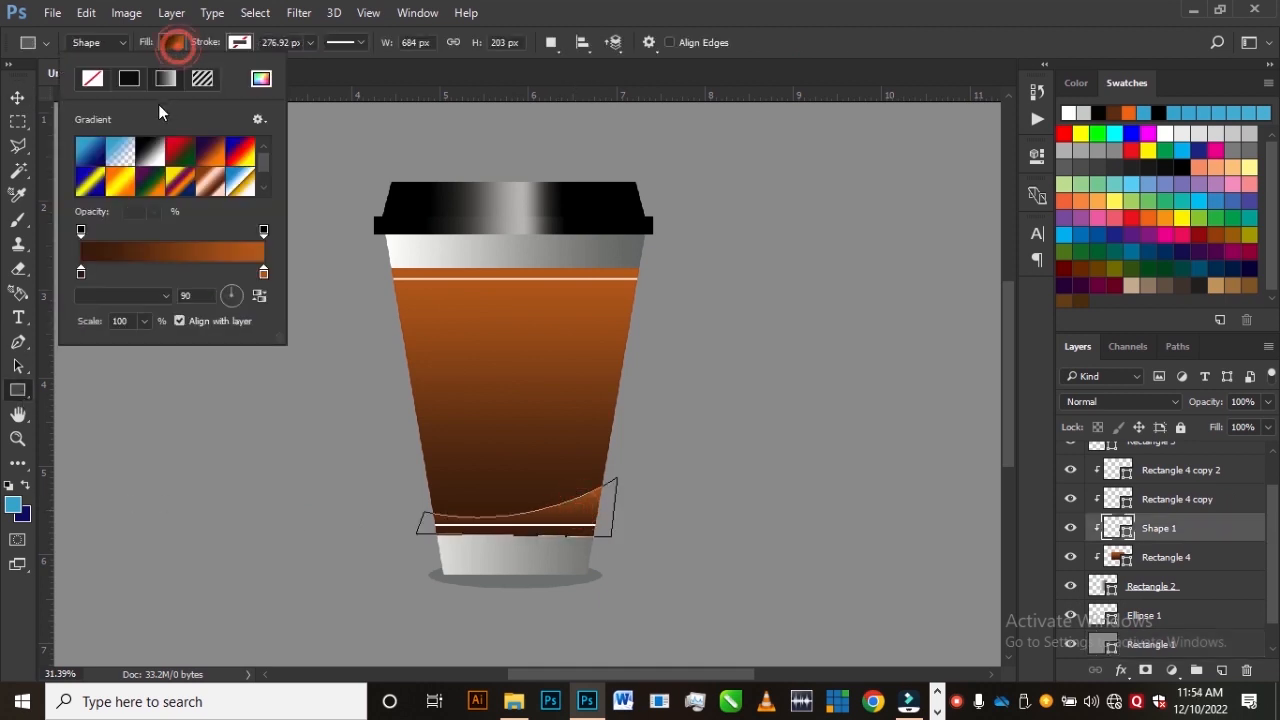
click(260, 80)
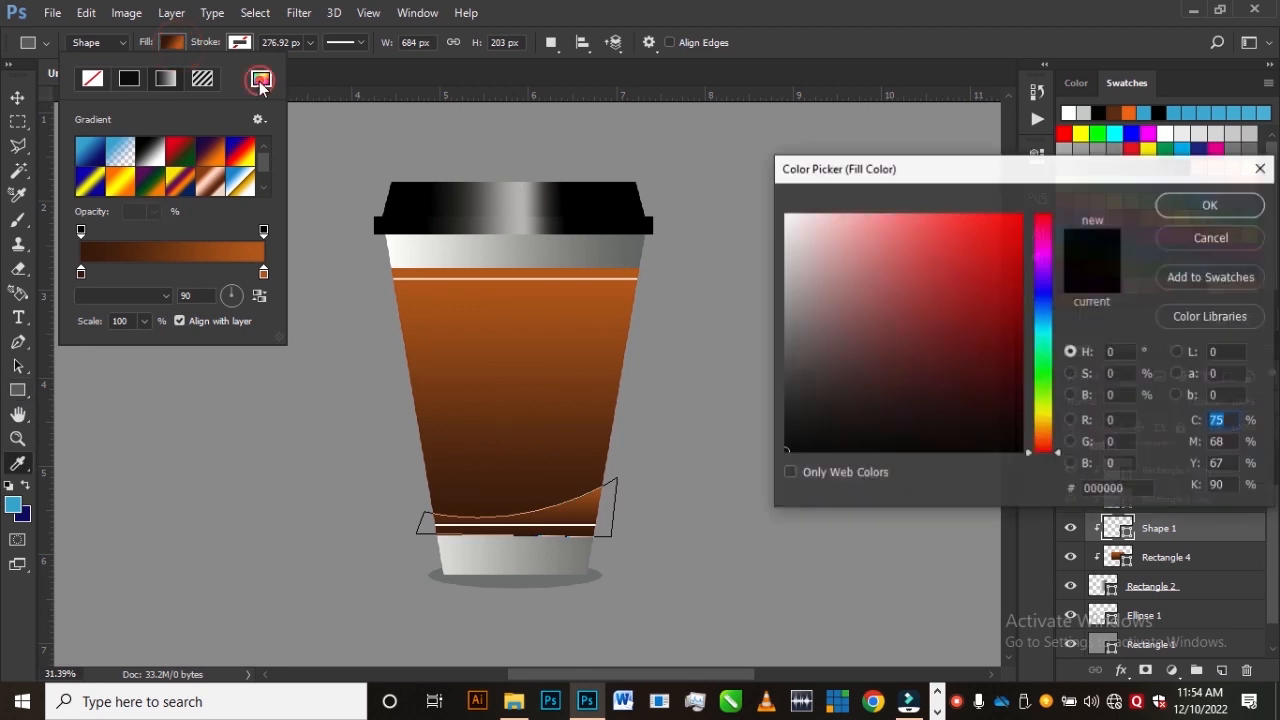
click(570, 385)
drag(975, 255, 963, 227)
drag(985, 303, 998, 283)
drag(1000, 327, 990, 286)
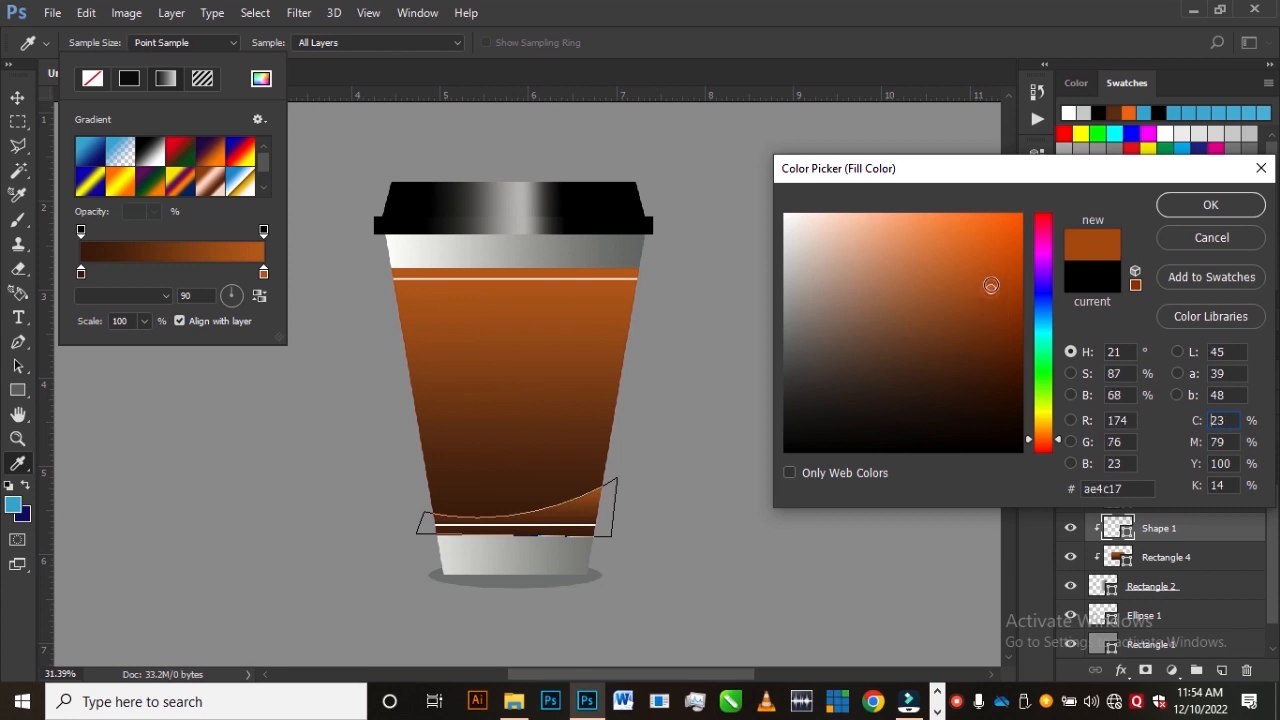
click(1190, 205)
Distort the curved shape by pulling its lower-left corner slightly down to cover the dark strip along the sleeve's lower edge
key(v)
click(590, 511)
click(584, 505)
scroll(418, 612, up, 1)
scroll(418, 617, up, 6)
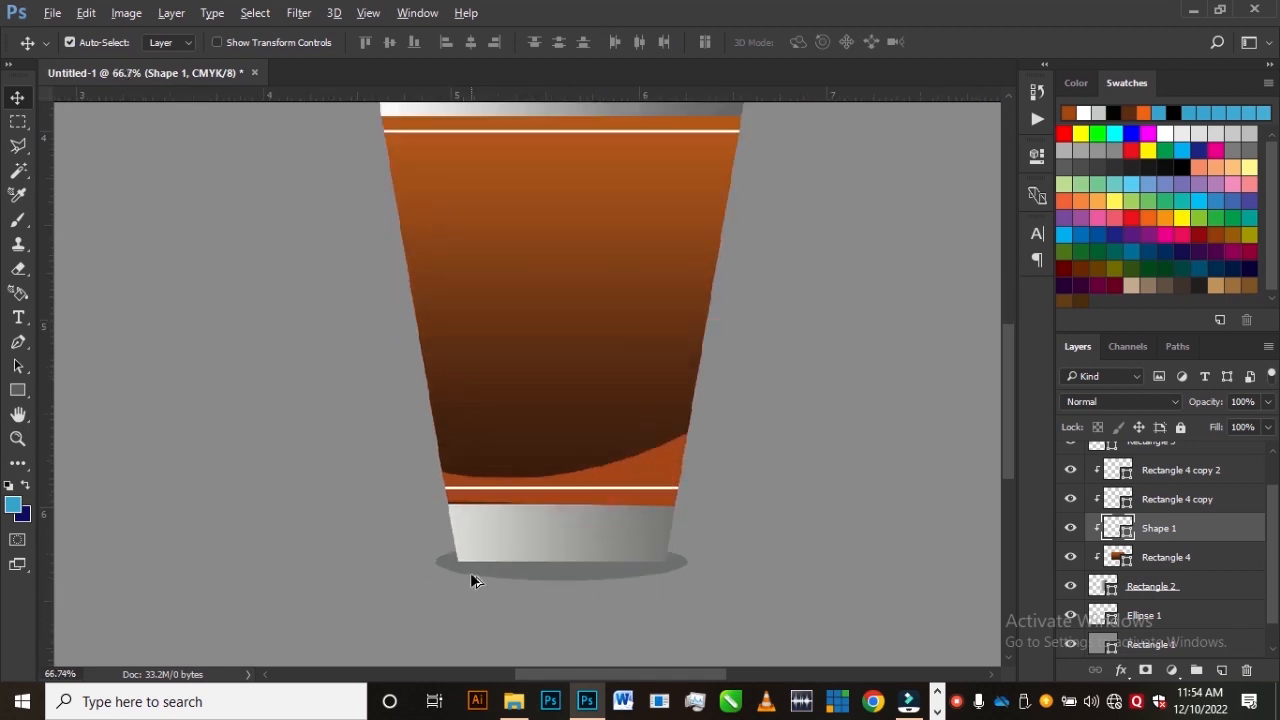
click(497, 331)
key(ctrl+t)
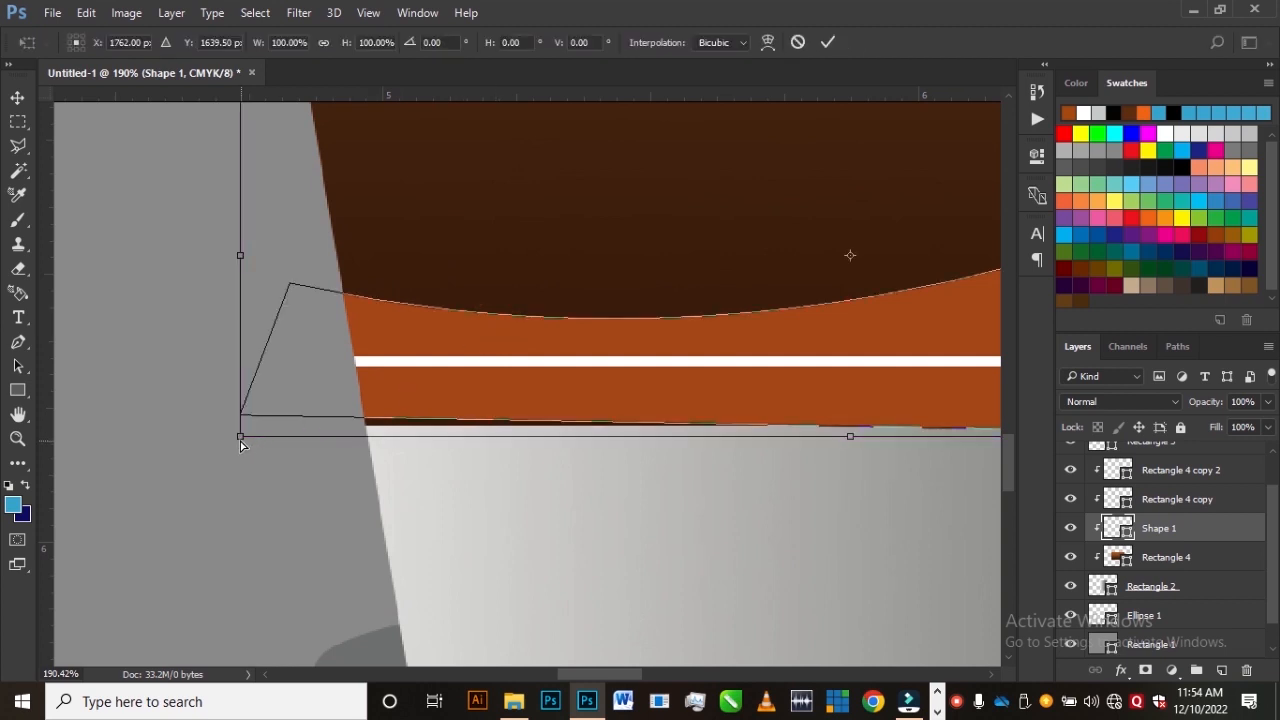
drag(240, 441, 240, 449)
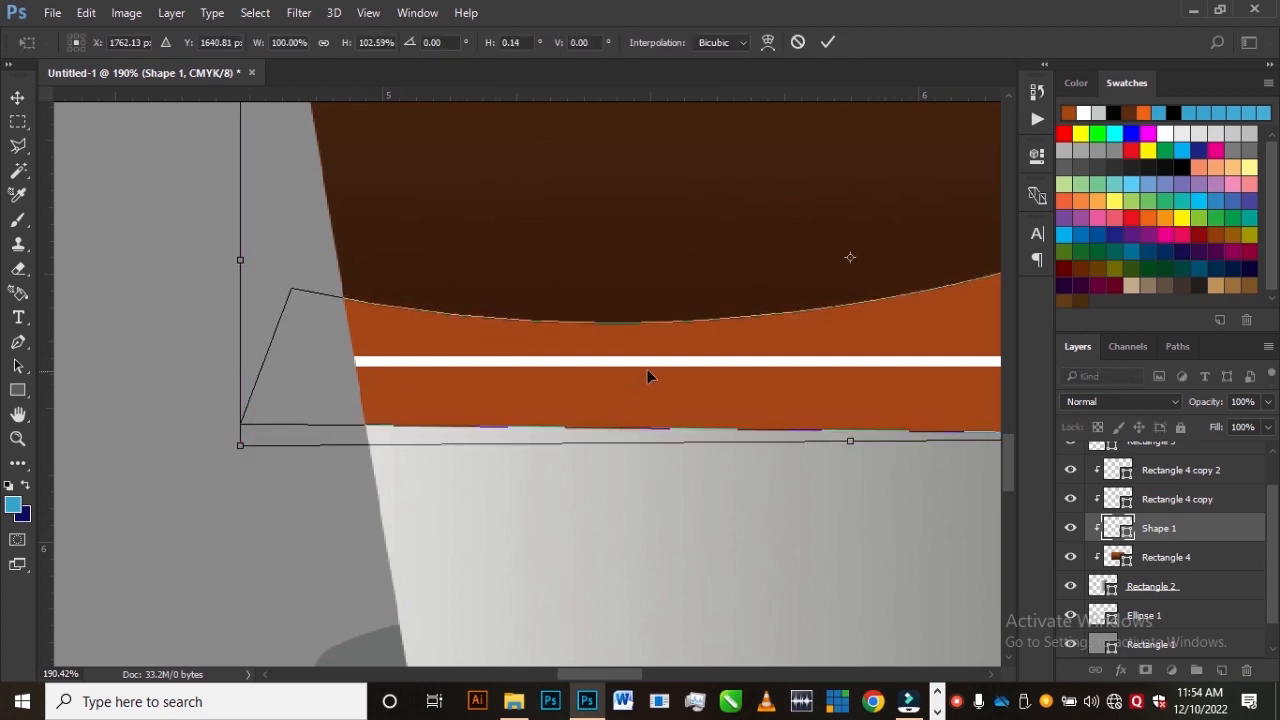
double_click(808, 337)
scroll(451, 434, down, 7)
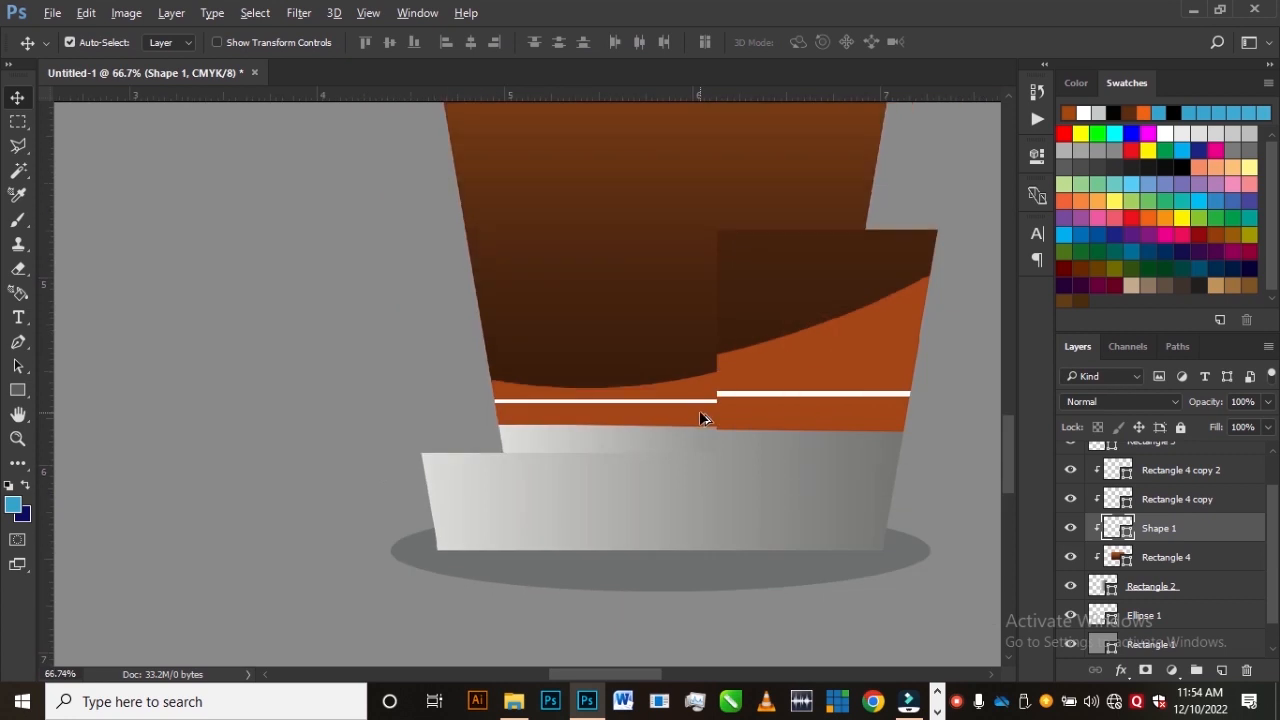
scroll(762, 413, down, 3)
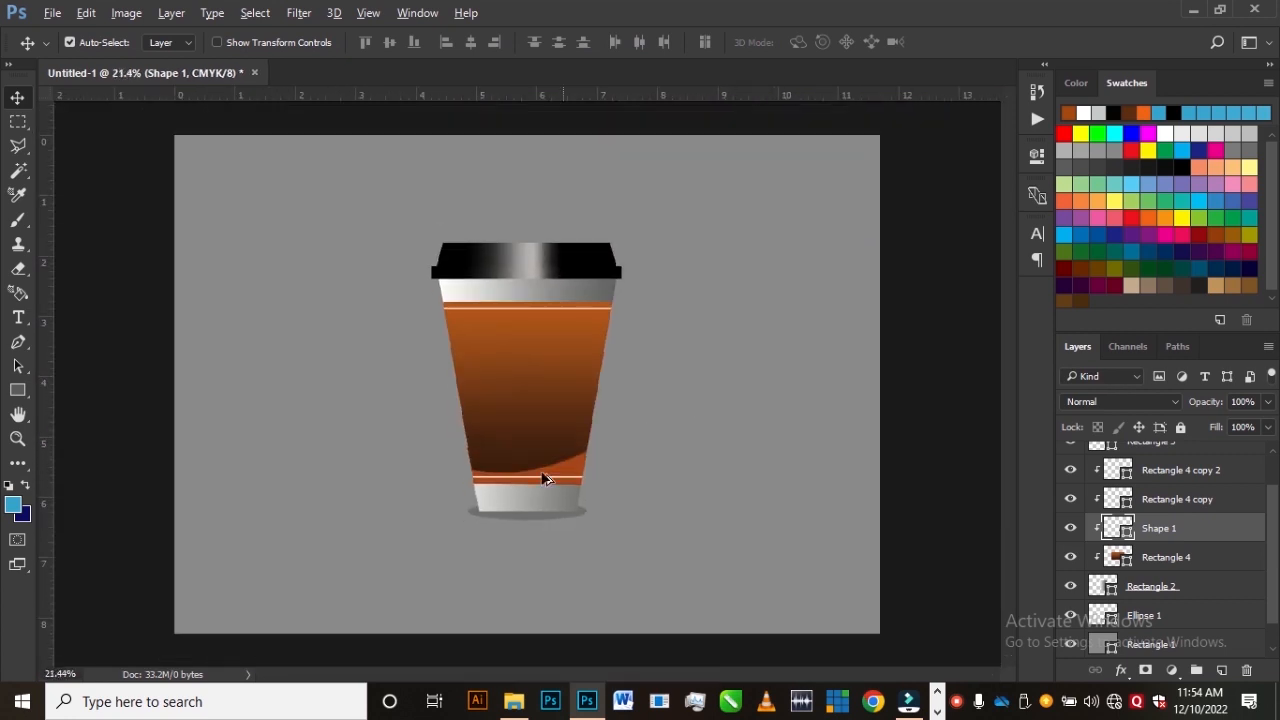
scroll(516, 527, up, 4)
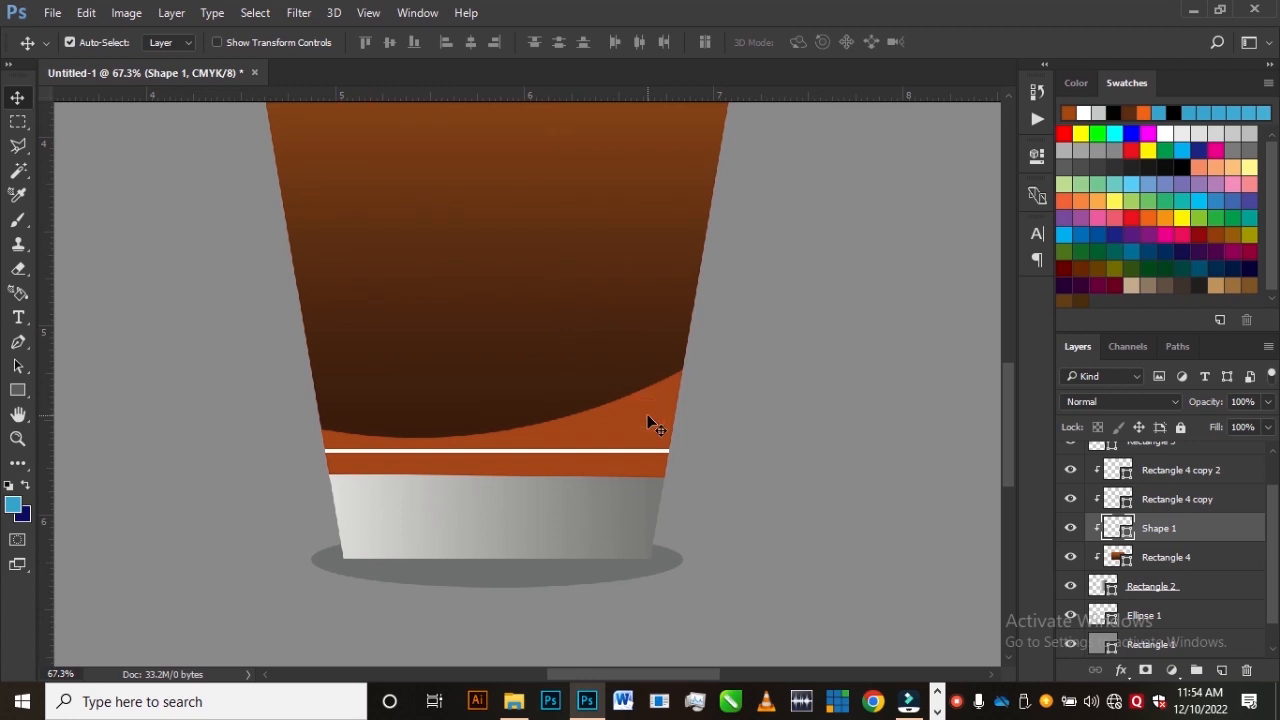
Copy the curved orange-brown shape slightly upward and flip the copy horizontally
drag(646, 432, 650, 420)
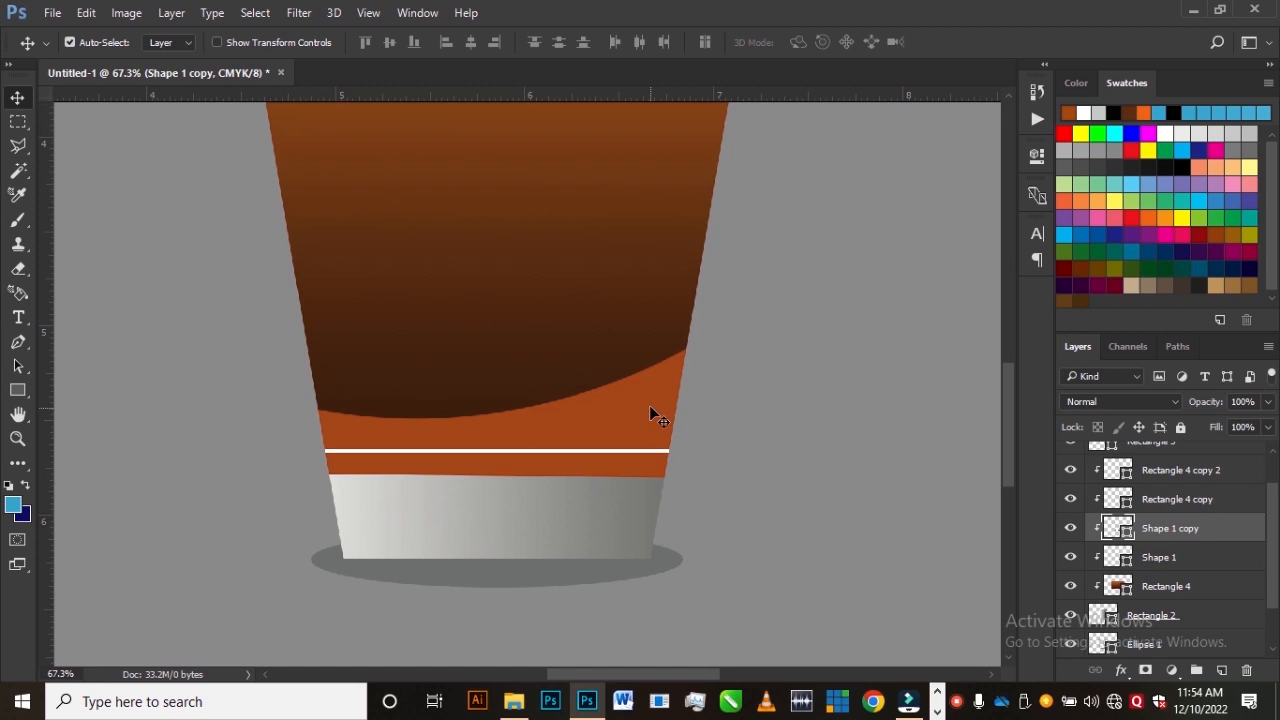
key(ctrl+t)
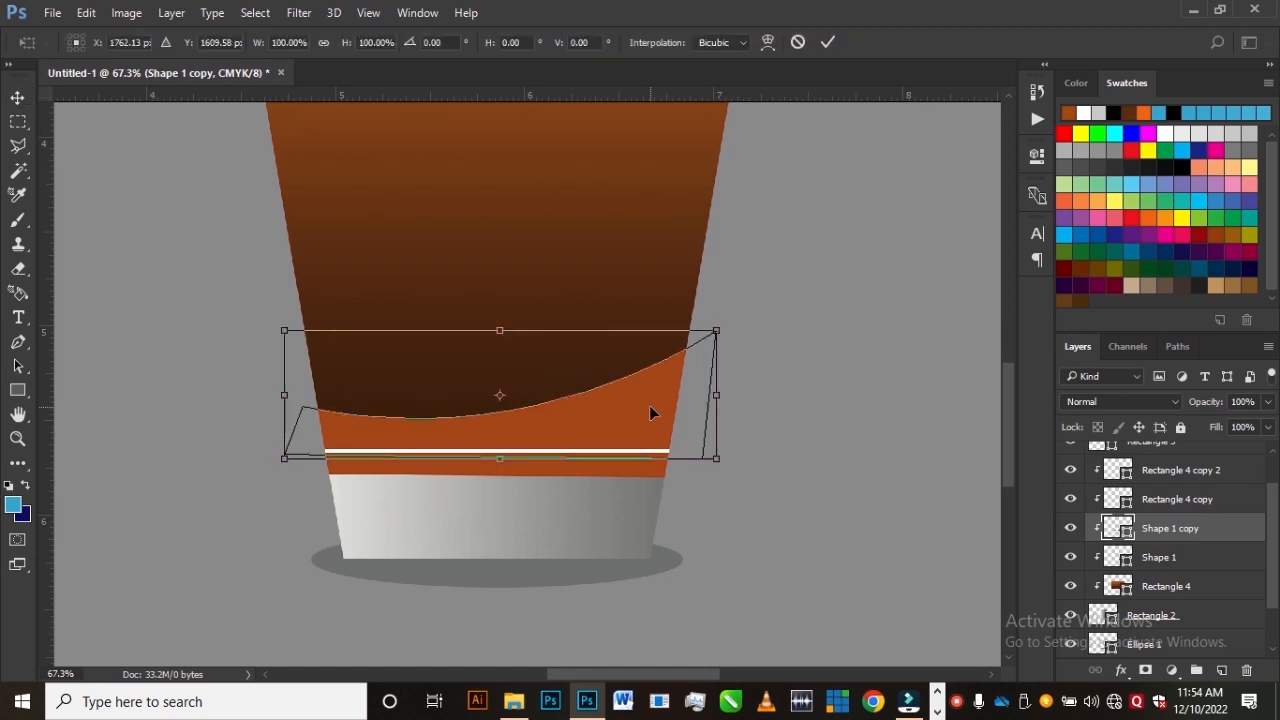
right_click(650, 407)
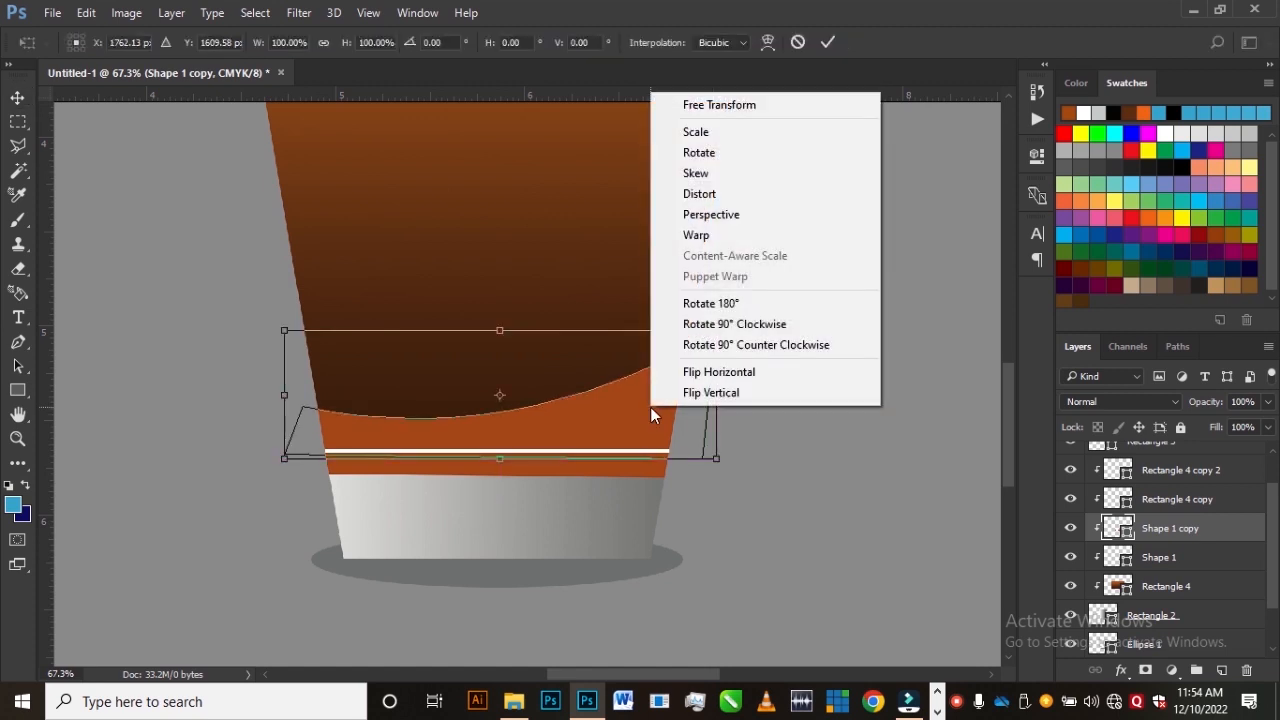
click(731, 373)
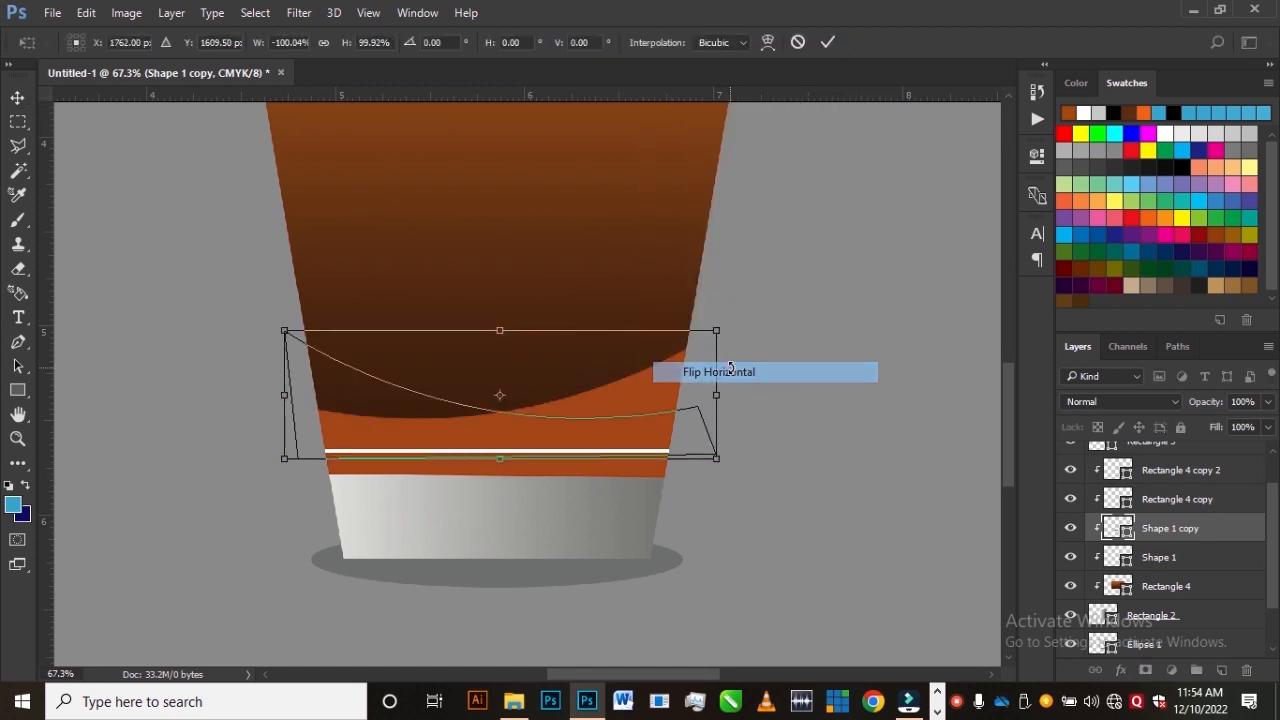
double_click(616, 429)
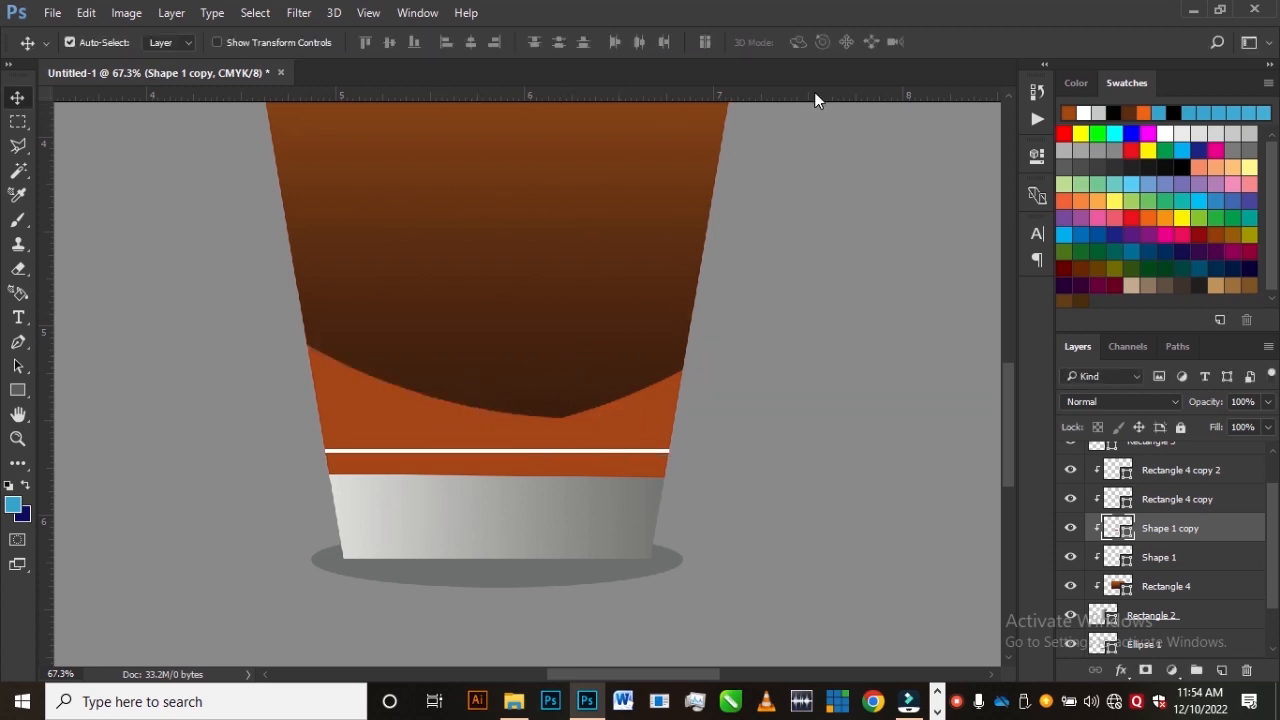
Set the fill of the flipped curved copy to a lighter orange, d05f31
click(408, 414)
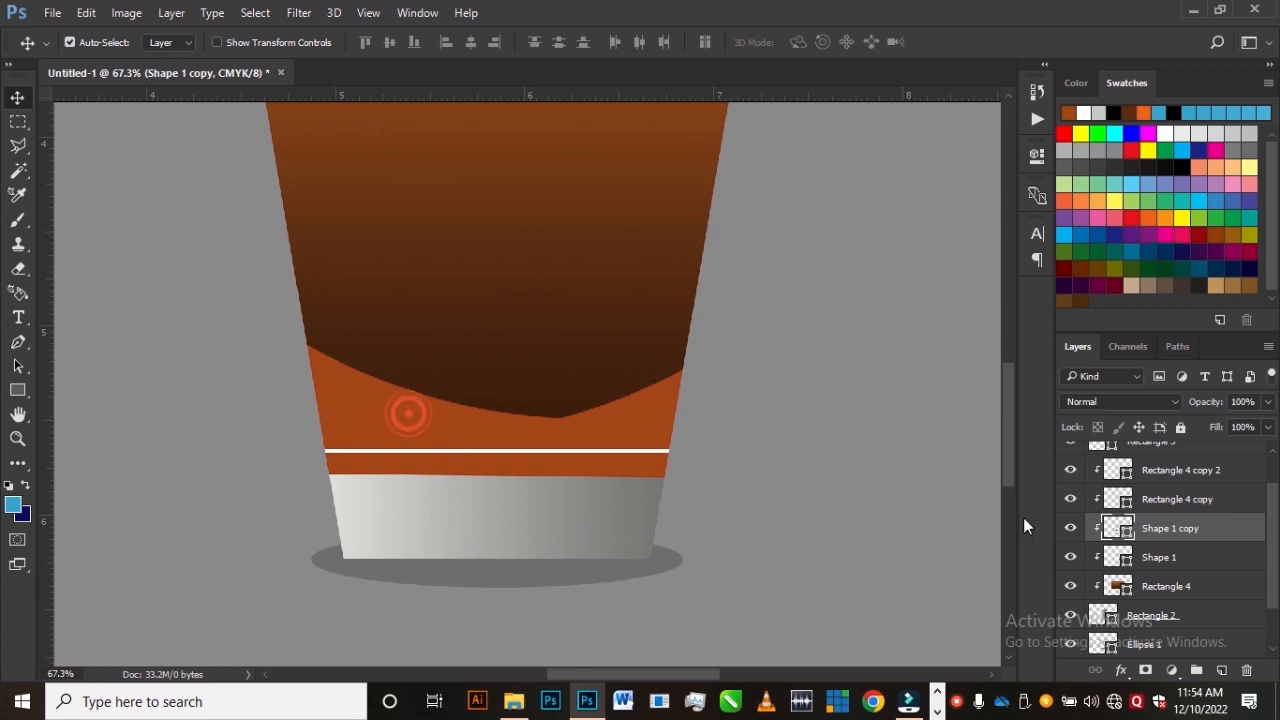
double_click(1118, 528)
click(880, 242)
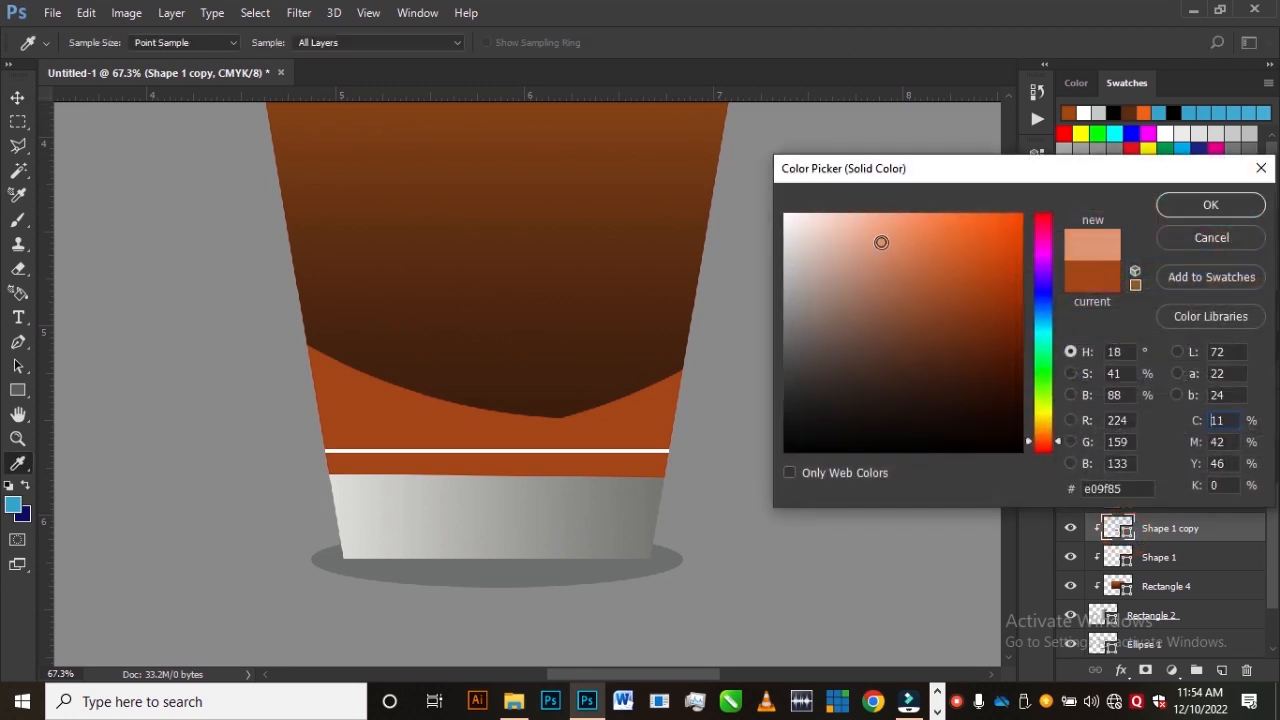
click(949, 306)
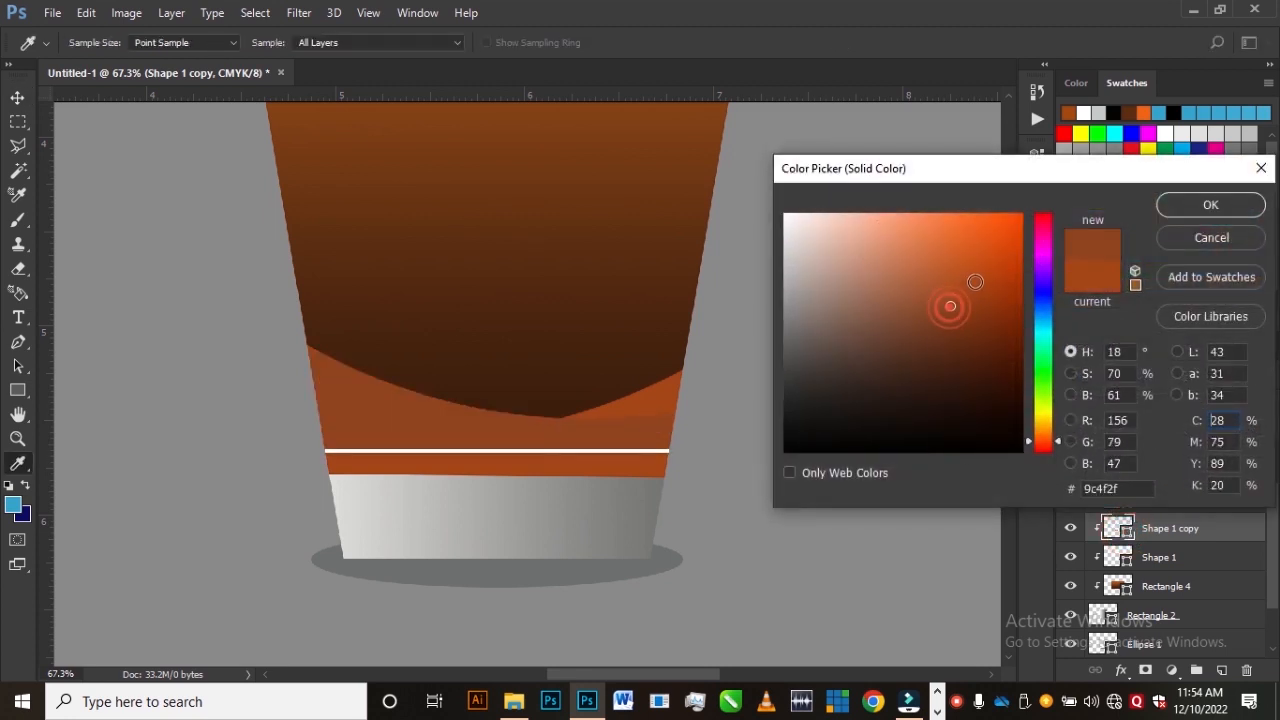
click(966, 257)
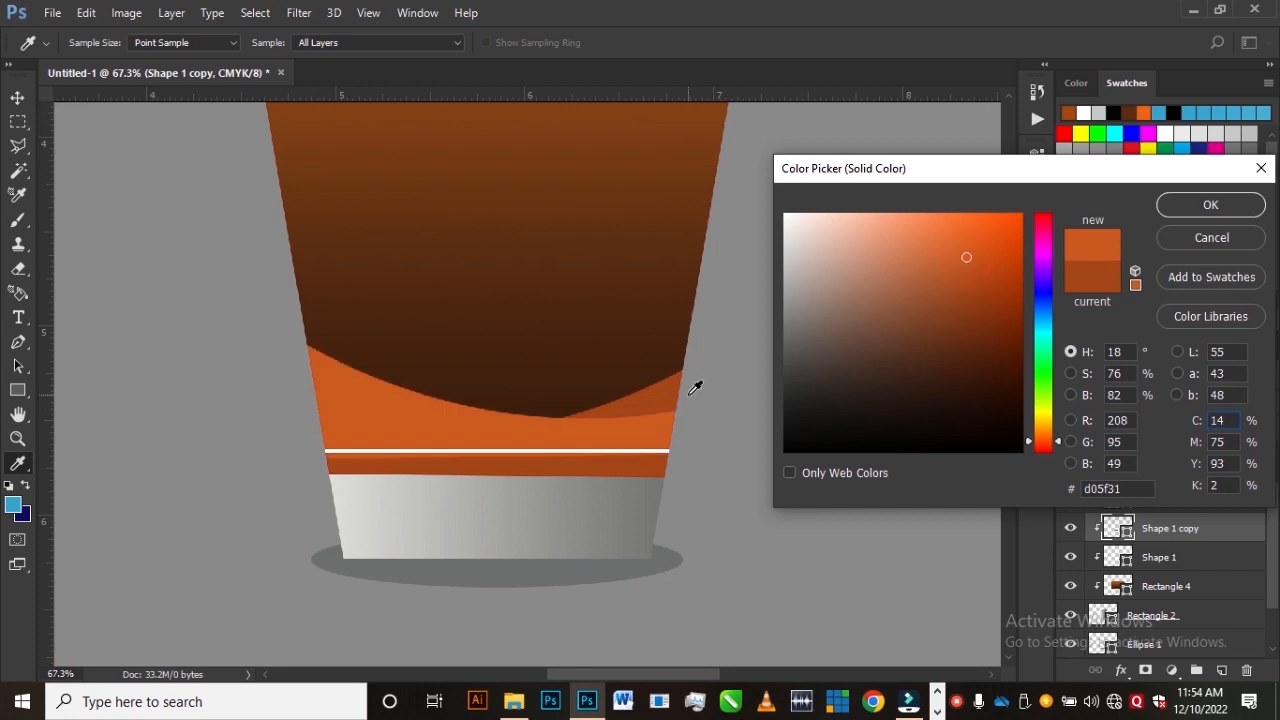
click(1195, 211)
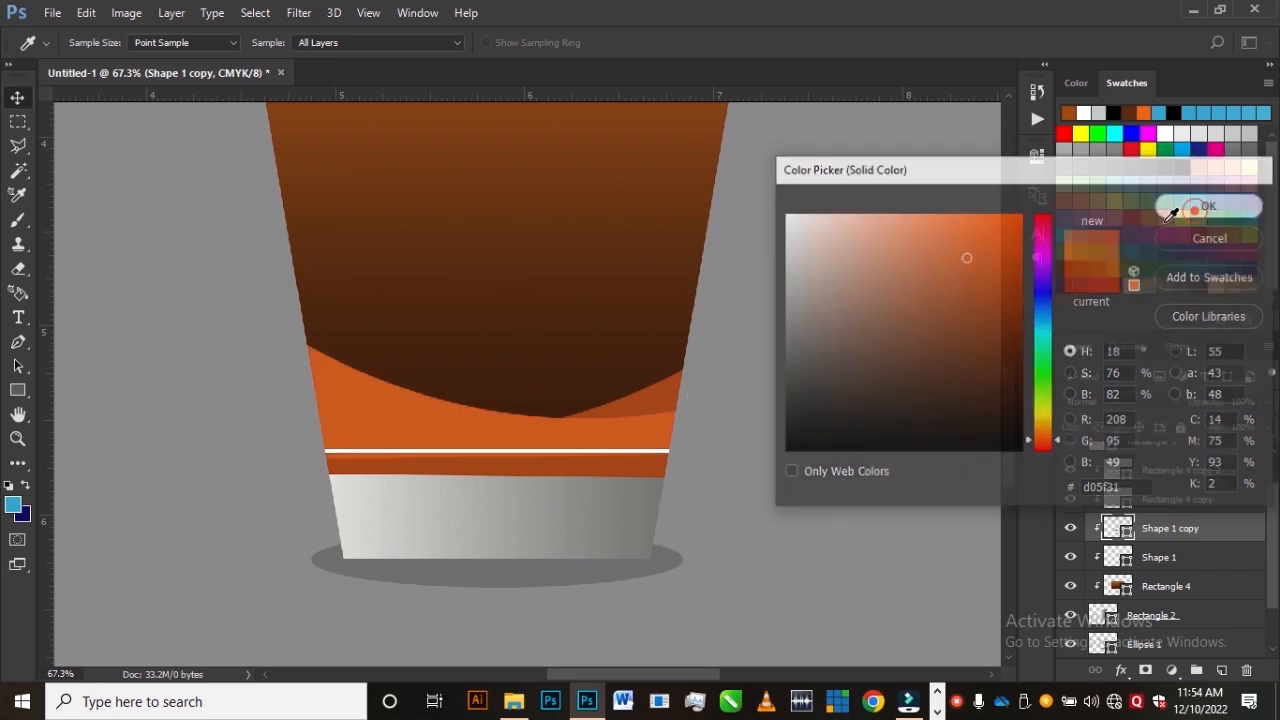
Stretch both curved shapes upward together to about 162% height, keeping their lower edge in place, and deselect them
scroll(536, 428, down, 8)
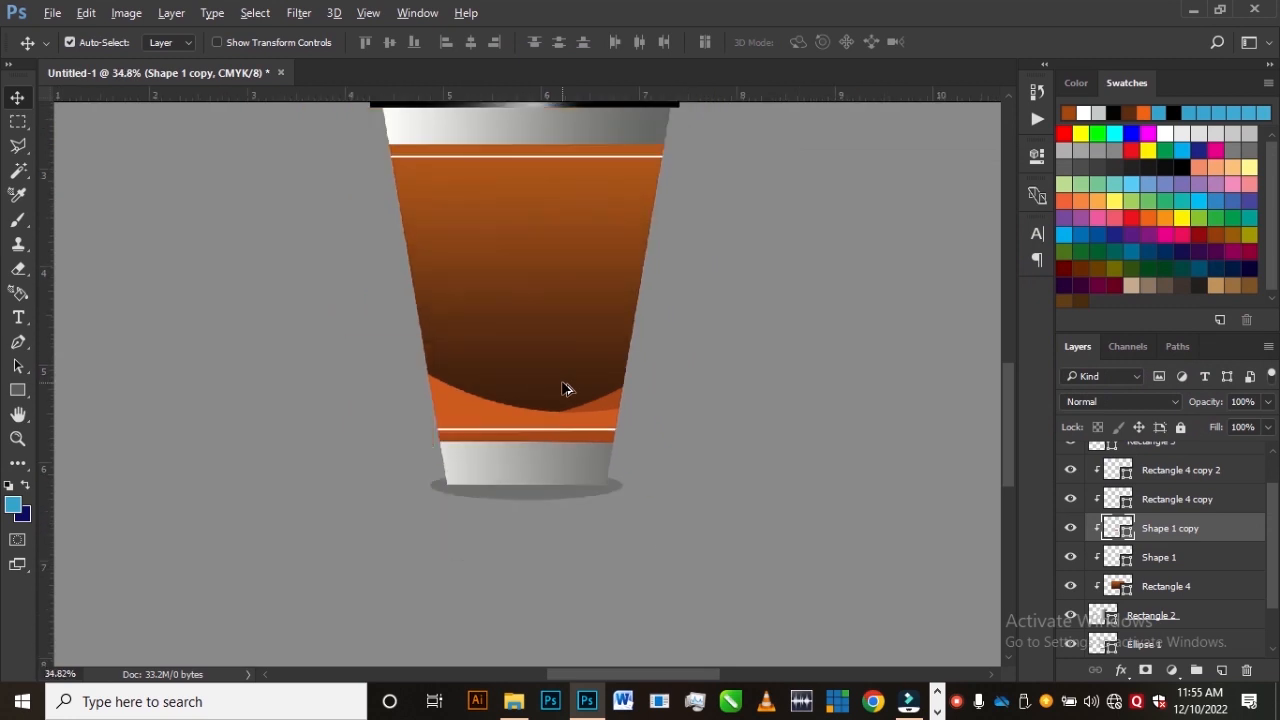
scroll(550, 430, up, 4)
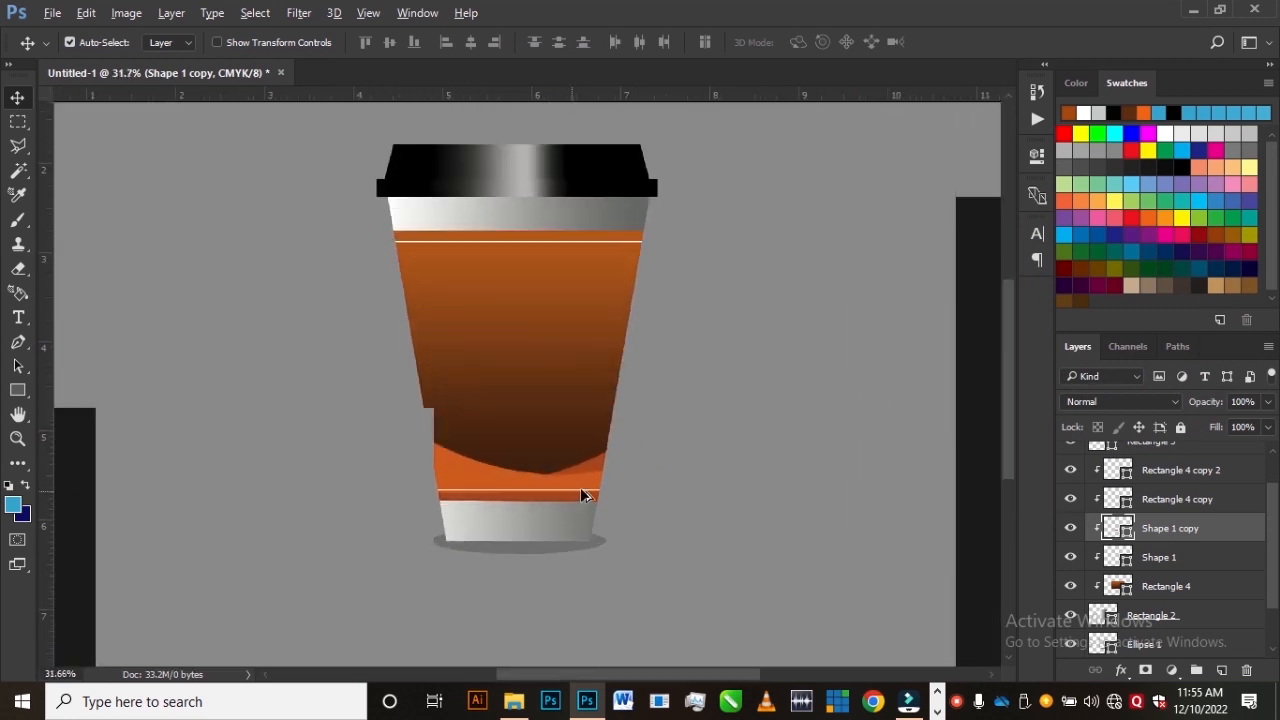
click(598, 464)
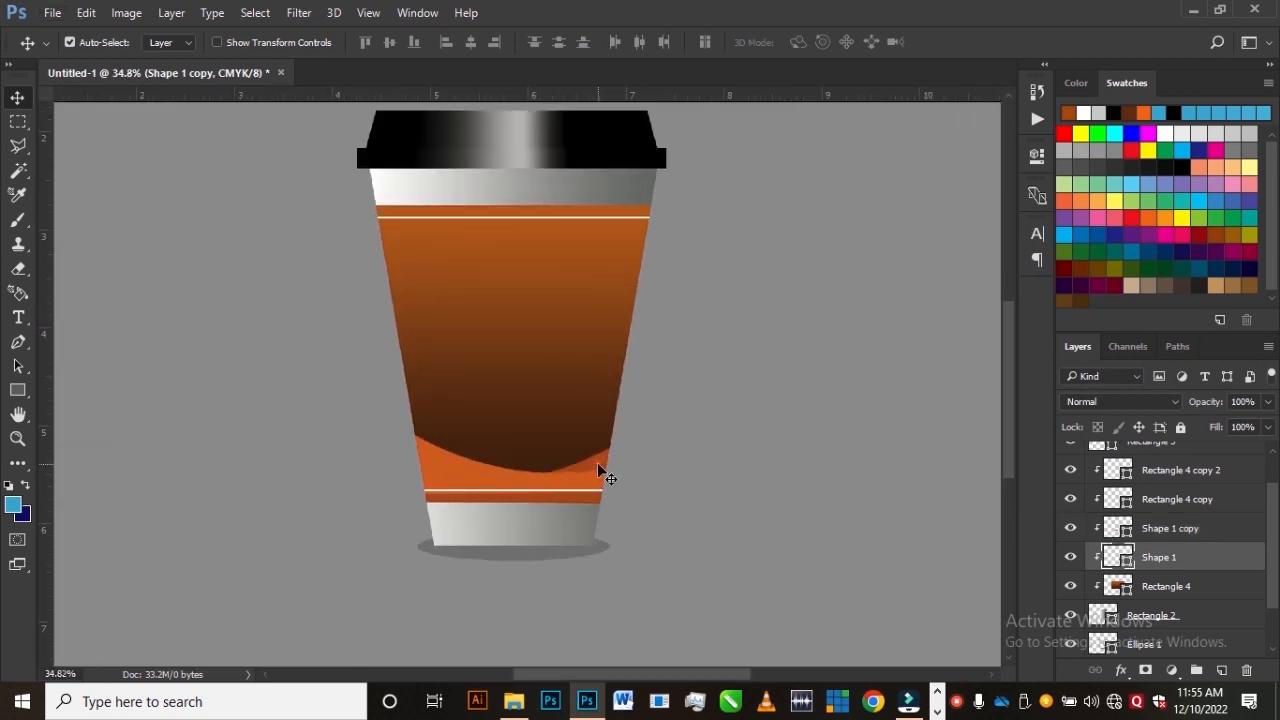
shift+click(466, 484)
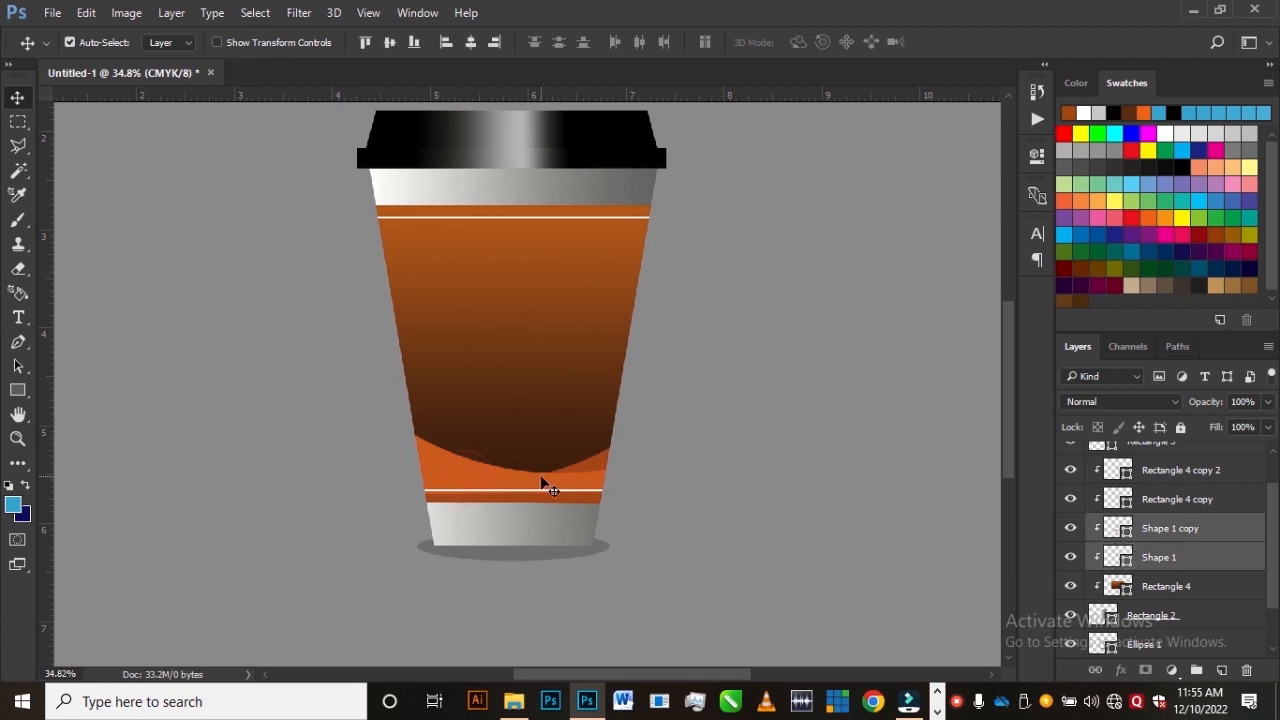
key(ctrl+t)
drag(516, 430, 518, 381)
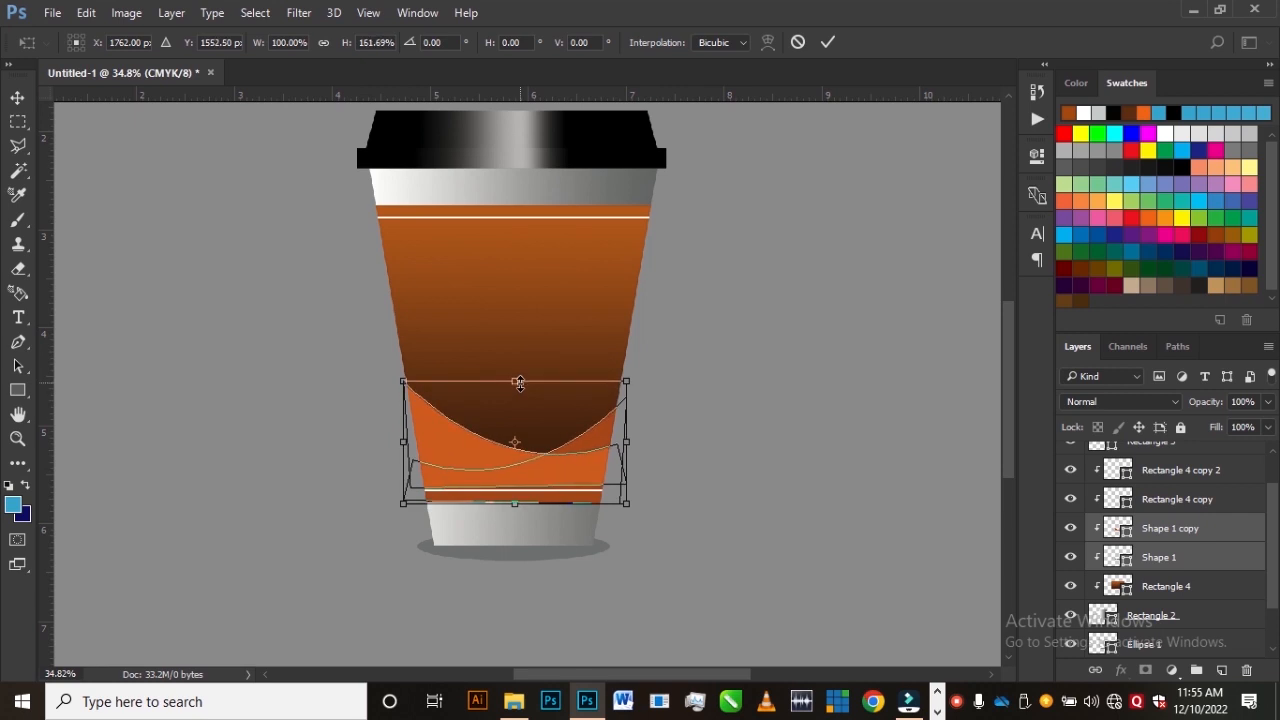
click(820, 45)
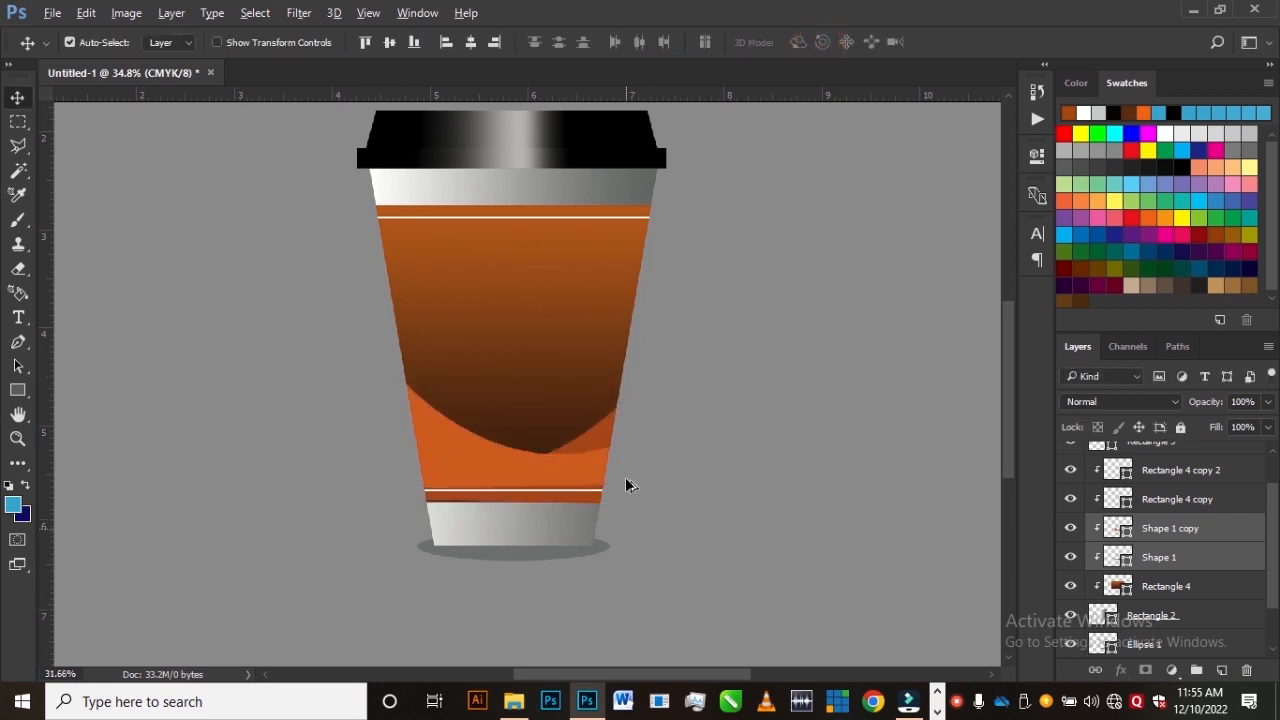
scroll(624, 479, down, 2)
scroll(618, 487, up, 2)
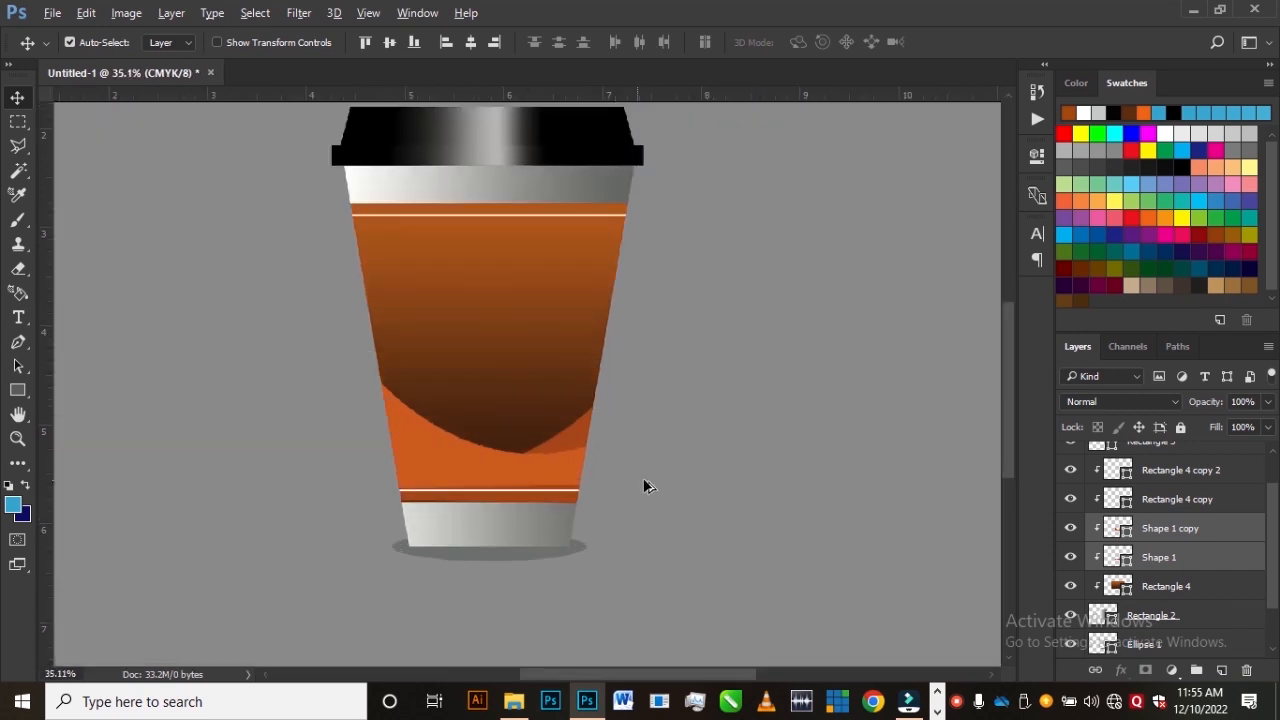
click(705, 416)
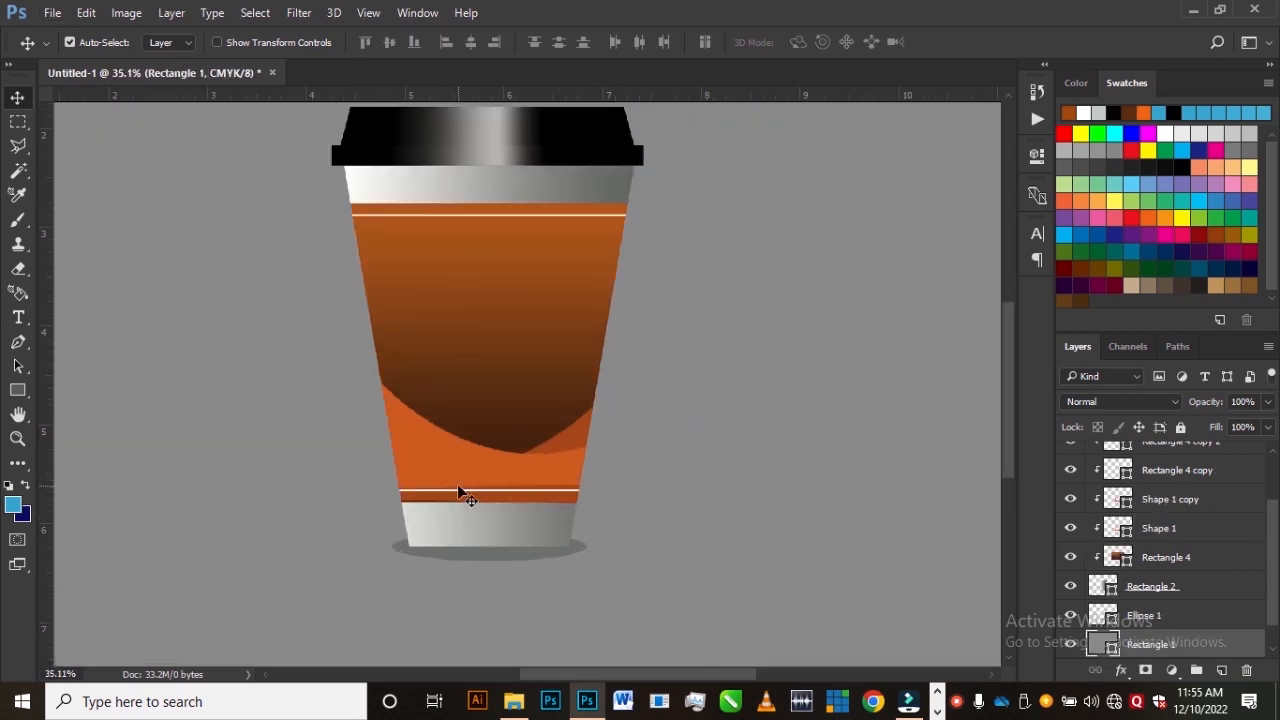
Pull the lower-left corner of the Shape 1 wave slightly down to cover the dark strip along the sleeve's lower edge
scroll(480, 505, up, 1)
scroll(492, 517, up, 2)
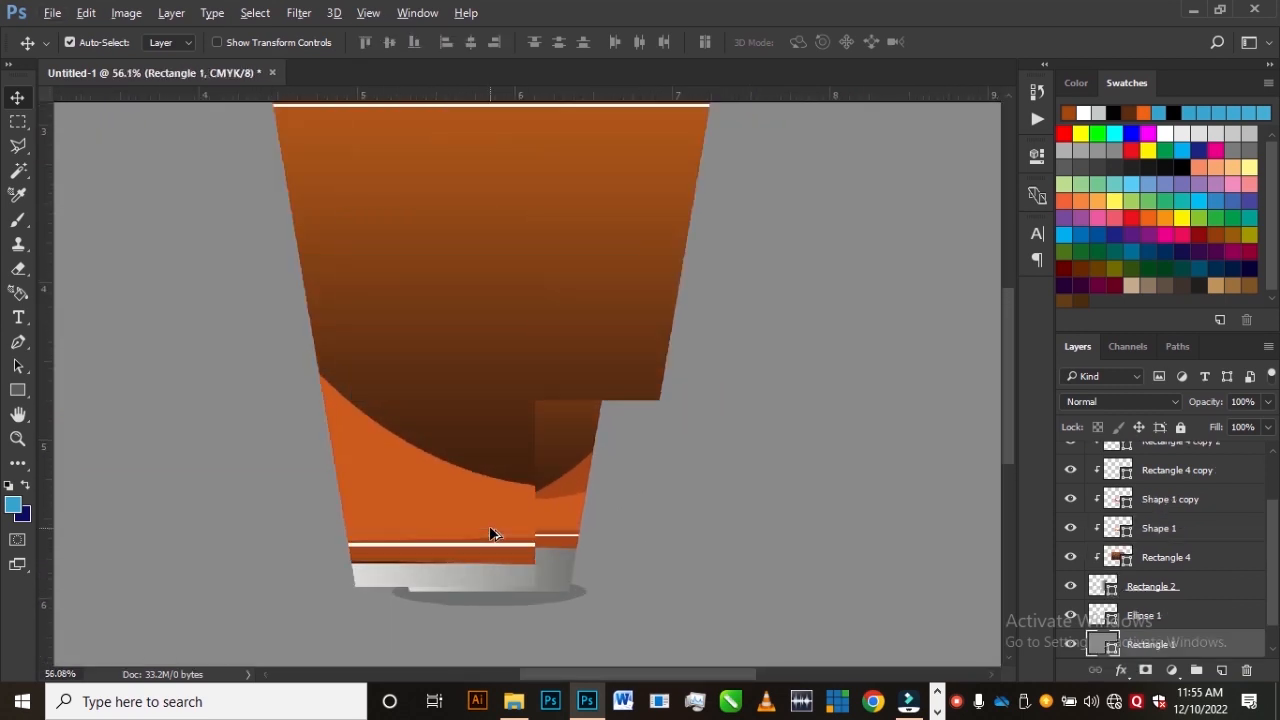
scroll(532, 508, down, 4)
scroll(490, 515, up, 1)
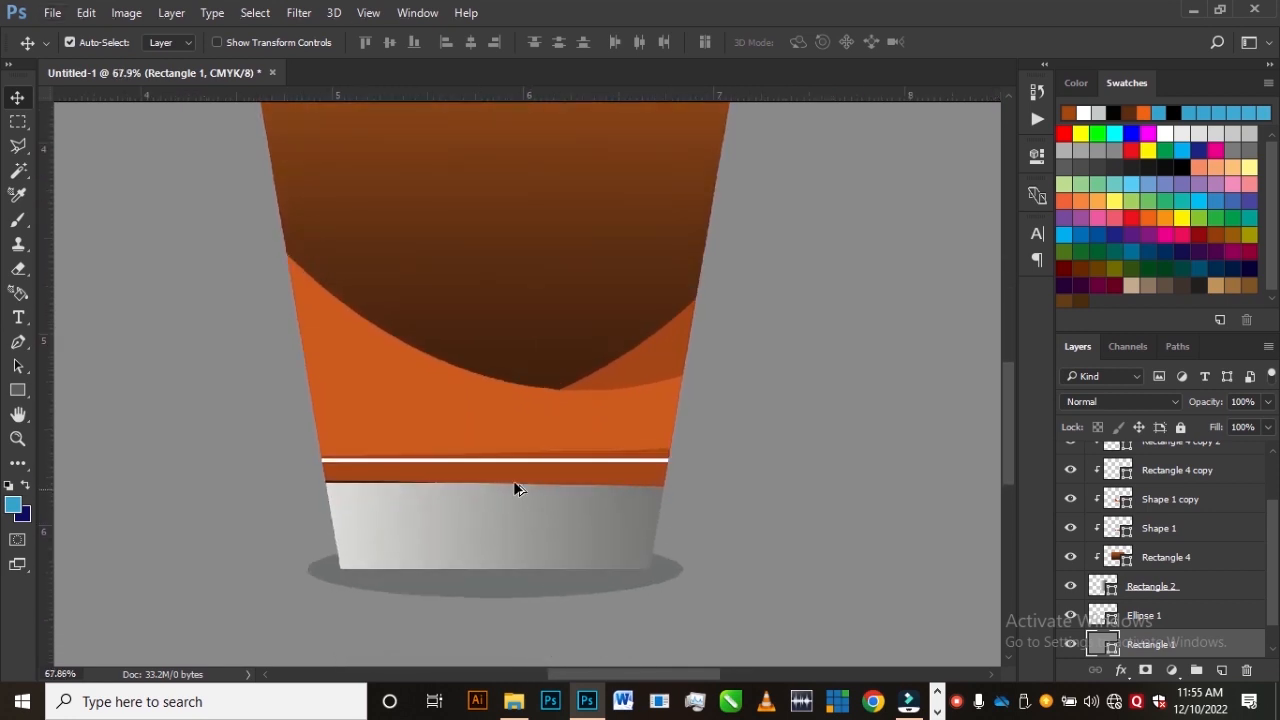
scroll(310, 521, up, 6)
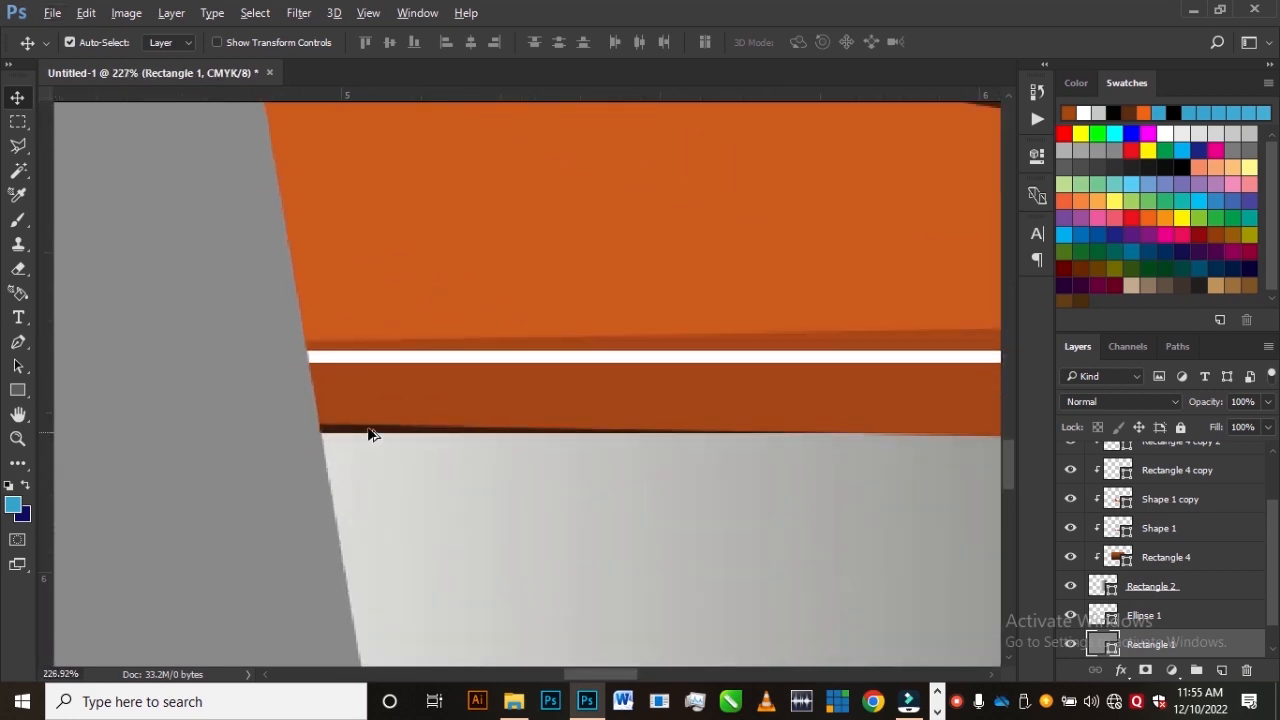
click(375, 413)
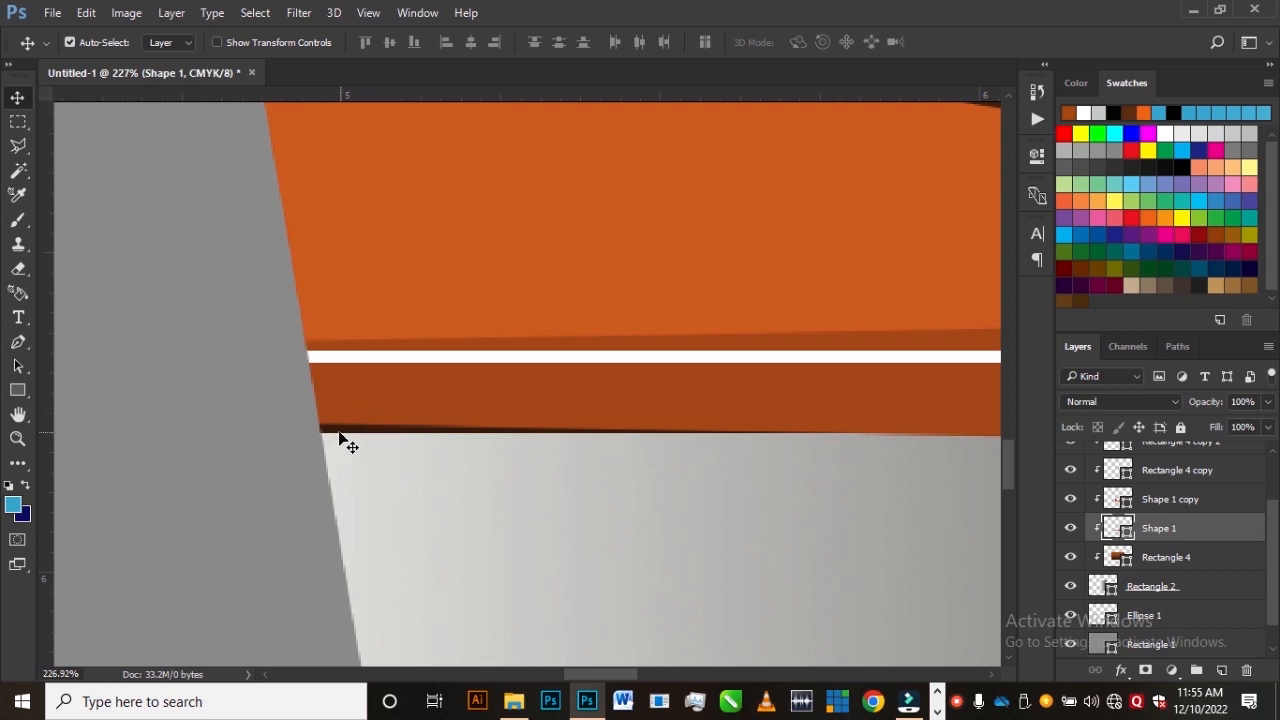
click(385, 405)
click(493, 390)
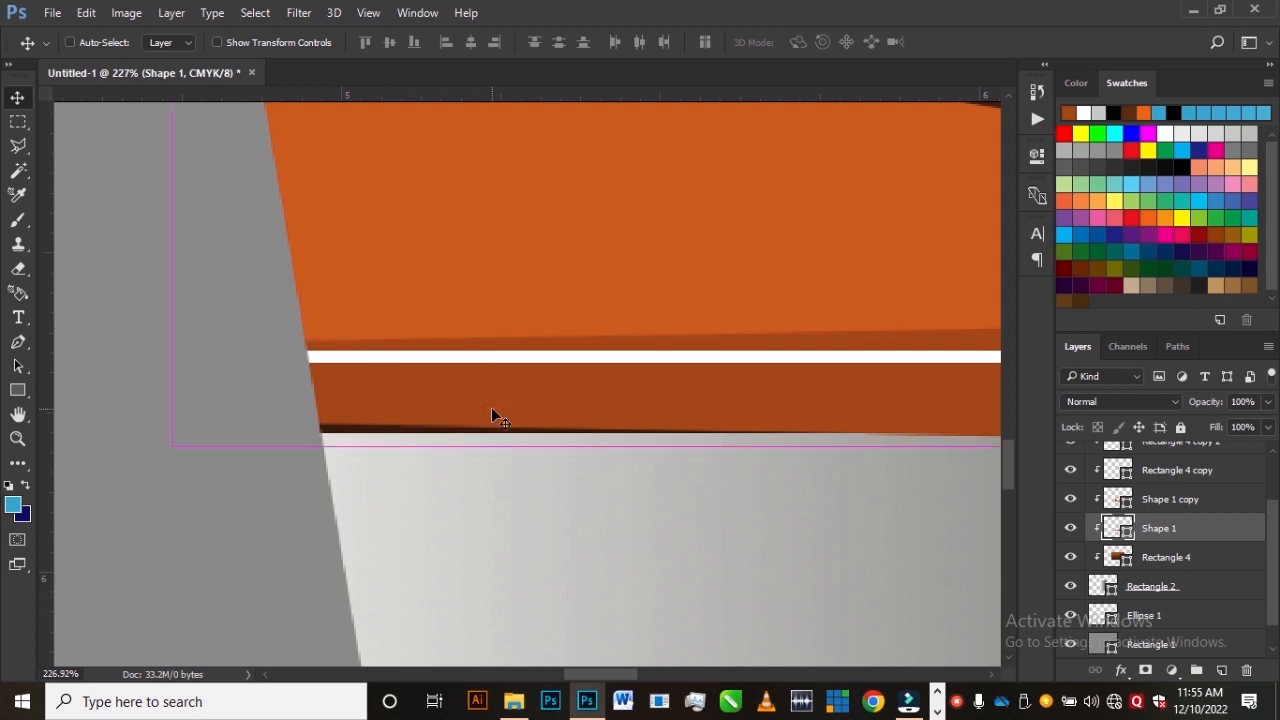
key(ctrl+t)
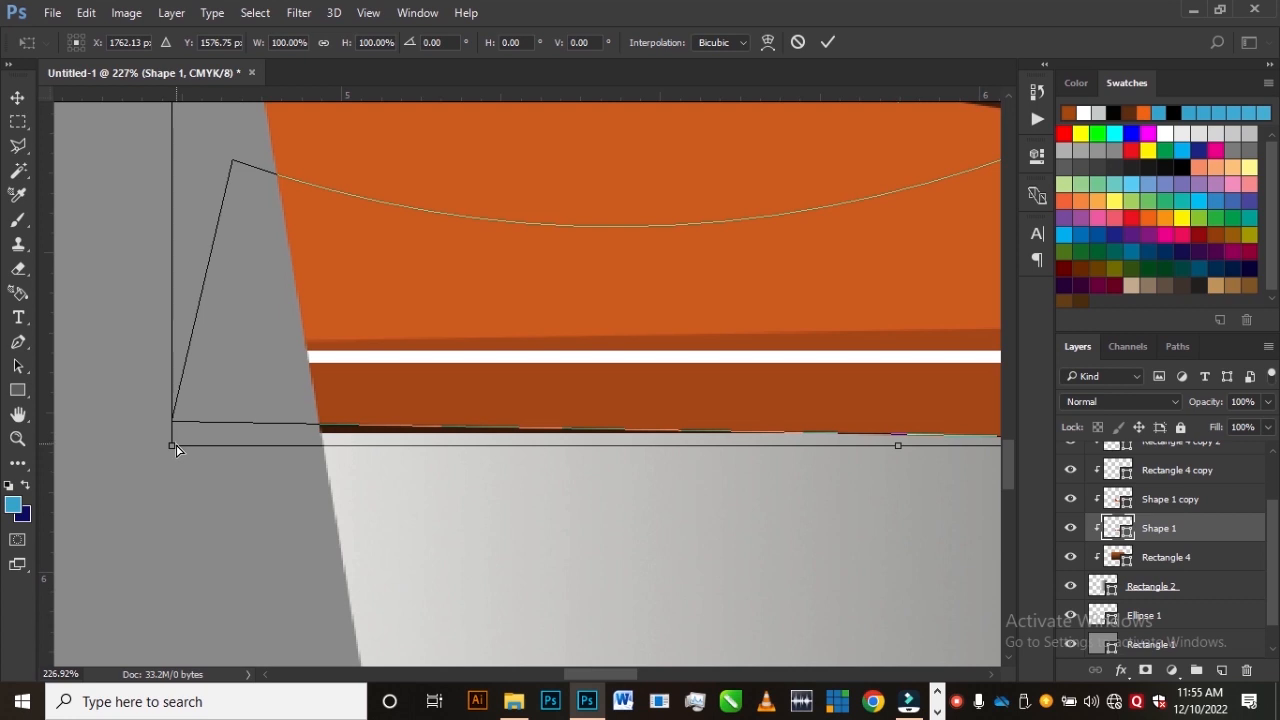
drag(173, 451, 173, 458)
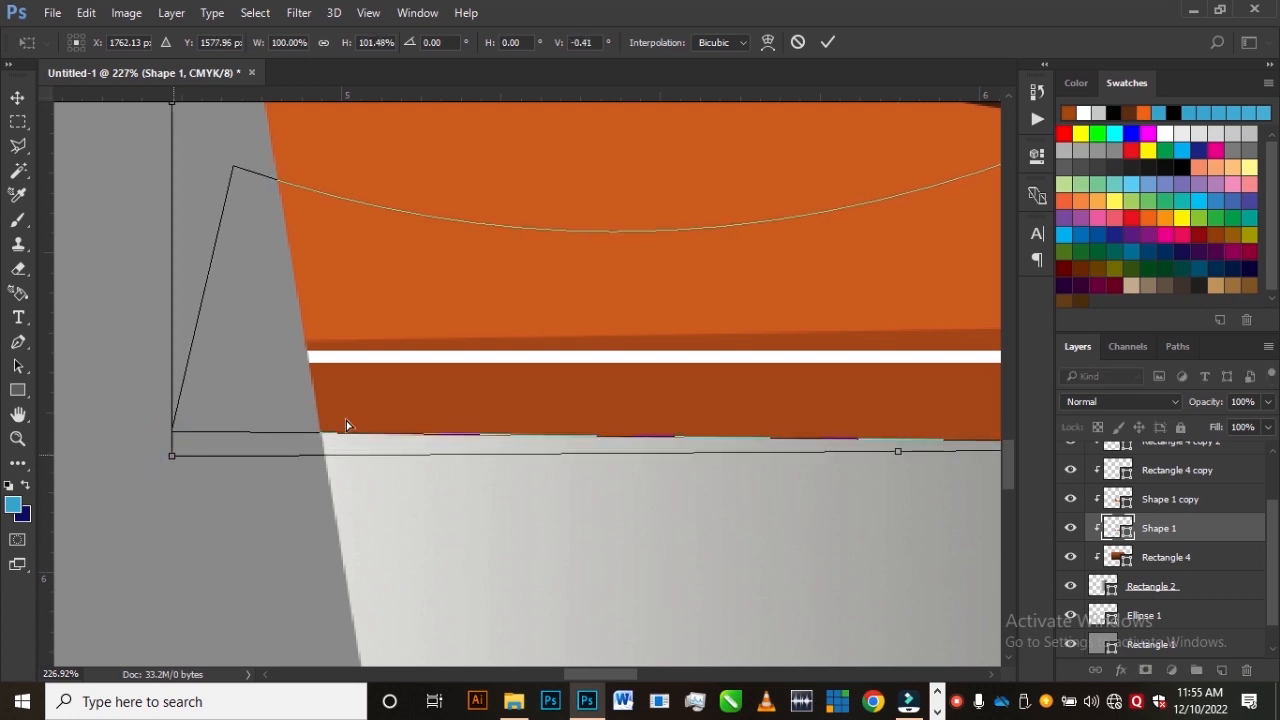
key(Return)
Examine the whole cup and the overlapping waves at the bottom of its sleeve
scroll(483, 463, down, 5)
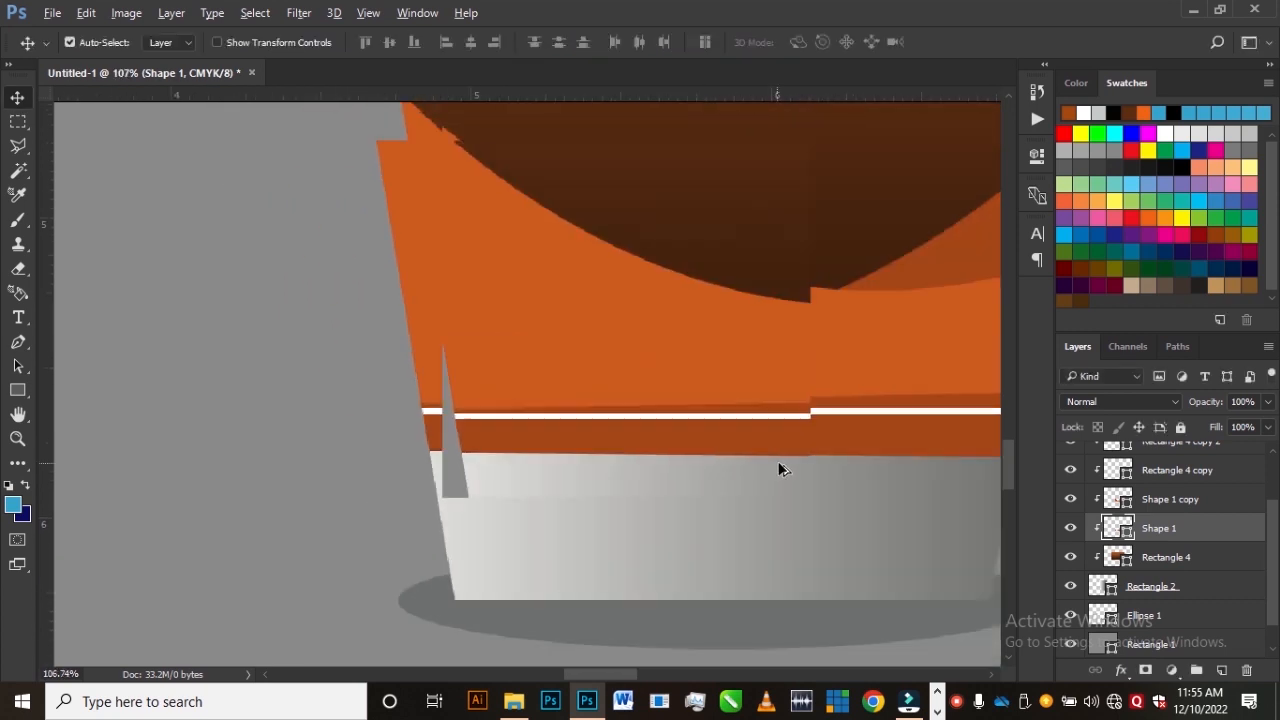
scroll(771, 473, down, 4)
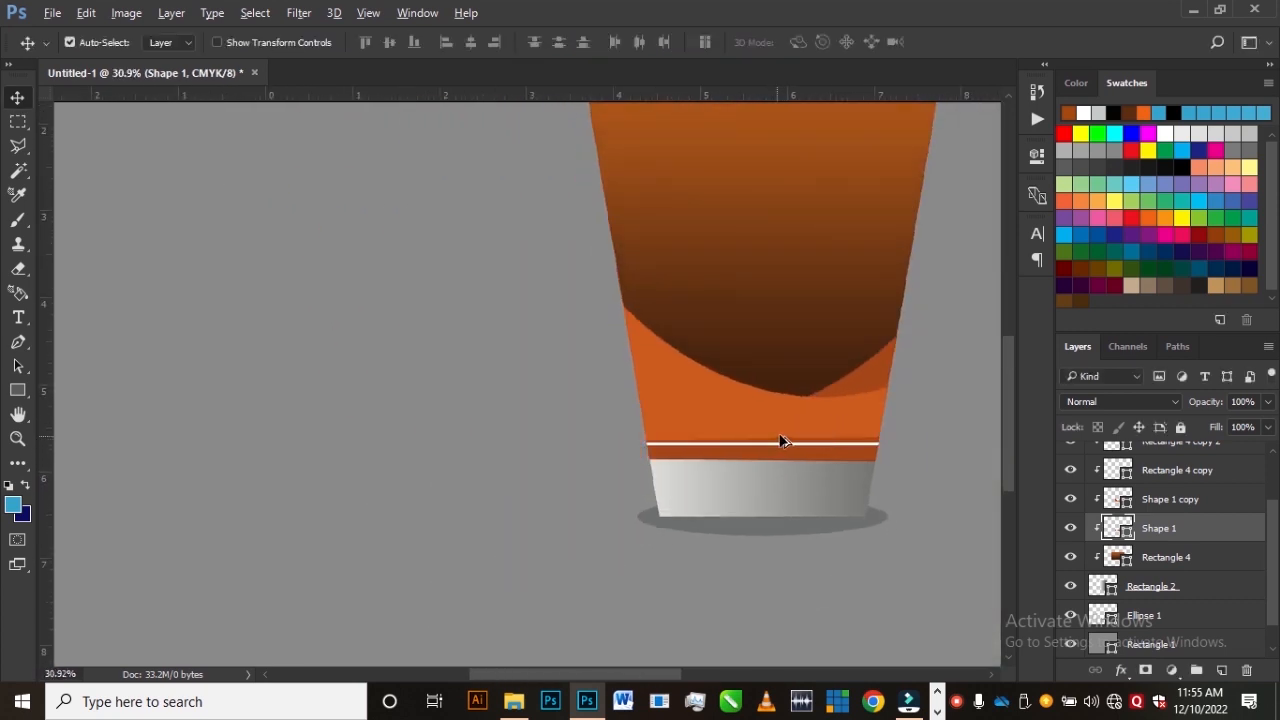
scroll(856, 373, down, 4)
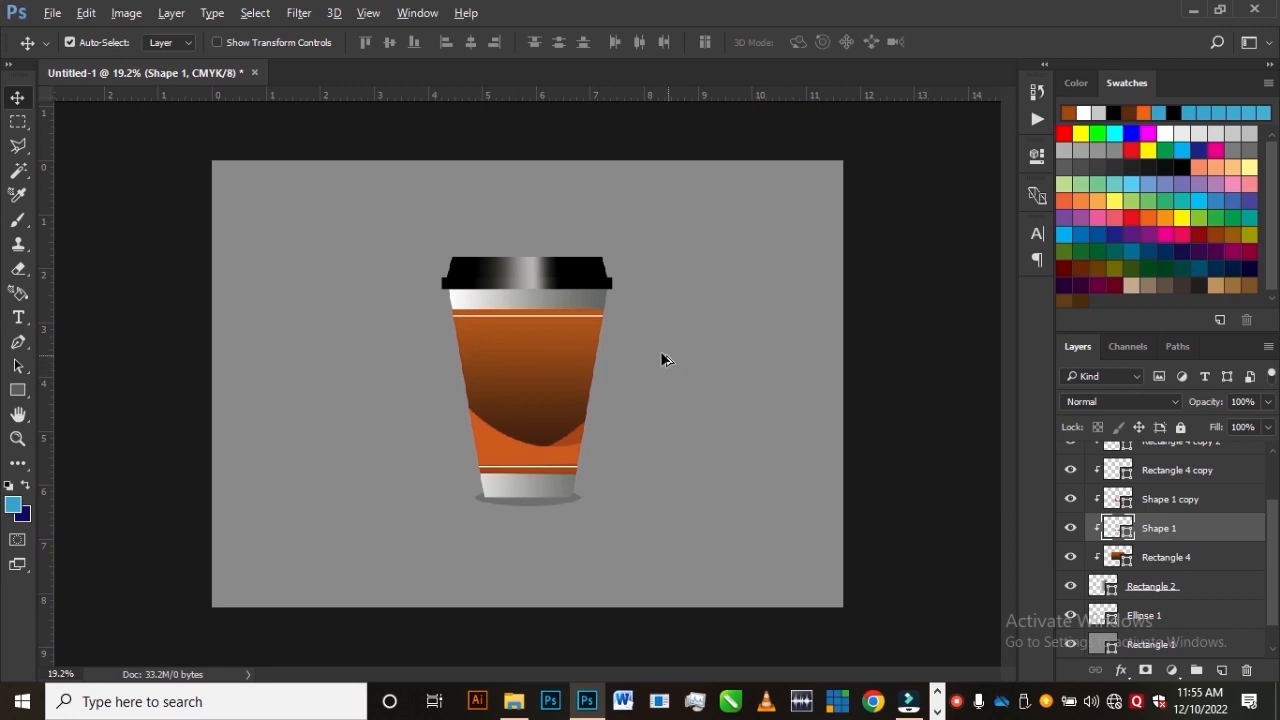
scroll(545, 374, up, 3)
scroll(545, 378, up, 2)
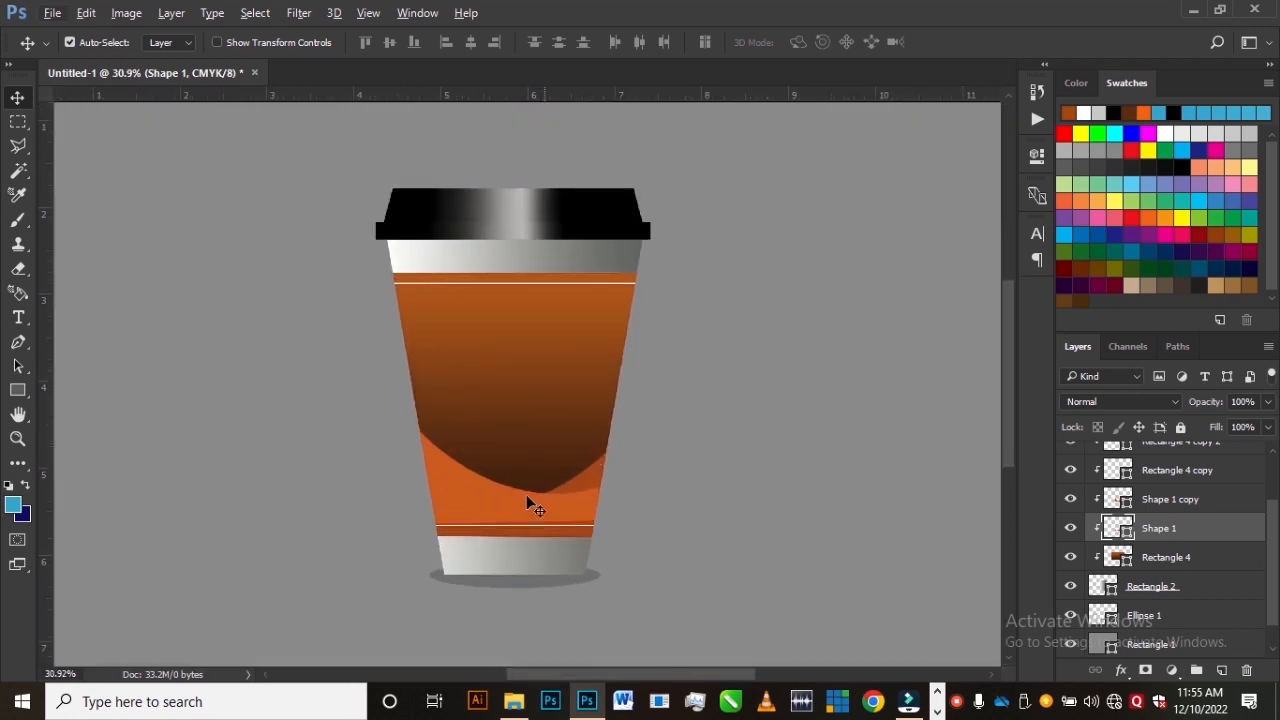
scroll(474, 546, up, 8)
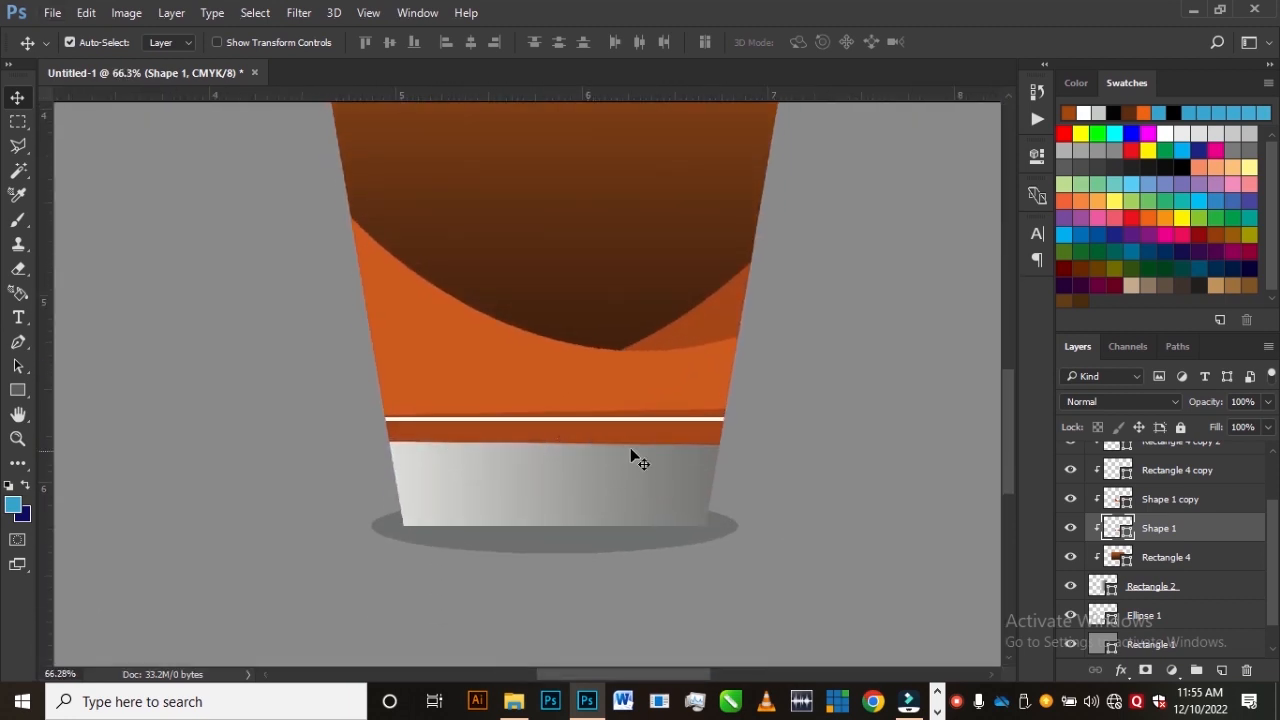
scroll(638, 441, up, 2)
scroll(632, 445, down, 4)
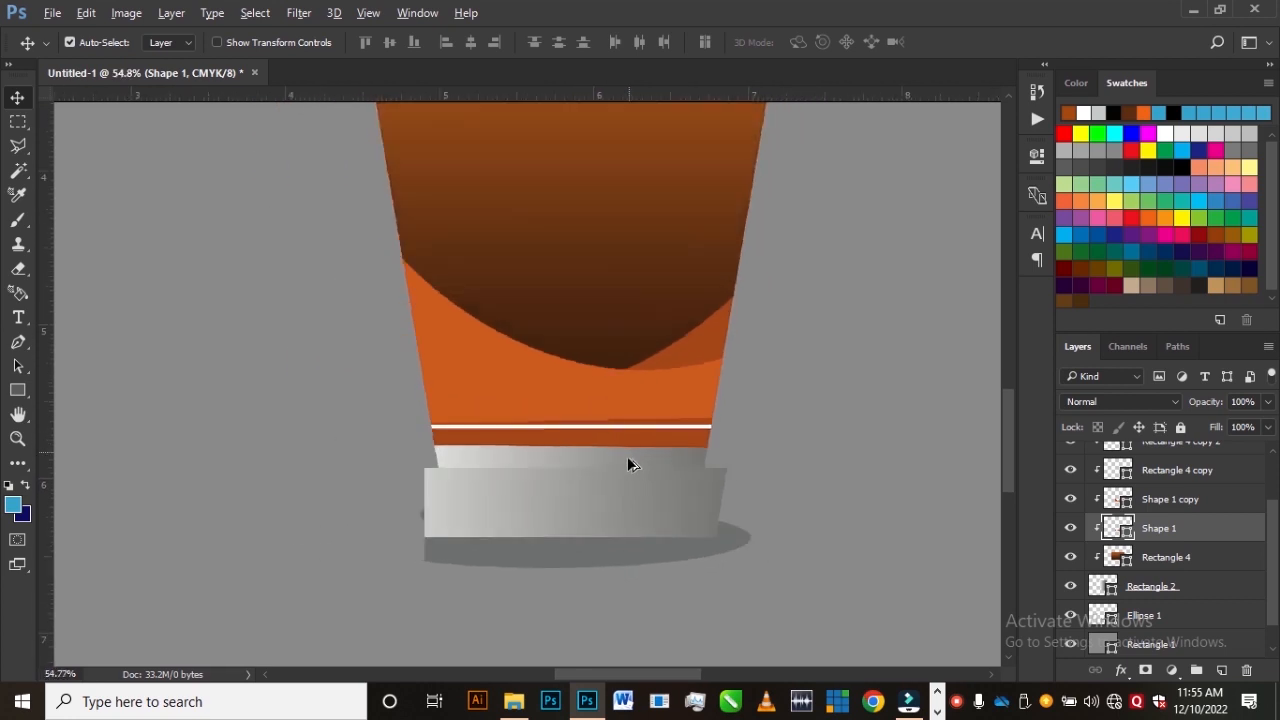
scroll(633, 473, up, 2)
Copy the light orange wave, Shape 1 copy, and place the copy slightly below the original
click(622, 381)
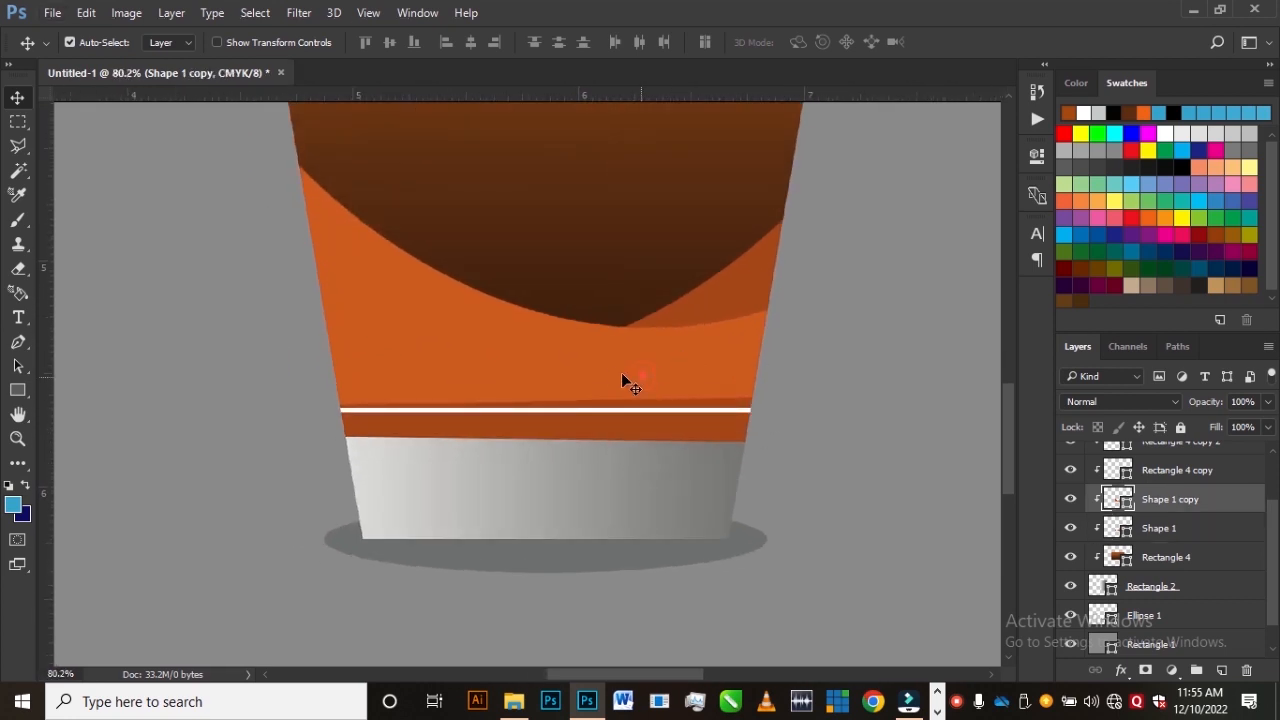
click(600, 370)
drag(560, 352, 566, 363)
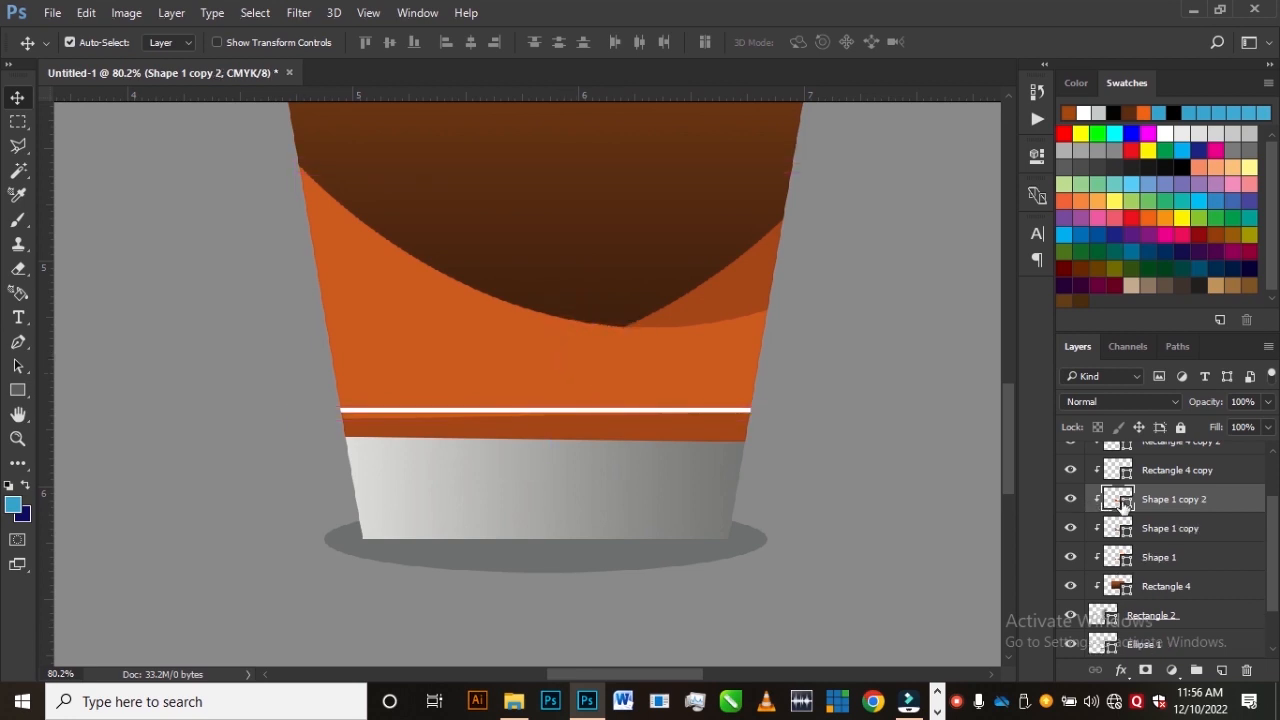
Fill the lower wave copy with the darker orange-brown, ae4d26, sampled from the wave behind it
double_click(1120, 500)
click(739, 295)
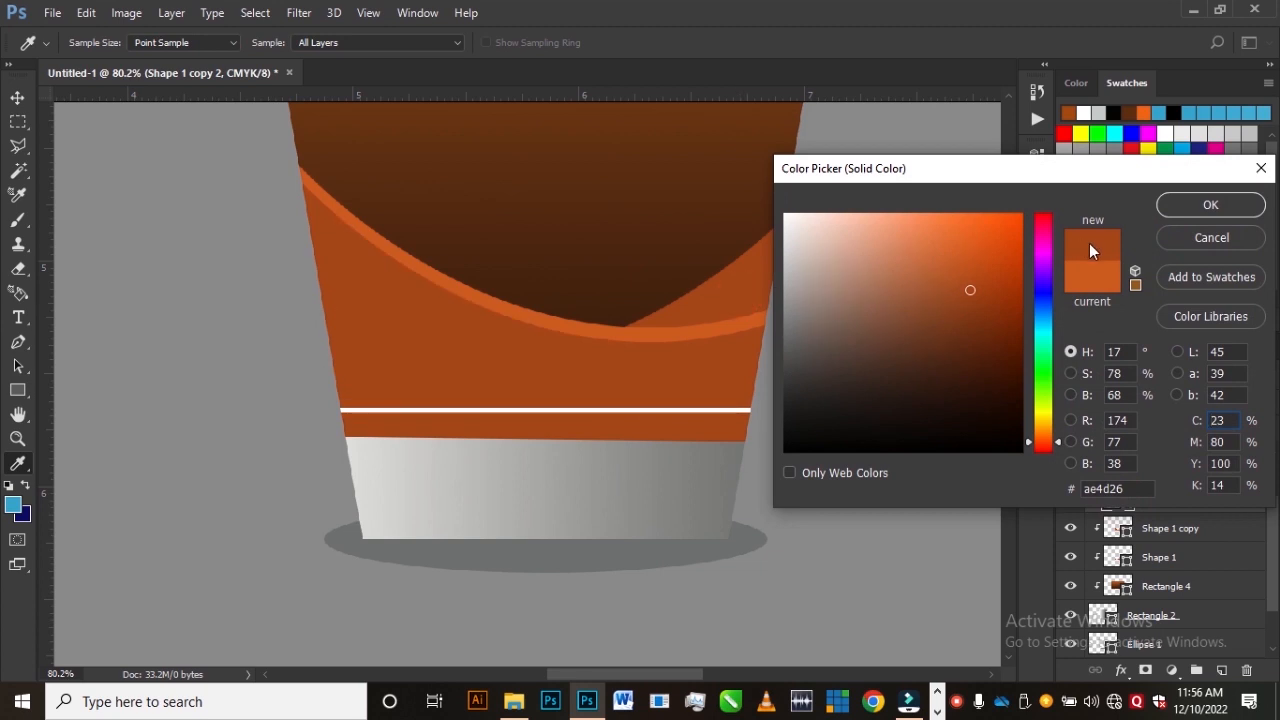
click(1198, 204)
scroll(606, 371, down, 3)
scroll(600, 381, down, 2)
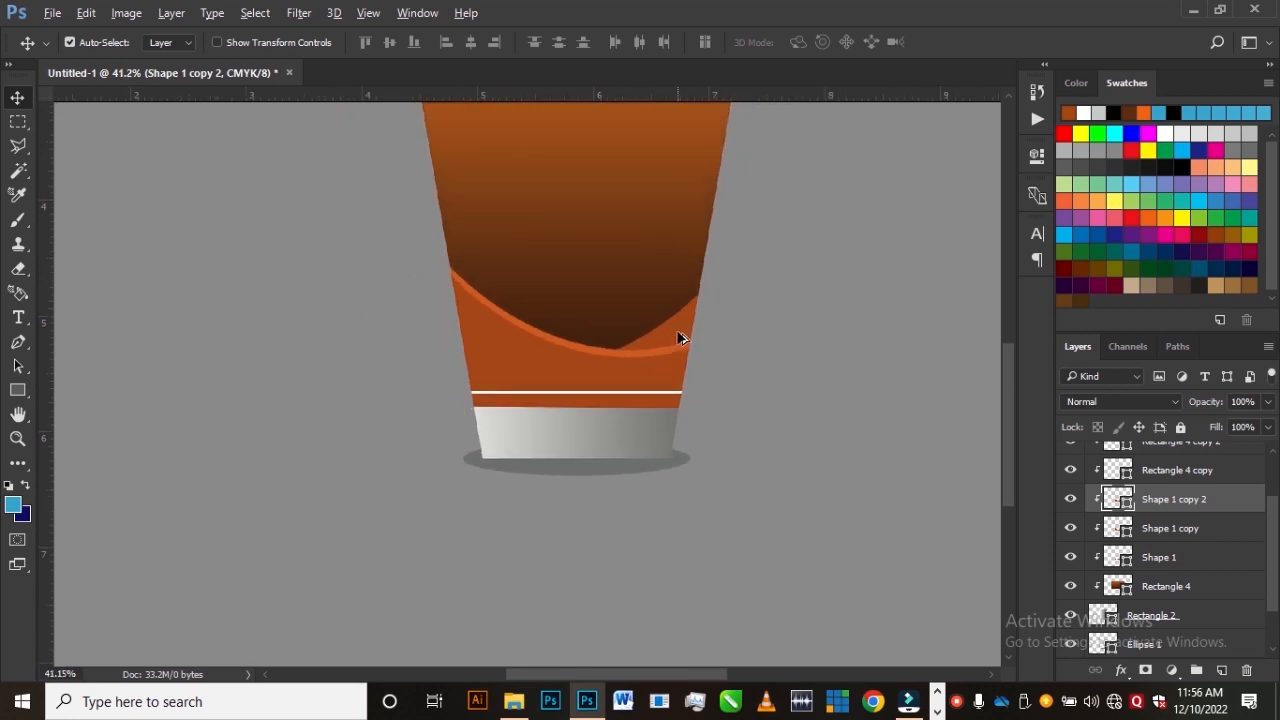
Examine the finished cup as a whole and the layered wave edges near the sleeve's lower white line
scroll(636, 366, down, 3)
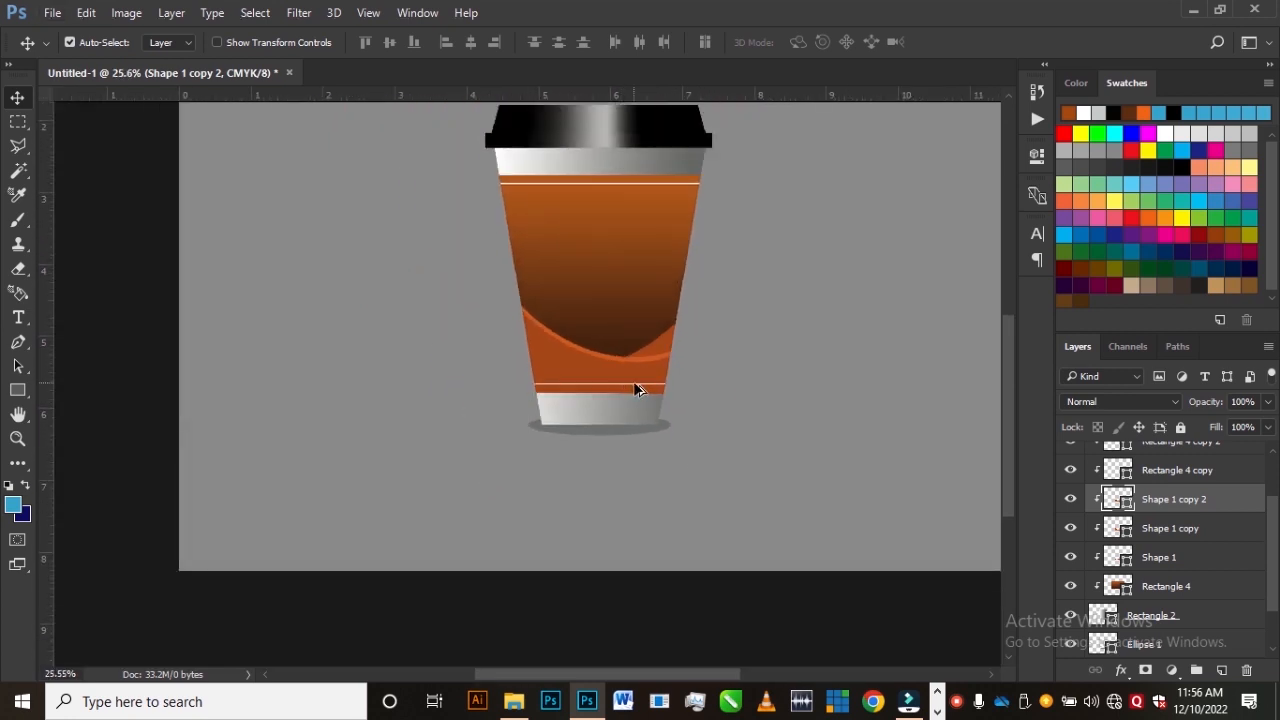
scroll(635, 385, up, 7)
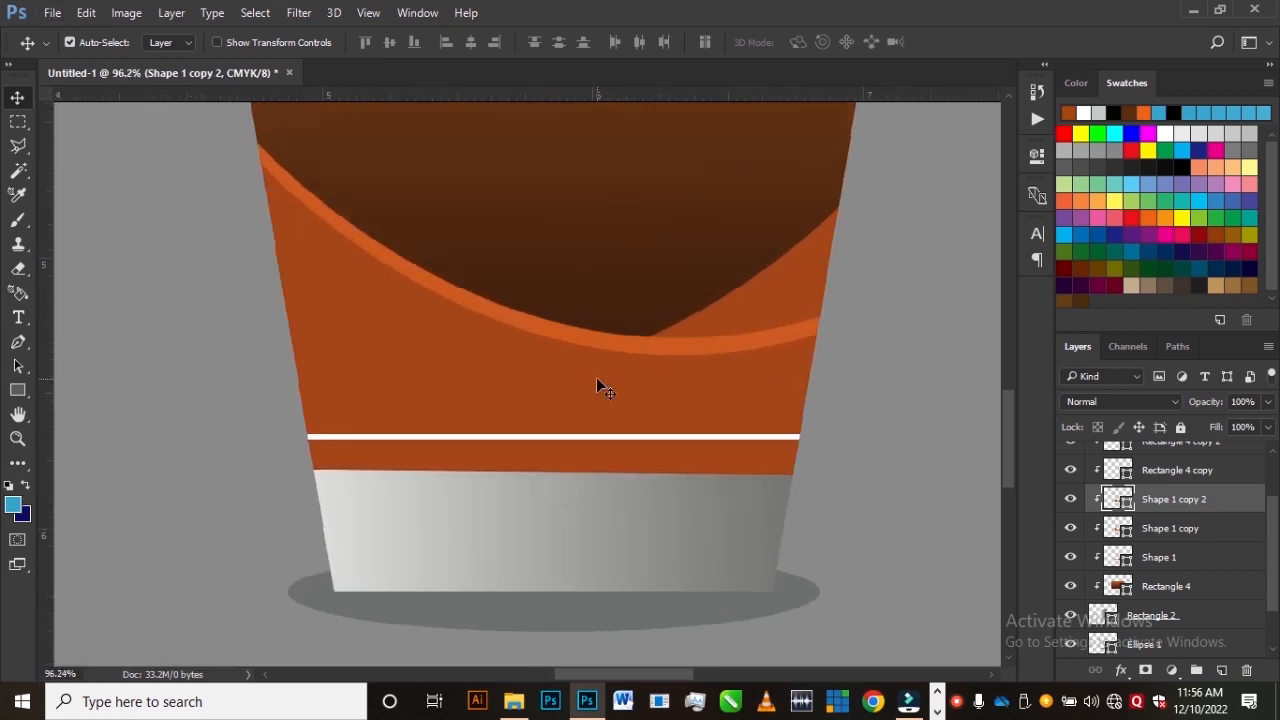
drag(593, 384, 594, 381)
scroll(606, 392, down, 6)
scroll(606, 394, down, 4)
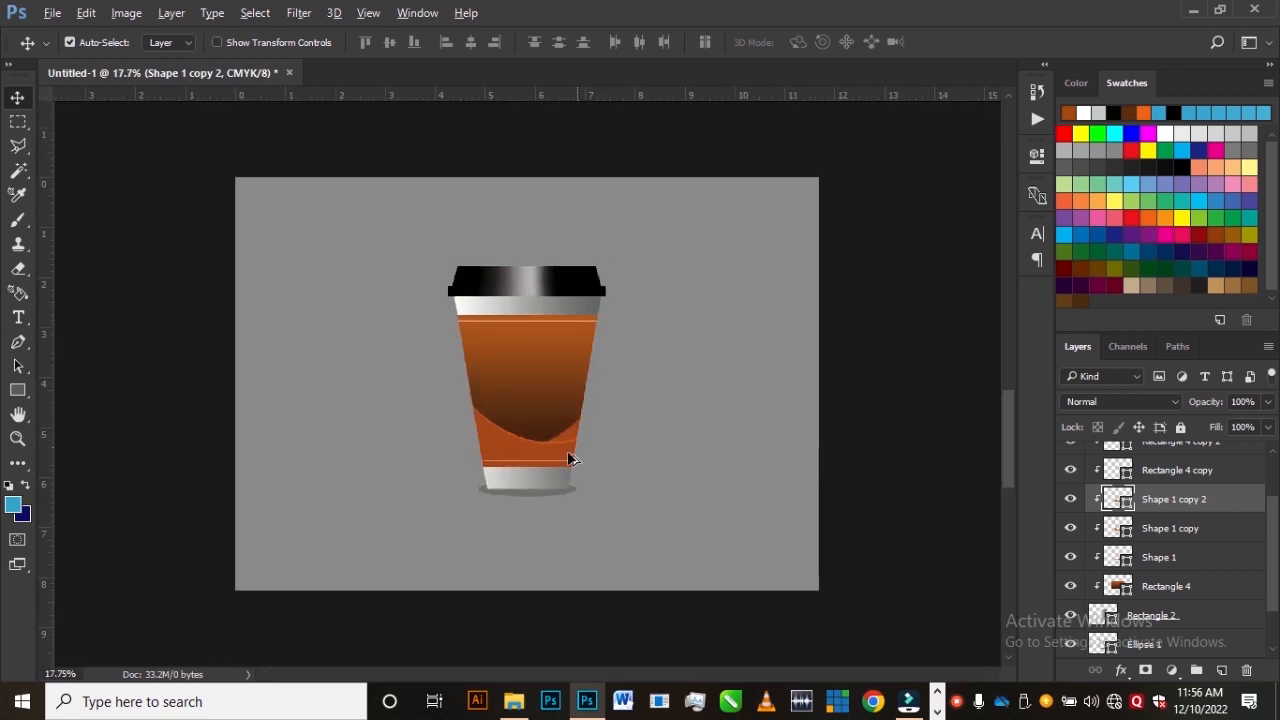
scroll(523, 470, up, 5)
scroll(531, 463, up, 3)
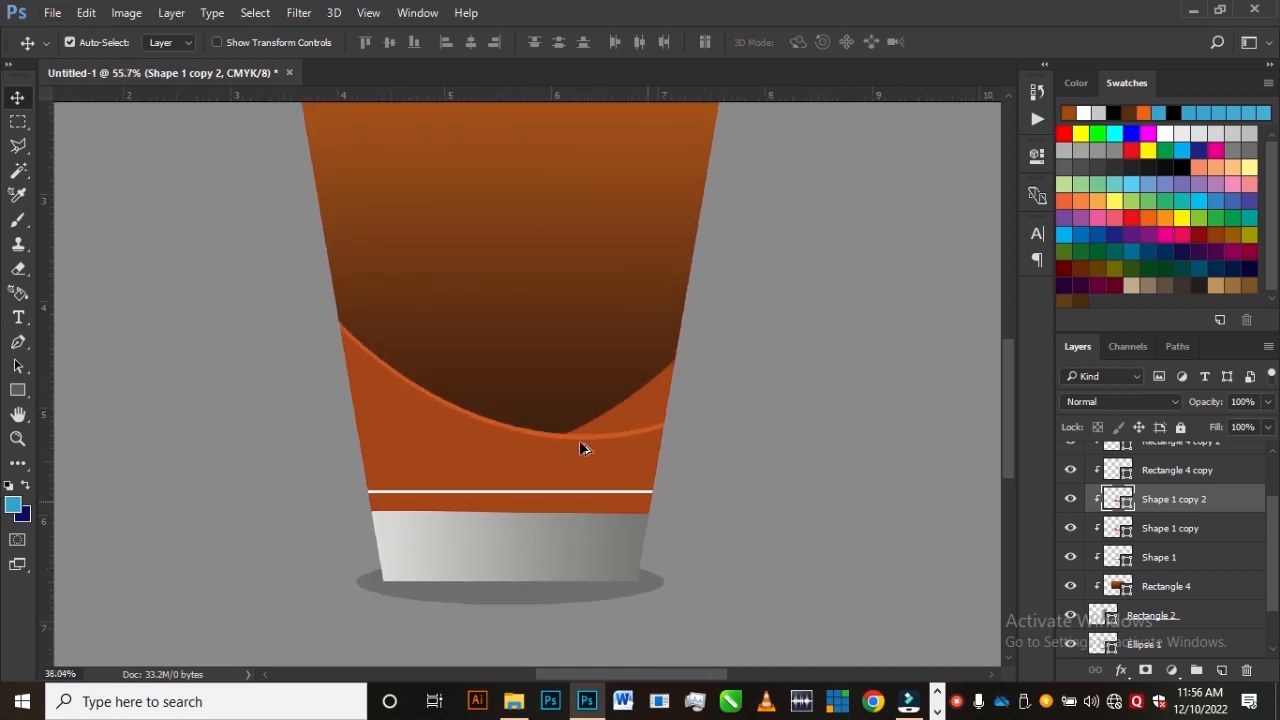
scroll(583, 449, down, 4)
scroll(583, 451, down, 2)
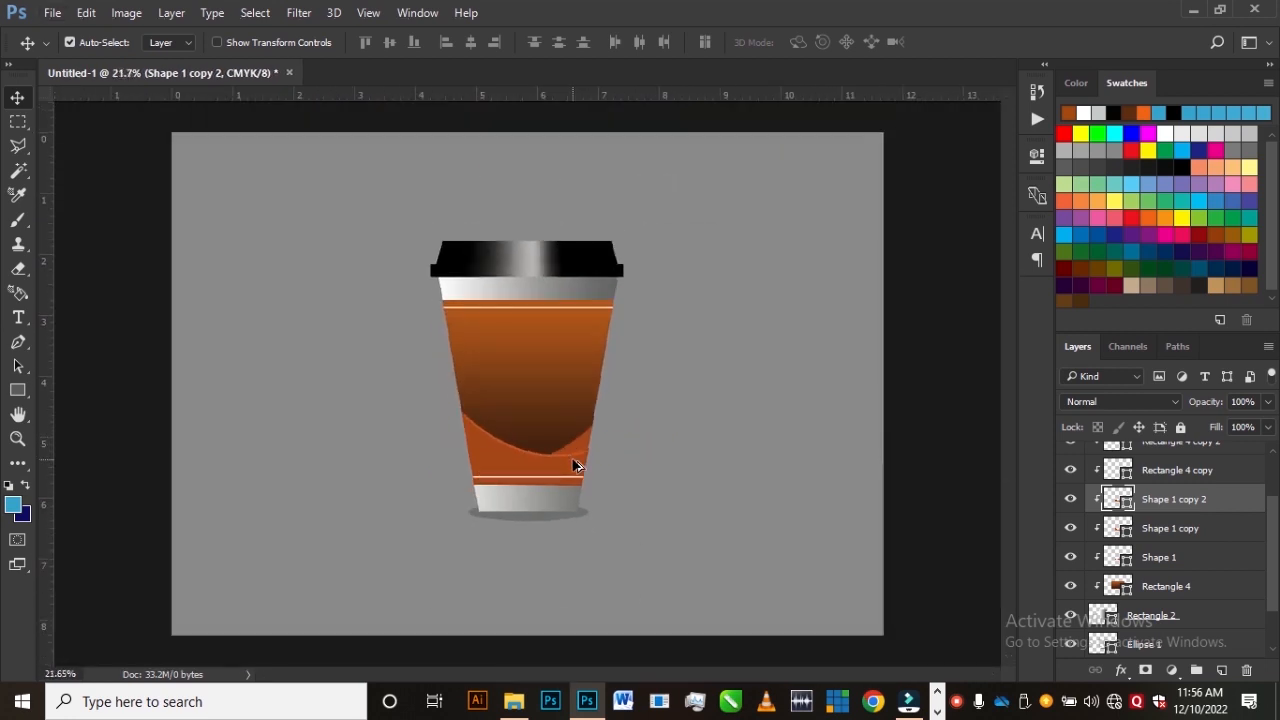
scroll(512, 455, down, 2)
scroll(515, 465, up, 5)
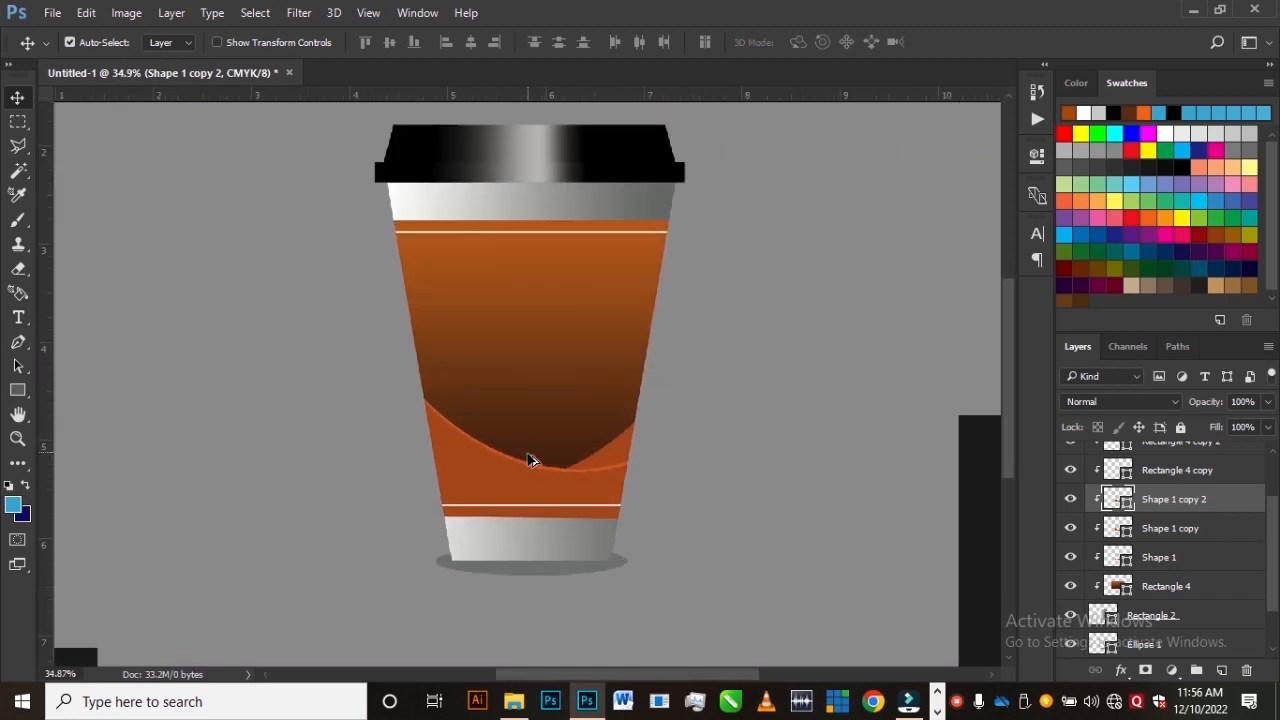
scroll(517, 487, down, 3)
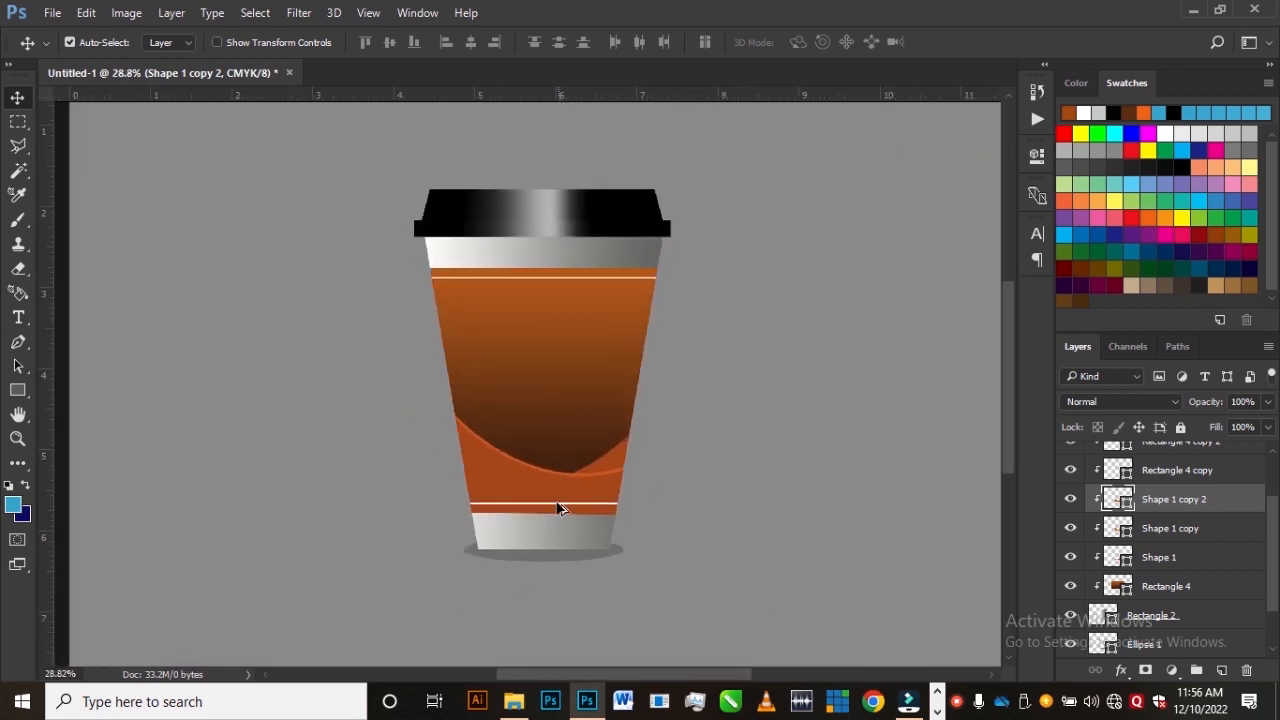
scroll(546, 496, up, 1)
scroll(546, 496, down, 3)
scroll(546, 475, up, 1)
scroll(548, 475, up, 1)
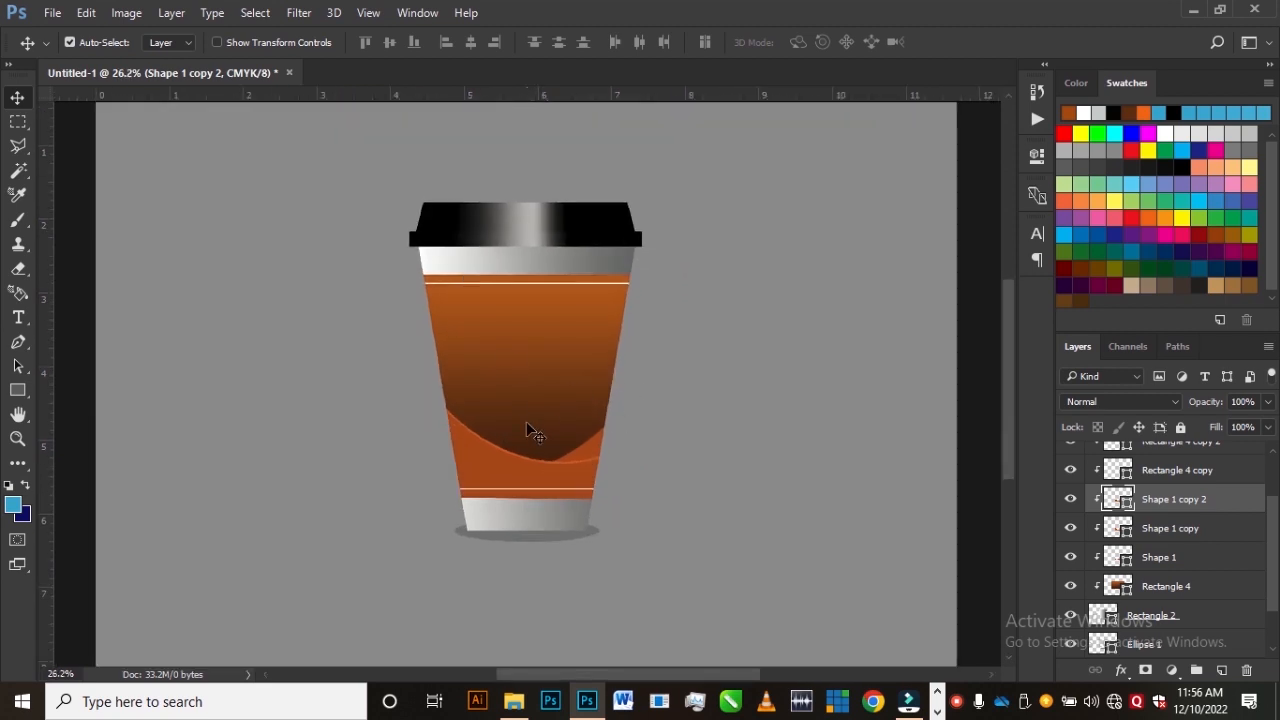
Add the white text "Coffee" in the Allentown font on the upper part of the brown sleeve
click(19, 318)
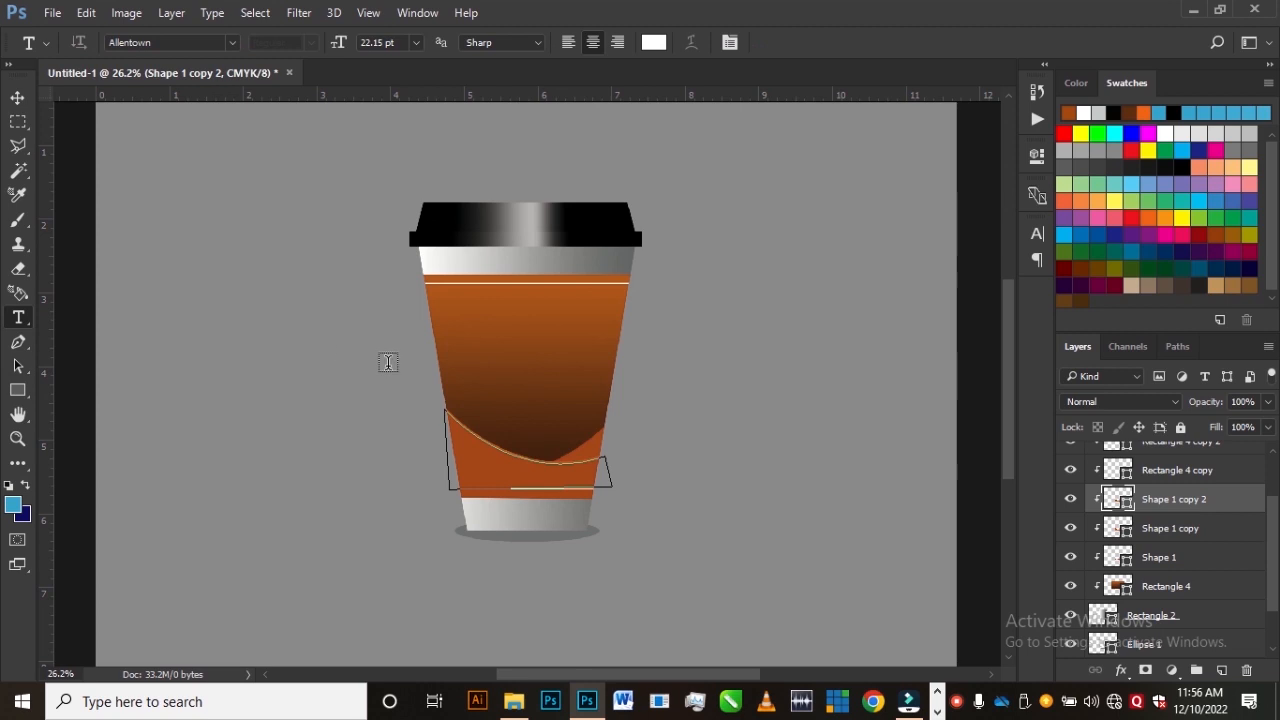
click(494, 340)
text(Coffee)
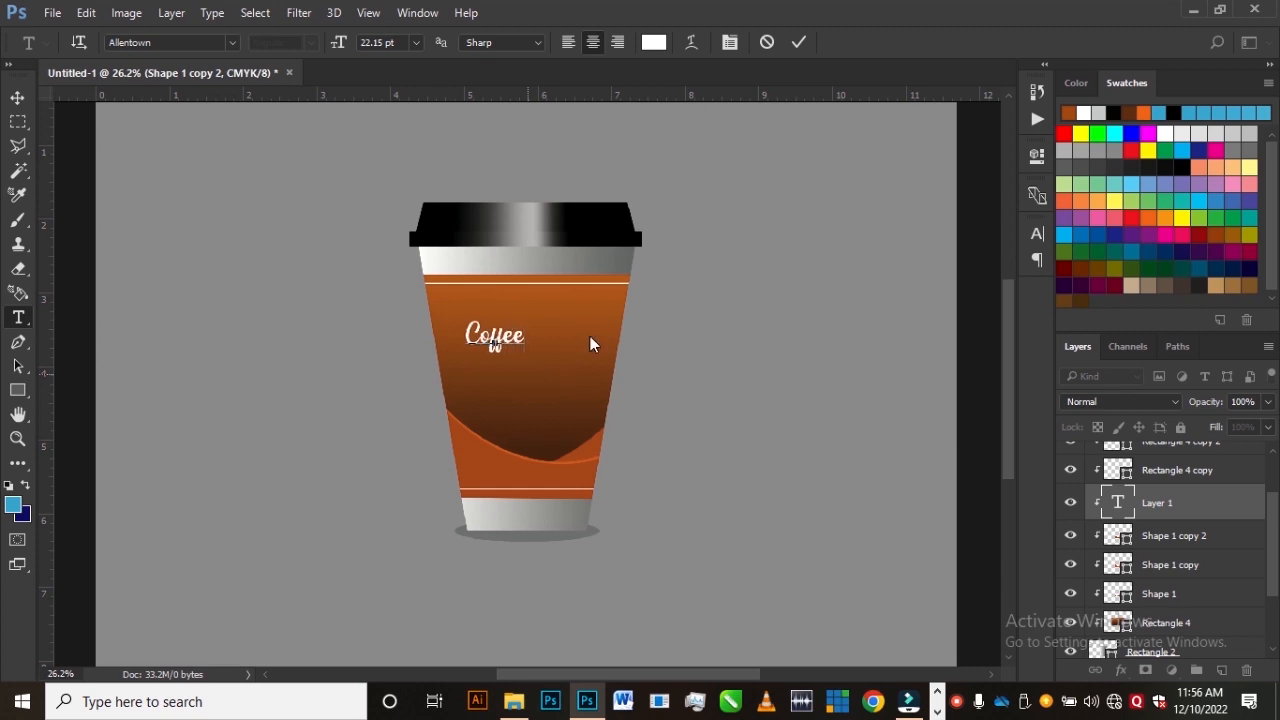
click(17, 97)
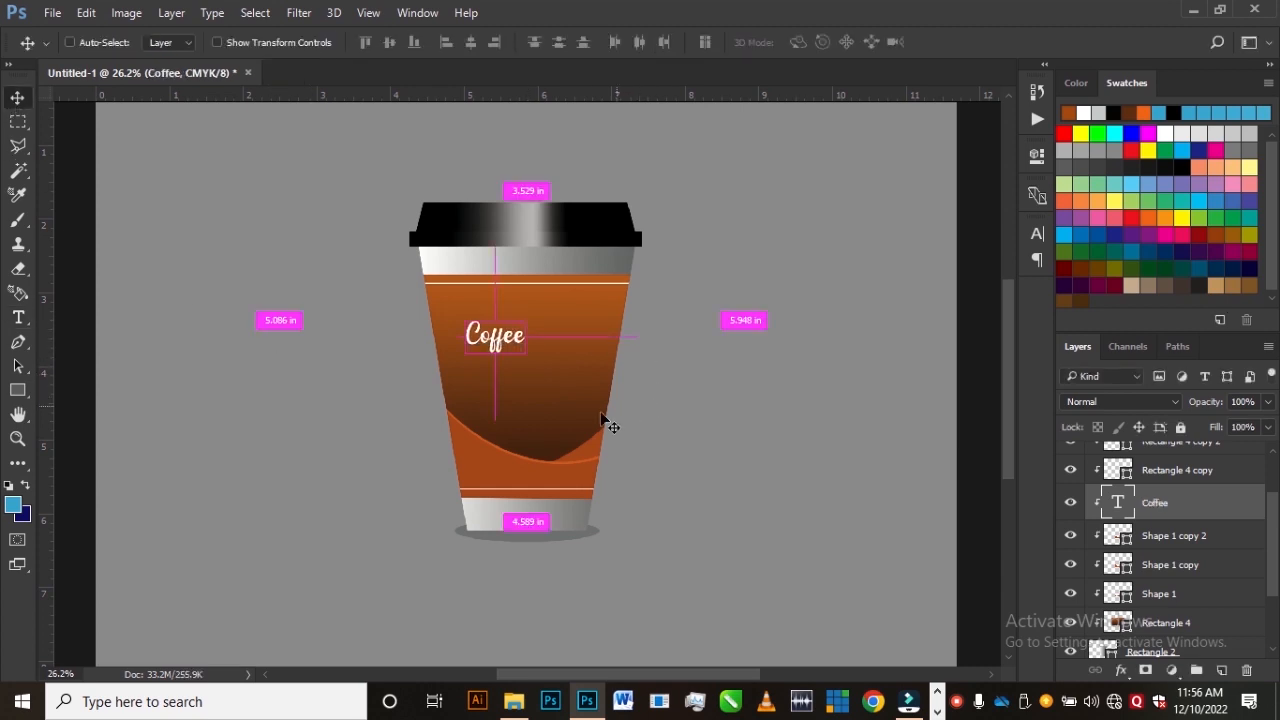
Scale the Coffee text to about 204% and center it on the sleeve above the waves
key(ctrl+t)
drag(528, 358, 581, 404)
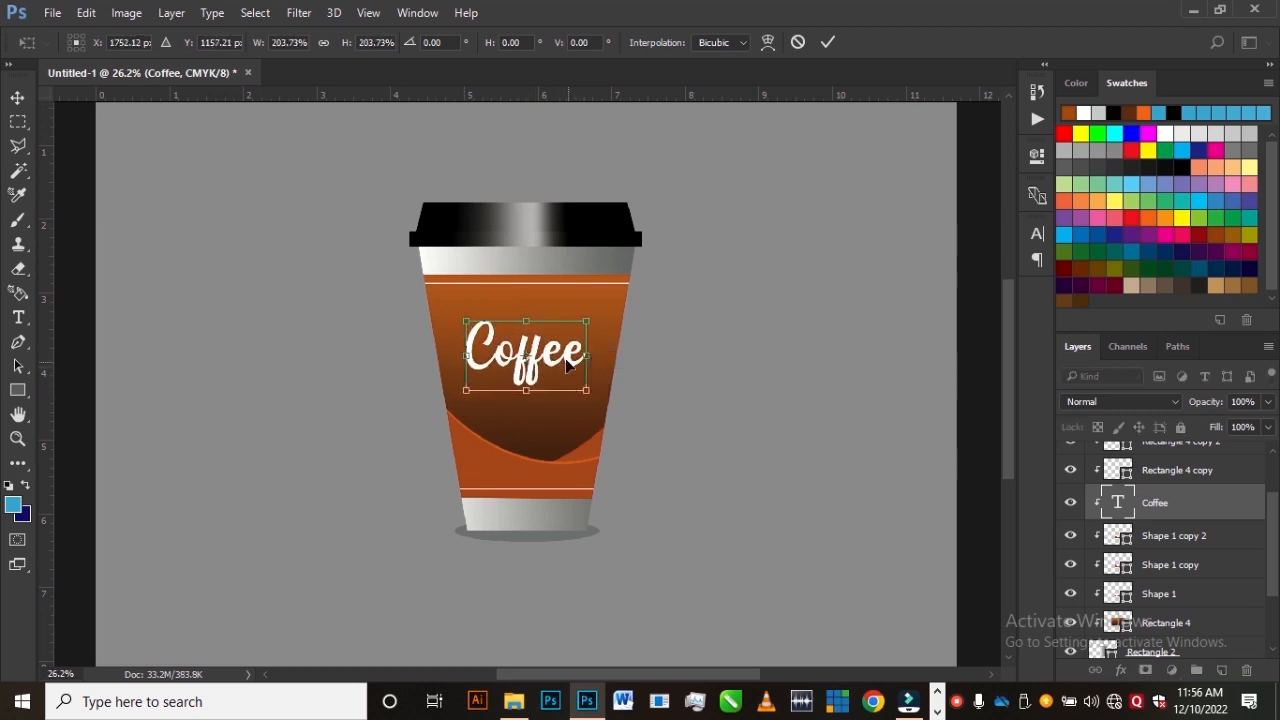
drag(560, 355, 562, 374)
double_click(561, 373)
drag(550, 381, 547, 381)
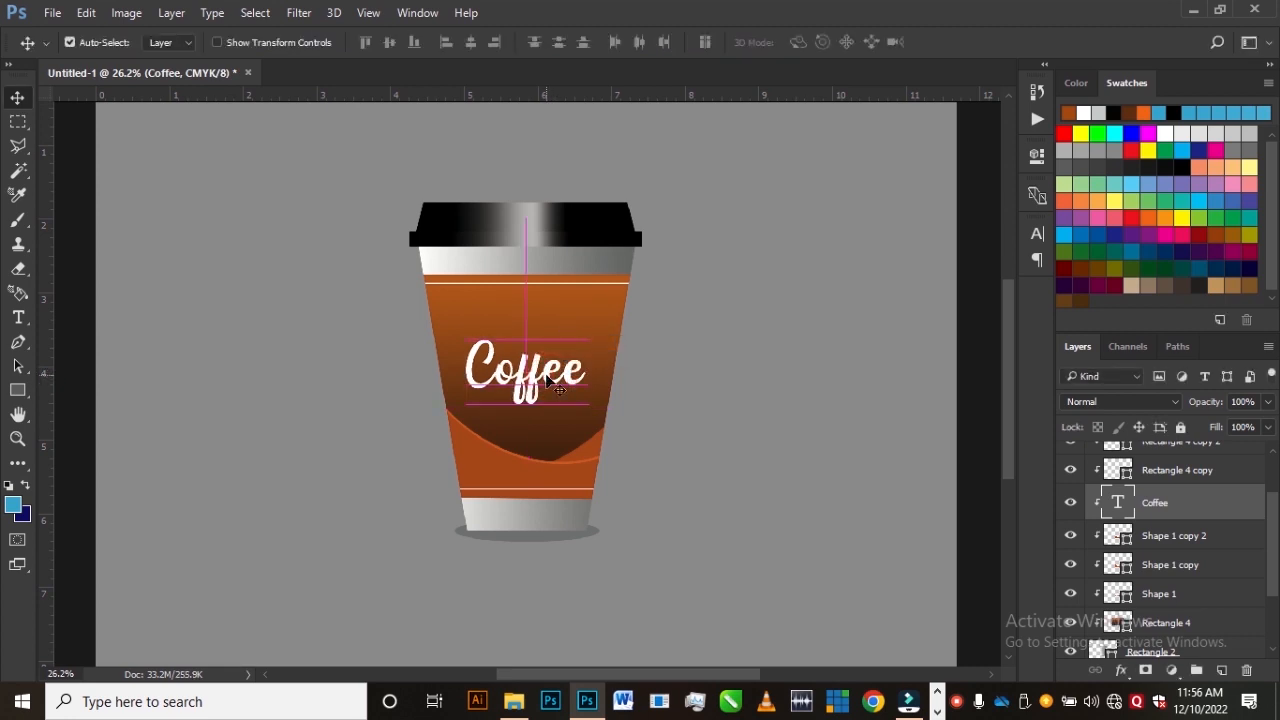
Move the linked black lid pieces up and to the left, clear of the cup's rim
click(612, 220)
drag(608, 227, 520, 183)
scroll(551, 222, up, 1)
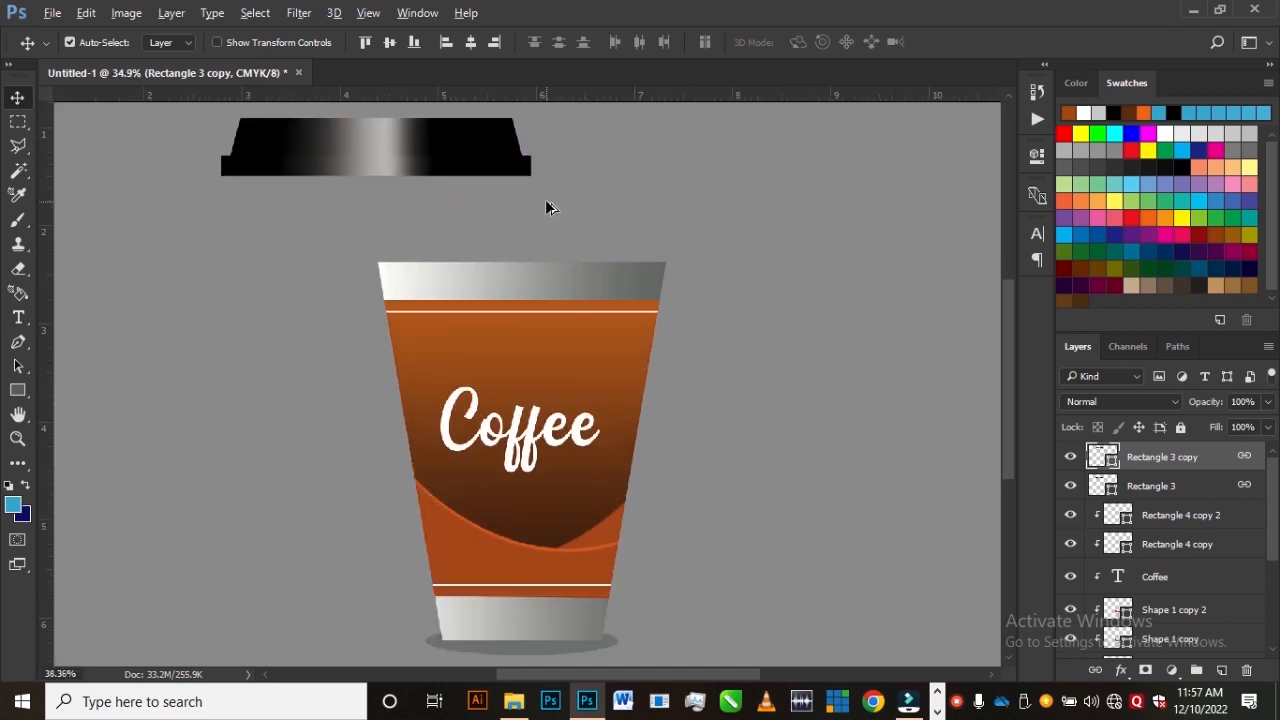
scroll(574, 294, up, 2)
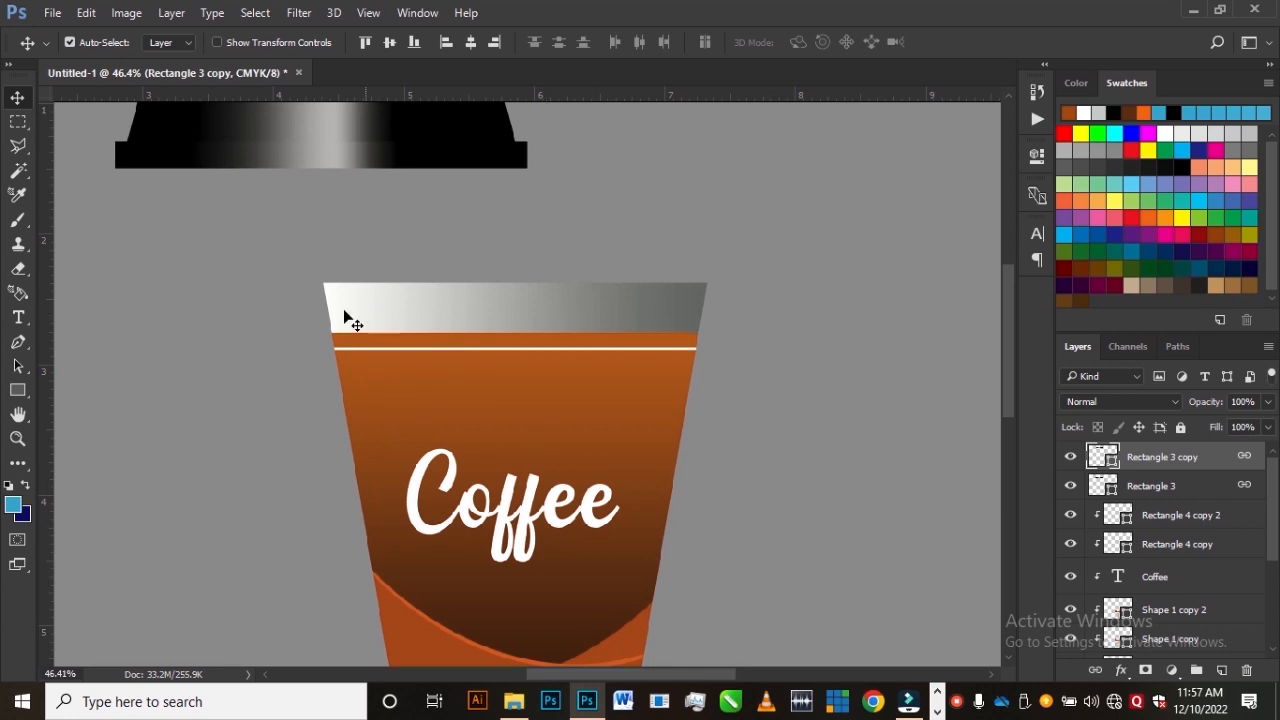
Draw an ellipse about 906 x 126 px with the lid's black-gray gradient across the cup's open top edge
drag(28, 388, 25, 386)
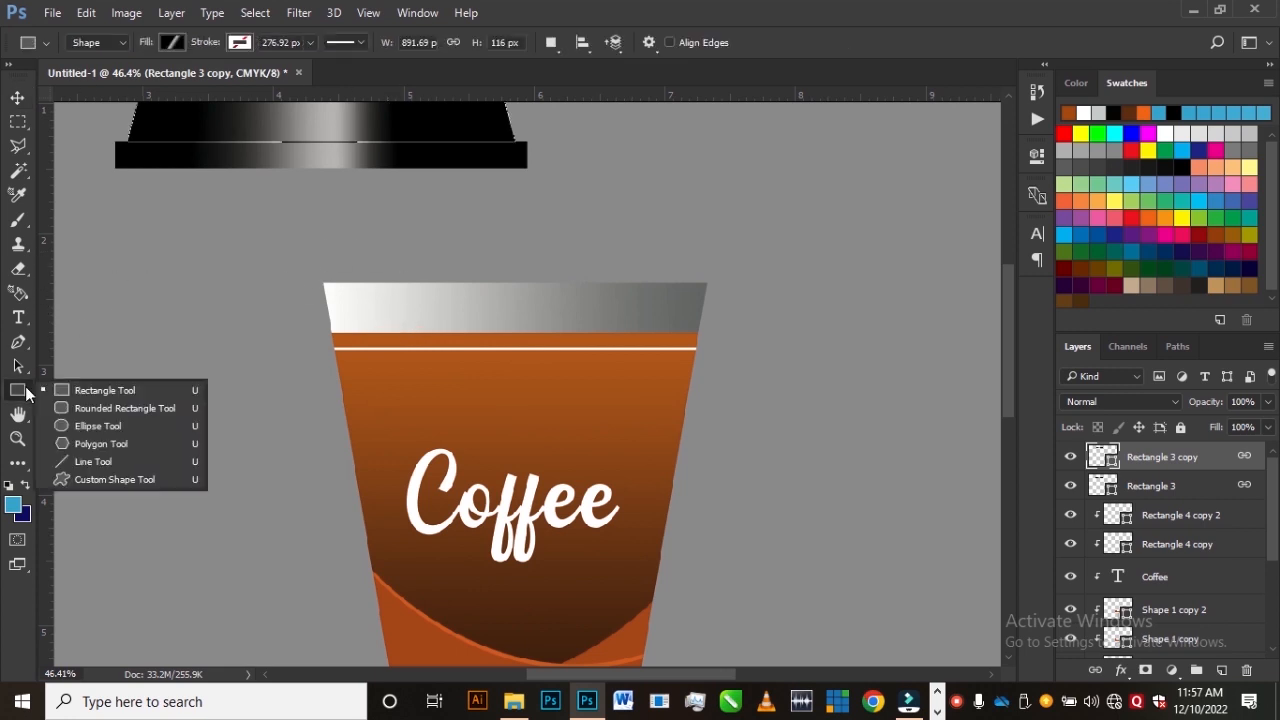
click(103, 428)
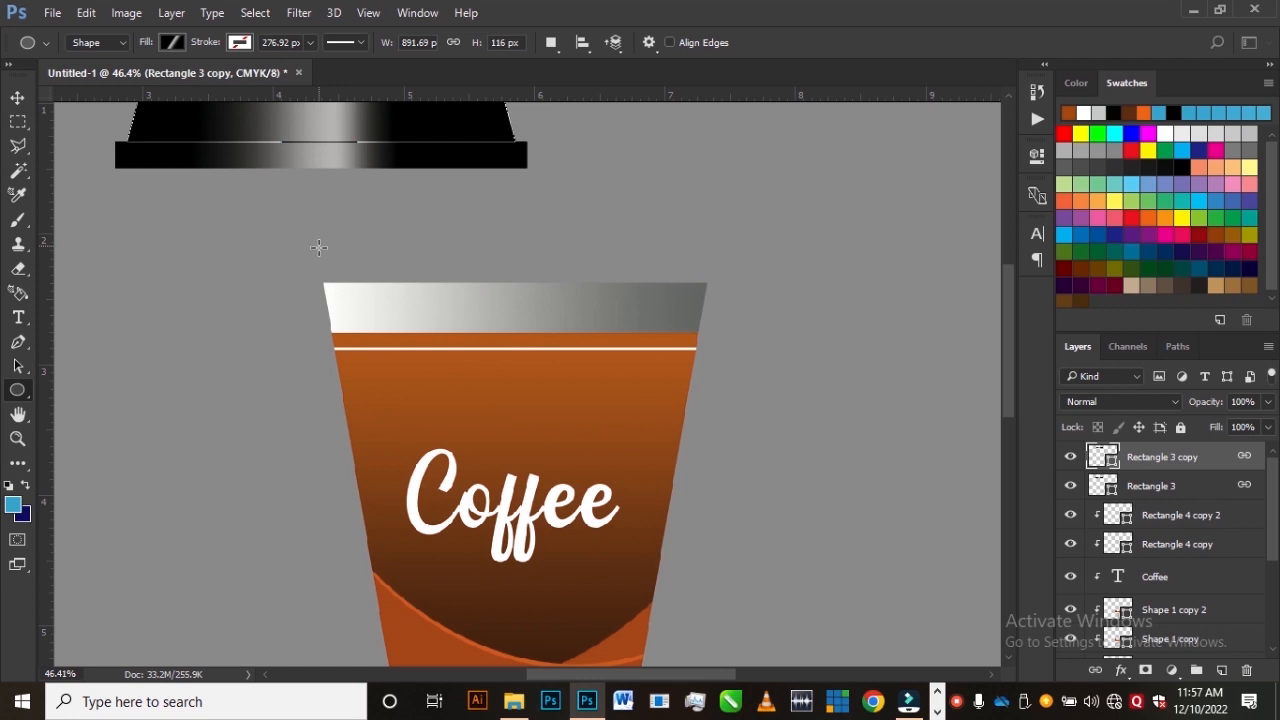
drag(317, 248, 712, 302)
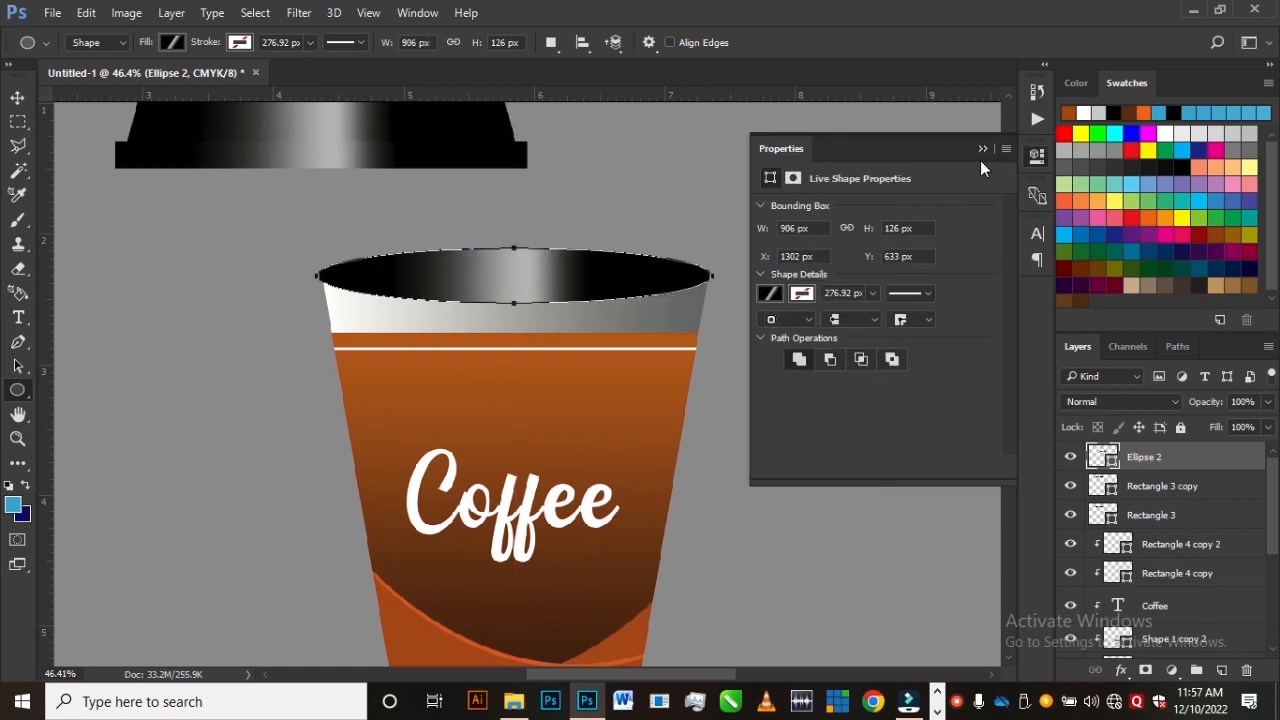
click(981, 150)
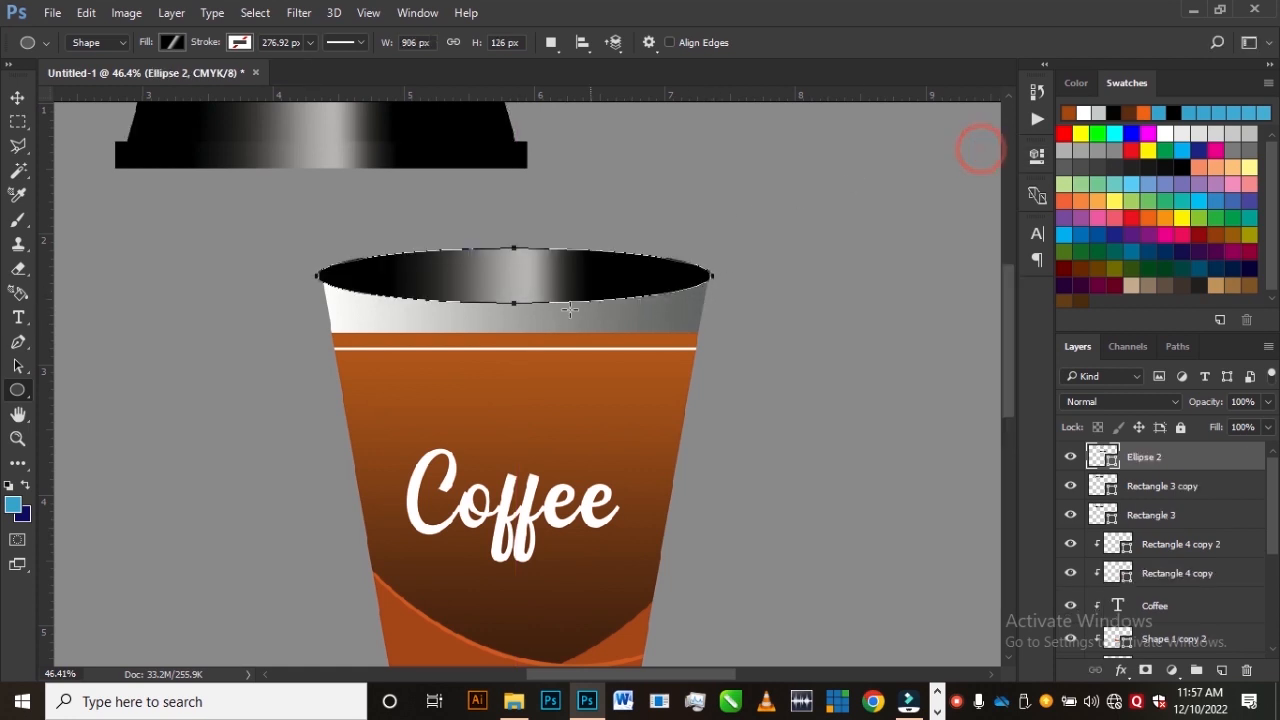
click(16, 99)
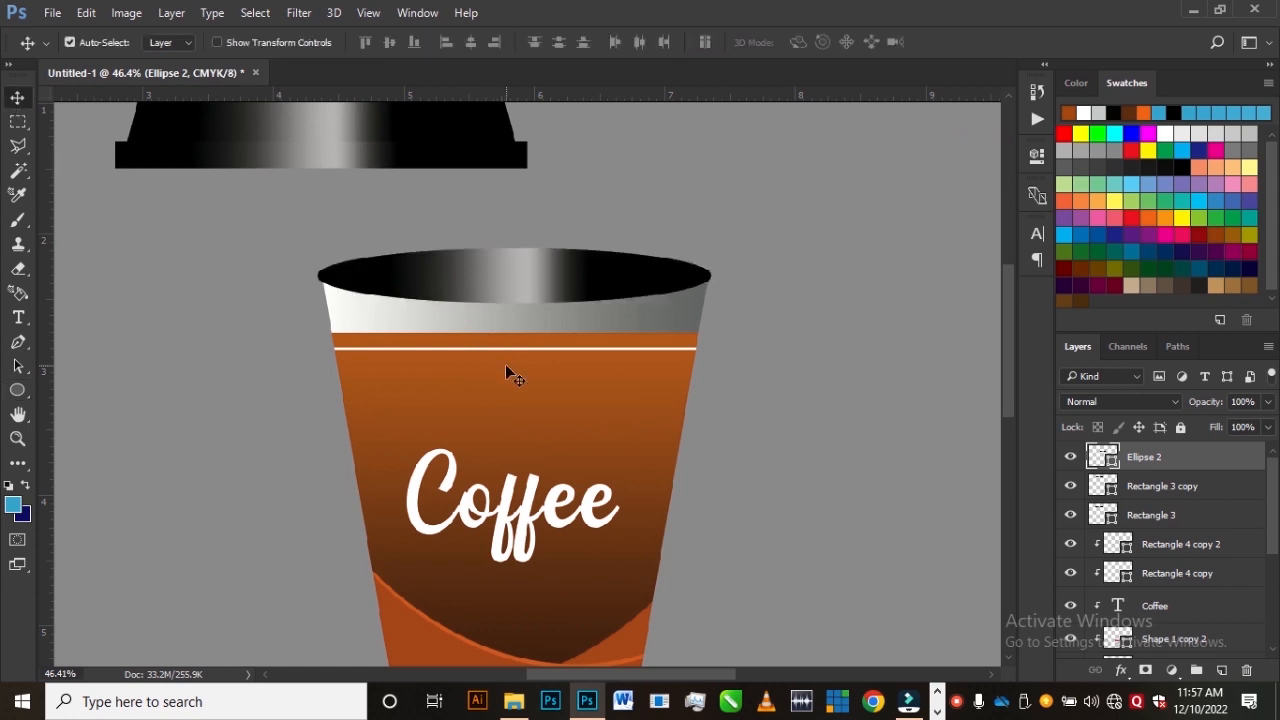
Narrow the rim ellipse from its left end to 99.56% width and shift it slightly right and down to X 1762, Y 705 px
scroll(490, 321, up, 5)
click(343, 258)
key(ctrl+t)
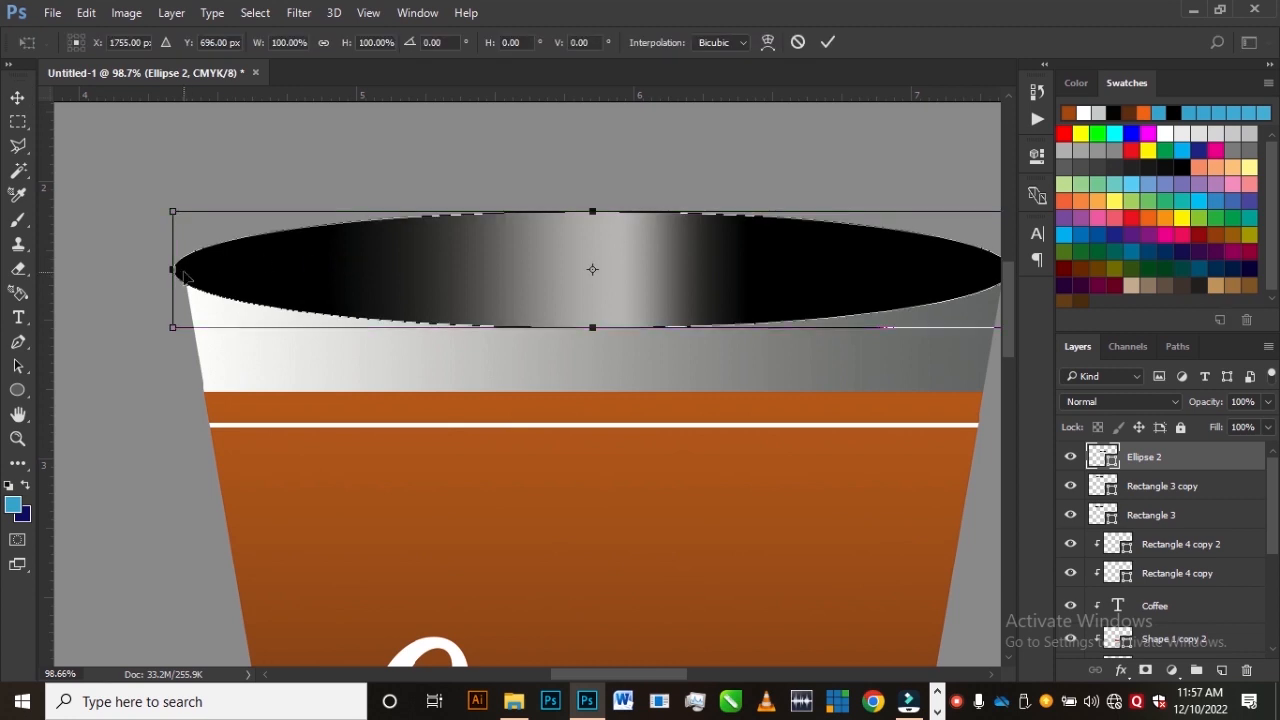
scroll(180, 276, up, 3)
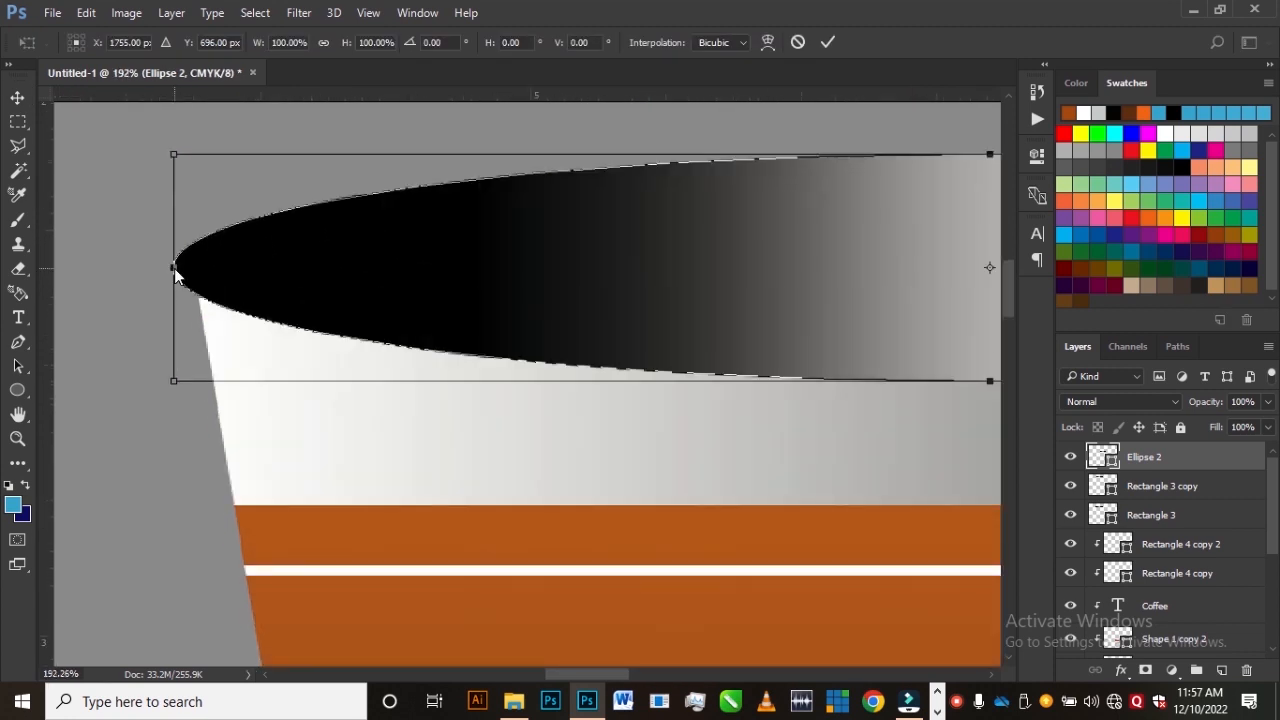
drag(174, 268, 181, 268)
drag(461, 271, 472, 289)
Pull the right end of the rim ellipse inward to meet the cup's upper-right corner
scroll(420, 340, down, 6)
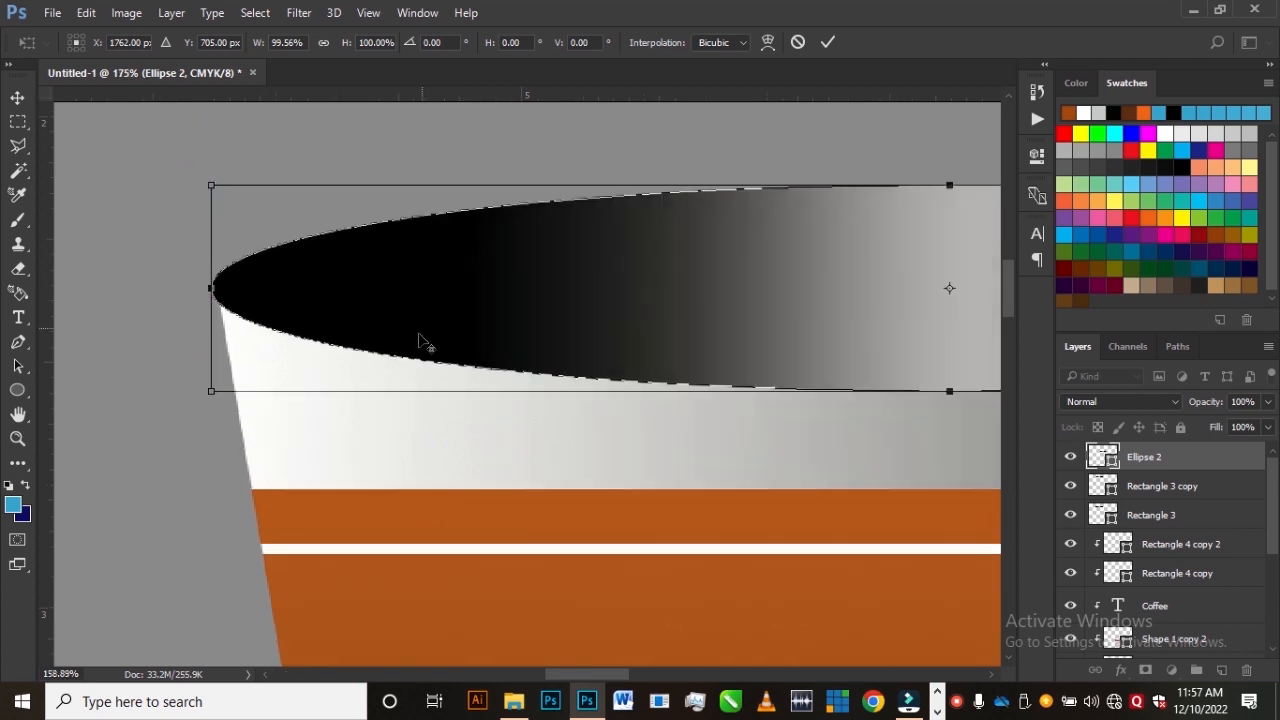
scroll(798, 391, up, 6)
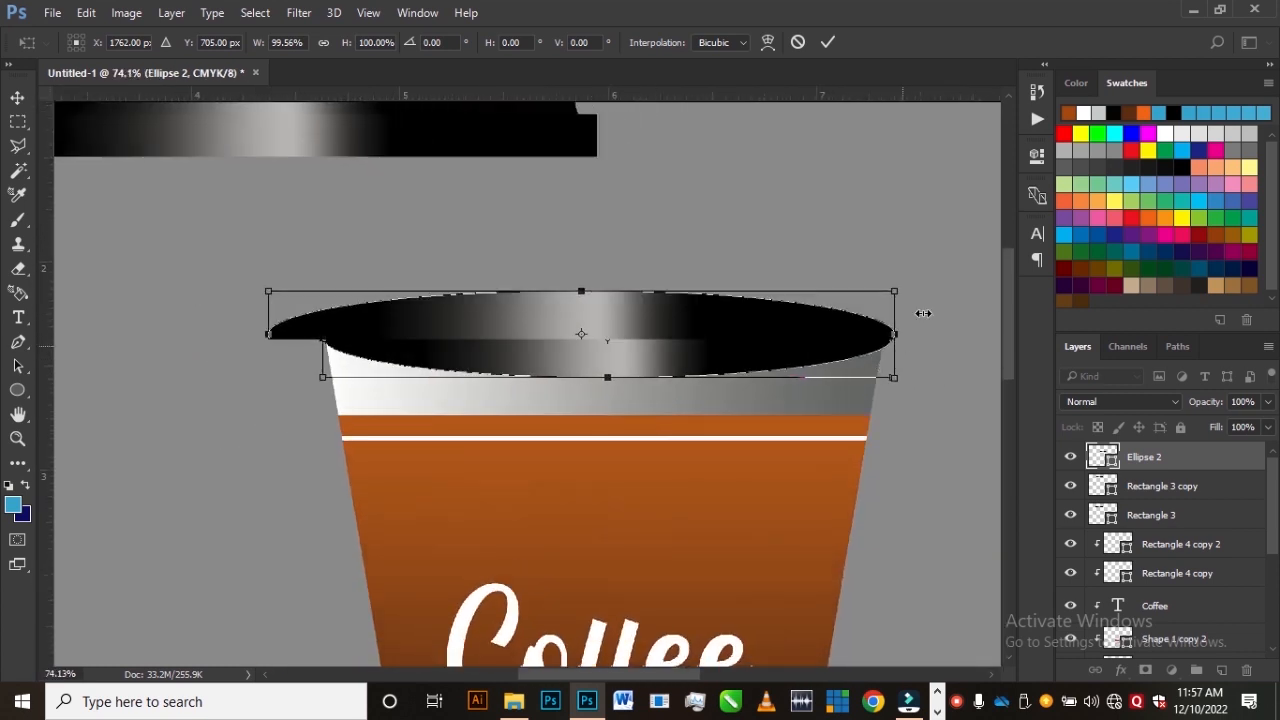
scroll(875, 360, up, 2)
drag(876, 341, 838, 342)
double_click(806, 380)
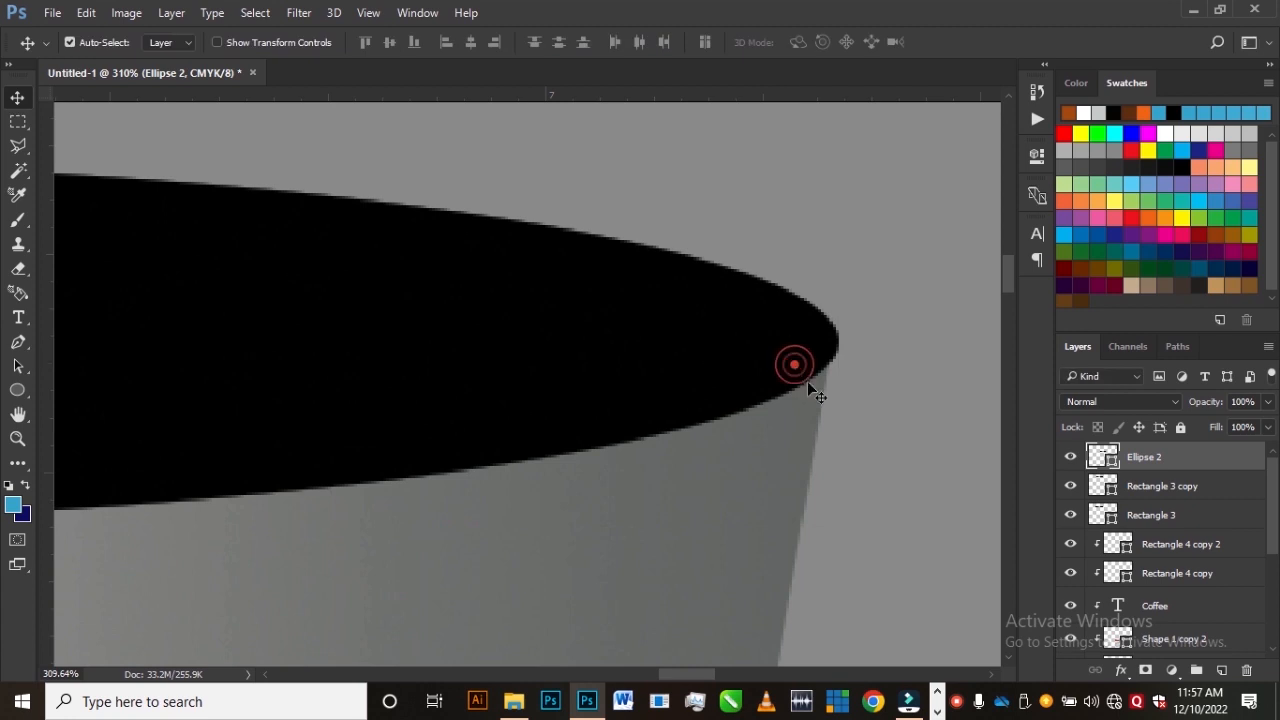
Nudge the left end of the rim ellipse slightly inward to match the cup's upper-left corner
scroll(818, 384, up, 3)
scroll(818, 384, down, 8)
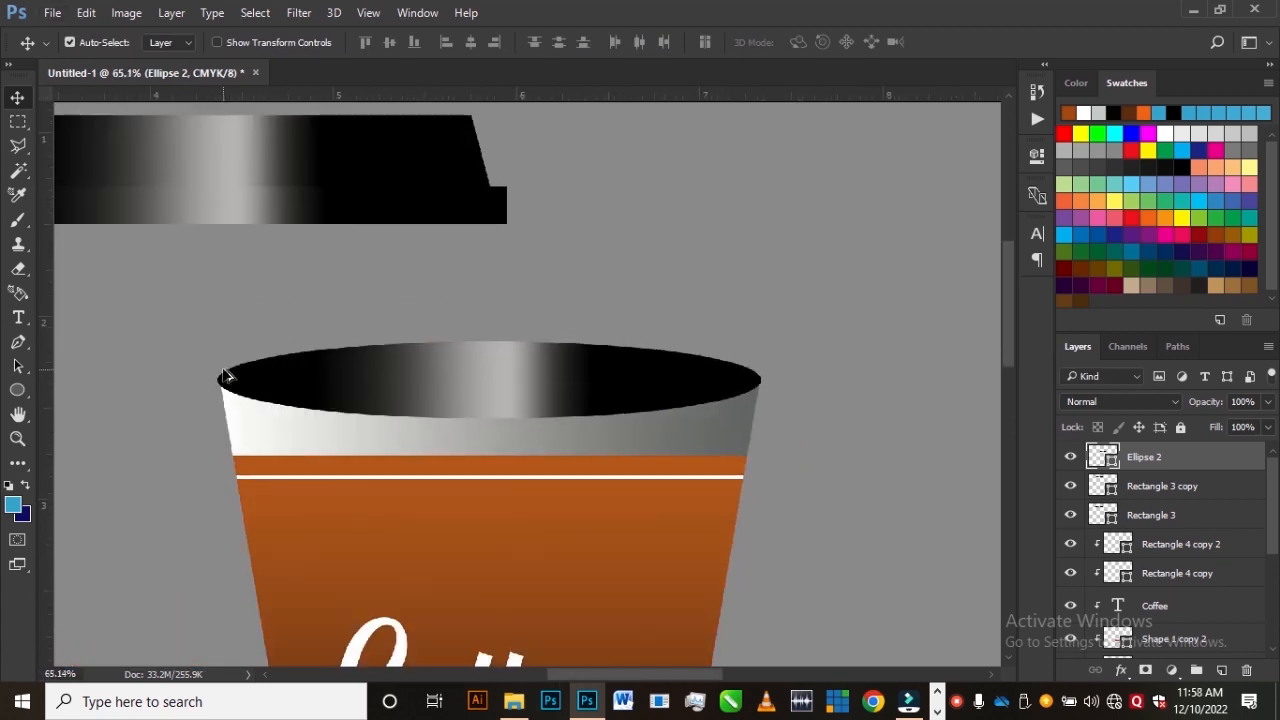
scroll(206, 390, up, 5)
scroll(255, 402, up, 5)
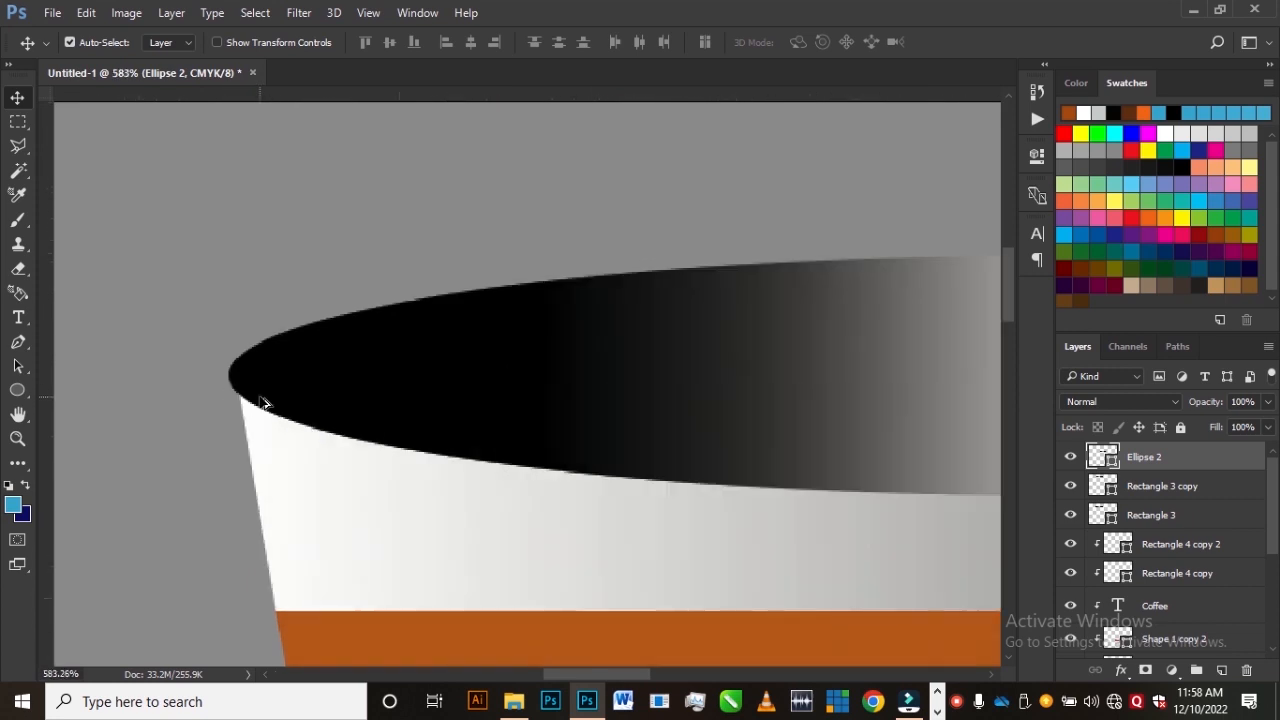
key(ctrl+t)
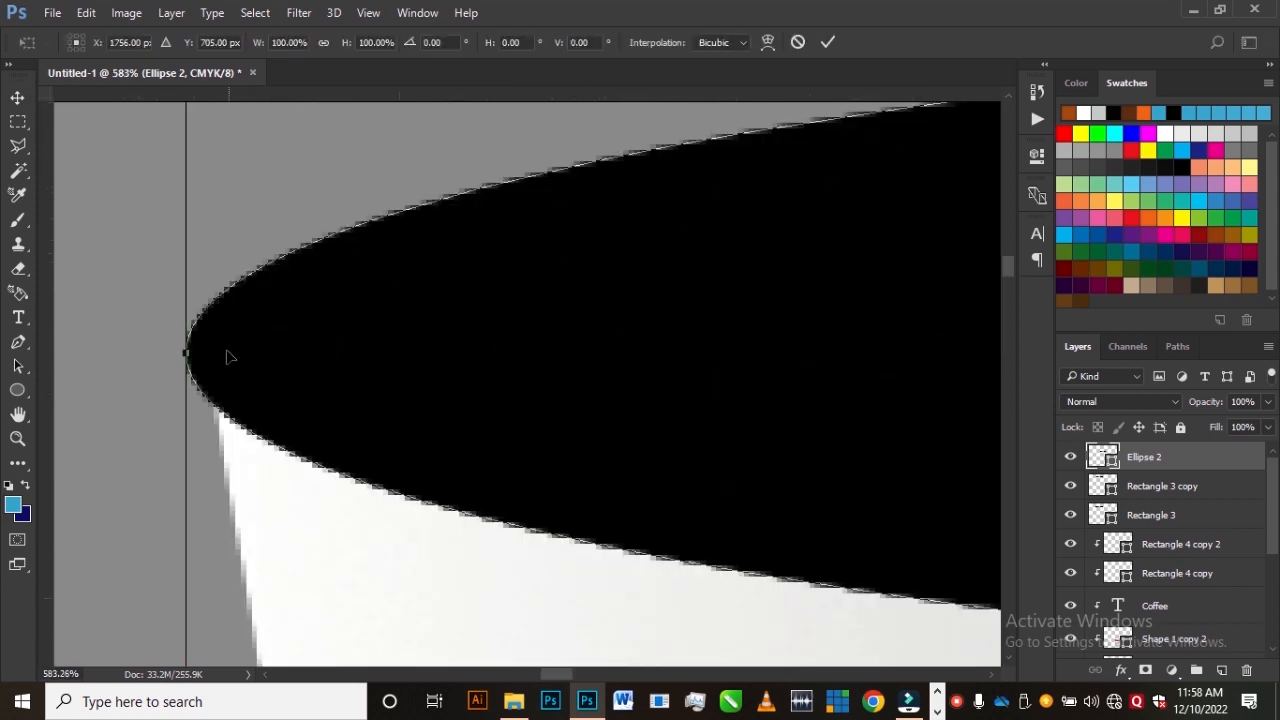
mouse_move(190, 352)
mouse_down()
mouse_move(216, 346)
mouse_move(194, 355)
mouse_up()
double_click(340, 386)
Trim the right end of the rim ellipse slightly inward so it lines up with the cup's right side
scroll(297, 390, down, 10)
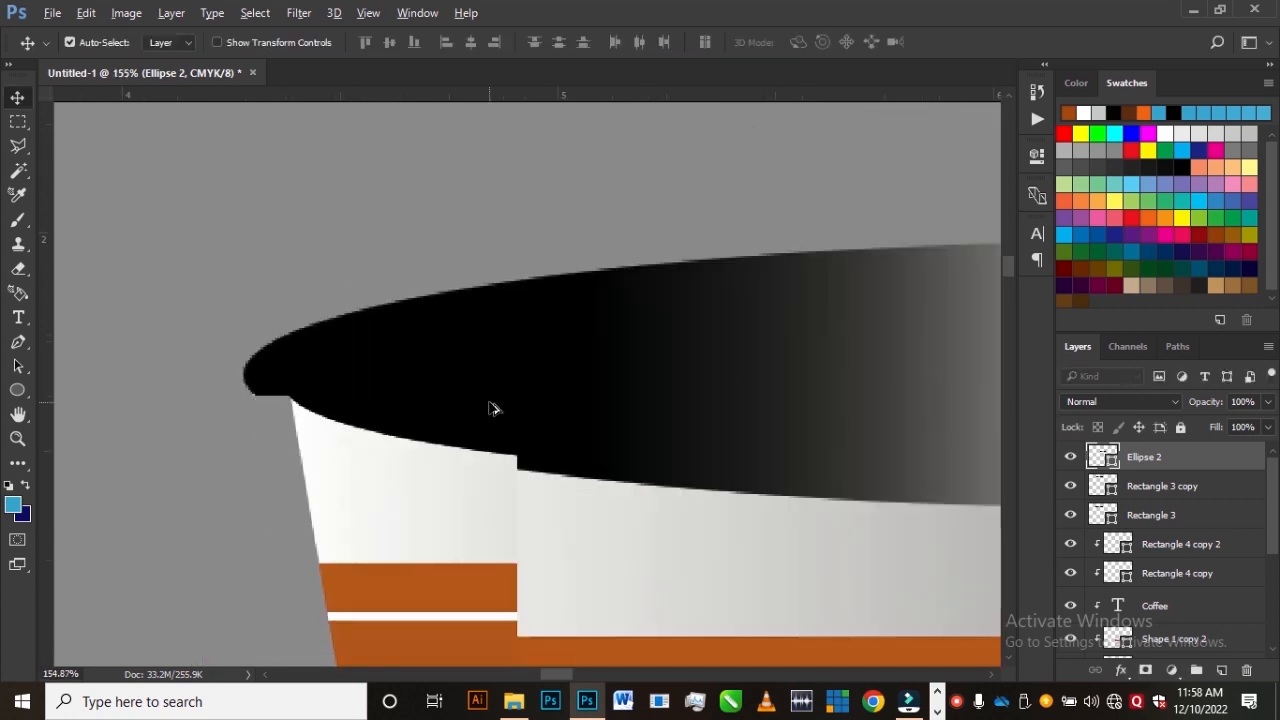
scroll(674, 407, down, 3)
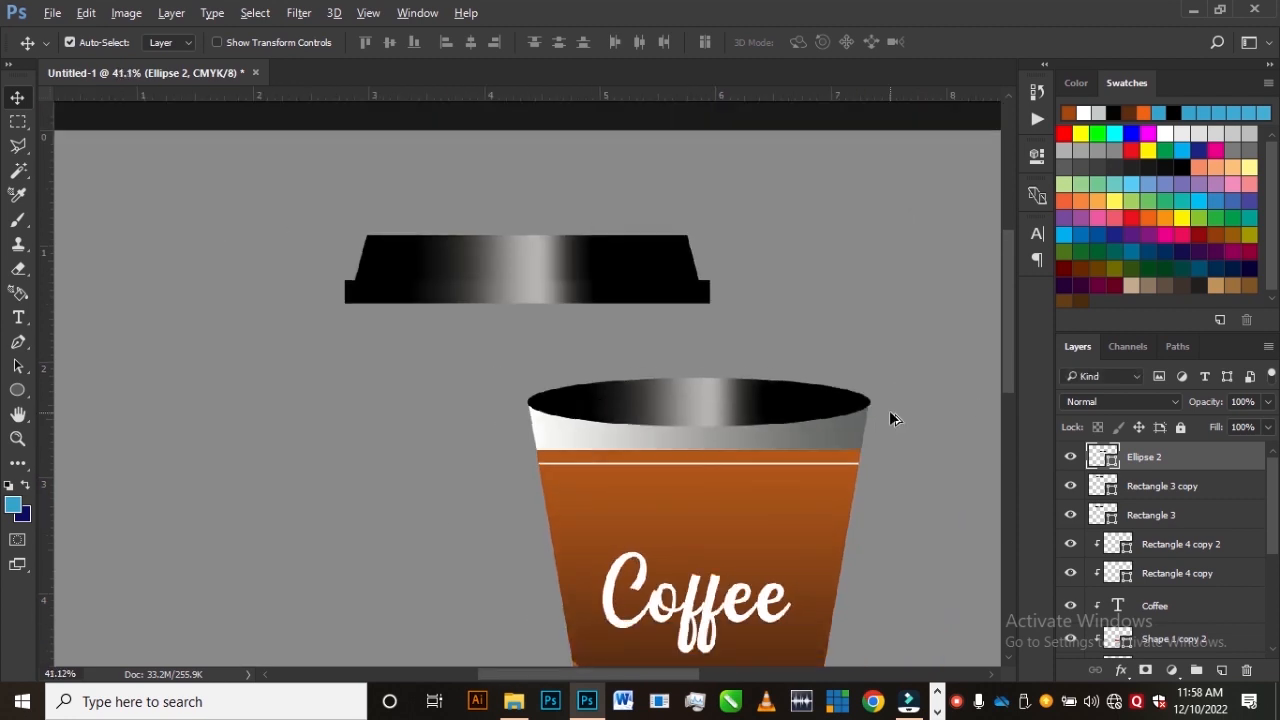
scroll(889, 420, up, 2)
scroll(873, 415, up, 6)
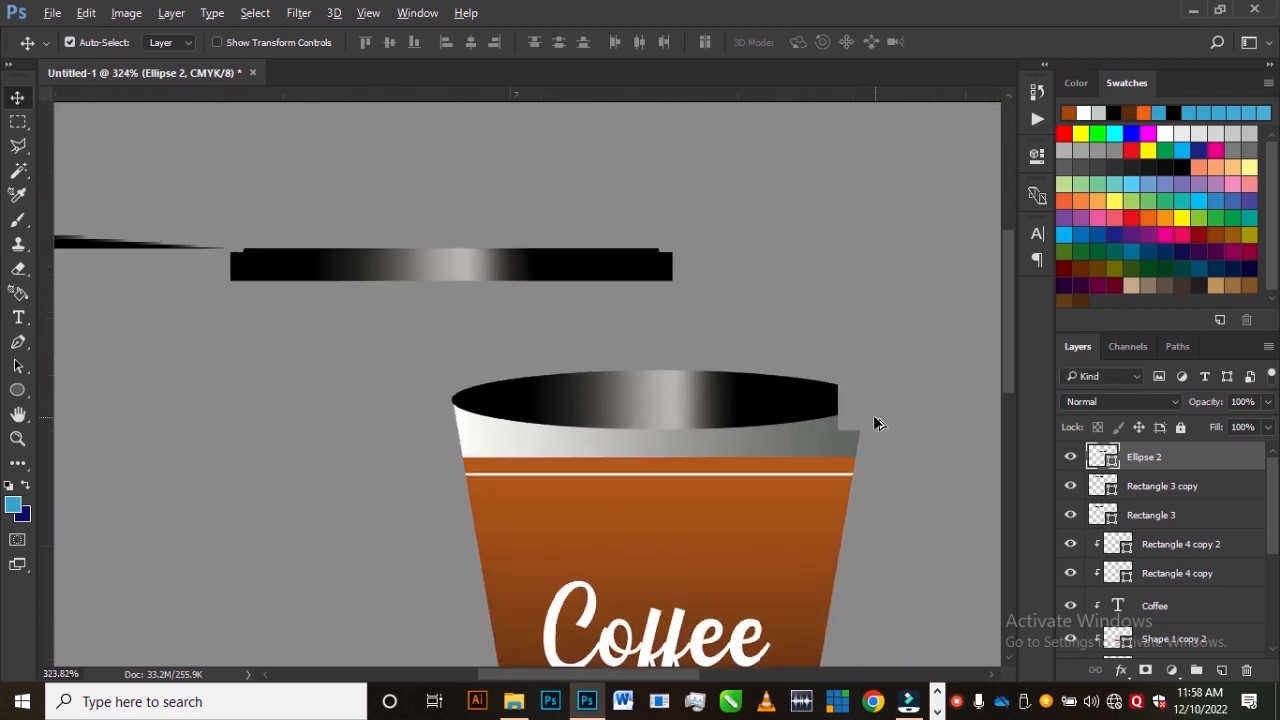
click(757, 409)
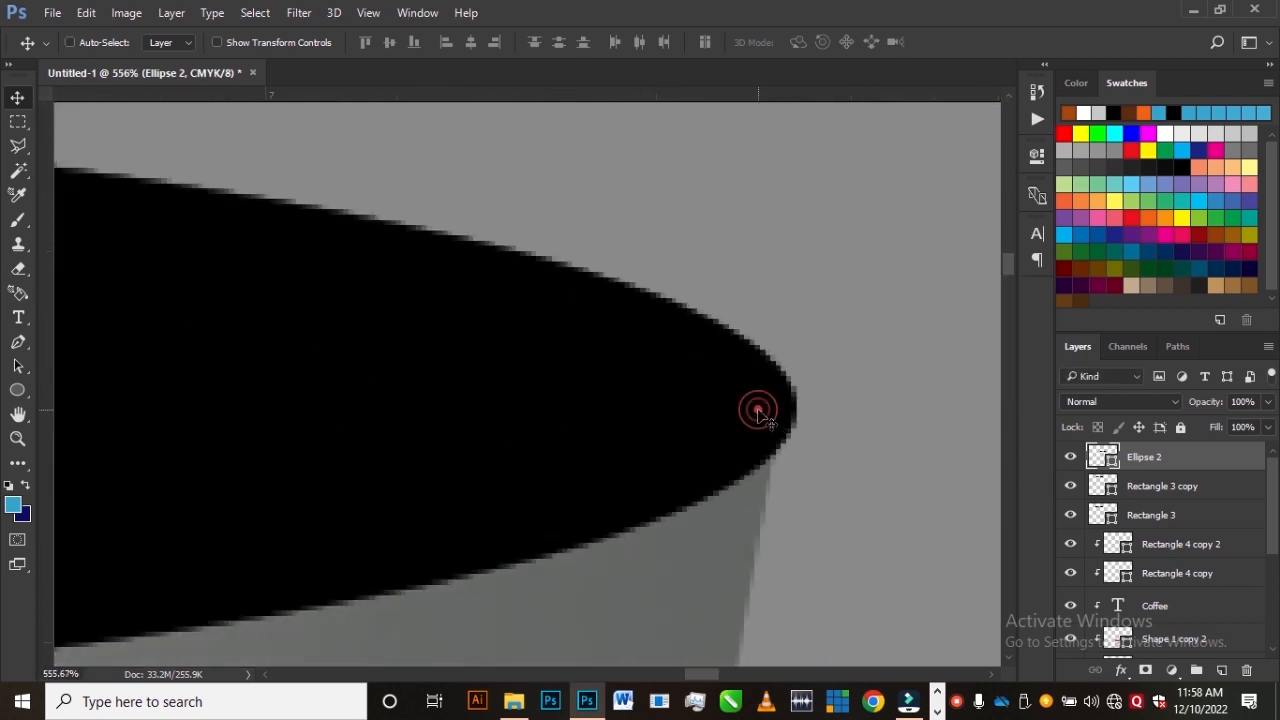
key(ctrl+t)
mouse_move(800, 411)
mouse_down()
mouse_move(784, 412)
mouse_move(797, 413)
mouse_up()
click(765, 418)
click(827, 42)
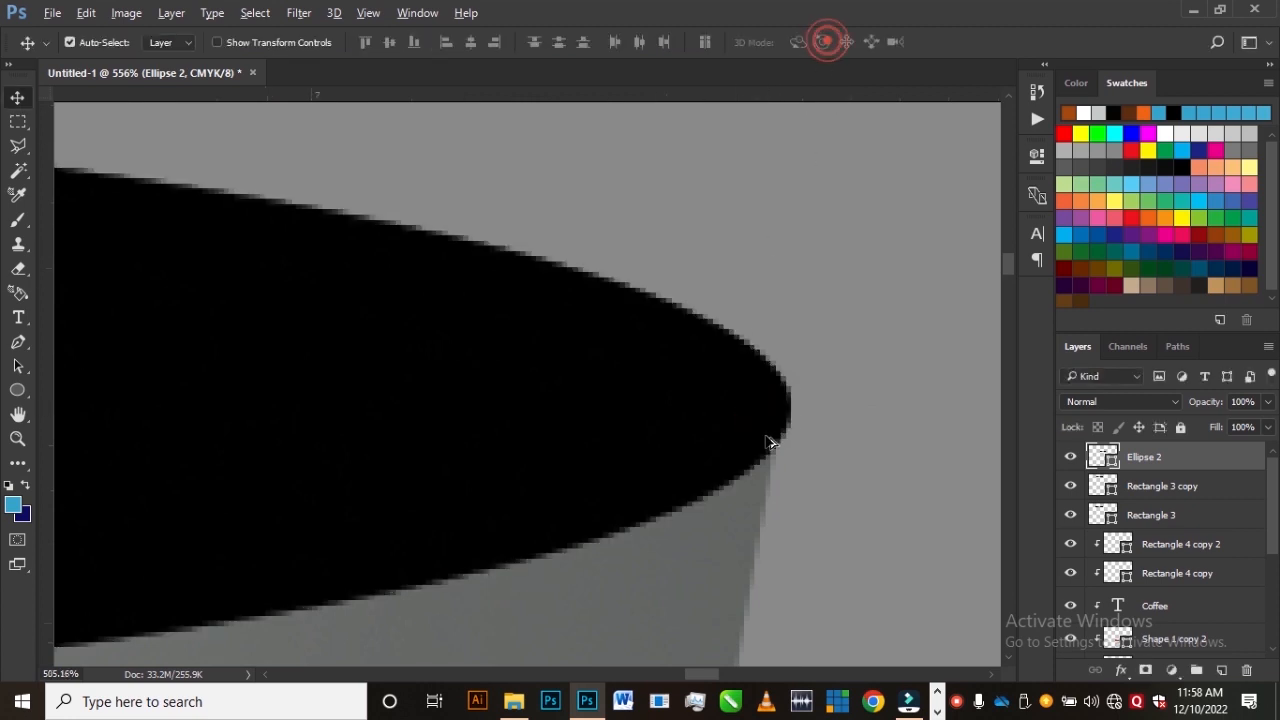
scroll(771, 434, down, 10)
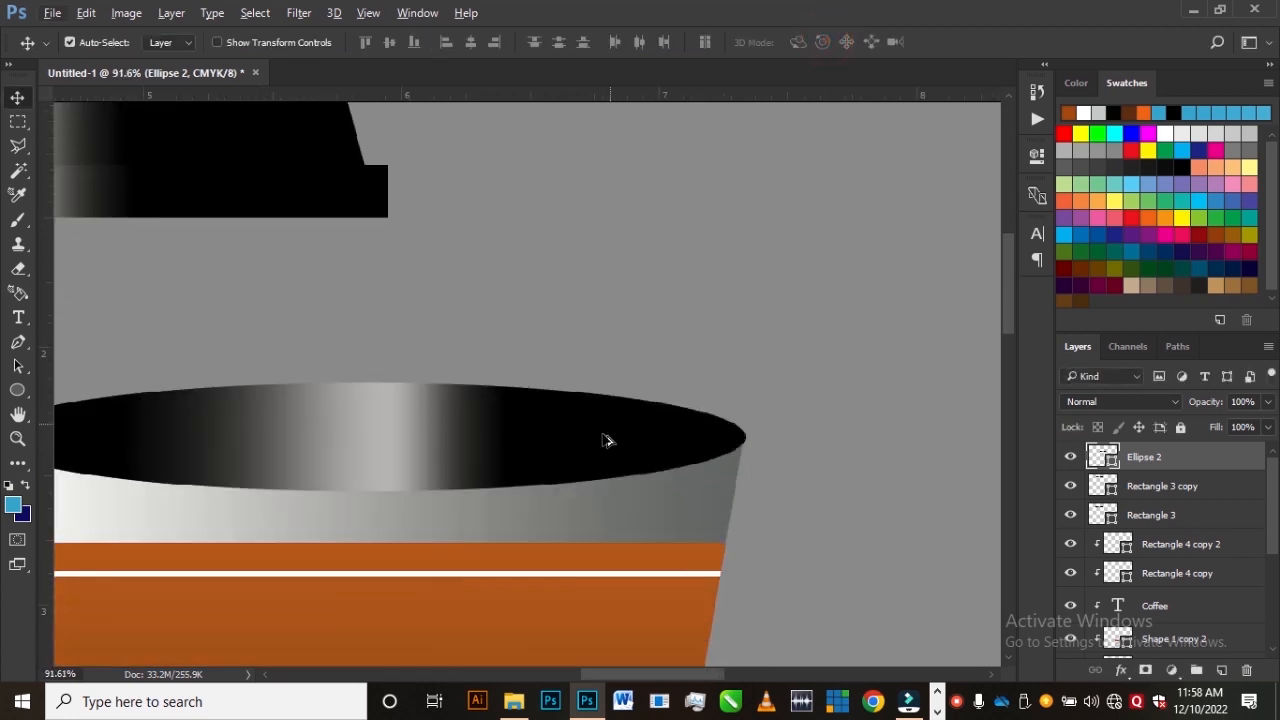
scroll(607, 441, down, 7)
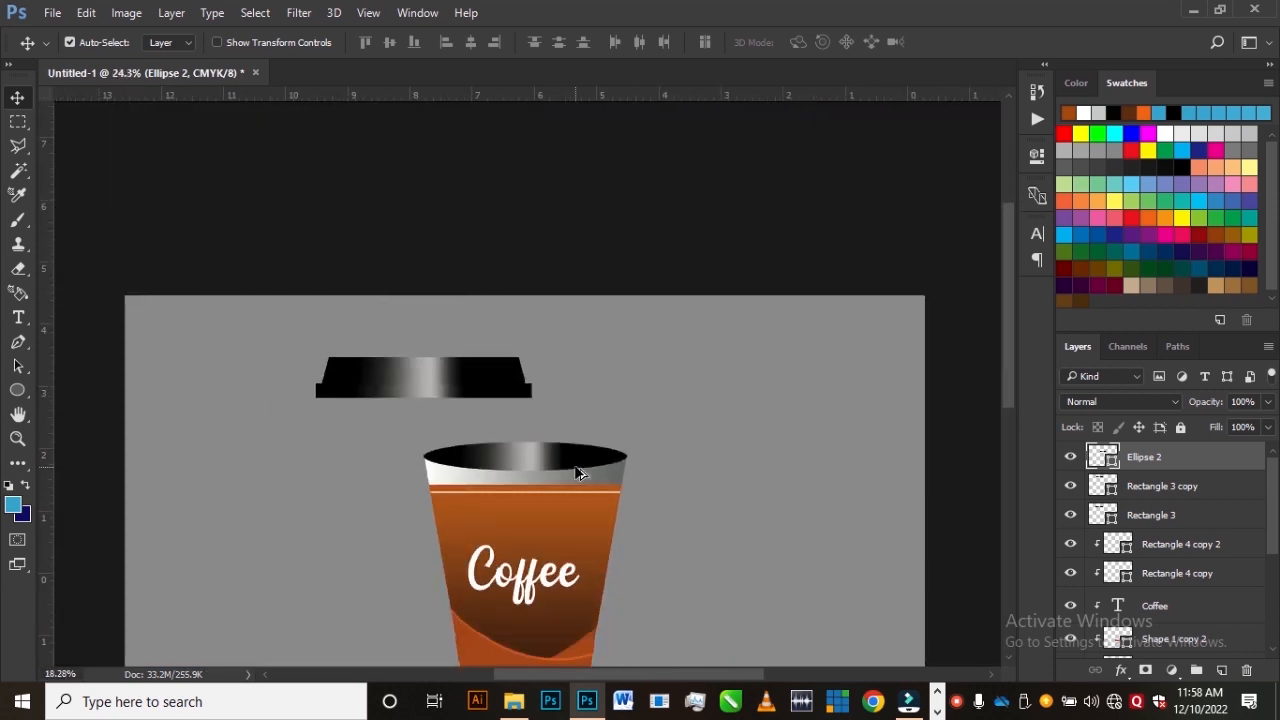
Recolour the right black stop of the rim ellipse's gradient fill to dark brown 5c2e15, sampled from the sleeve's dark area
scroll(577, 472, down, 2)
scroll(520, 310, up, 4)
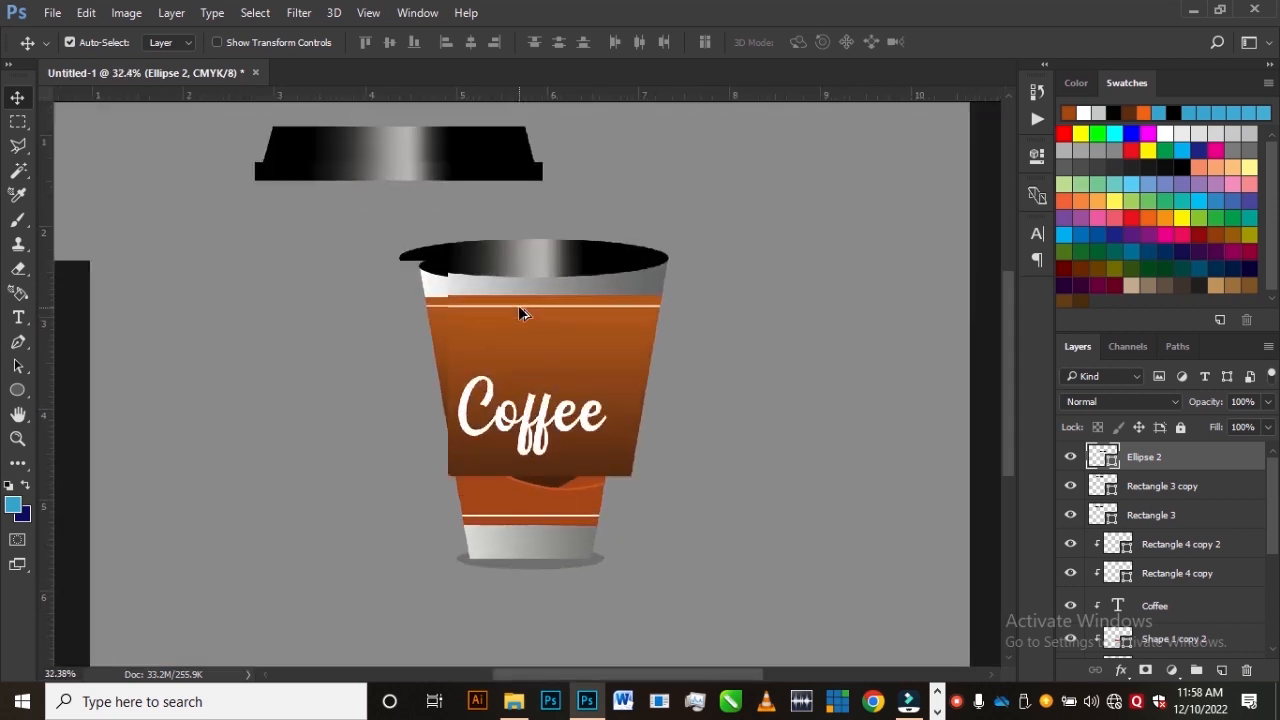
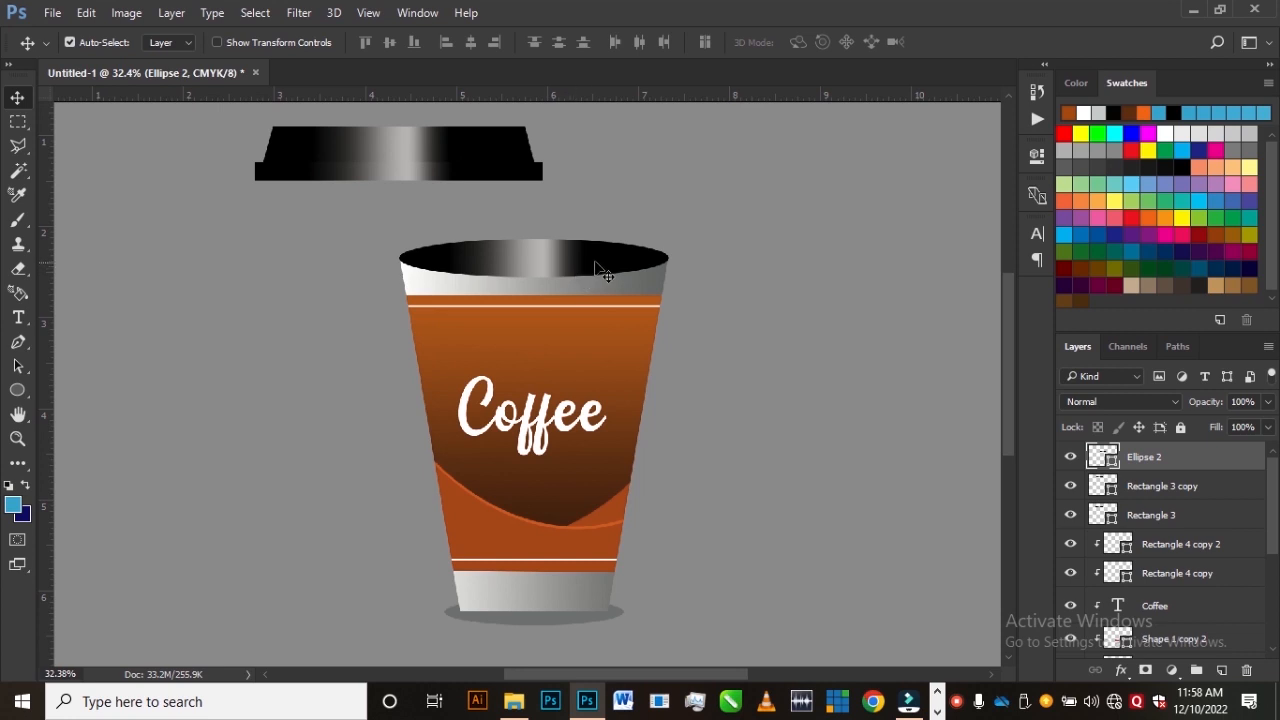
click(600, 264)
click(600, 264)
click(600, 264)
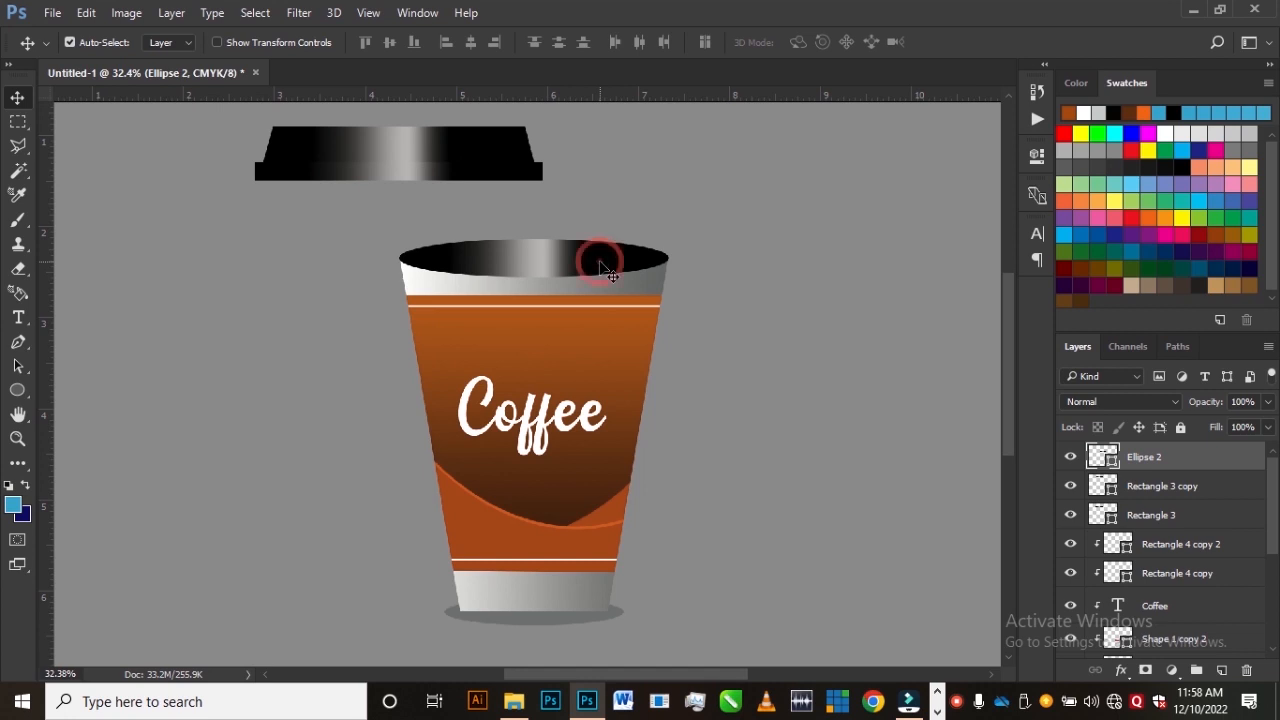
right_click(17, 390)
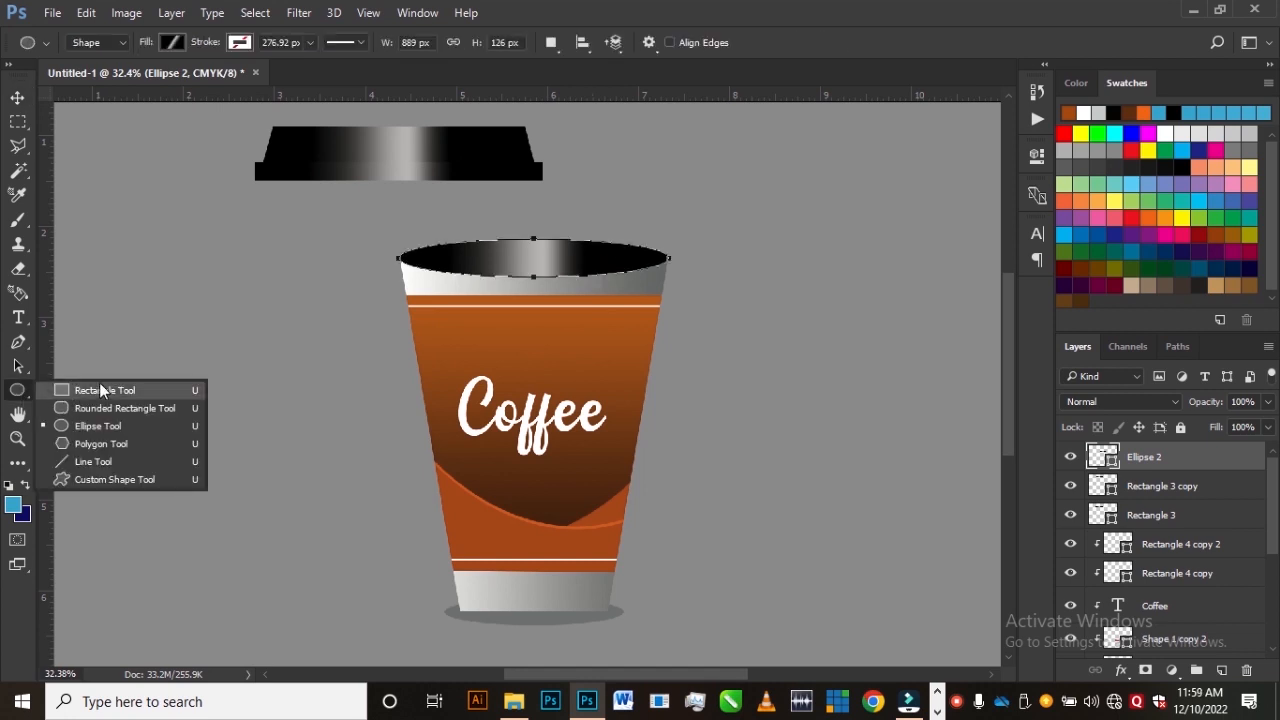
click(170, 43)
click(170, 43)
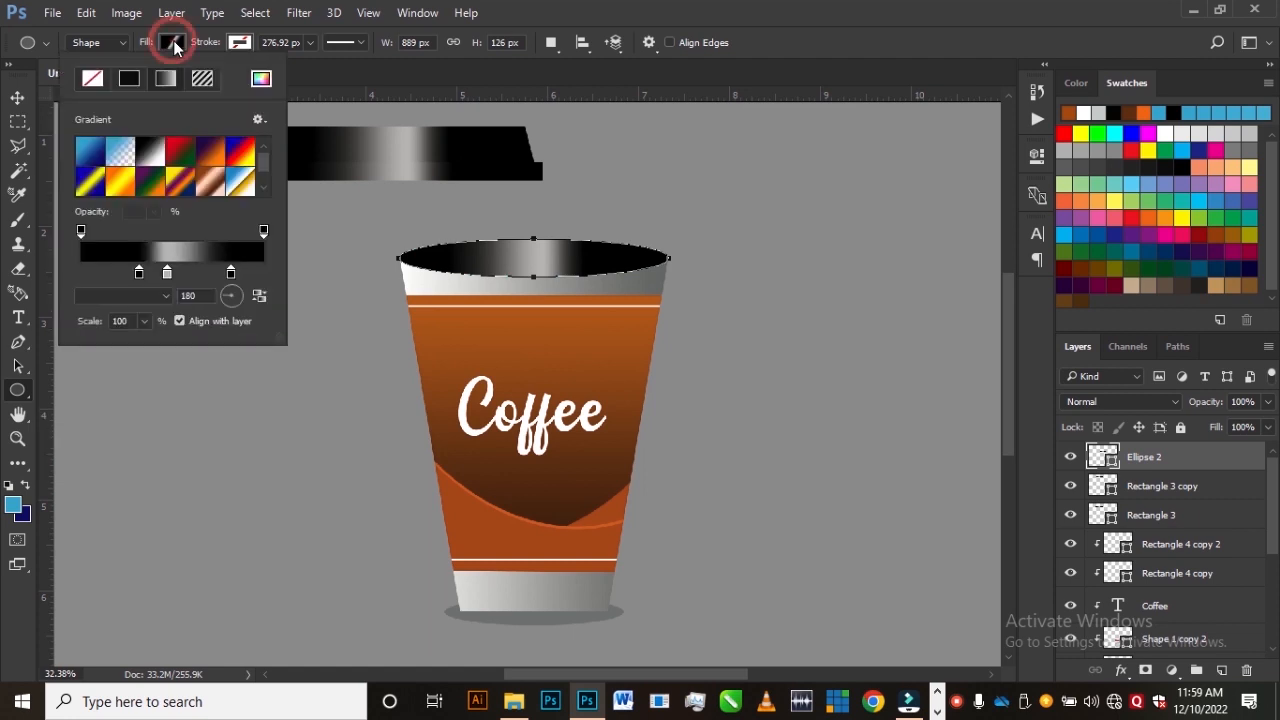
click(230, 274)
double_click(230, 274)
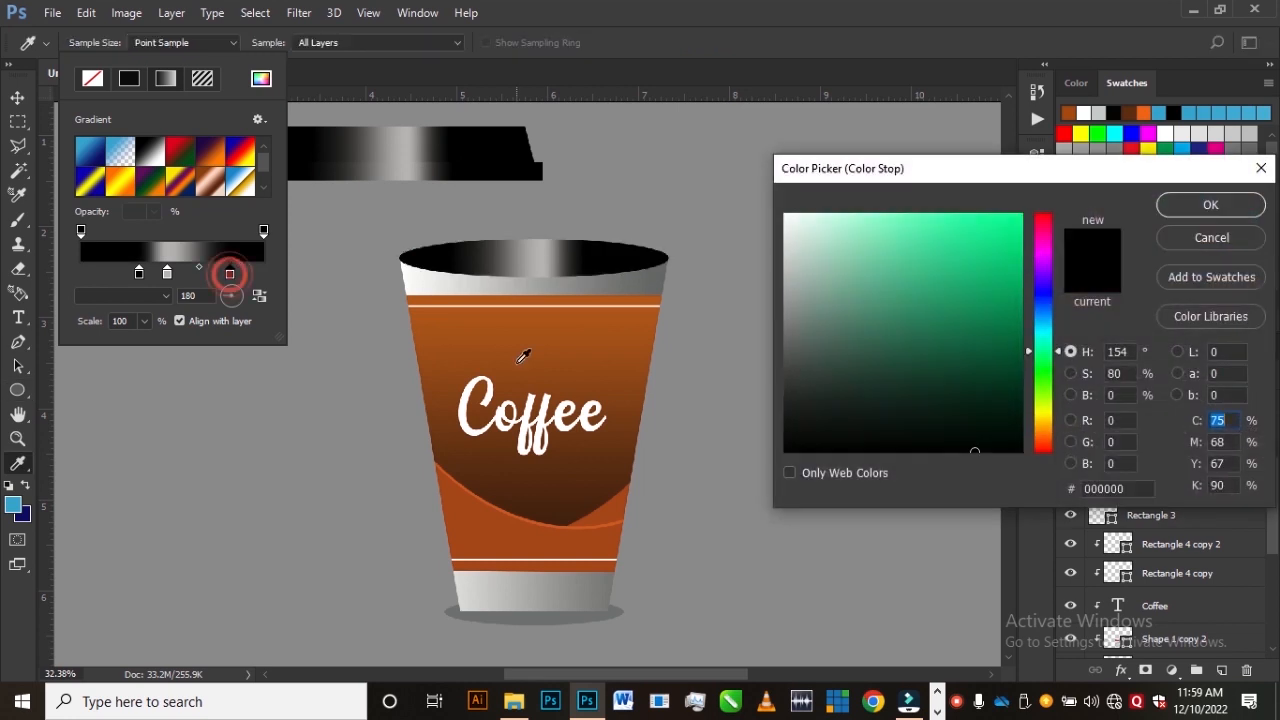
click(567, 501)
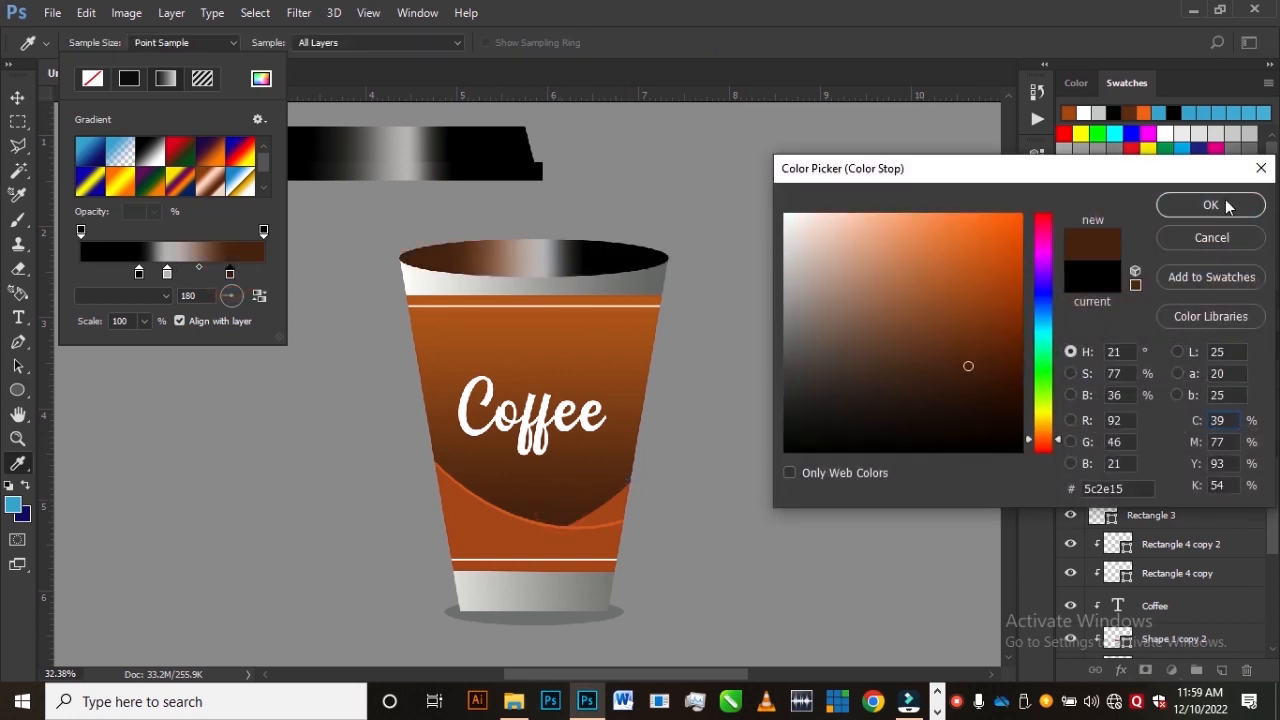
click(1226, 205)
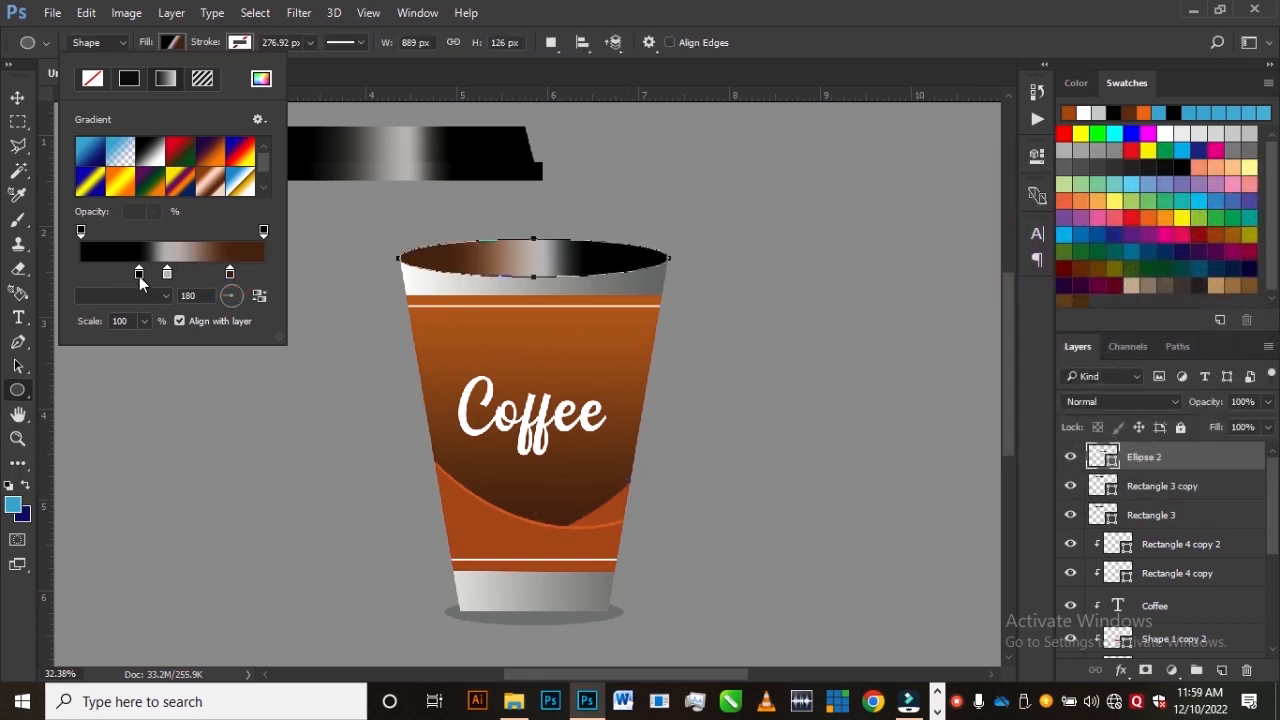
Recolour the left black stop of the rim ellipse's gradient to dark brown 613117, sampled from the sleeve
double_click(139, 274)
click(580, 492)
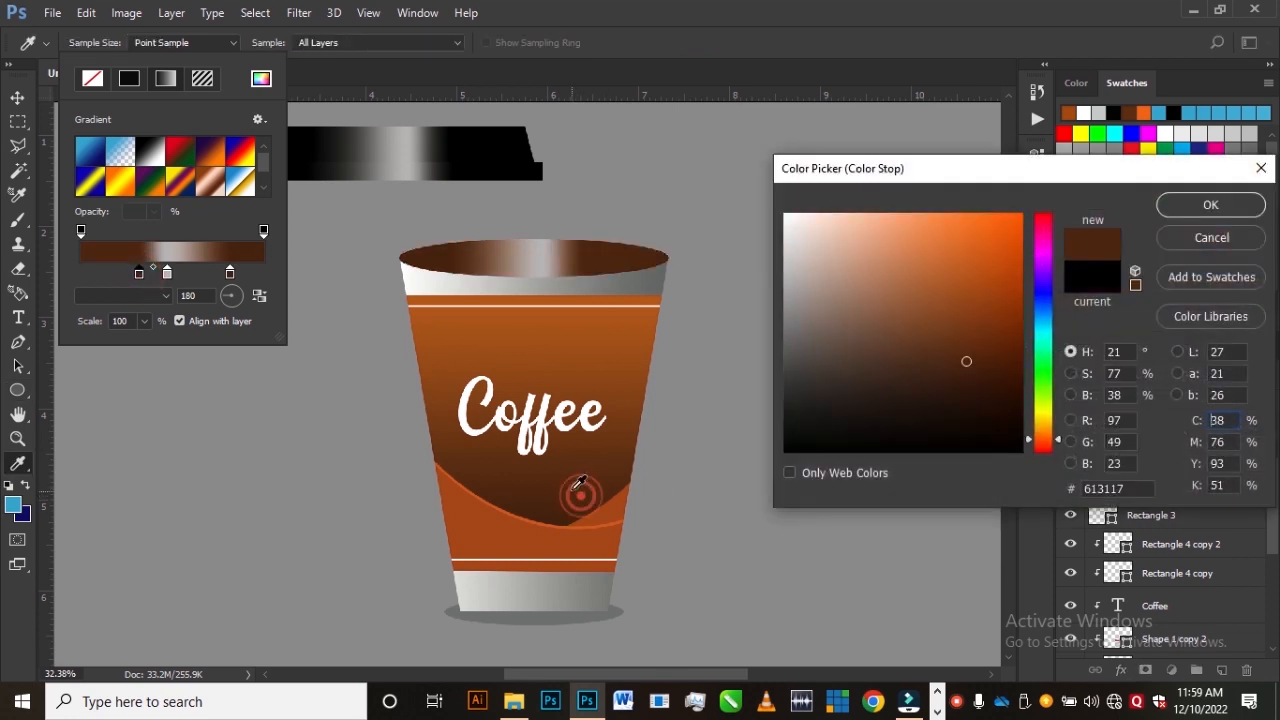
click(1212, 205)
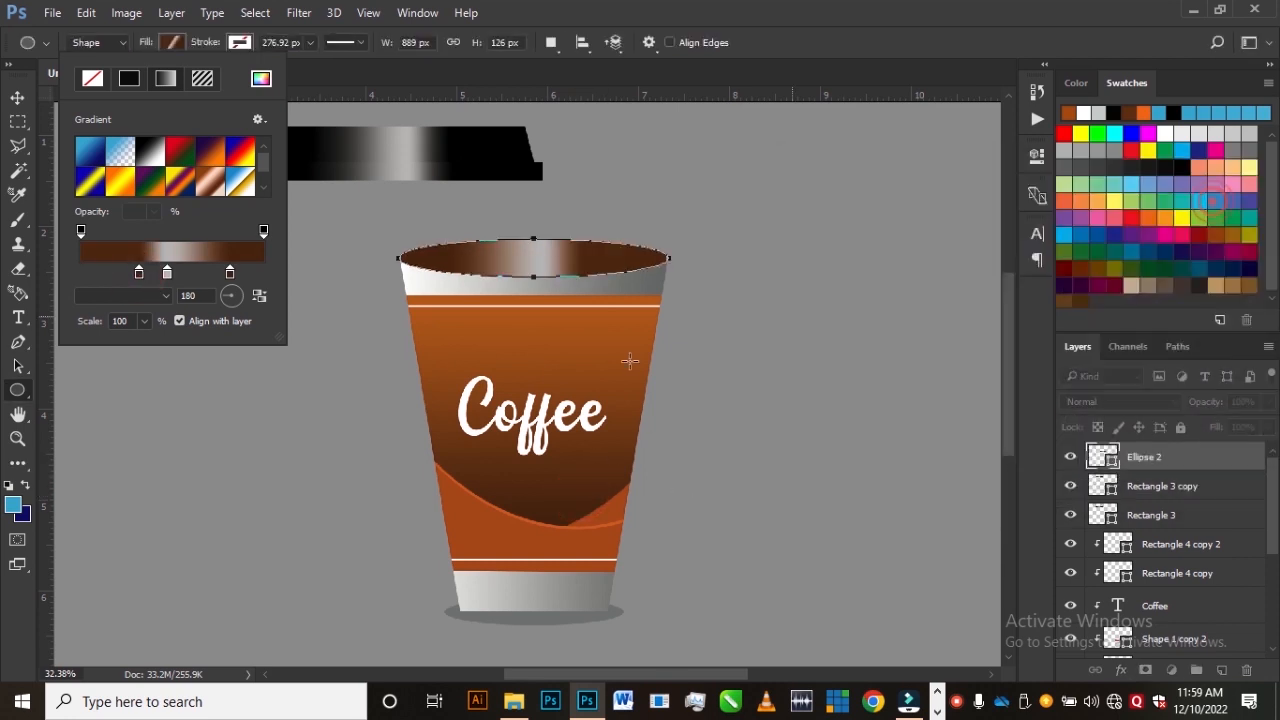
Set the middle stop of the rim ellipse's gradient to near-white fdfbfa
double_click(167, 275)
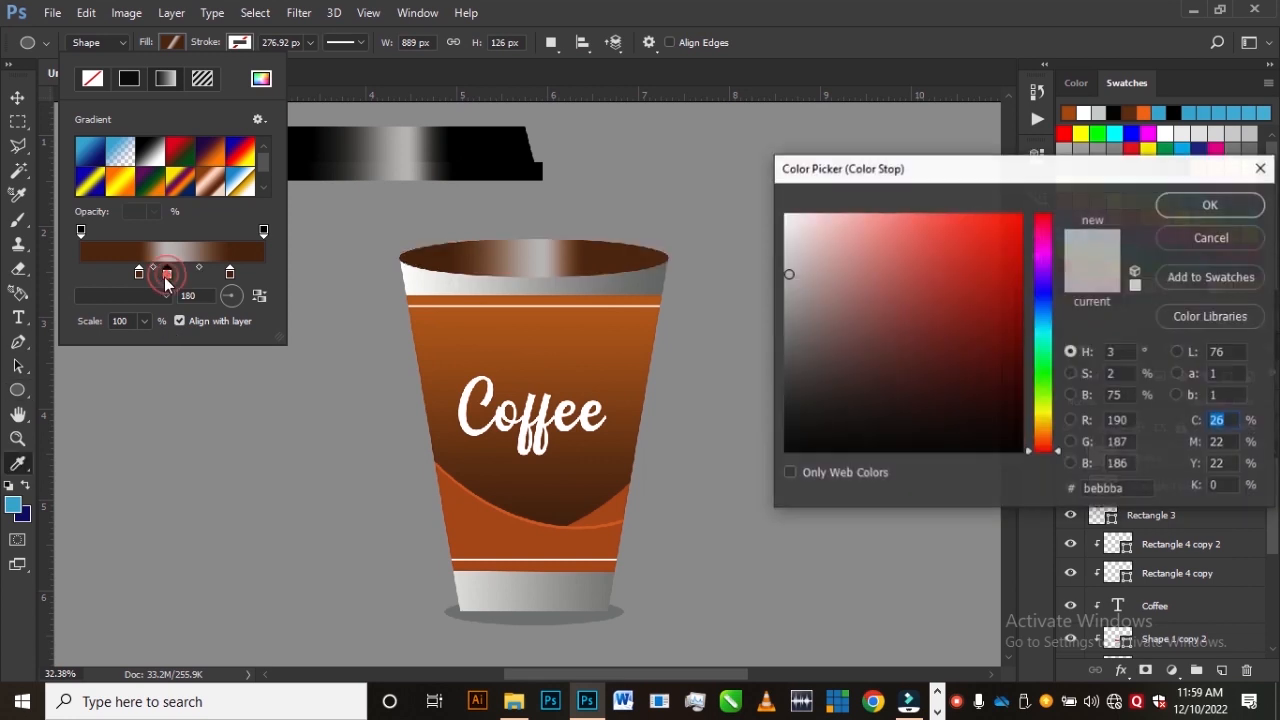
click(606, 344)
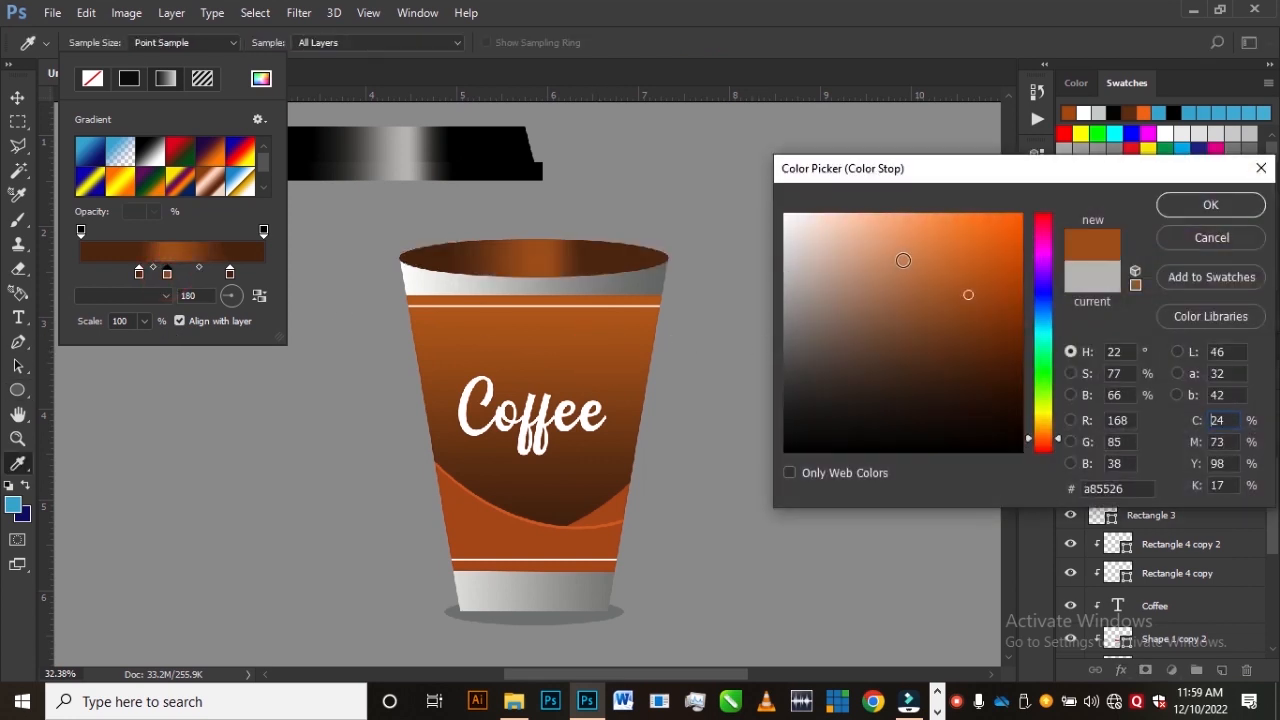
click(788, 217)
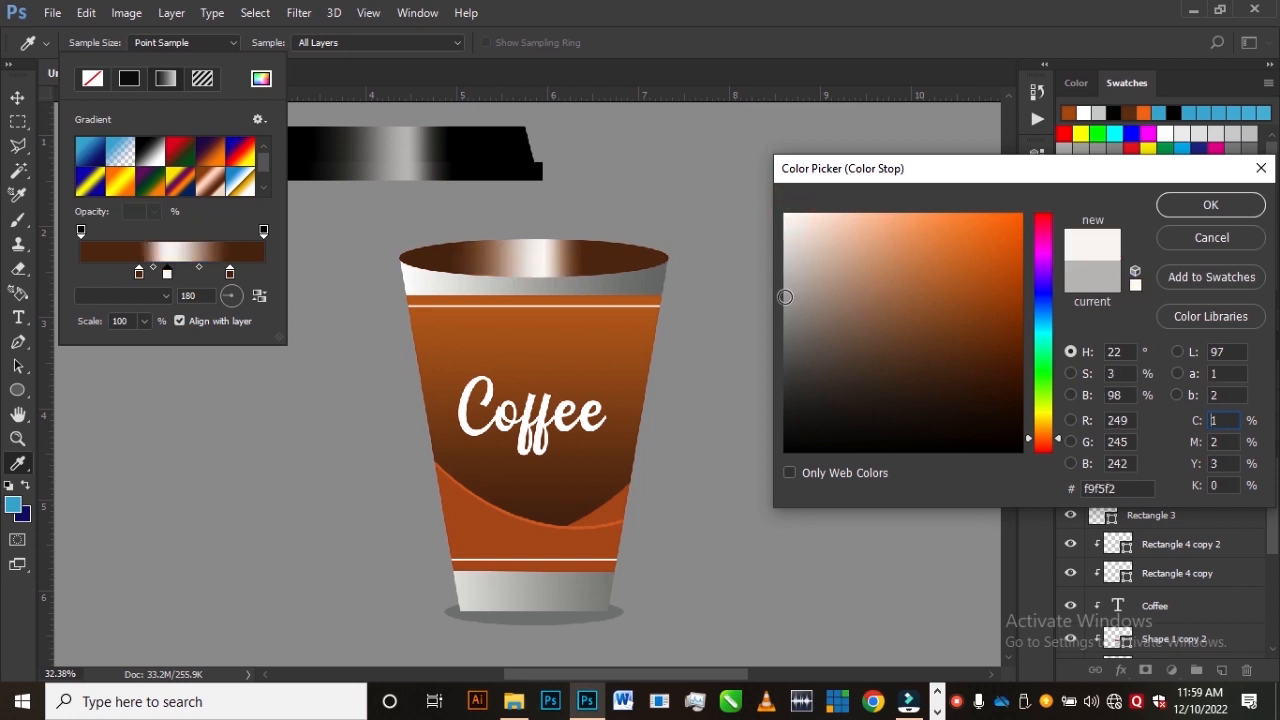
click(785, 297)
click(788, 216)
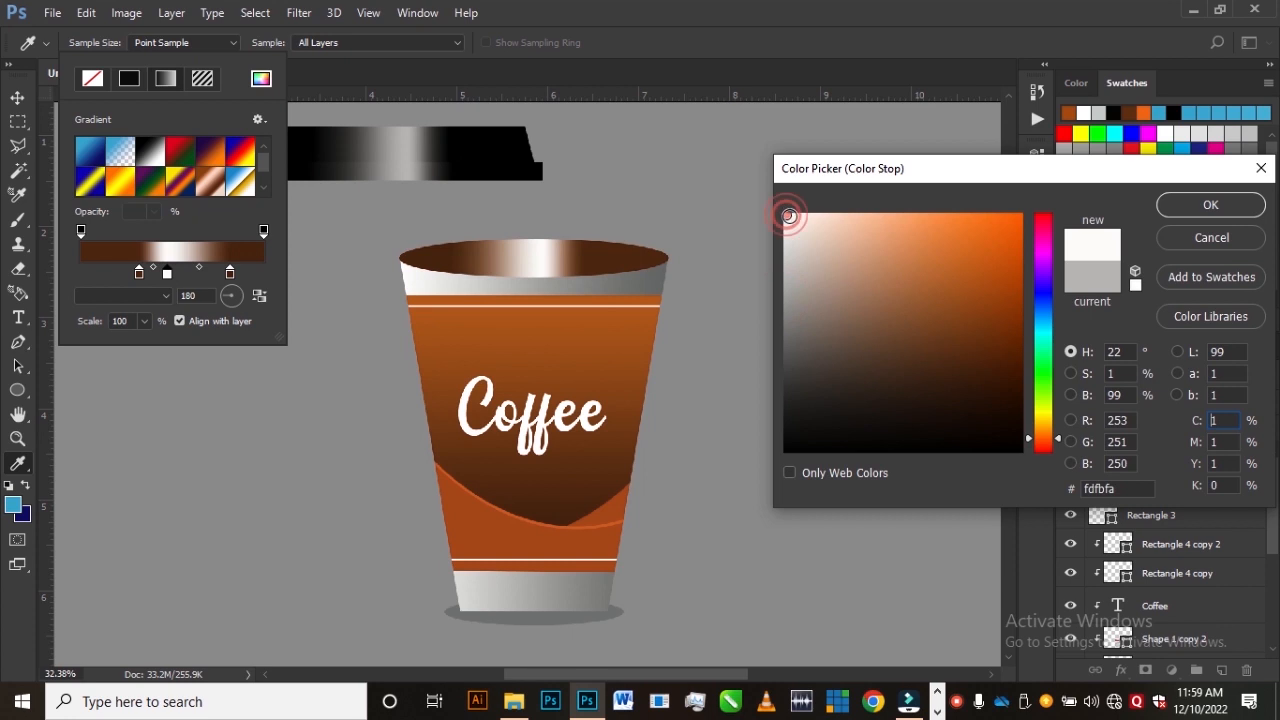
click(1193, 209)
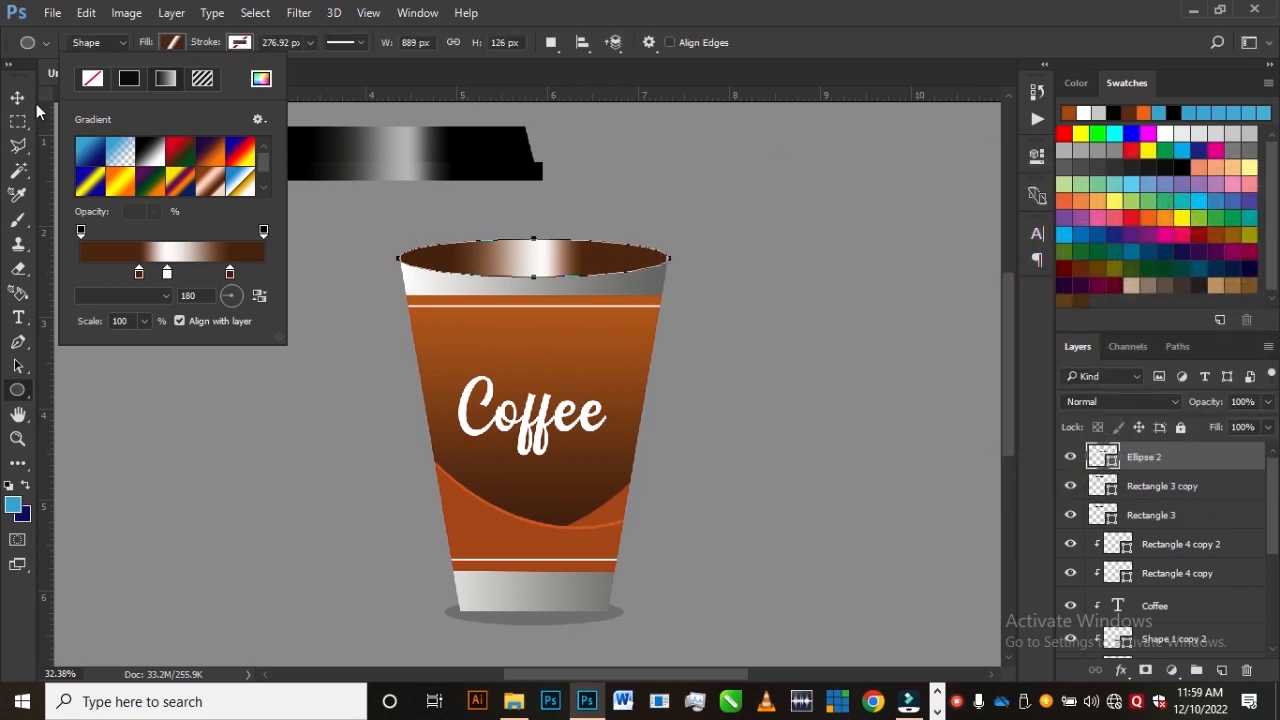
Move the lid directly above the cup and bring both lid layers in front of the rim ellipse in the layer order
click(17, 97)
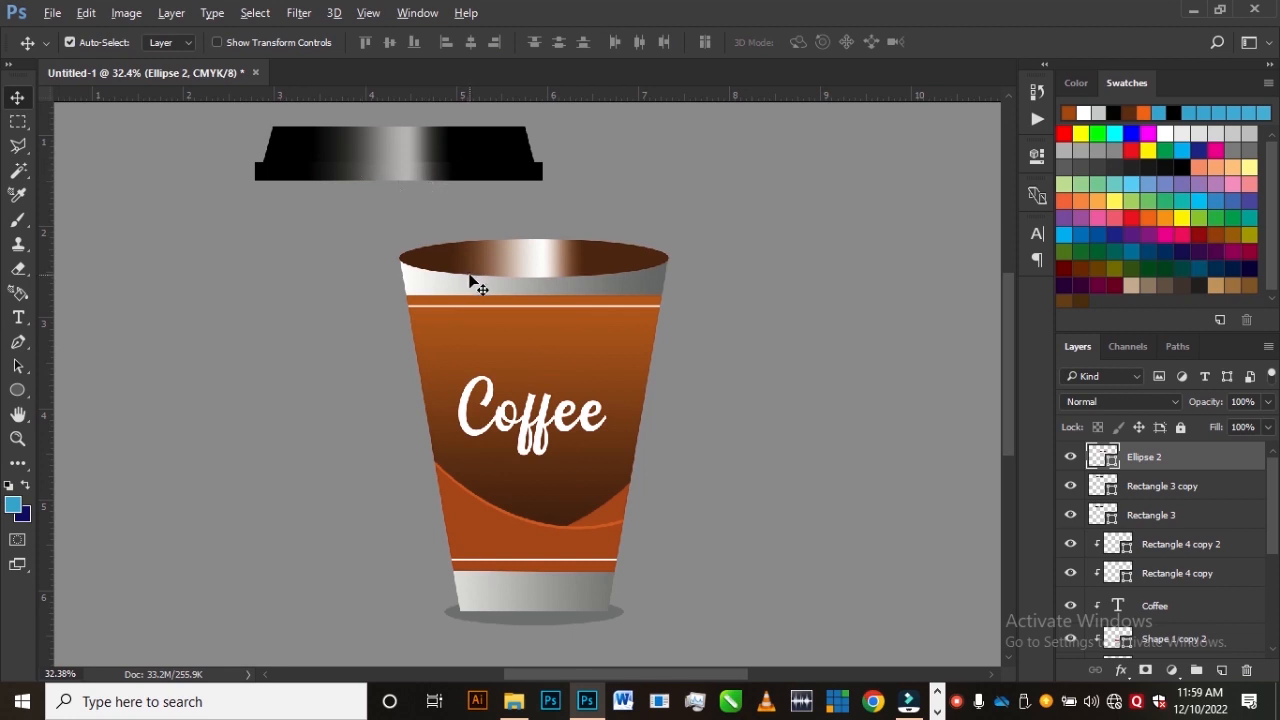
scroll(470, 282, down, 4)
scroll(513, 270, up, 2)
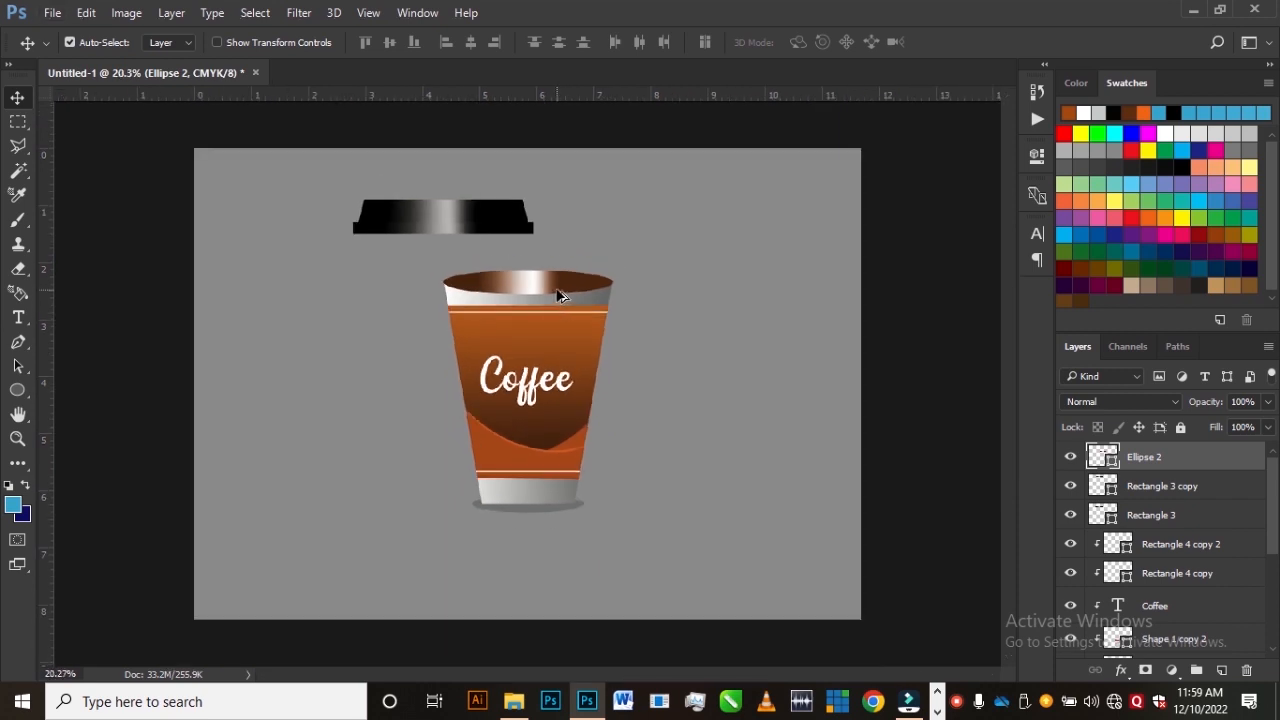
scroll(560, 300, up, 2)
drag(434, 184, 554, 213)
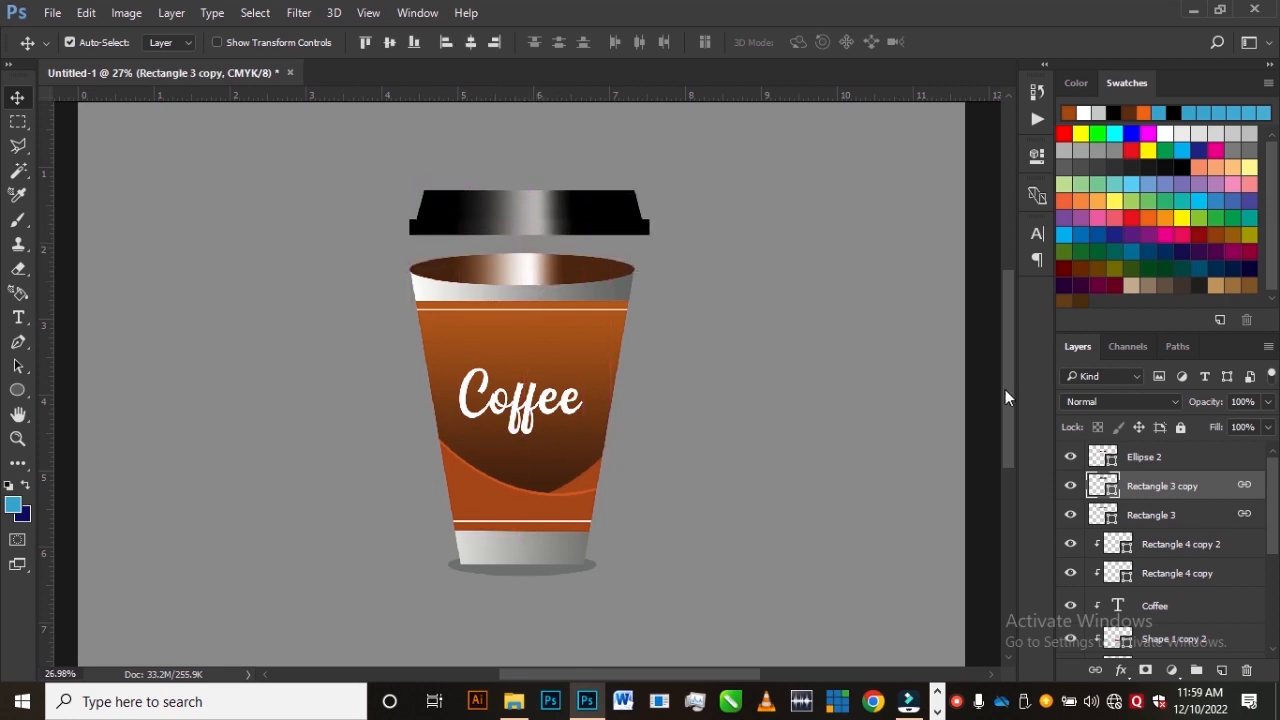
ctrl+click(1172, 515)
drag(1178, 486, 1168, 451)
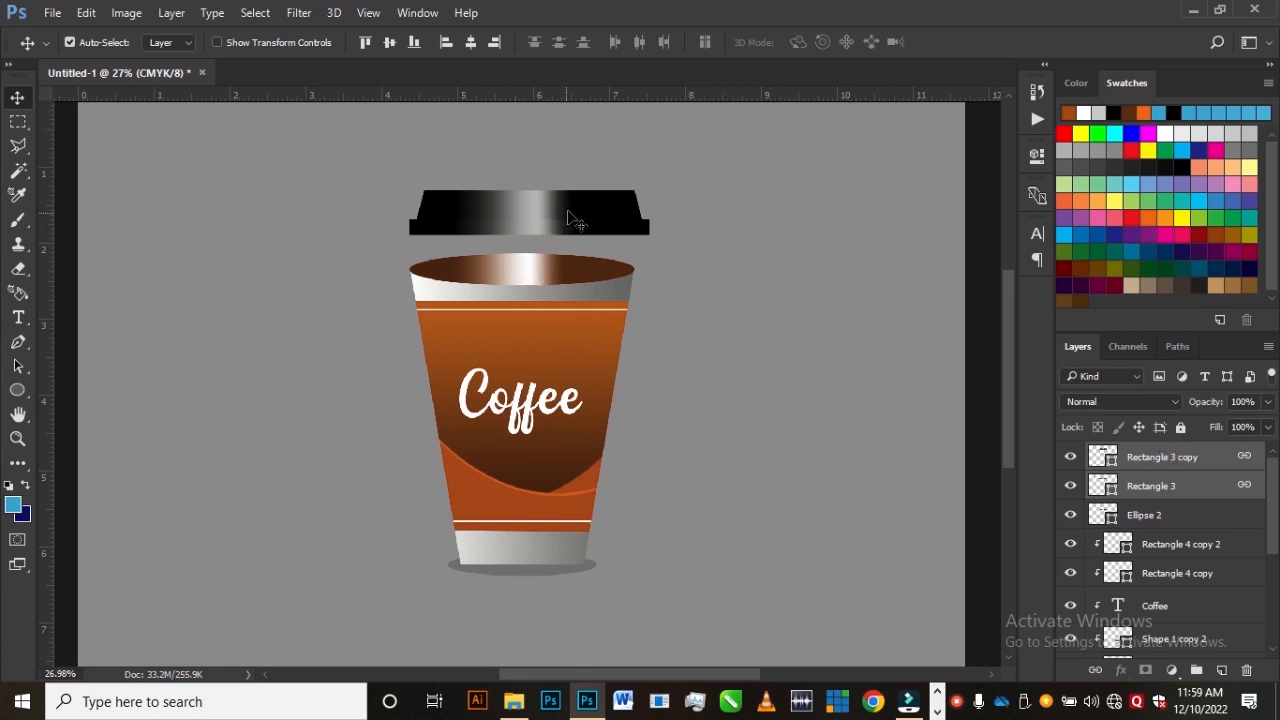
Lower the lid onto the cup so that it covers the rim ellipse
drag(585, 201, 582, 293)
scroll(563, 270, up, 1)
scroll(565, 272, up, 4)
scroll(590, 305, down, 5)
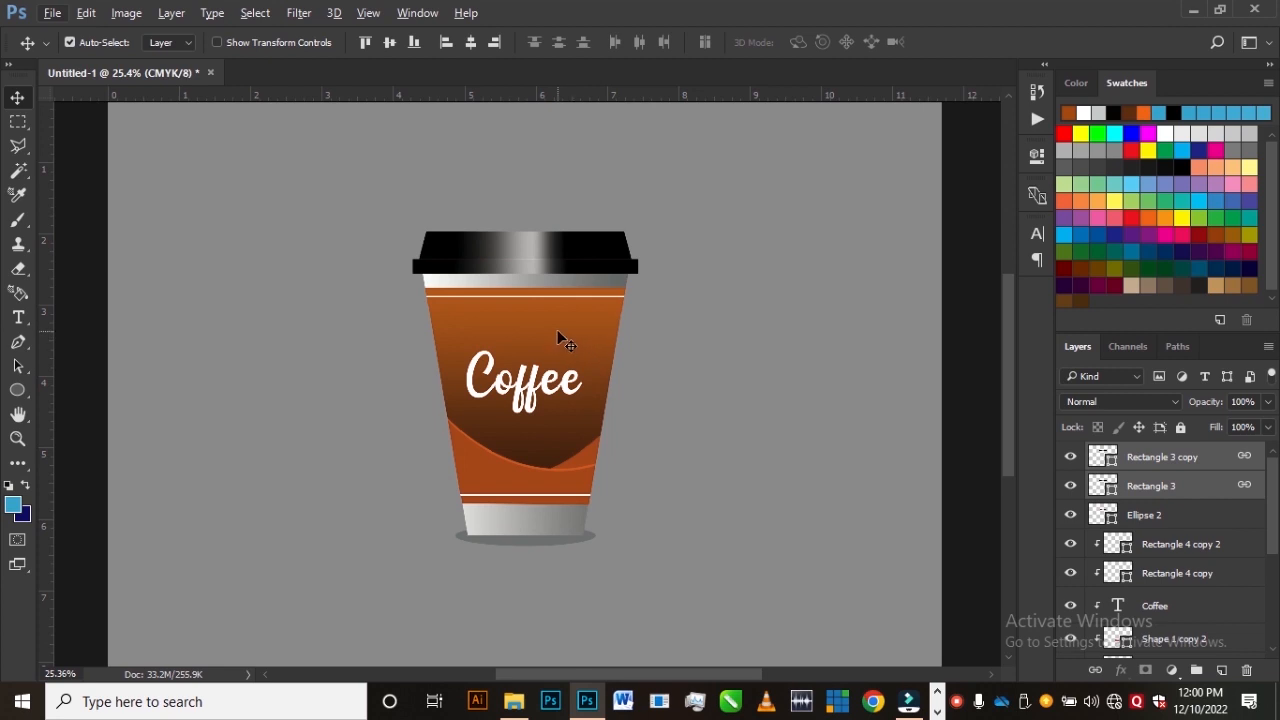
scroll(550, 344, down, 4)
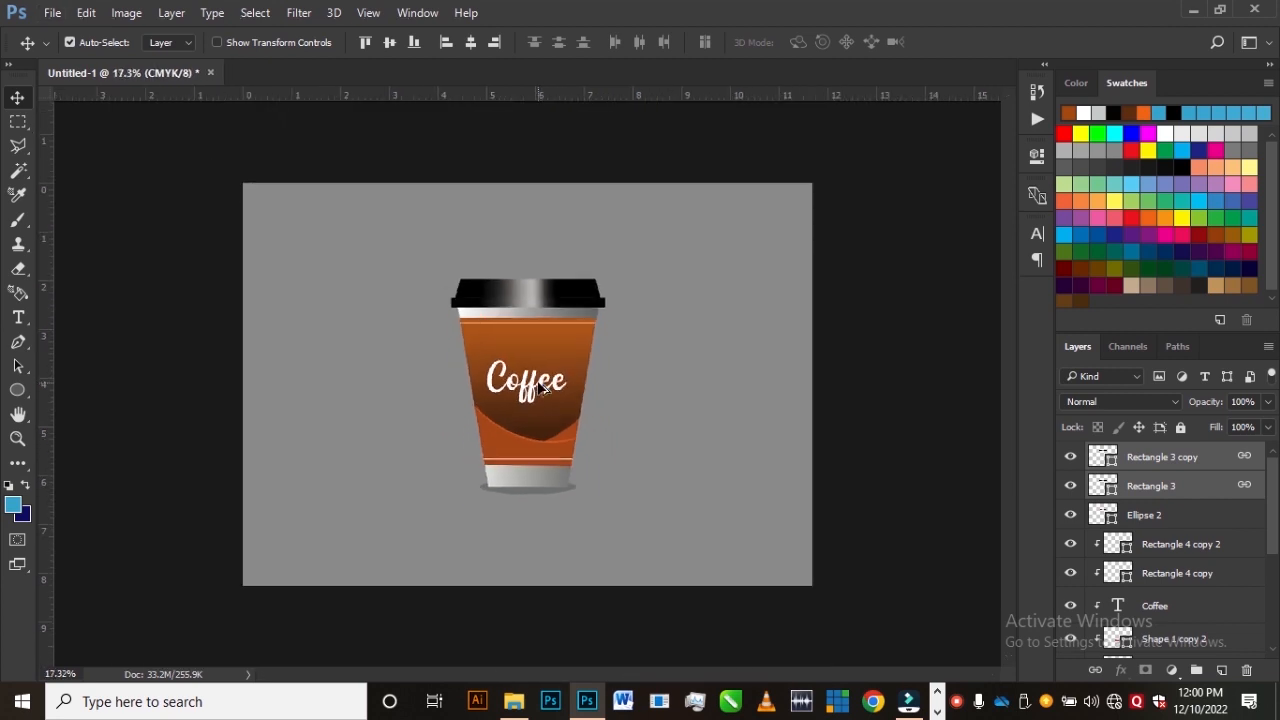
scroll(560, 330, up, 4)
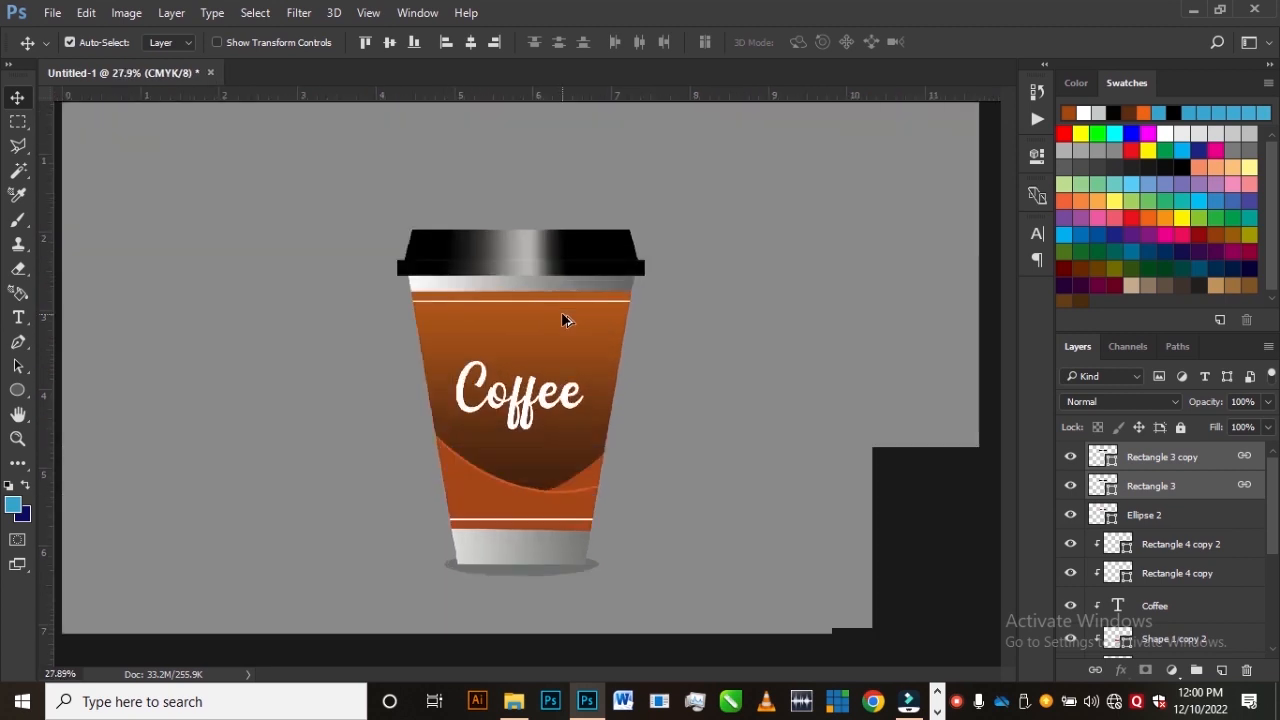
scroll(545, 360, down, 2)
scroll(520, 410, up, 2)
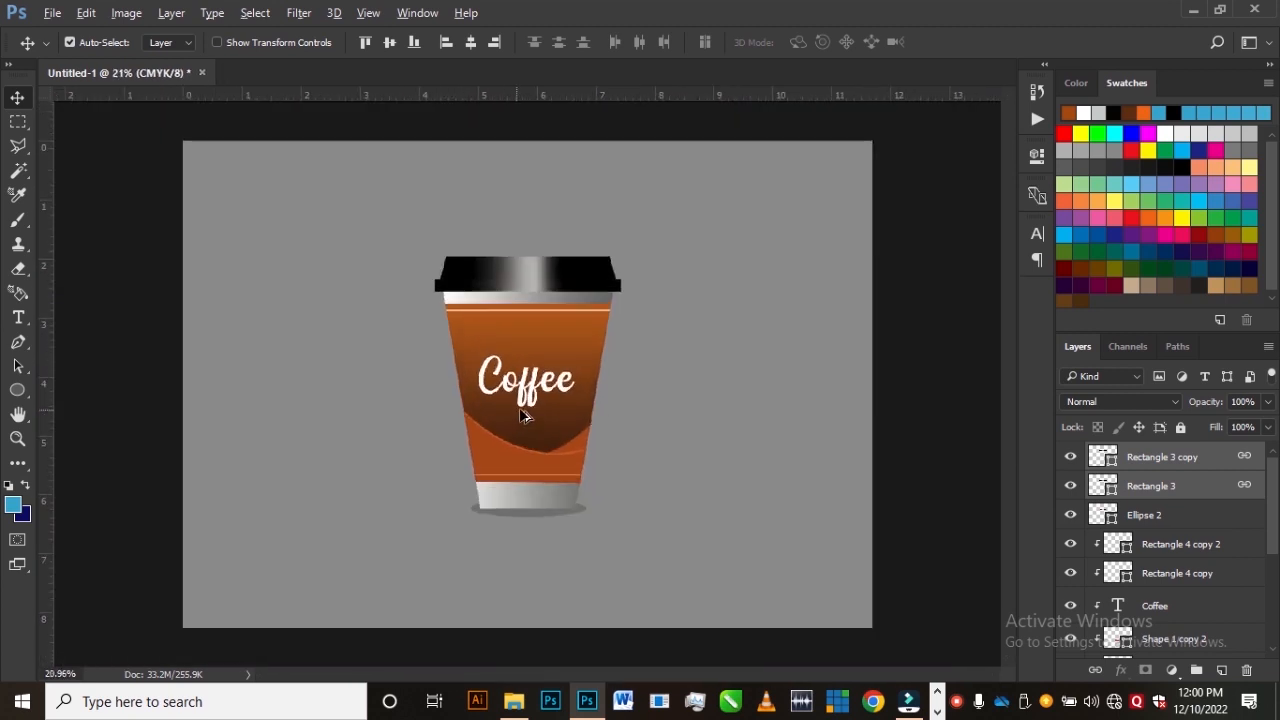
scroll(558, 348, down, 3)
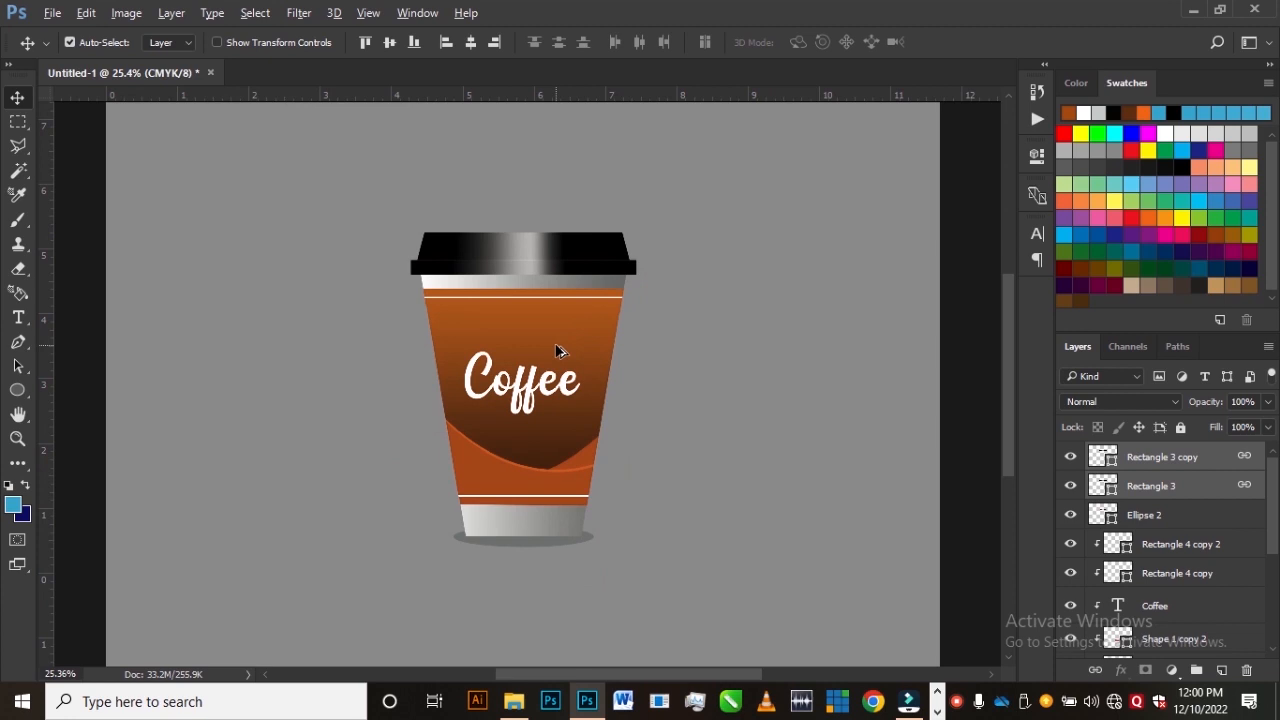
Draw an ellipse about 2722 × 1553 px around the cup, directly above the grey background rectangle in the layer order
click(693, 335)
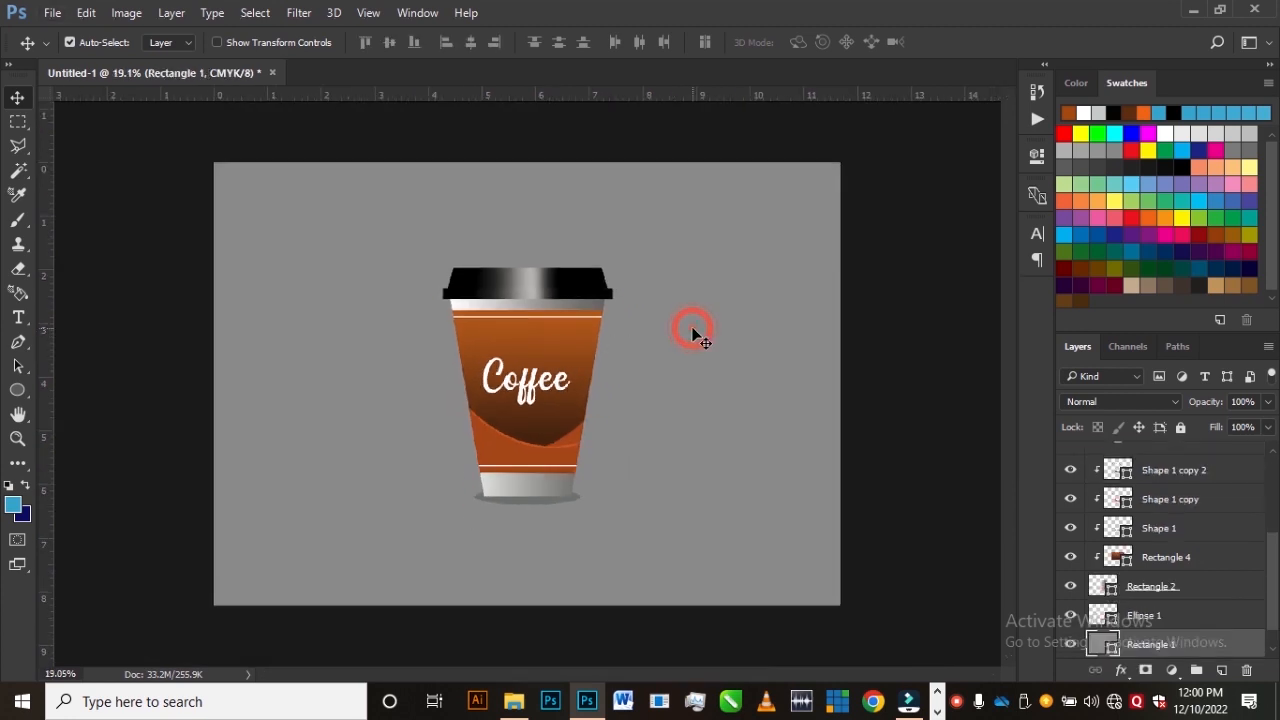
click(693, 338)
click(17, 390)
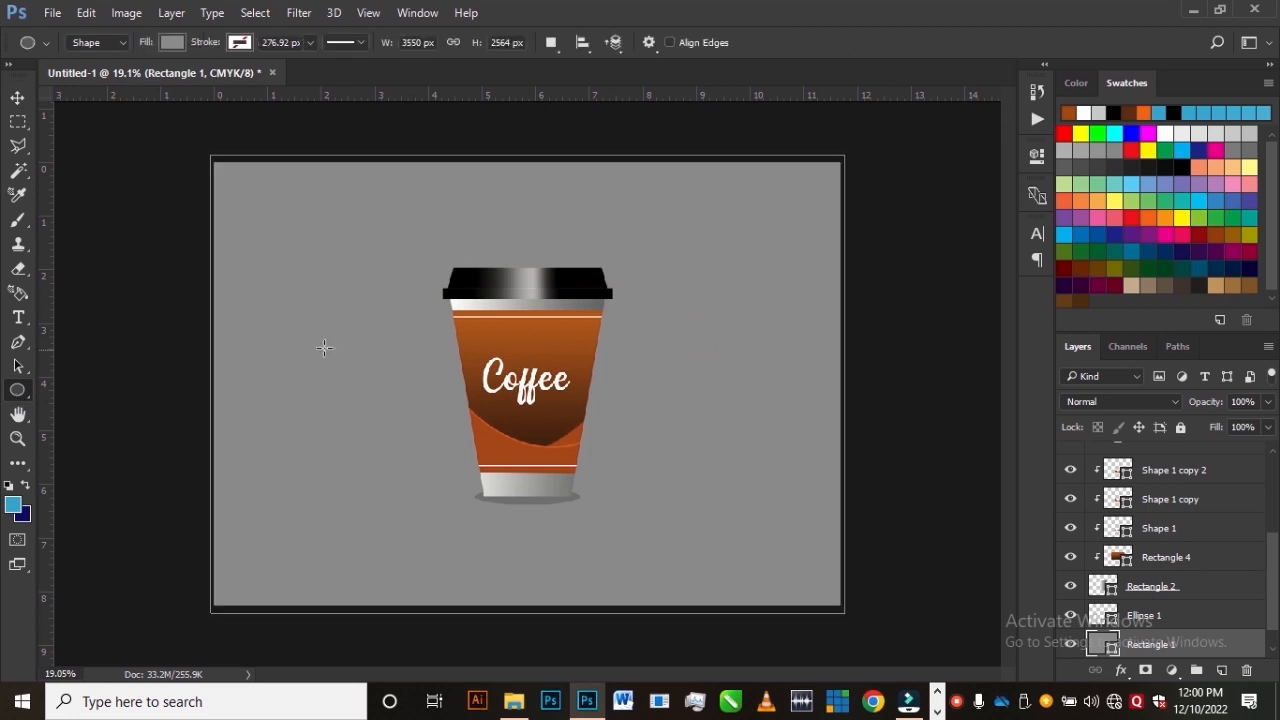
drag(305, 254, 789, 528)
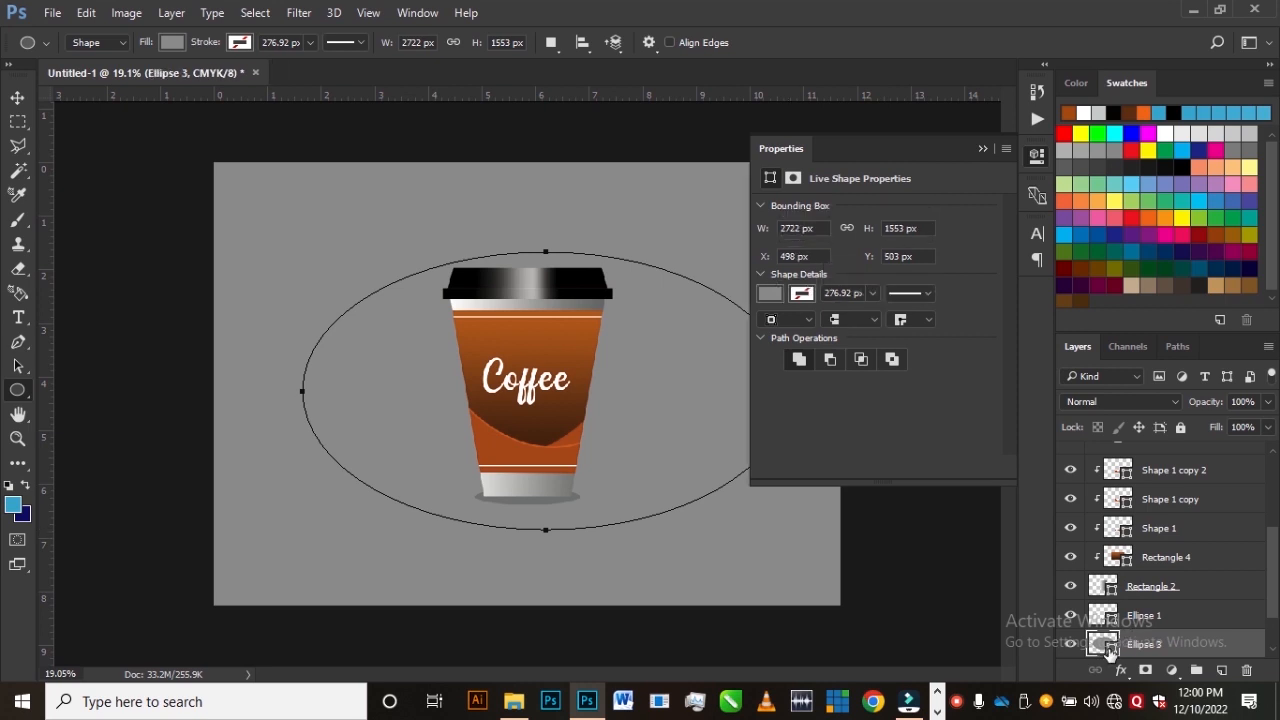
Fill the large ellipse behind the cup with light grey cecfcf
double_click(1106, 645)
click(790, 249)
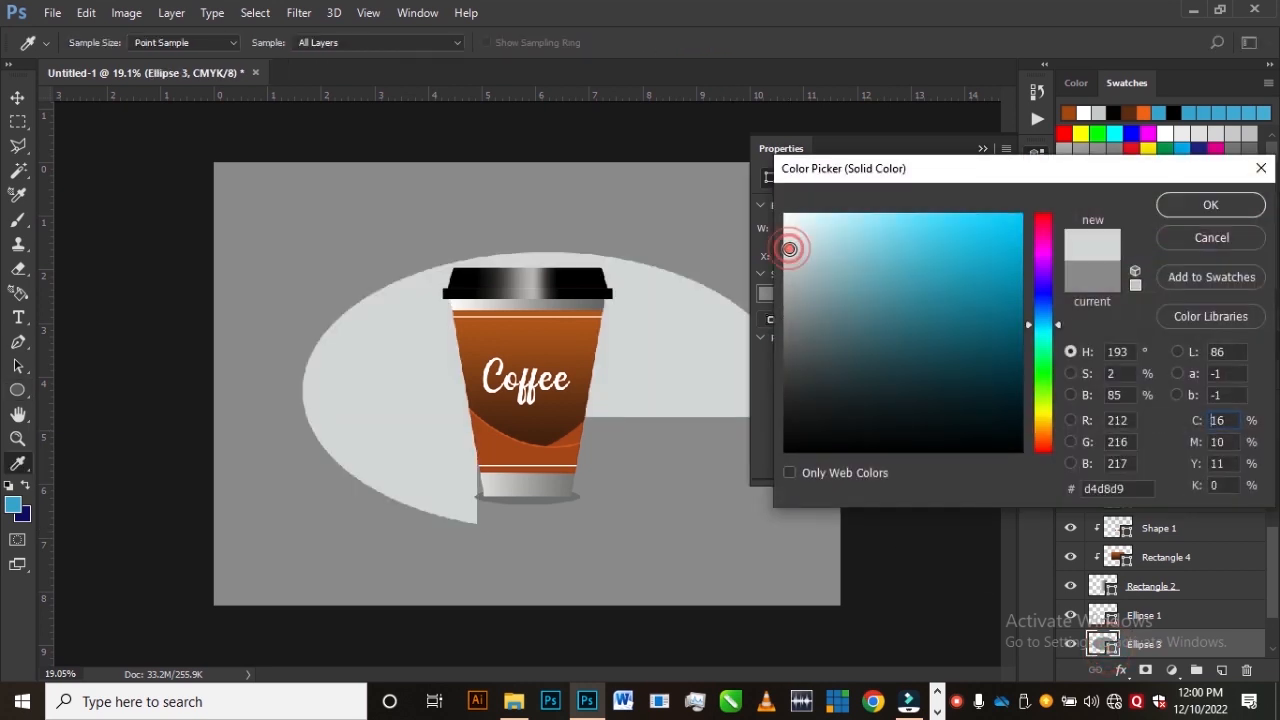
click(790, 289)
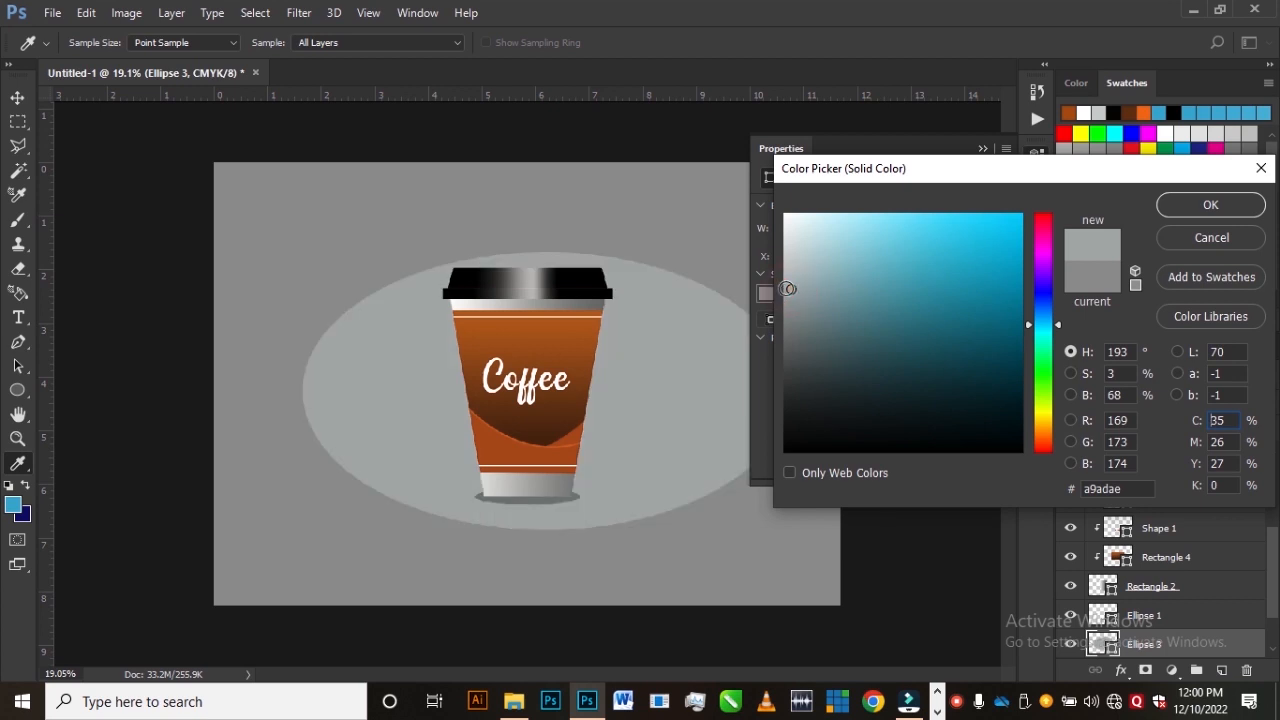
click(788, 266)
click(785, 257)
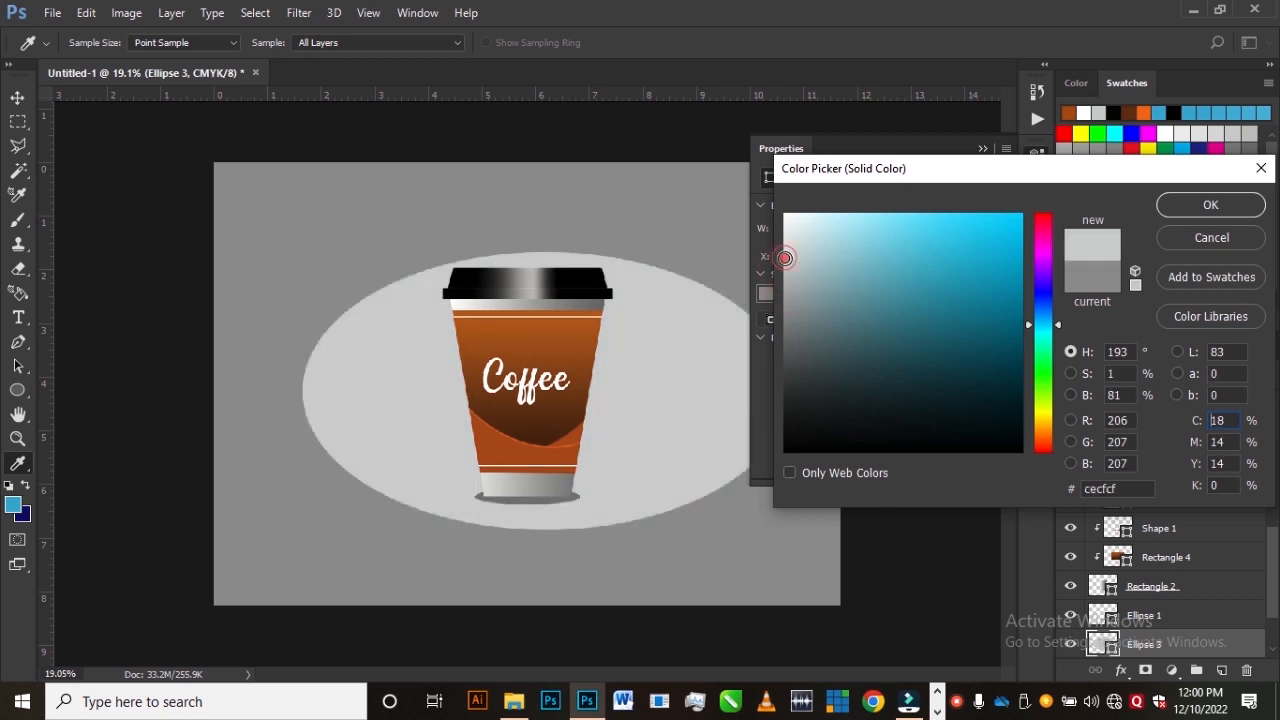
click(1193, 204)
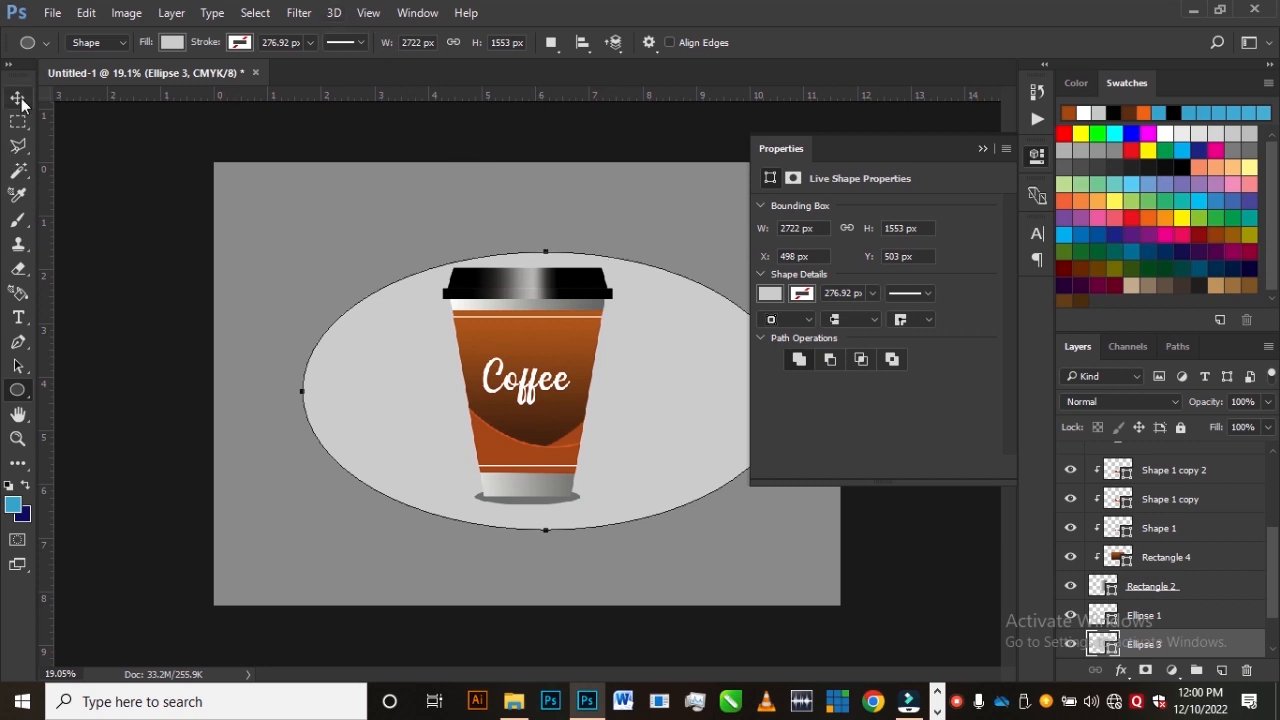
Rasterize the large light grey ellipse behind the cup and apply a Gaussian Blur with a radius of 153.2 pixels
click(299, 12)
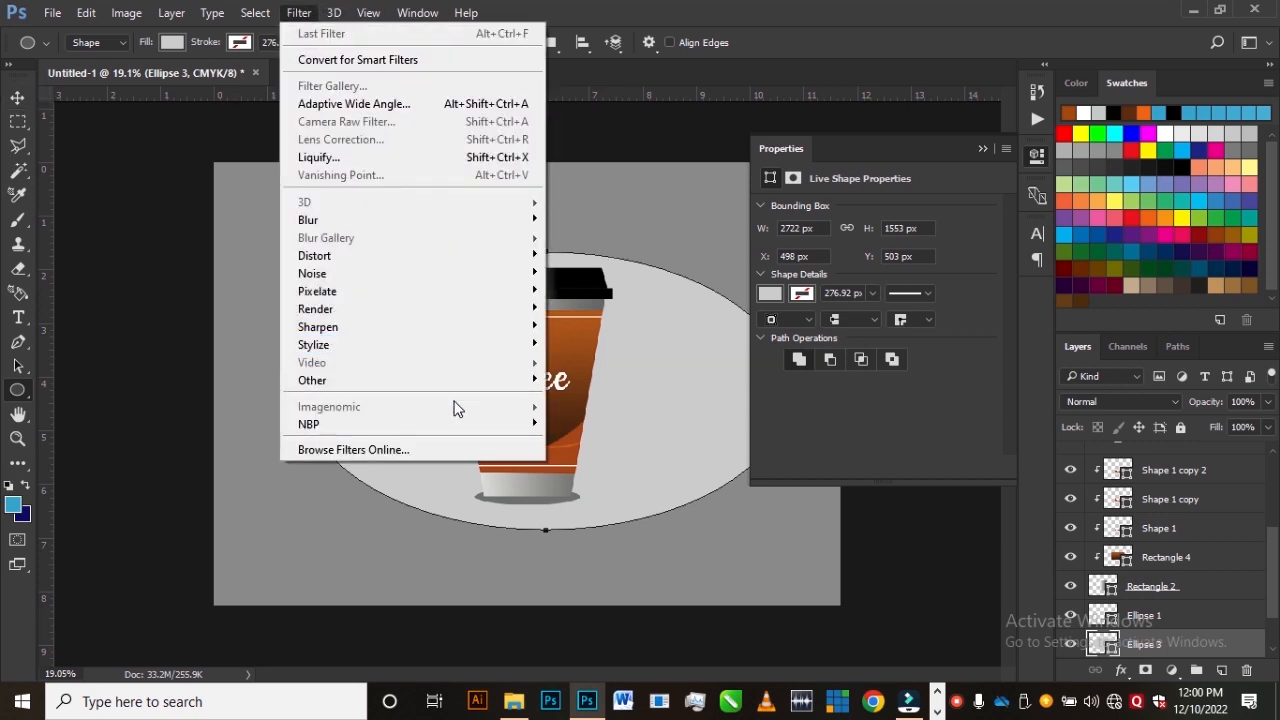
mouse_move(425, 220)
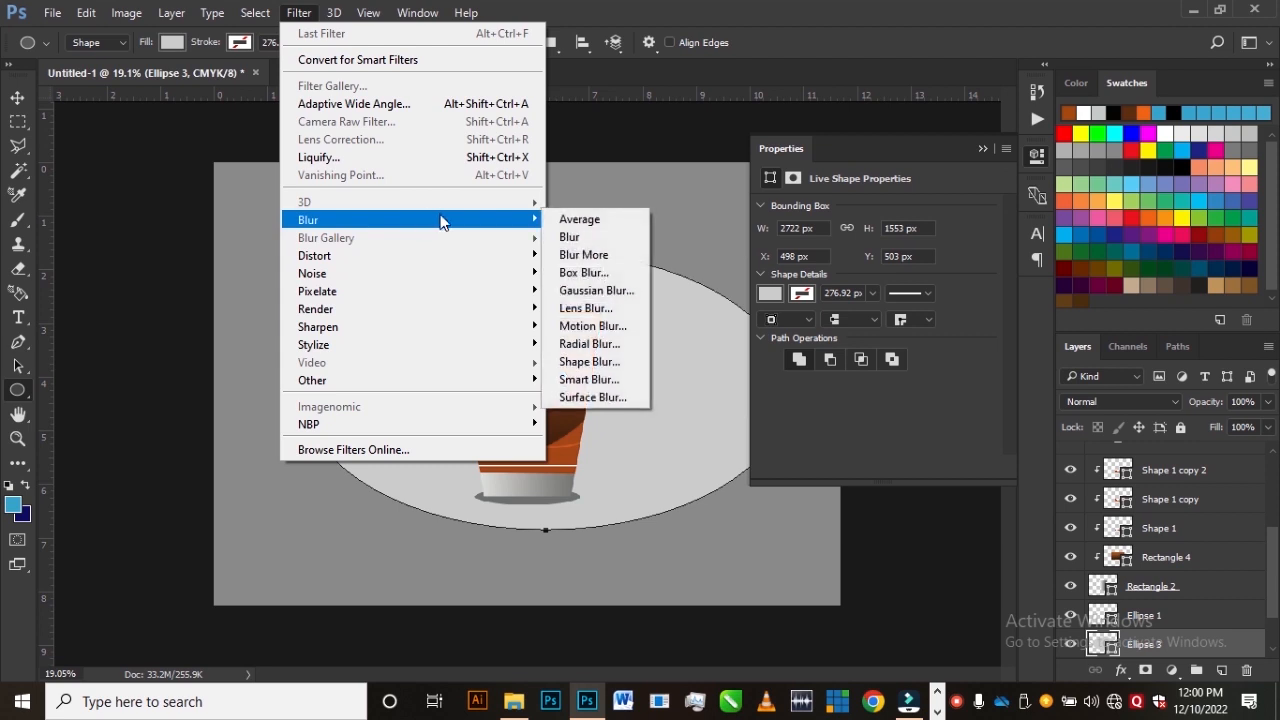
click(615, 291)
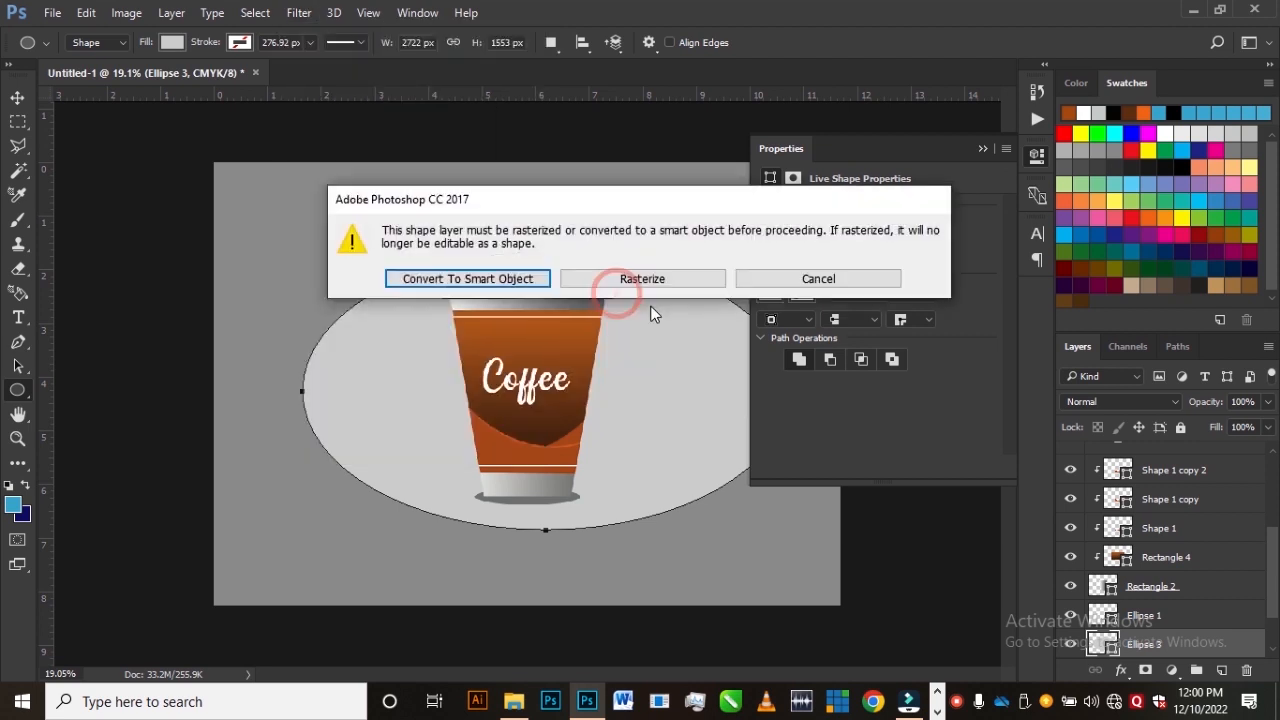
click(654, 284)
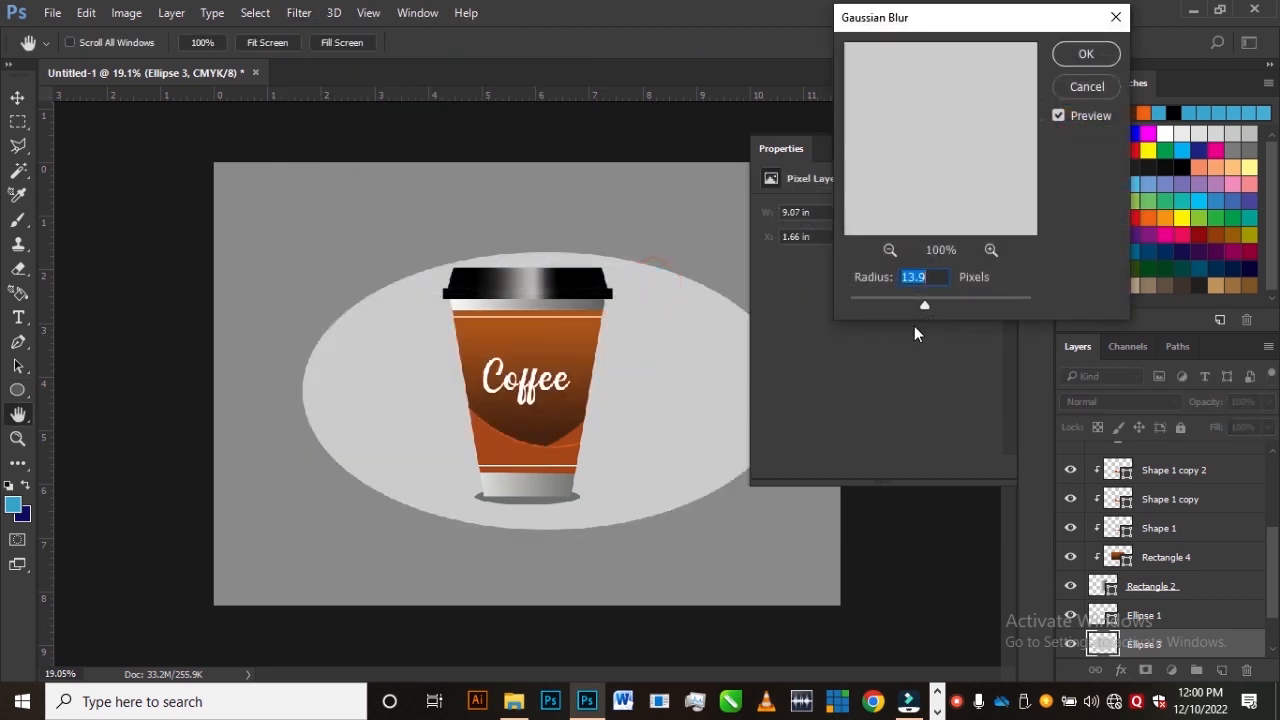
drag(947, 303, 976, 302)
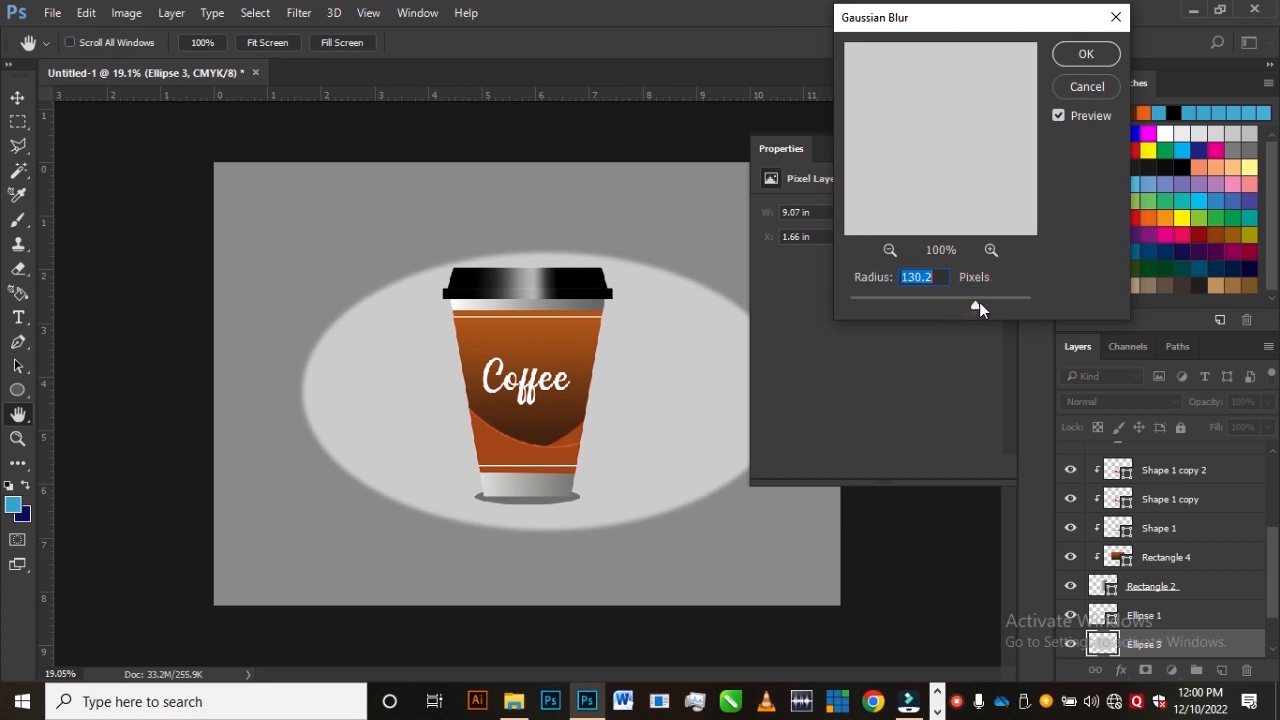
click(983, 302)
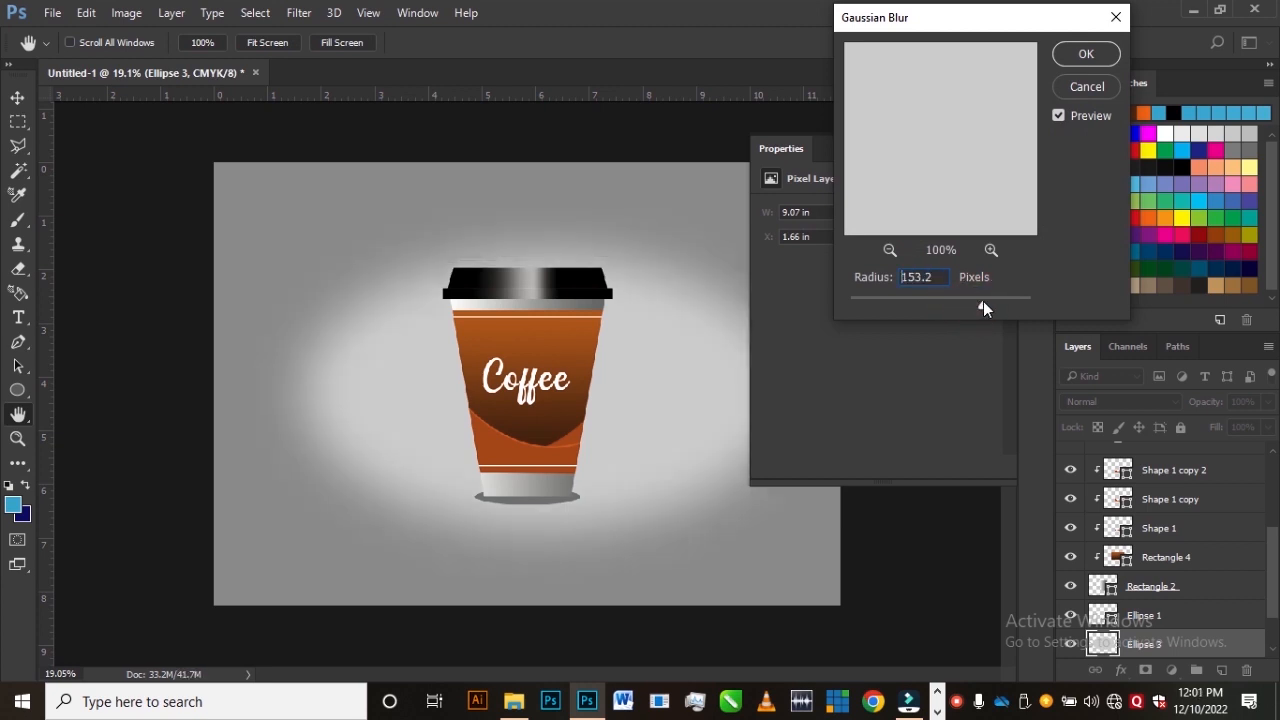
click(1074, 58)
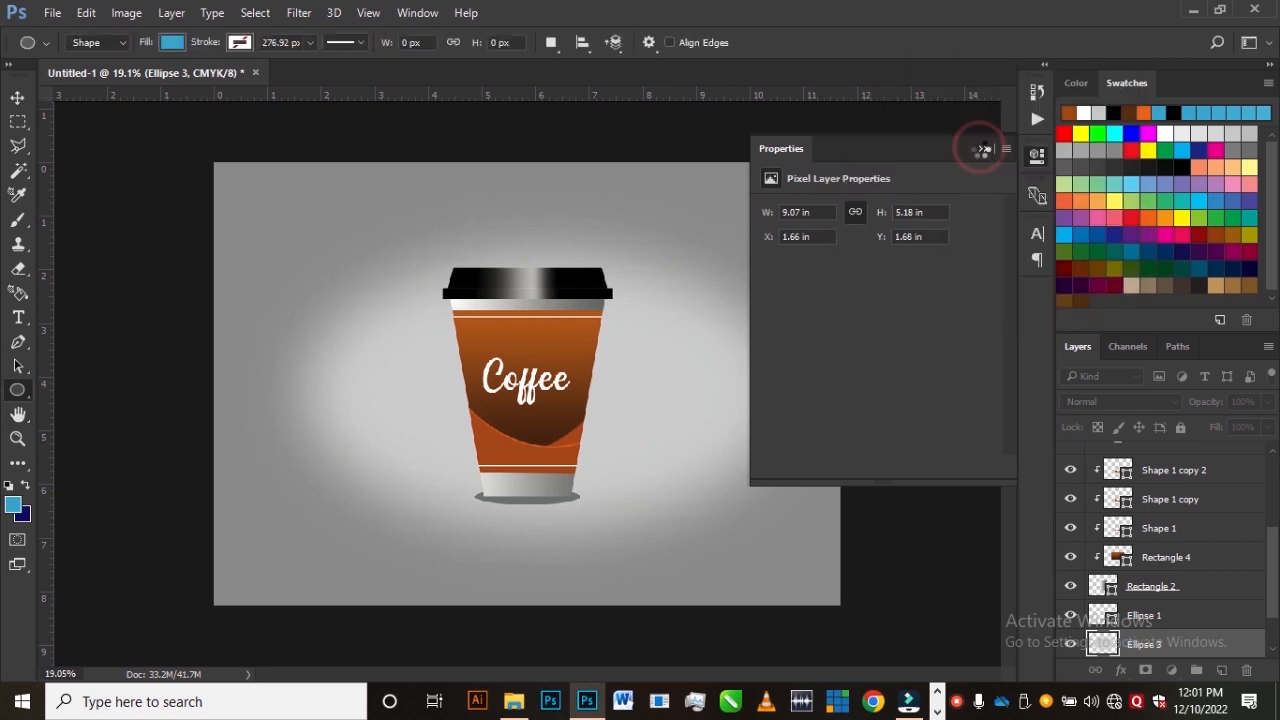
click(981, 148)
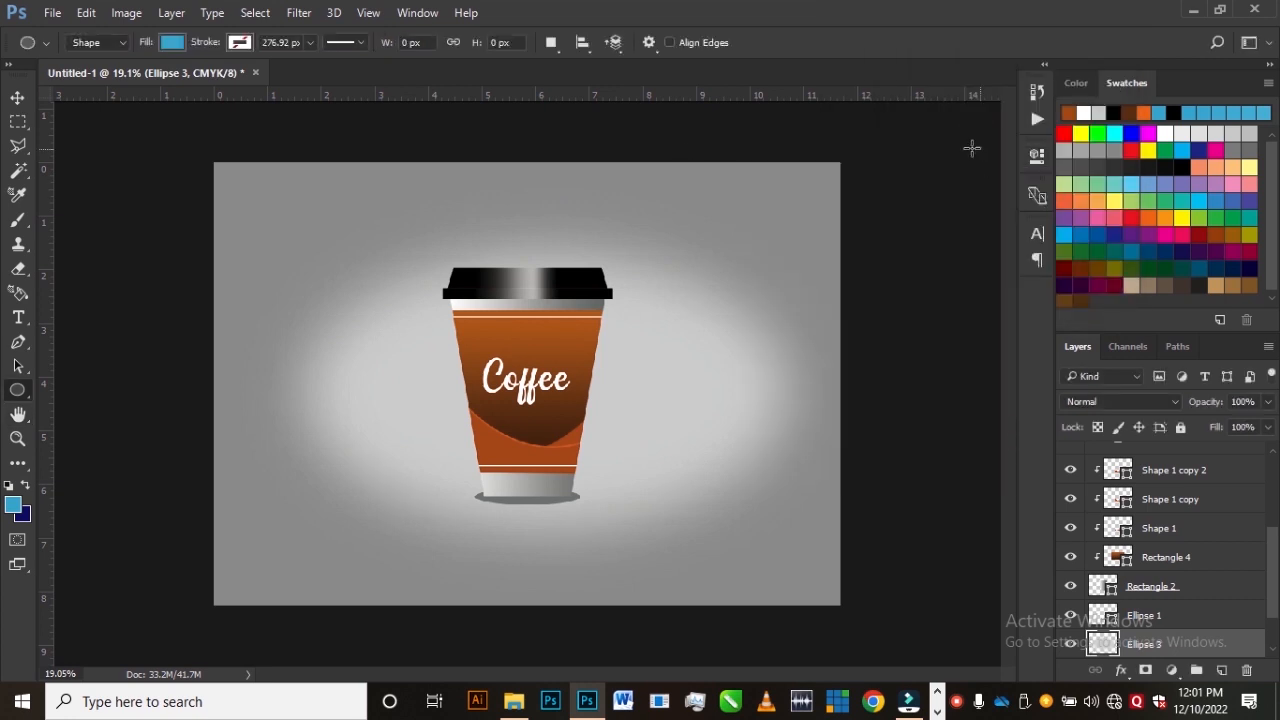
Lock the blurred ellipse layer and the grey background rectangle layer
click(17, 97)
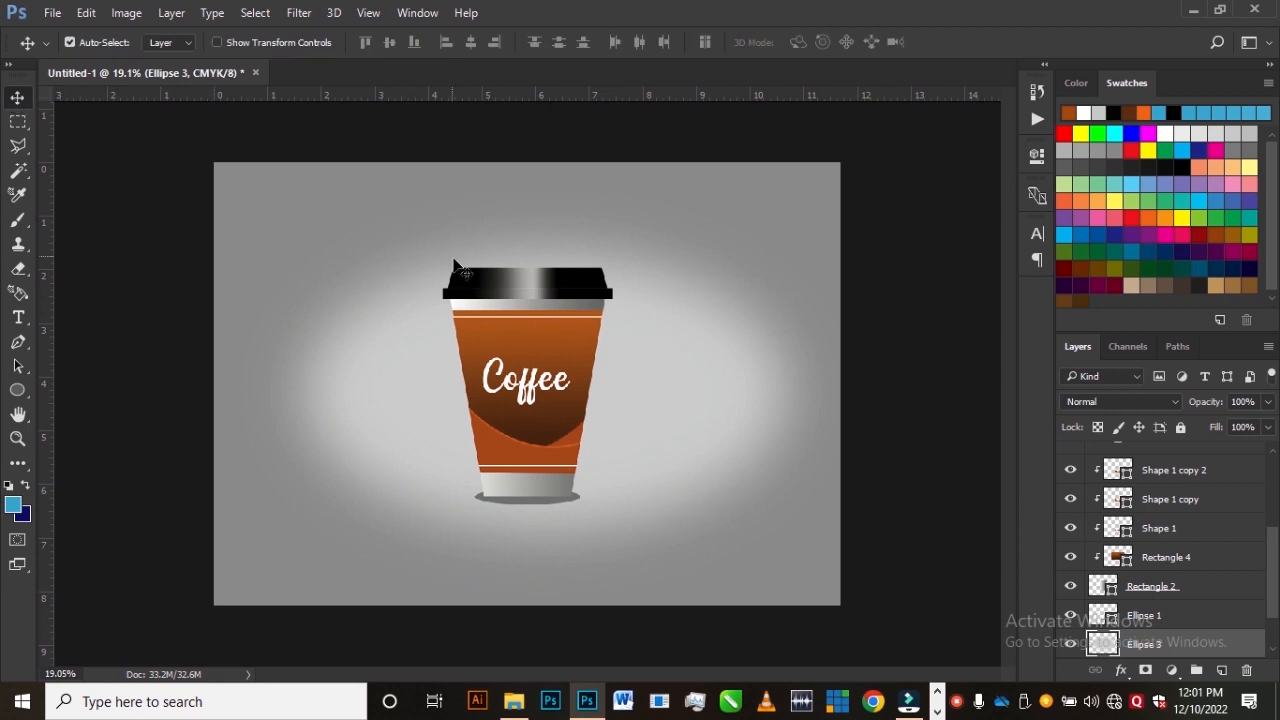
scroll(497, 398, down, 6)
scroll(520, 442, up, 4)
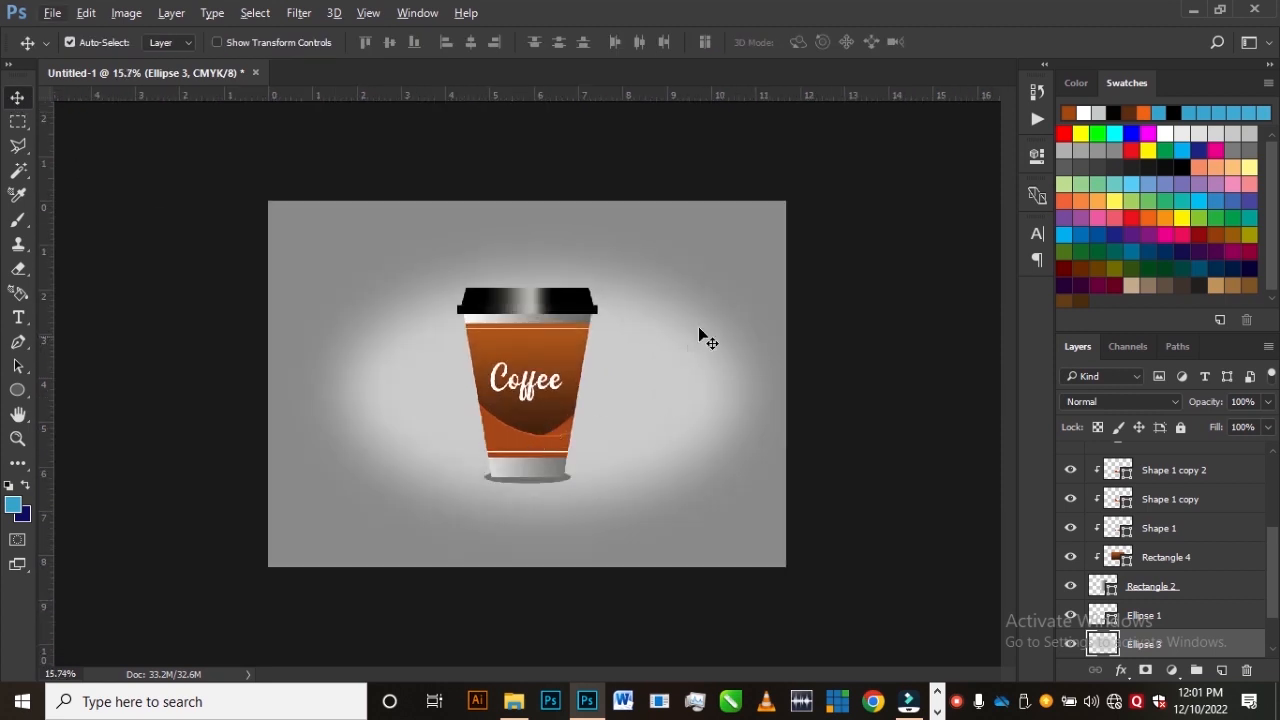
click(748, 240)
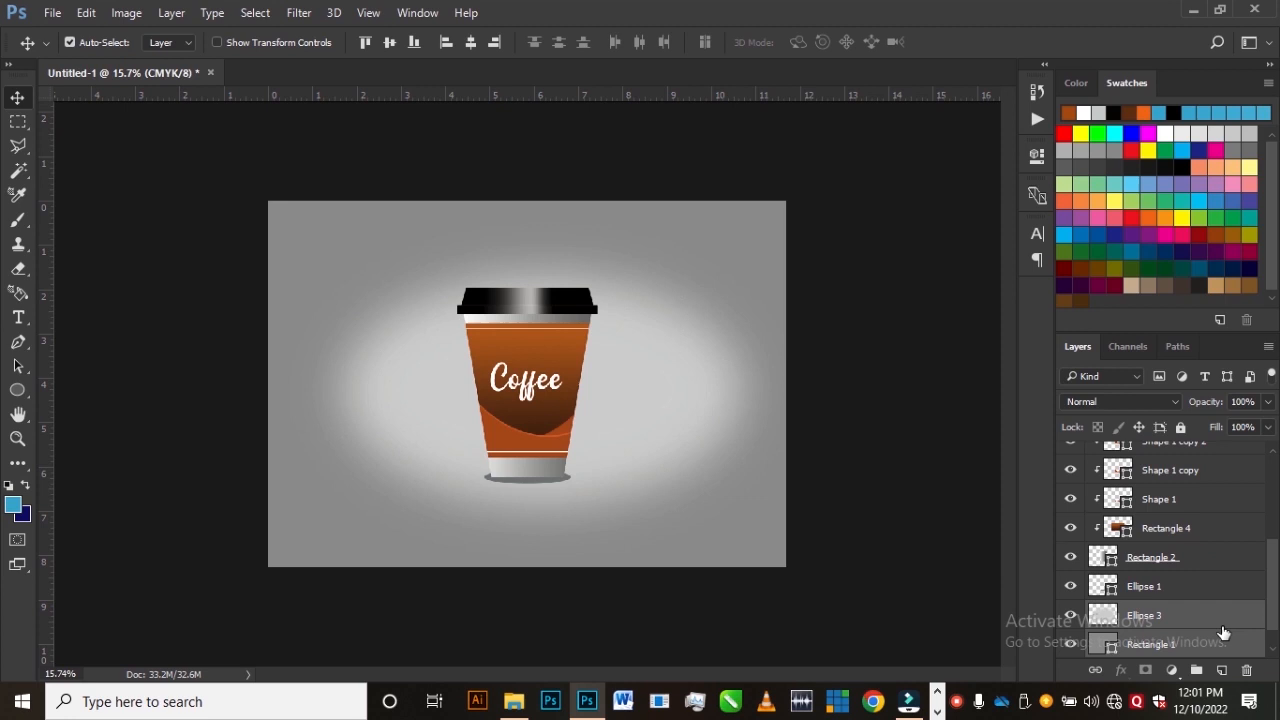
click(1180, 428)
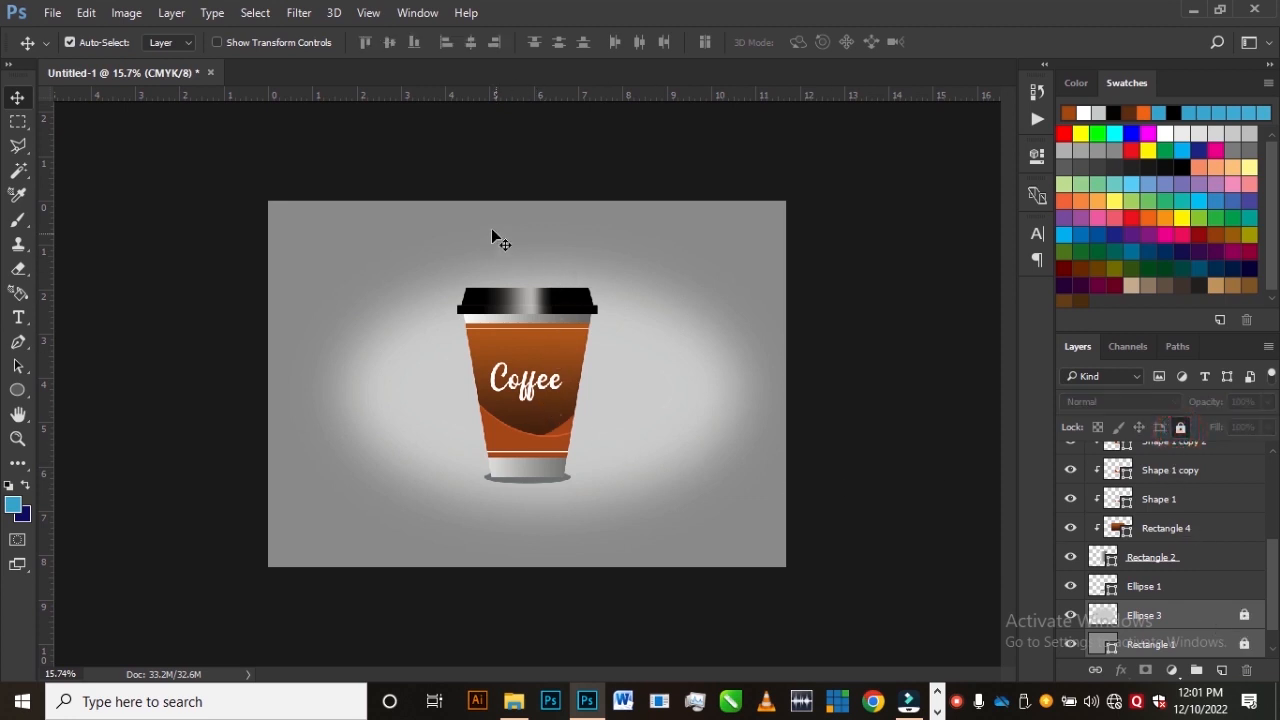
Duplicate the complete cup twice, placing one copy on each side of the original in a row
drag(396, 181, 578, 490)
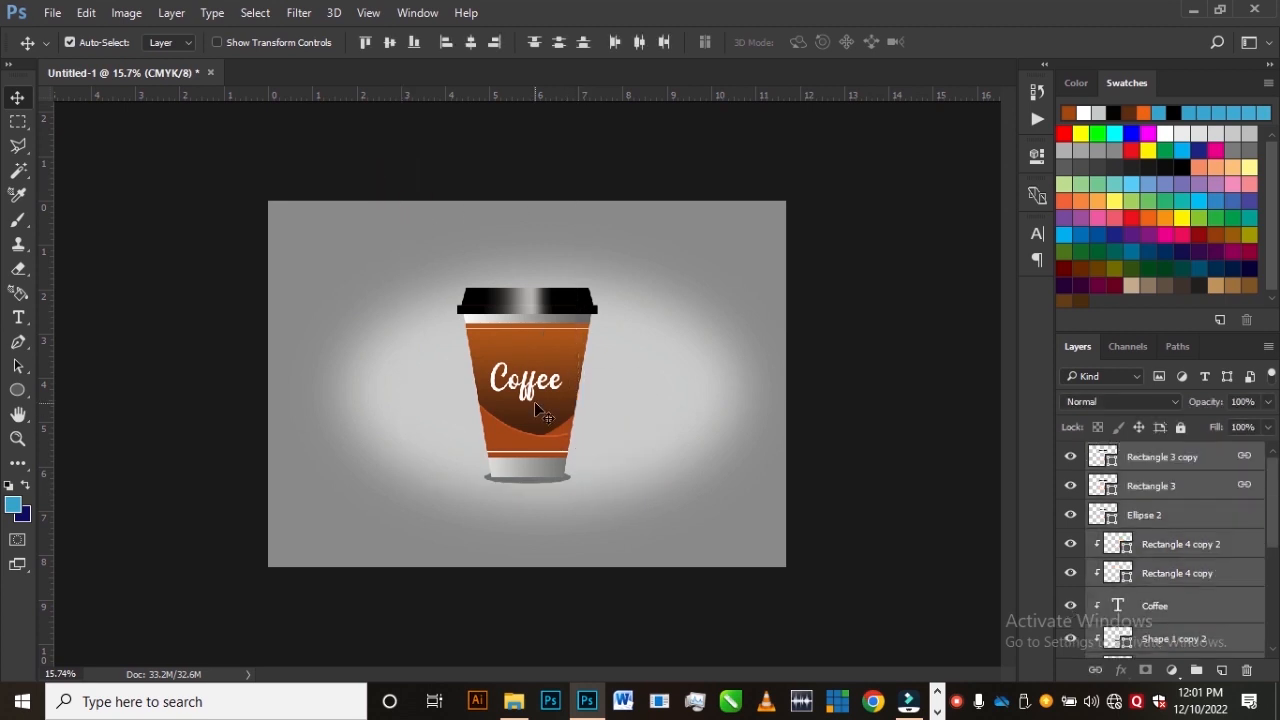
drag(533, 395, 398, 393)
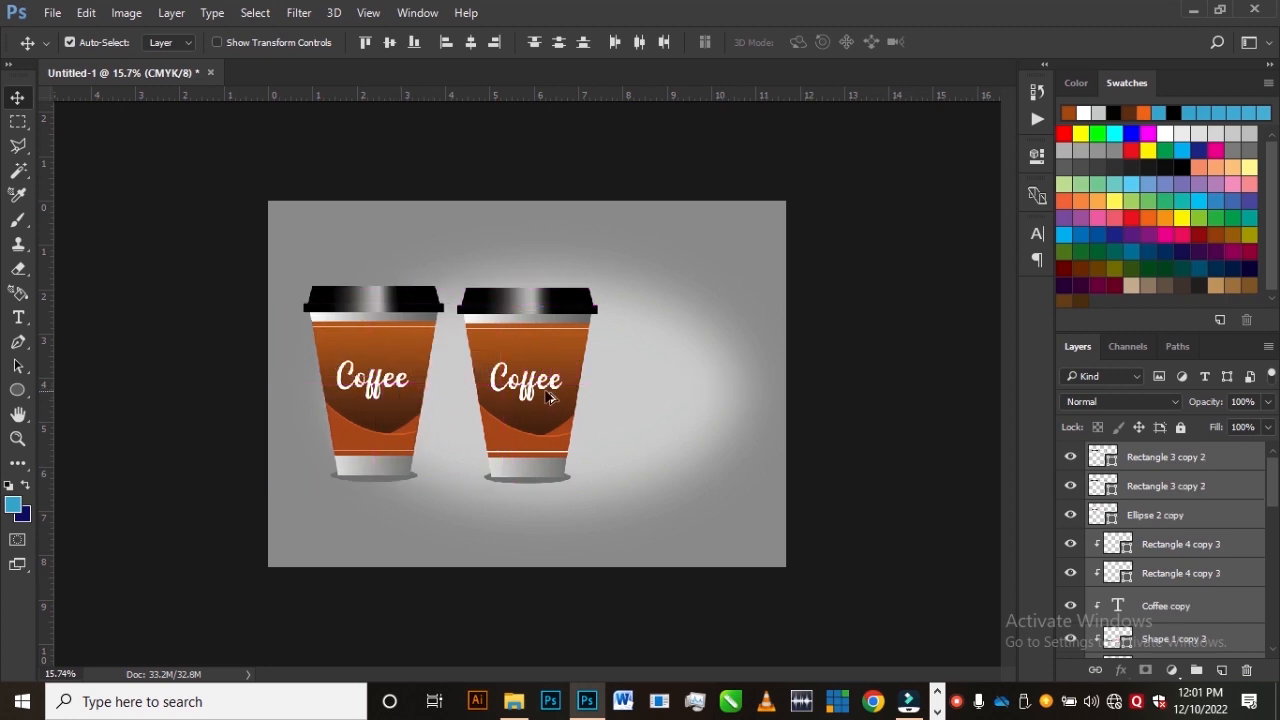
drag(523, 388, 629, 391)
key(ctrl+z)
drag(533, 160, 537, 505)
drag(510, 383, 668, 386)
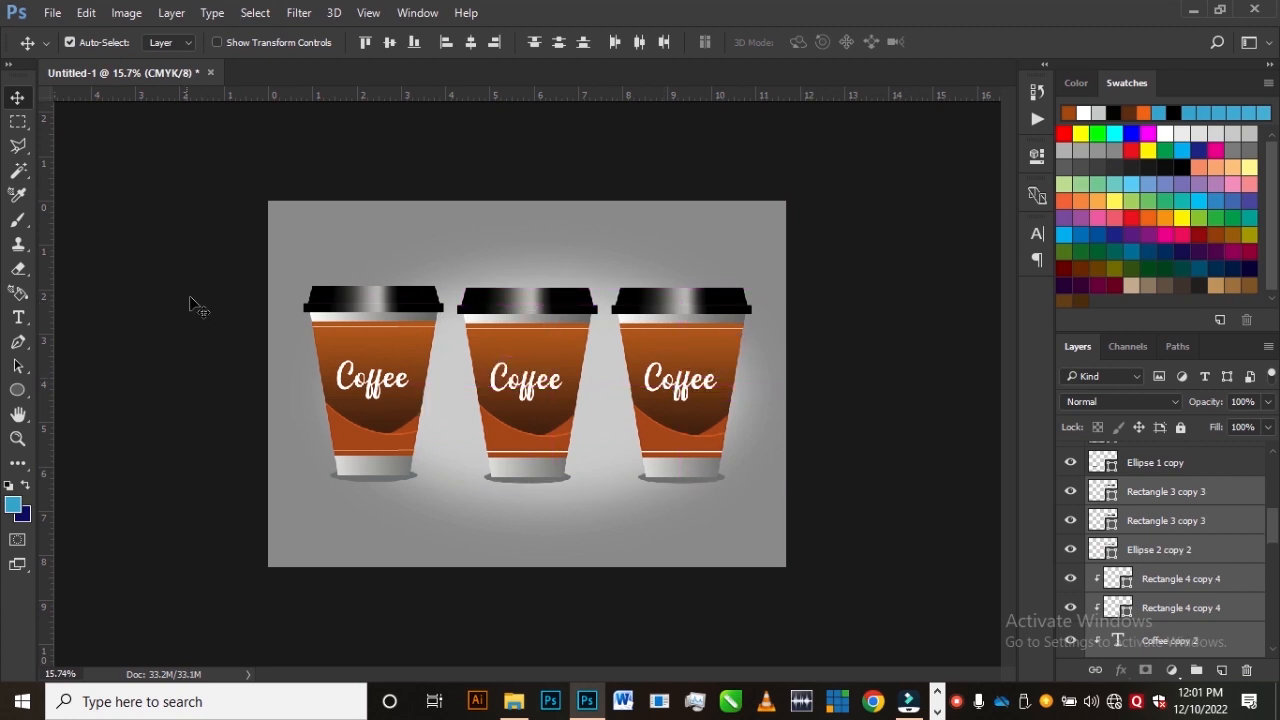
Scale all three cups down together and centre the row over the background glow
drag(225, 270, 770, 520)
key(ctrl+t)
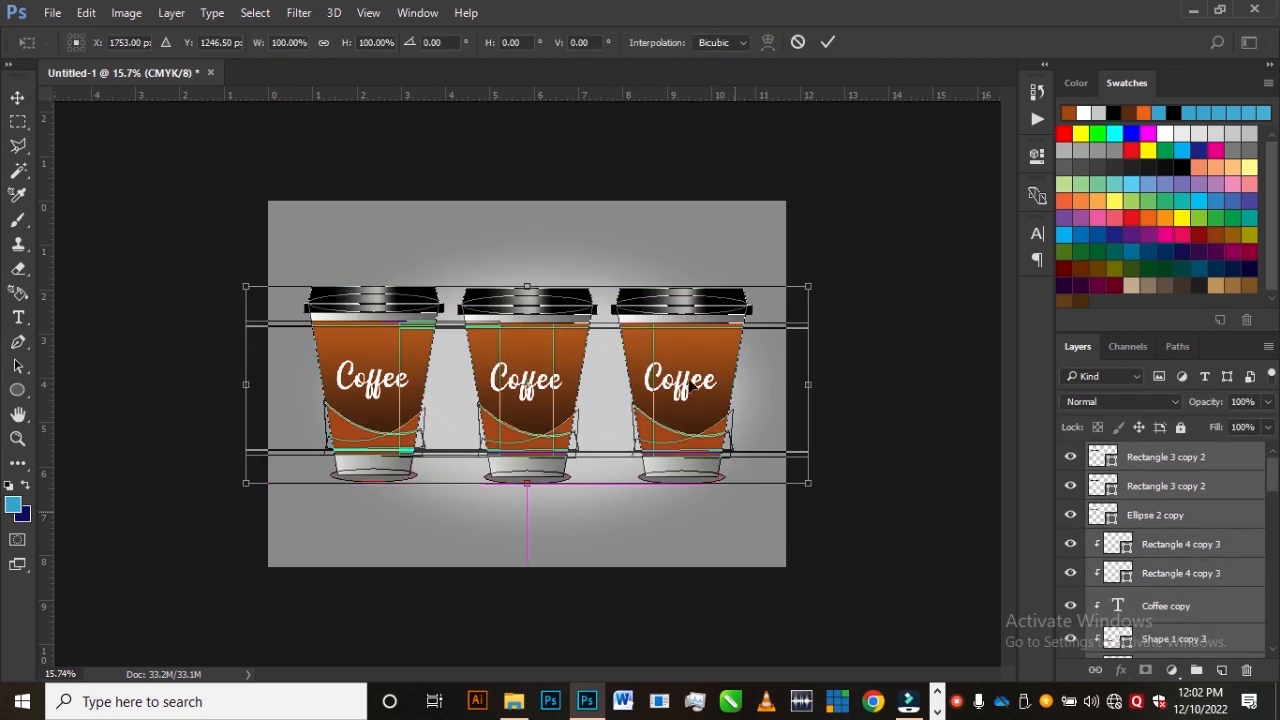
drag(810, 287, 760, 300)
drag(686, 367, 652, 393)
key(Return)
click(815, 302)
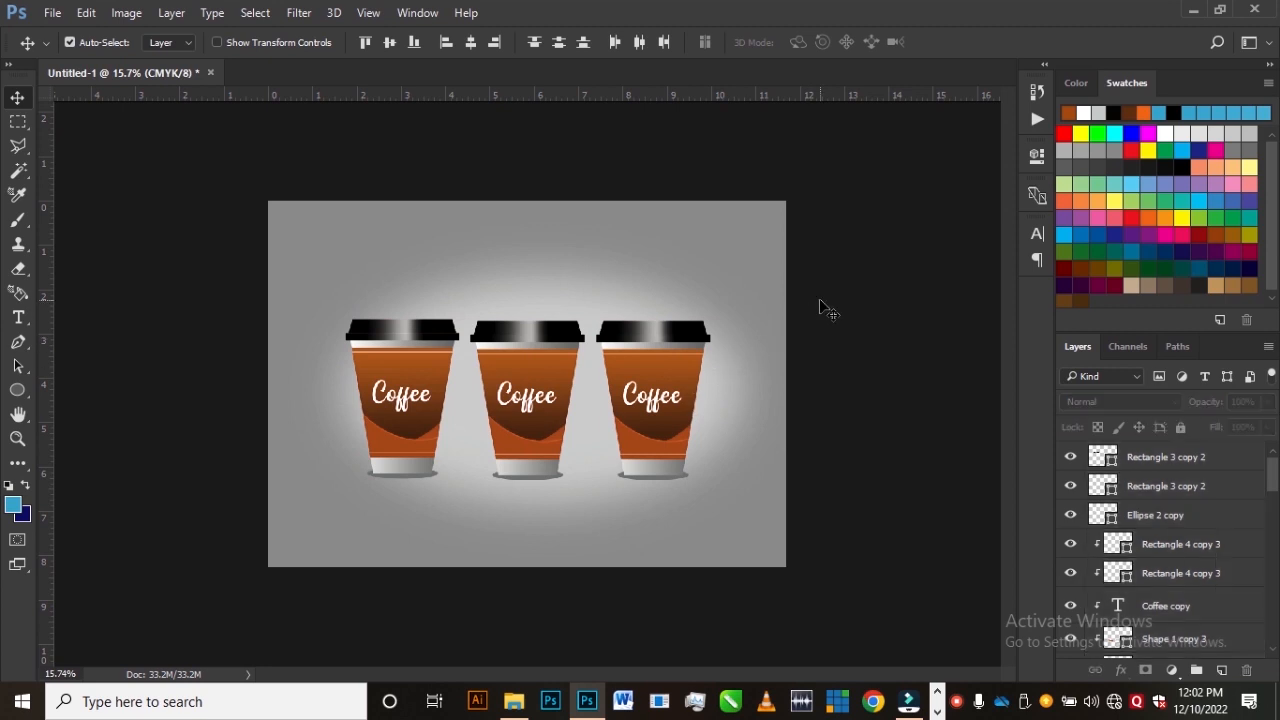
Link the two lid layers of the right-hand cup and shift its lid up and to the right, exposing the brown opening
mouse_move(672, 340)
mouse_down()
mouse_move(678, 352)
mouse_move(663, 352)
mouse_up()
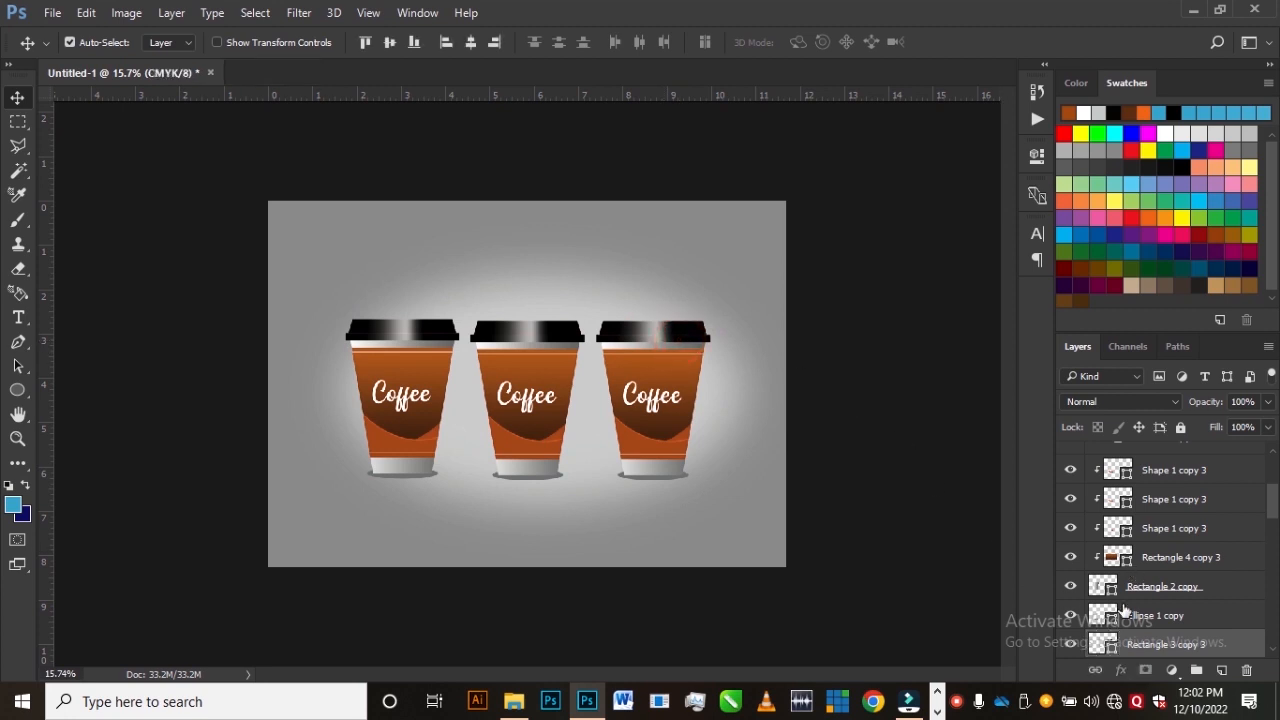
scroll(1148, 615, down, 1)
click(1094, 671)
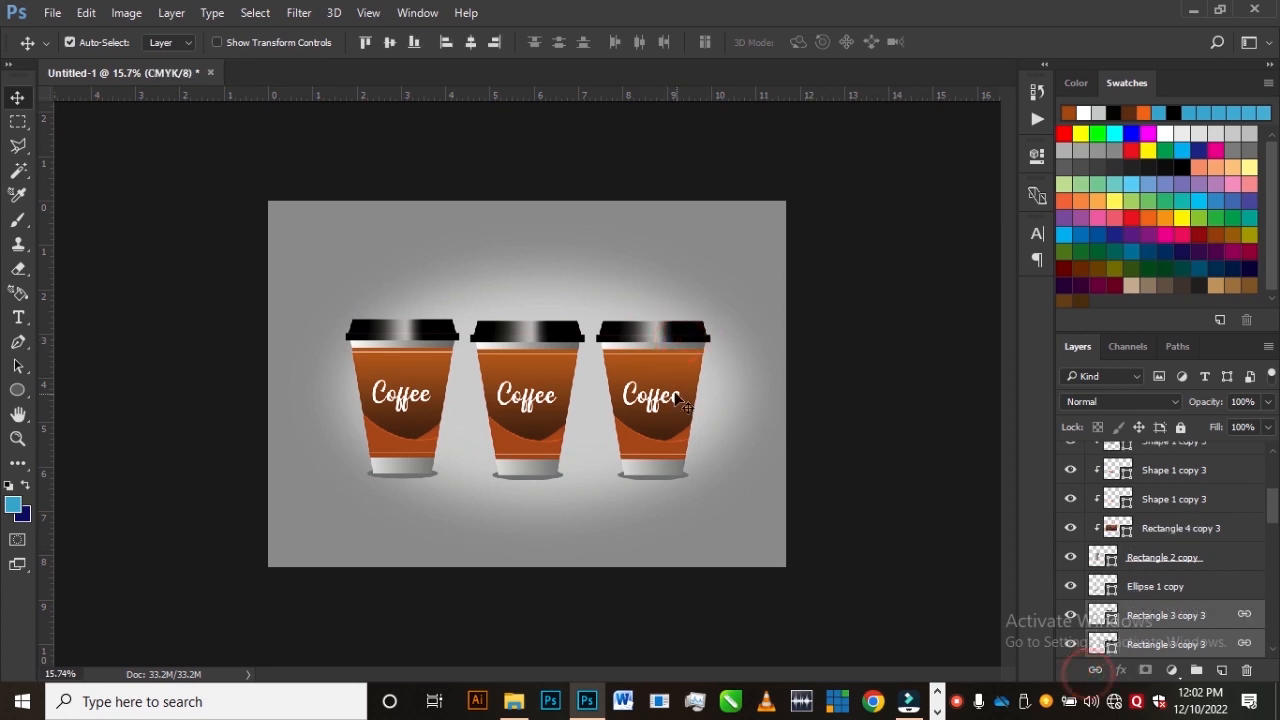
drag(631, 333, 666, 316)
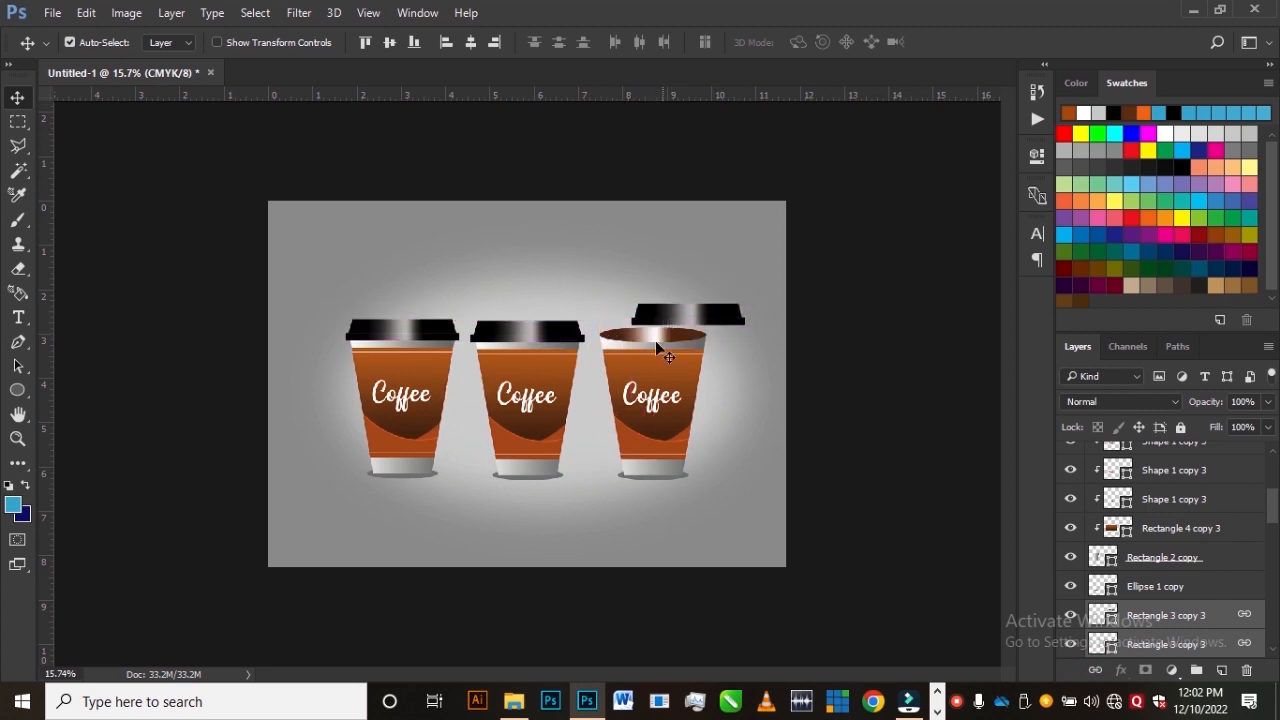
scroll(657, 348, down, 3)
scroll(546, 414, up, 5)
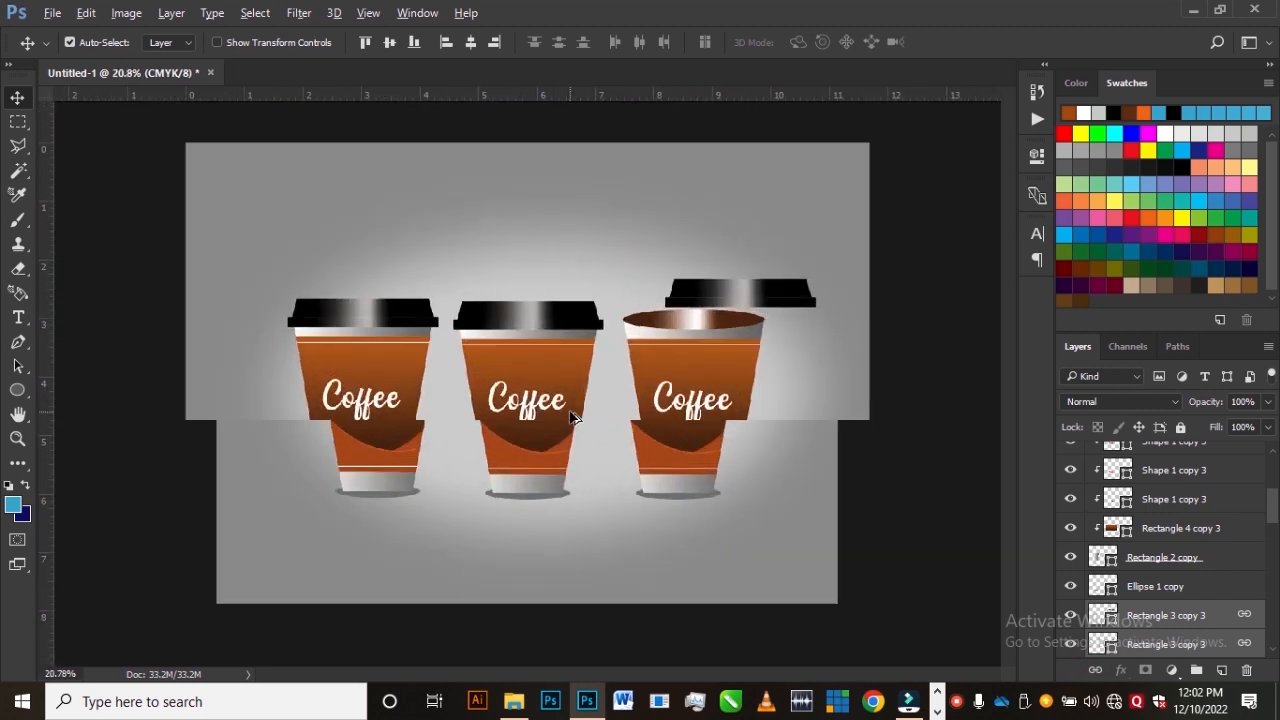
scroll(567, 408, down, 3)
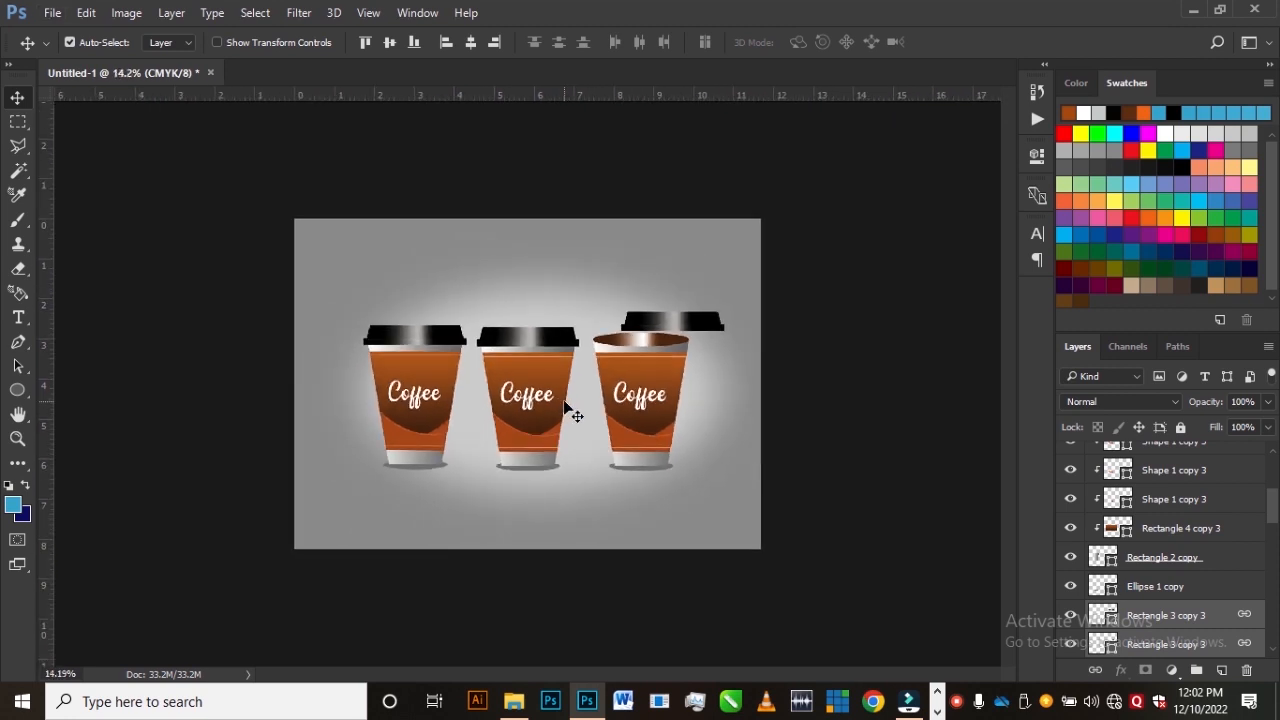
scroll(565, 405, up, 2)
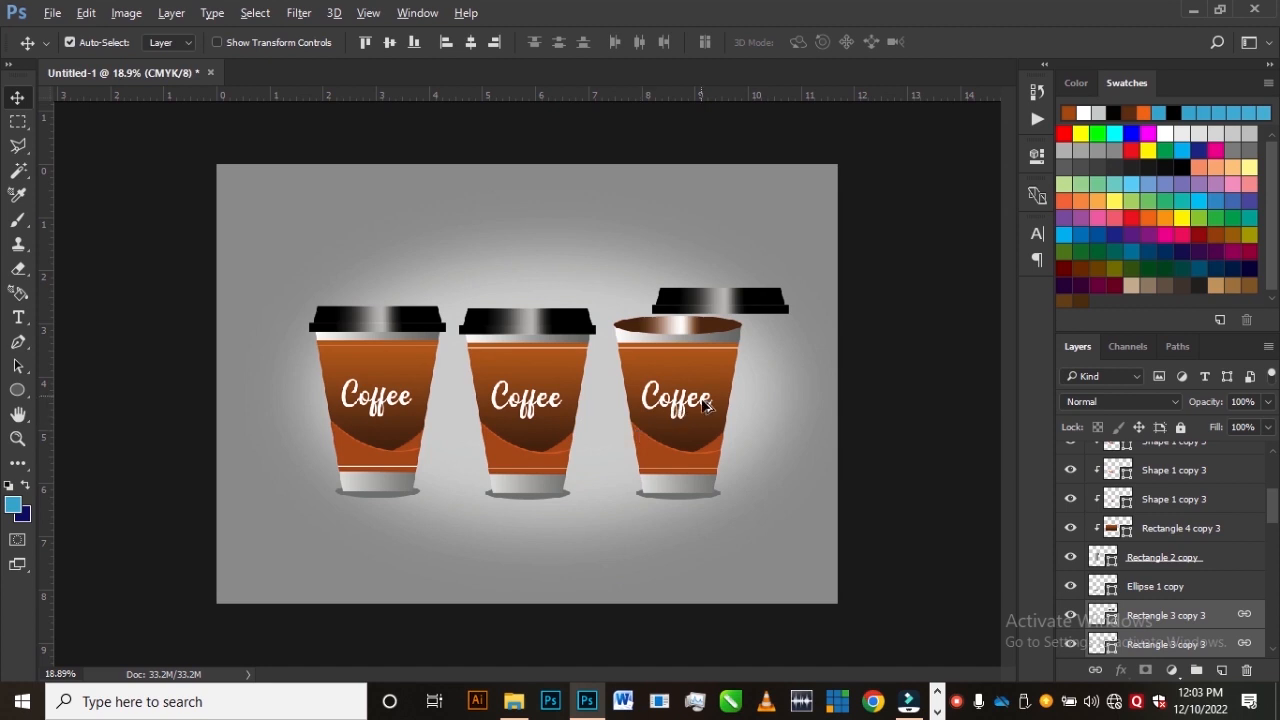
scroll(734, 414, up, 2)
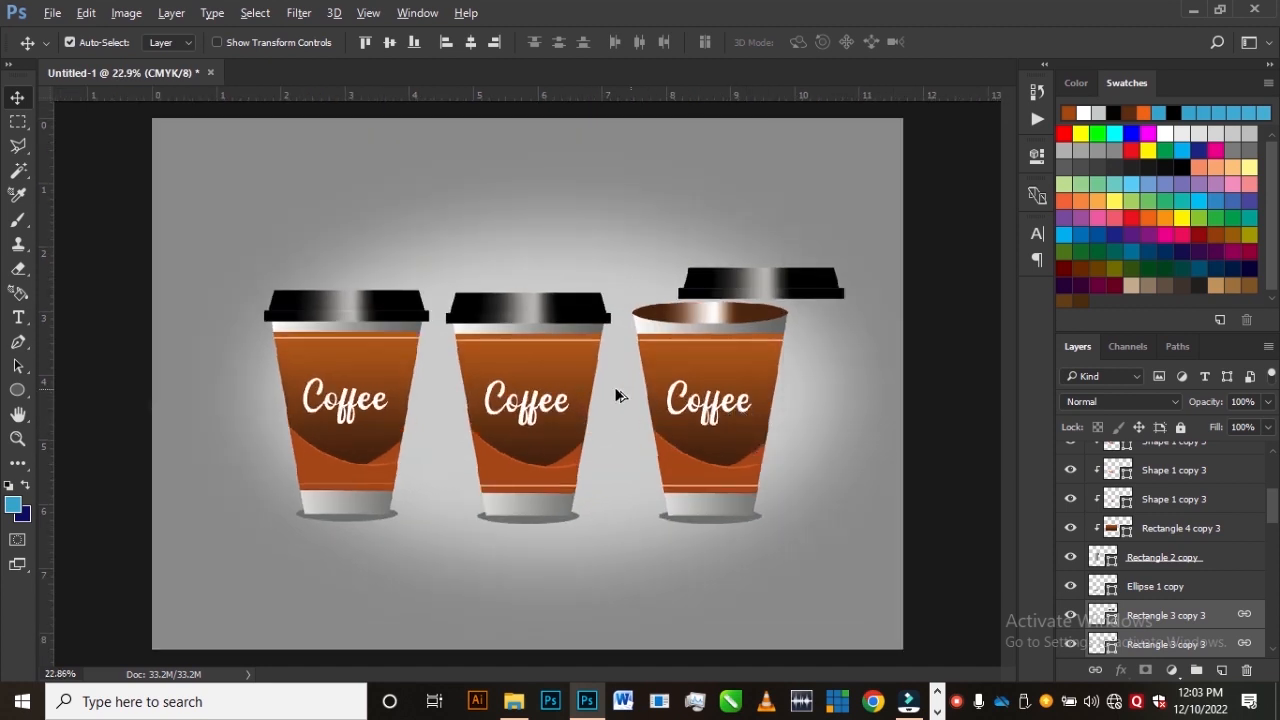